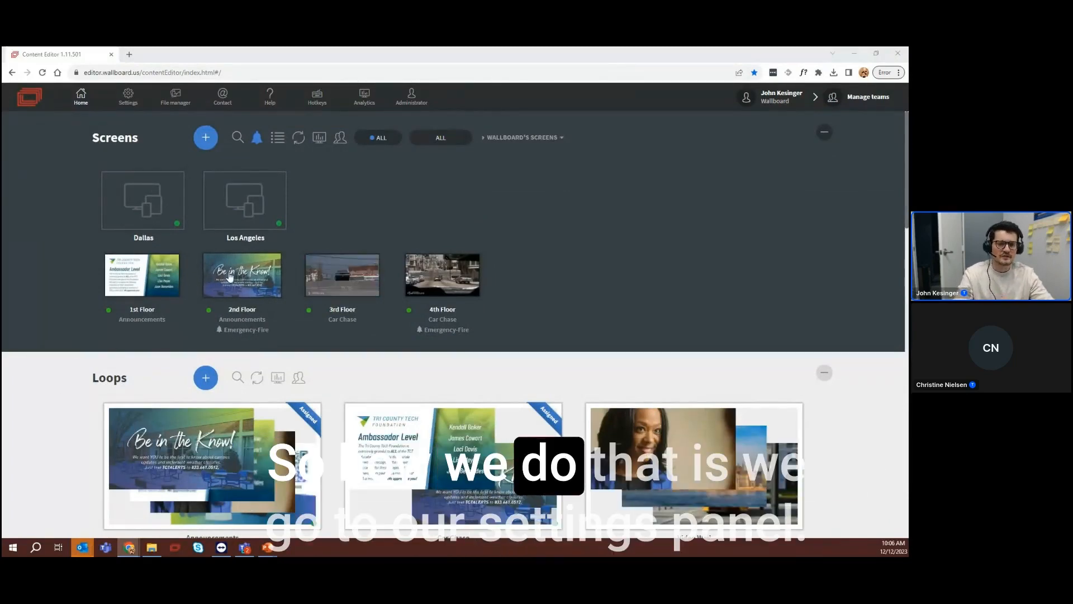
Open the external datasources in the settings and start adding a new datasource
click(129, 103)
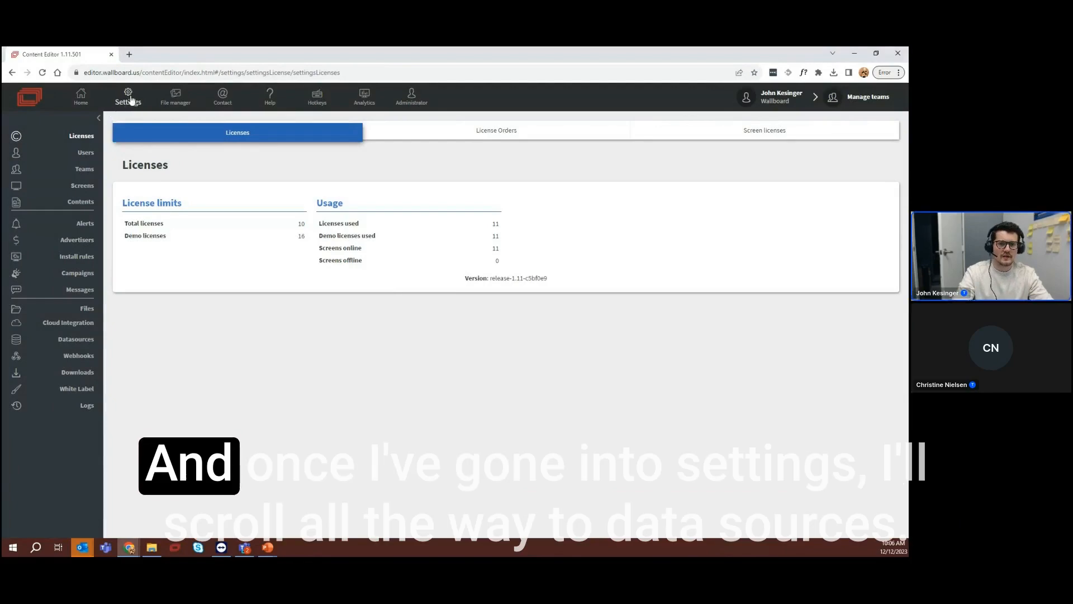
click(81, 345)
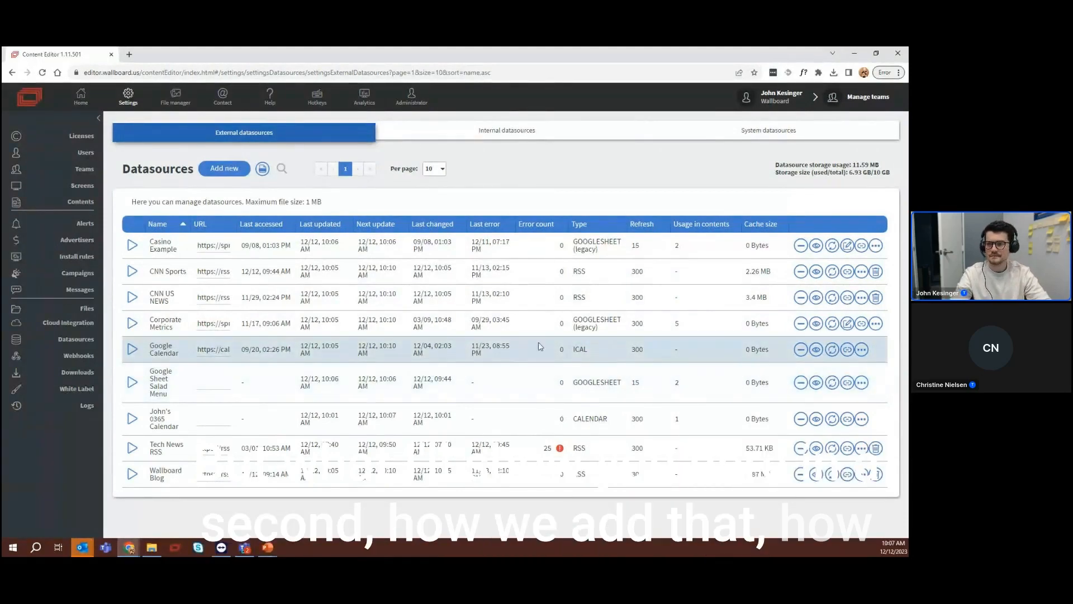
click(232, 174)
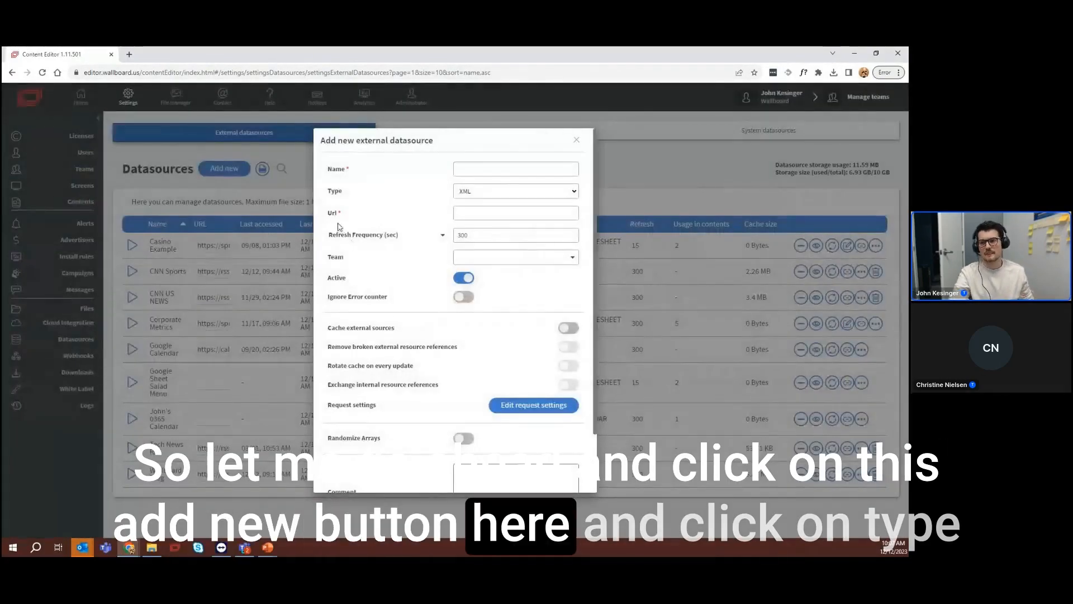
Review the available datasource types and the request settings, including the fields for a custom header
click(514, 193)
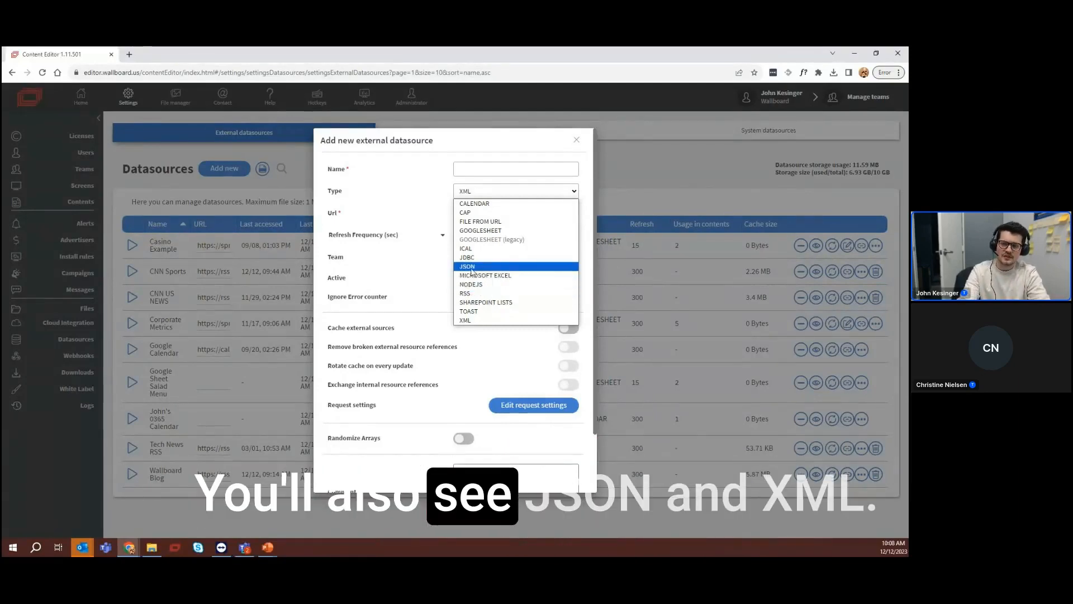
click(471, 321)
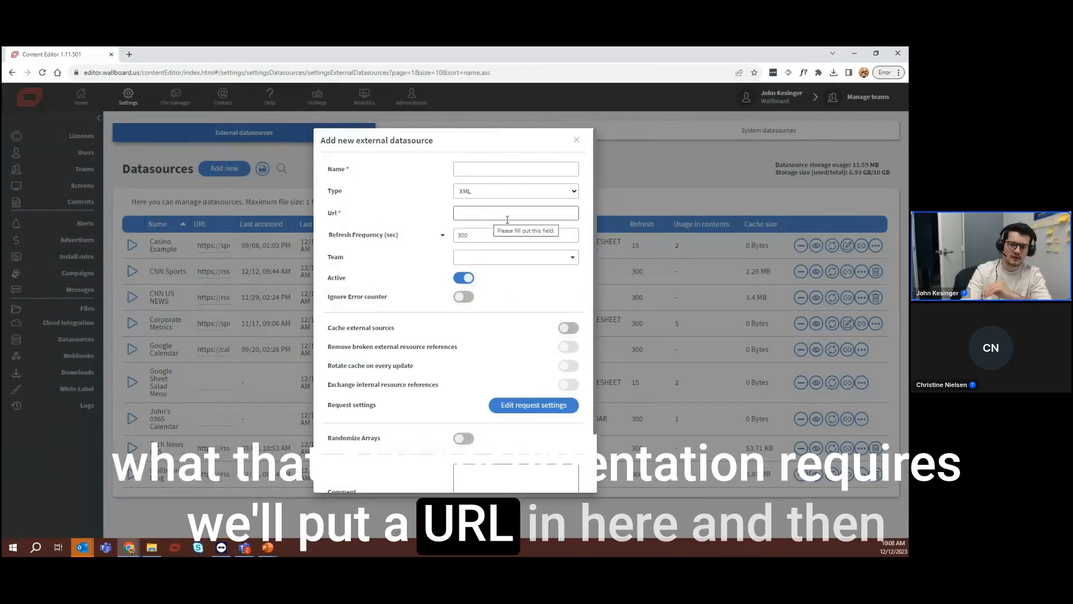
click(508, 405)
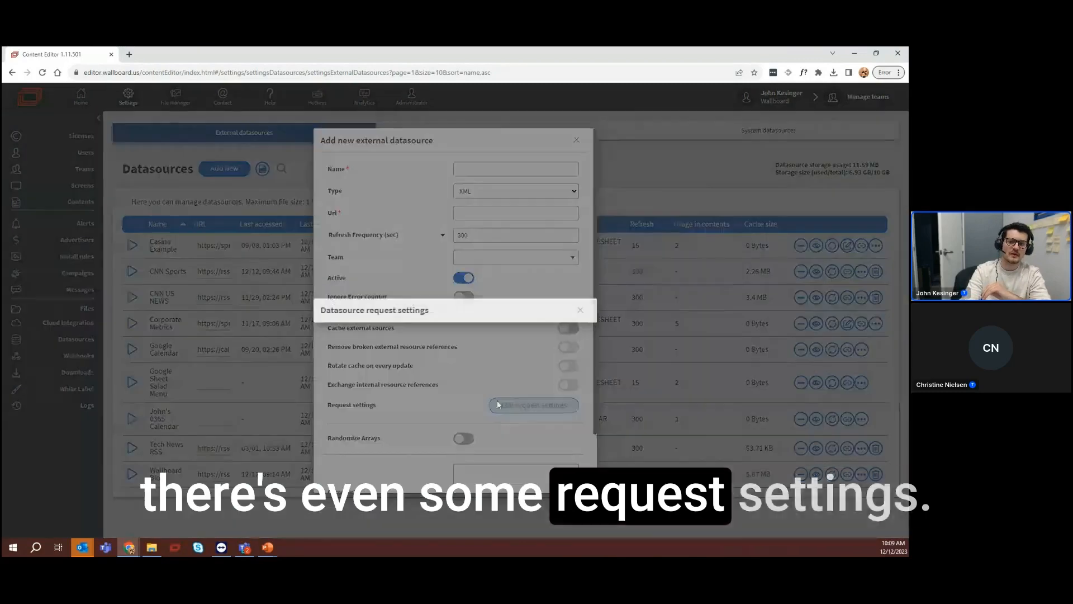
click(480, 256)
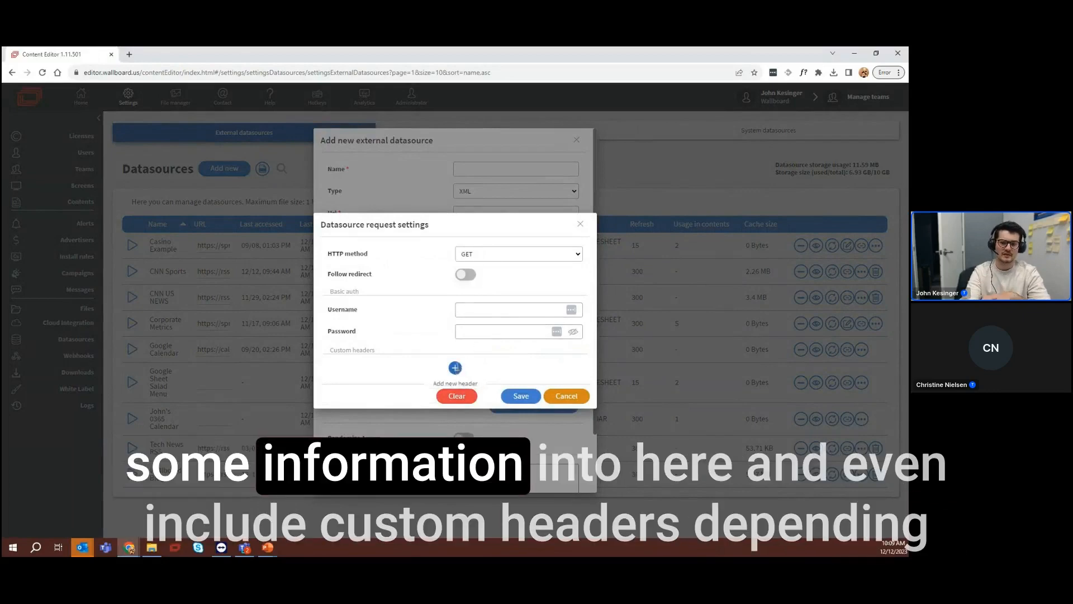
click(455, 368)
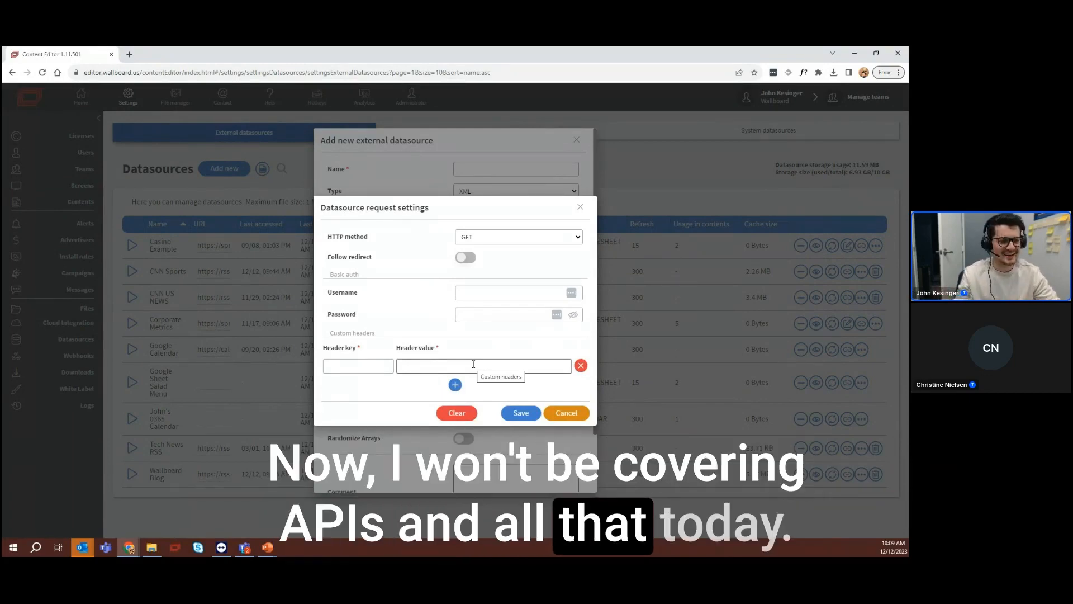
click(582, 208)
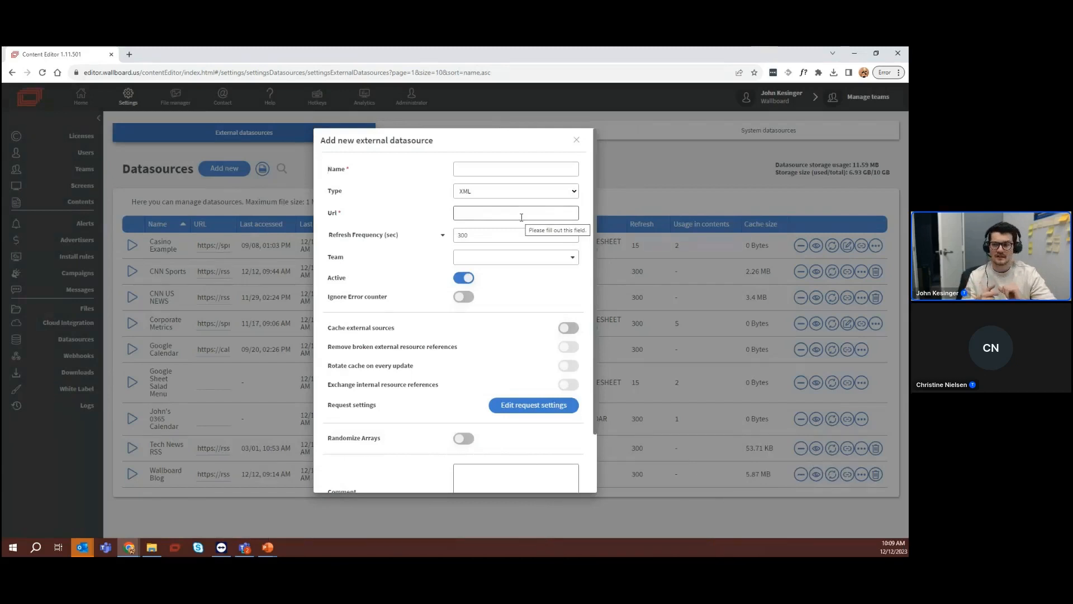
click(520, 191)
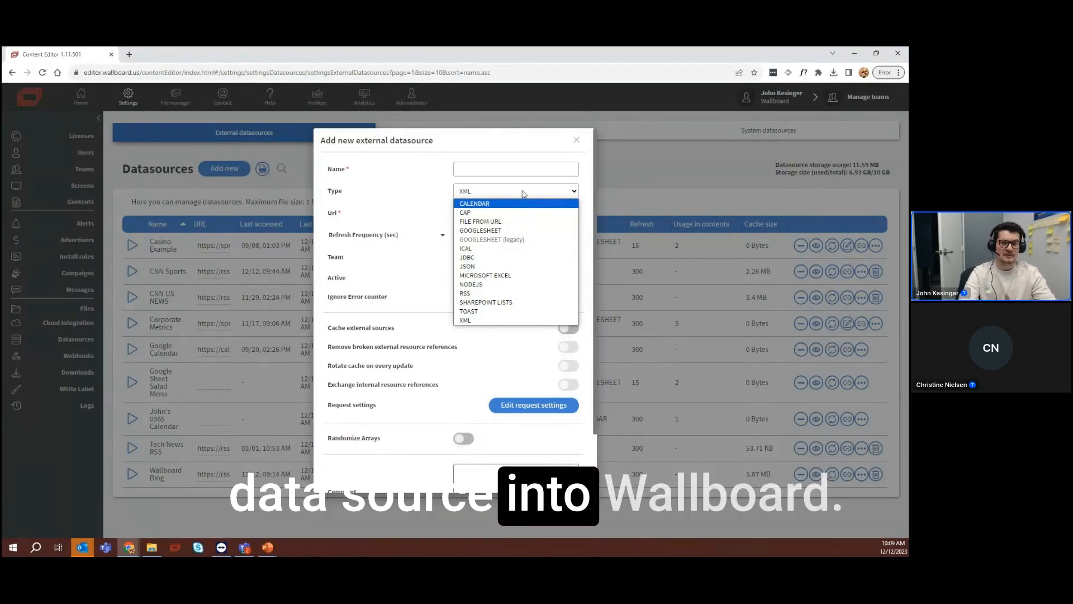
click(523, 194)
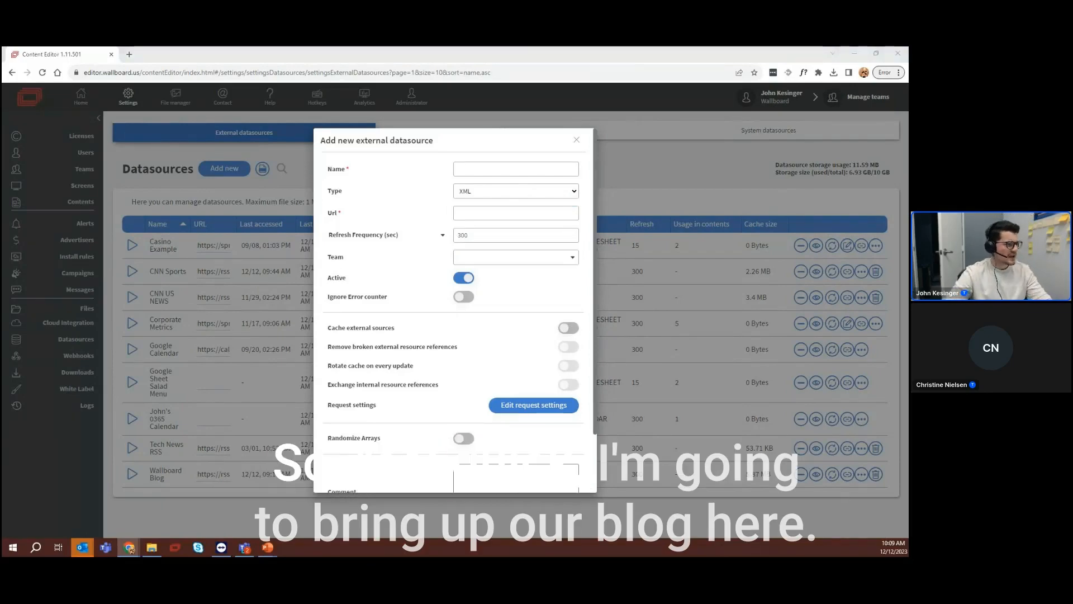
Bring the Wallboard blog page into the browser window as a separate tab and look through its articles
drag(2, 202, 170, 55)
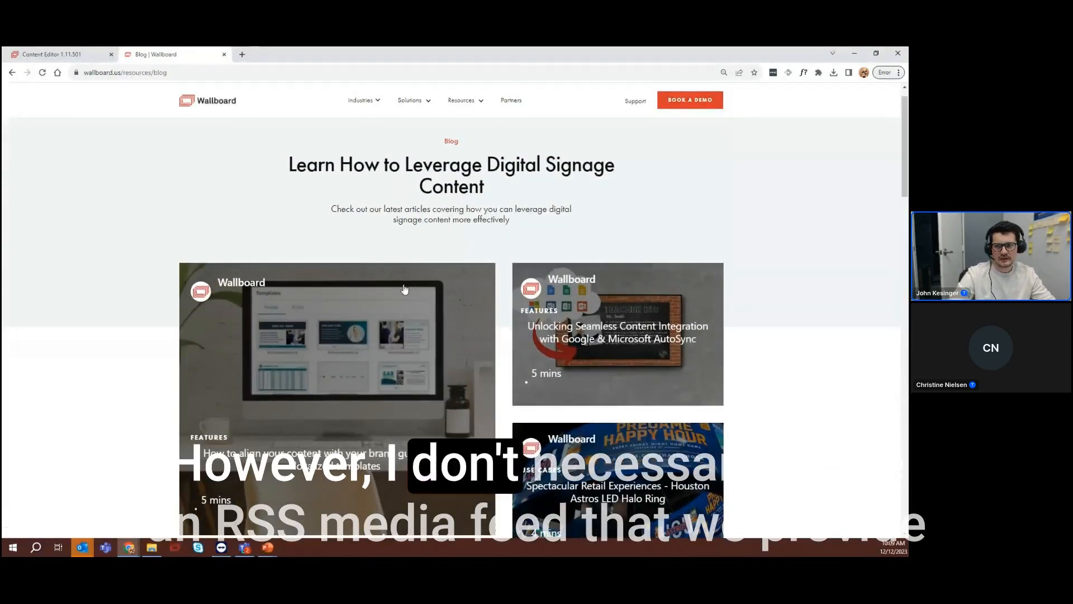
scroll(420, 340, down, 5)
scroll(420, 340, down, 15)
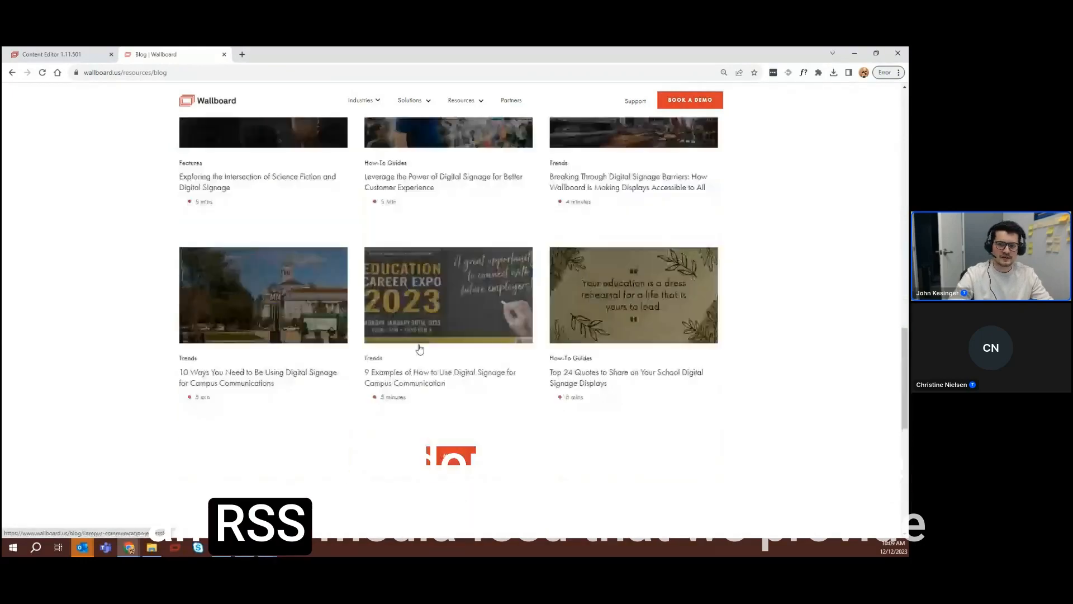
scroll(431, 335, up, 15)
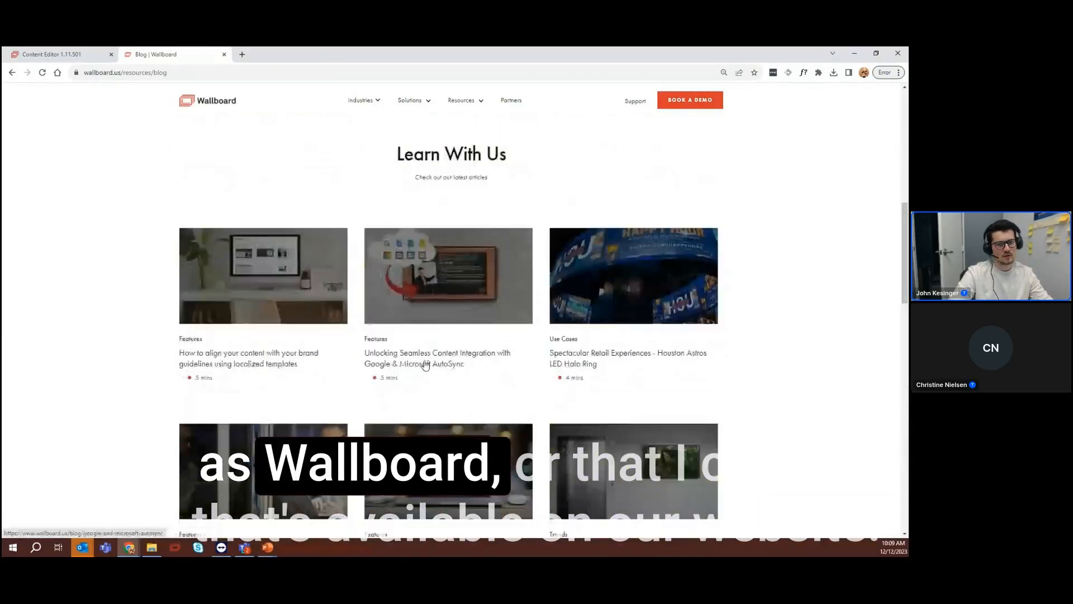
scroll(426, 365, up, 2)
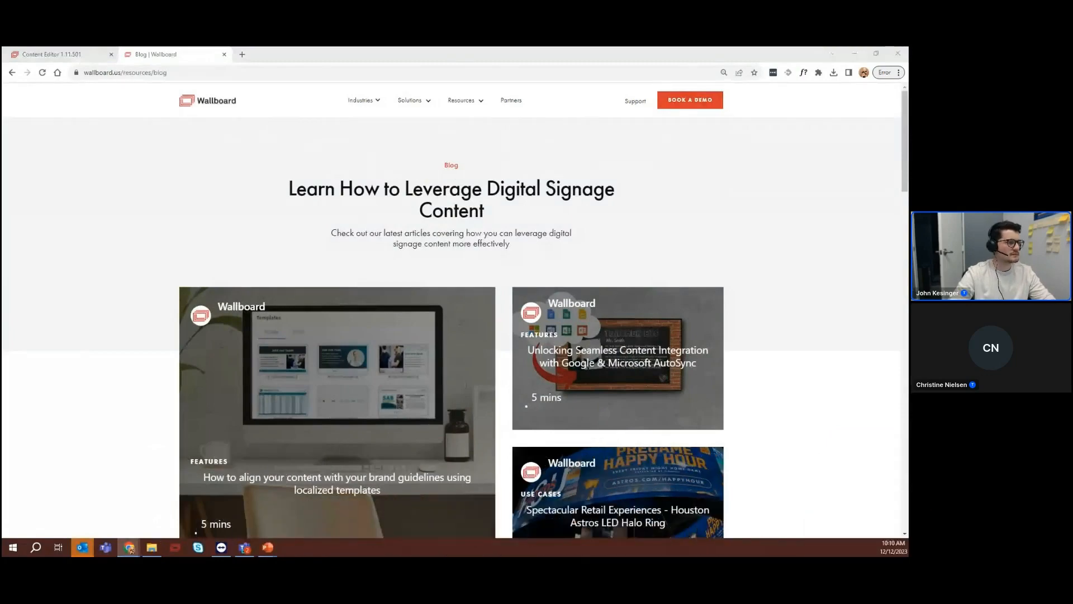
Bring the RSS.app Create New Feed page into the browser window and look through the supported feed sources
drag(2, 251, 186, 50)
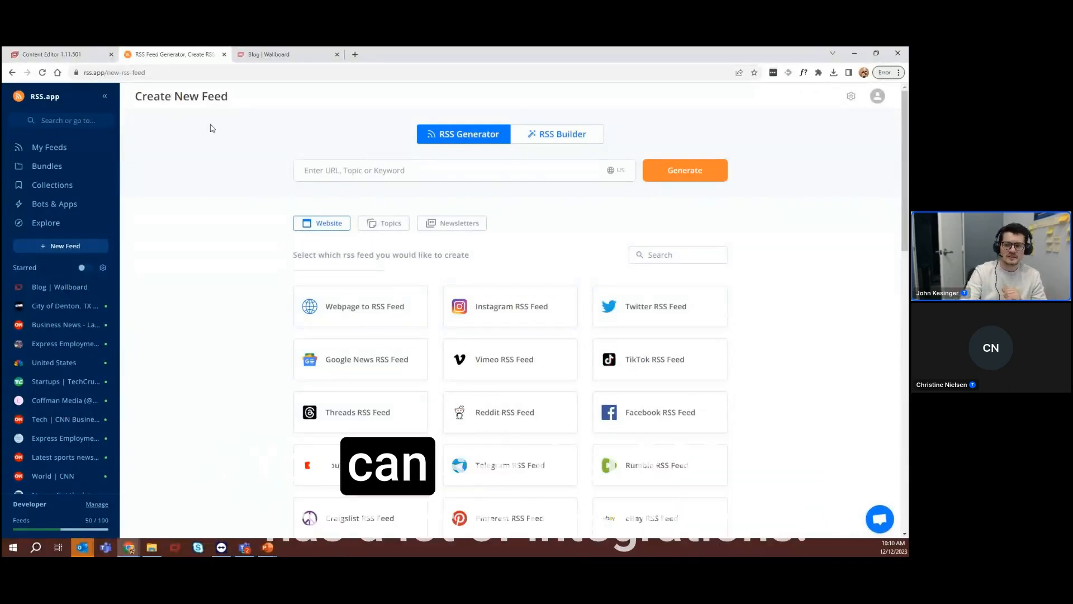
scroll(524, 245, down, 5)
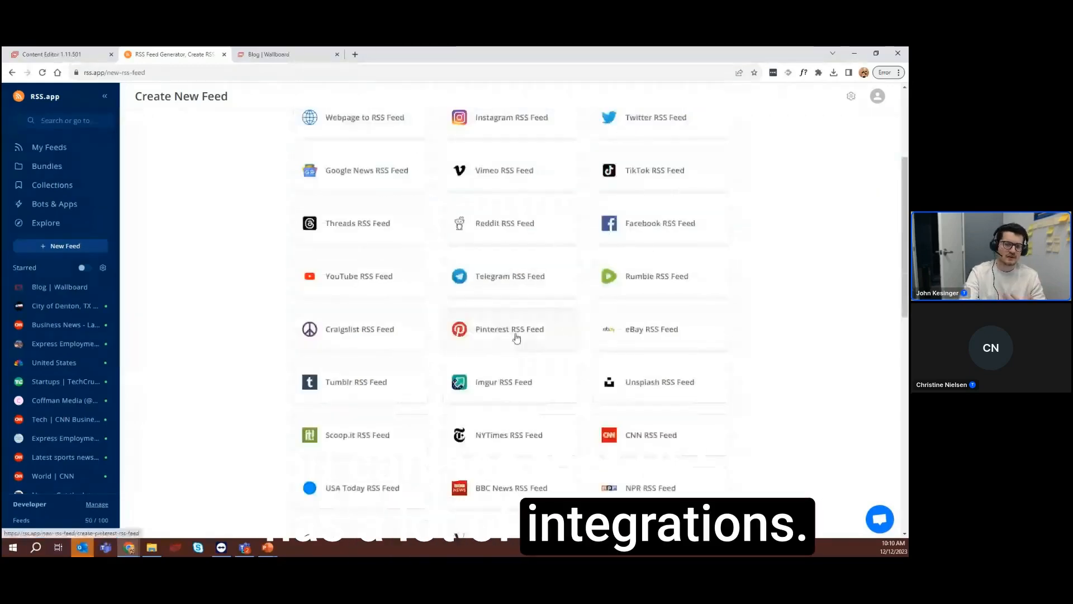
scroll(539, 408, down, 1)
scroll(559, 357, up, 4)
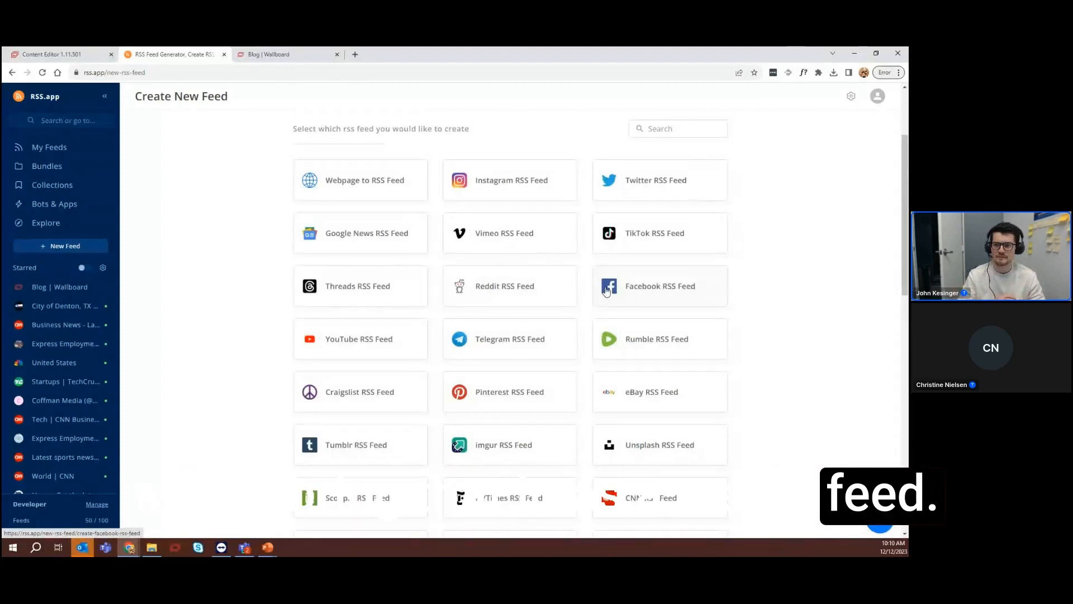
scroll(634, 258, up, 3)
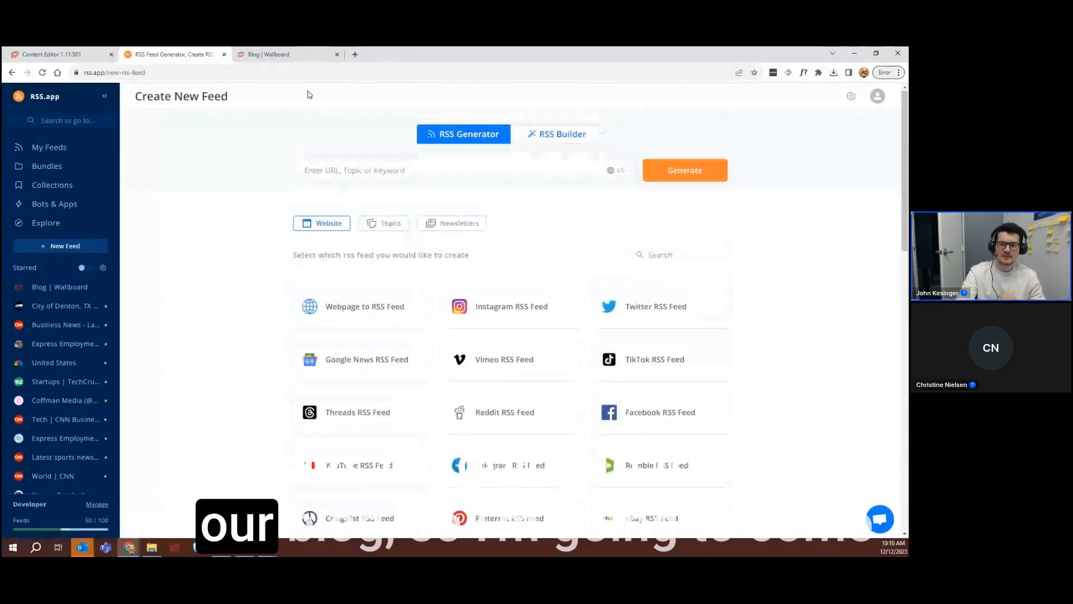
click(268, 54)
click(172, 72)
key(ctrl+c)
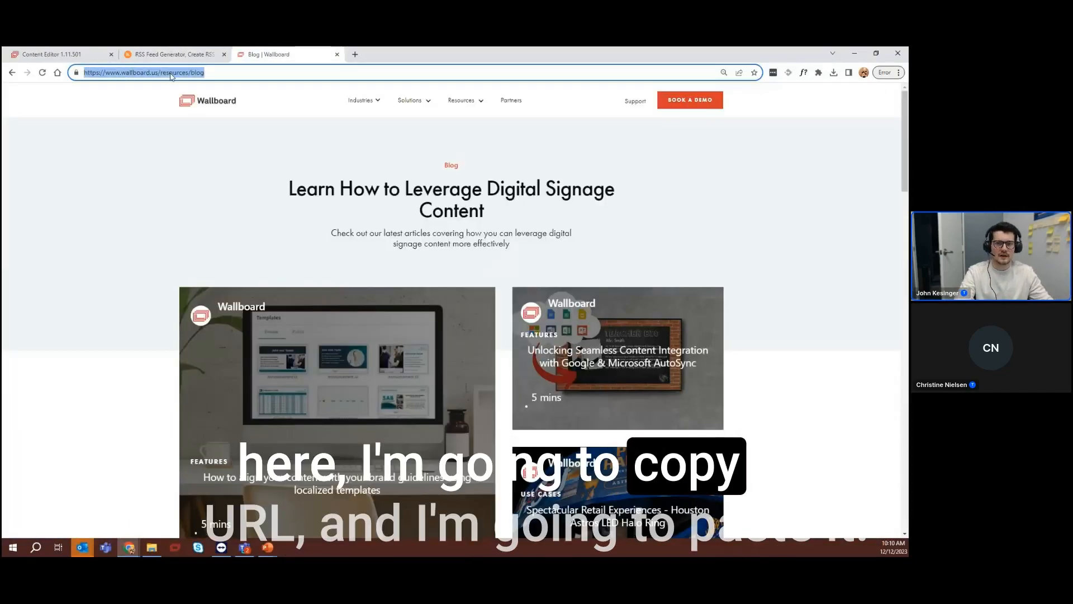
click(172, 54)
click(425, 169)
key(ctrl+v)
click(684, 179)
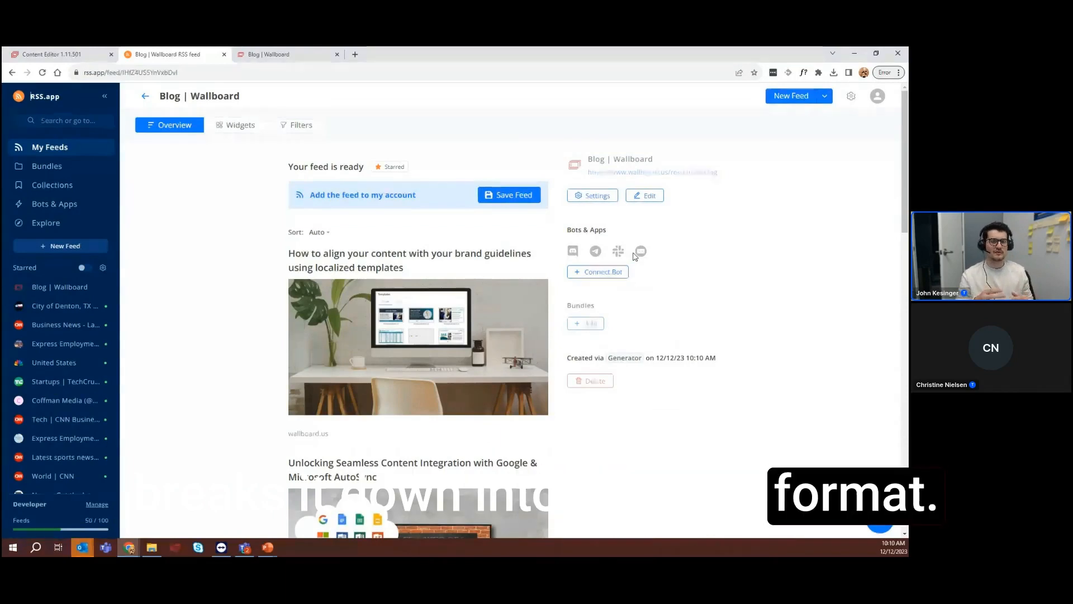
Check the generated blog feed's entries, save the feed to the account and copy its XML feed URL
scroll(469, 292, down, 1)
scroll(469, 292, down, 1)
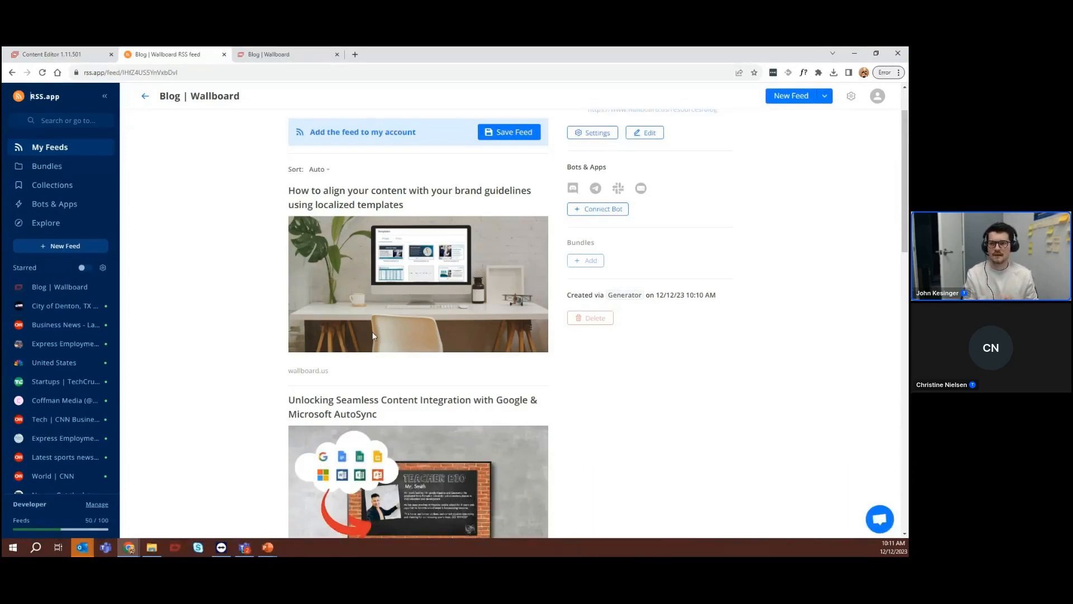
click(495, 138)
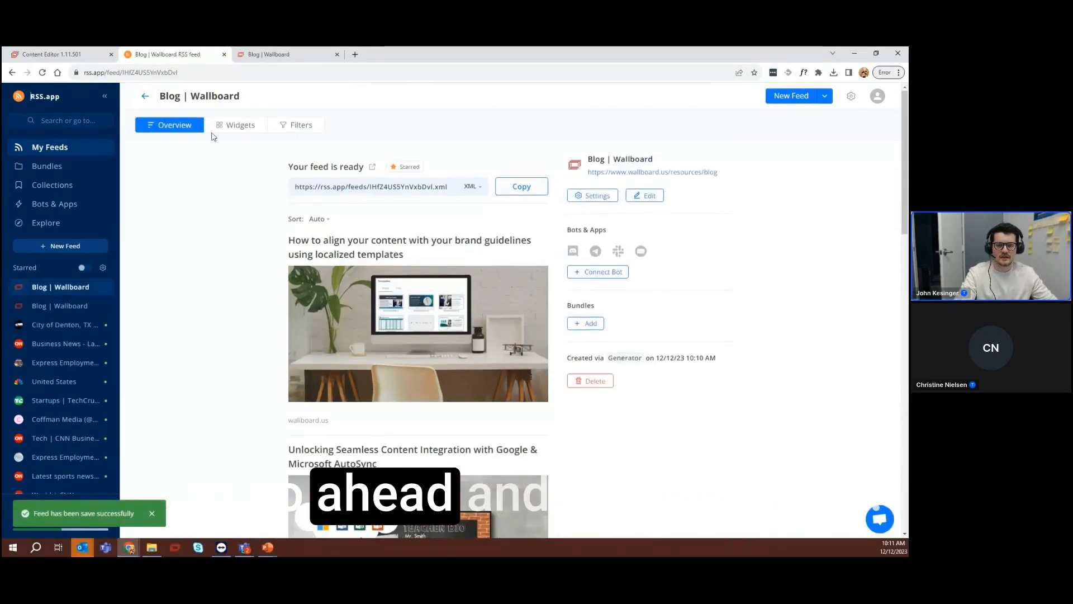
click(512, 185)
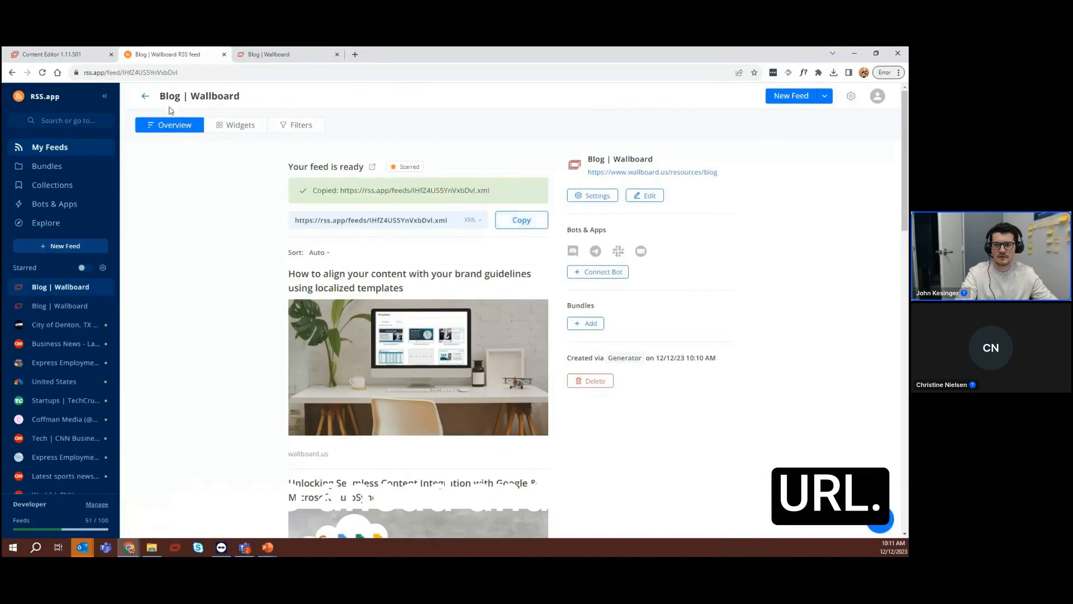
Switch back to the Wallboard Content Editor and name the new external datasource "*New Wallboard Blog"
click(63, 56)
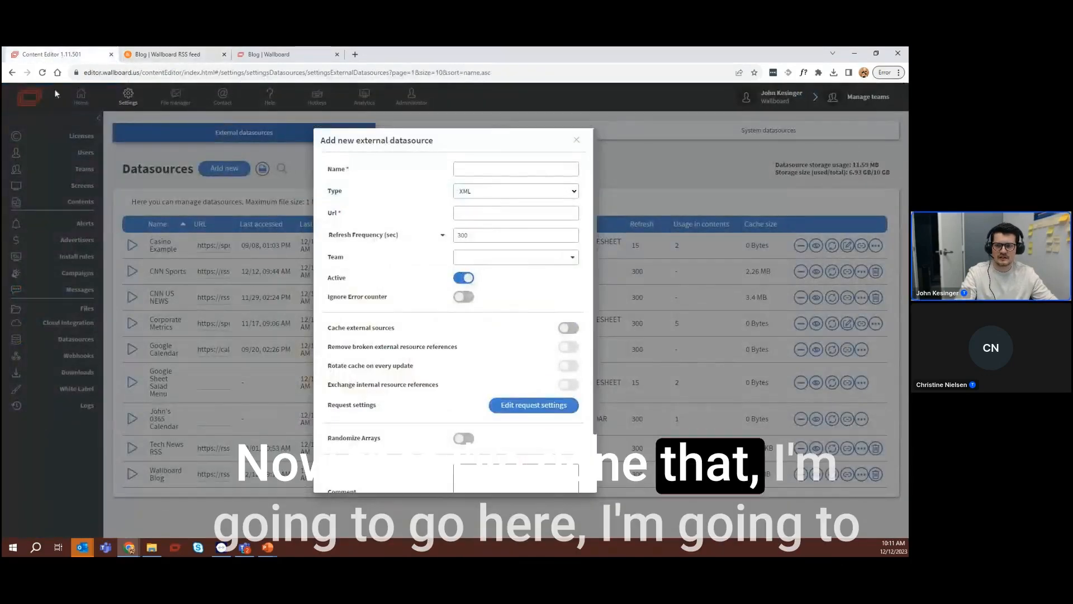
click(472, 173)
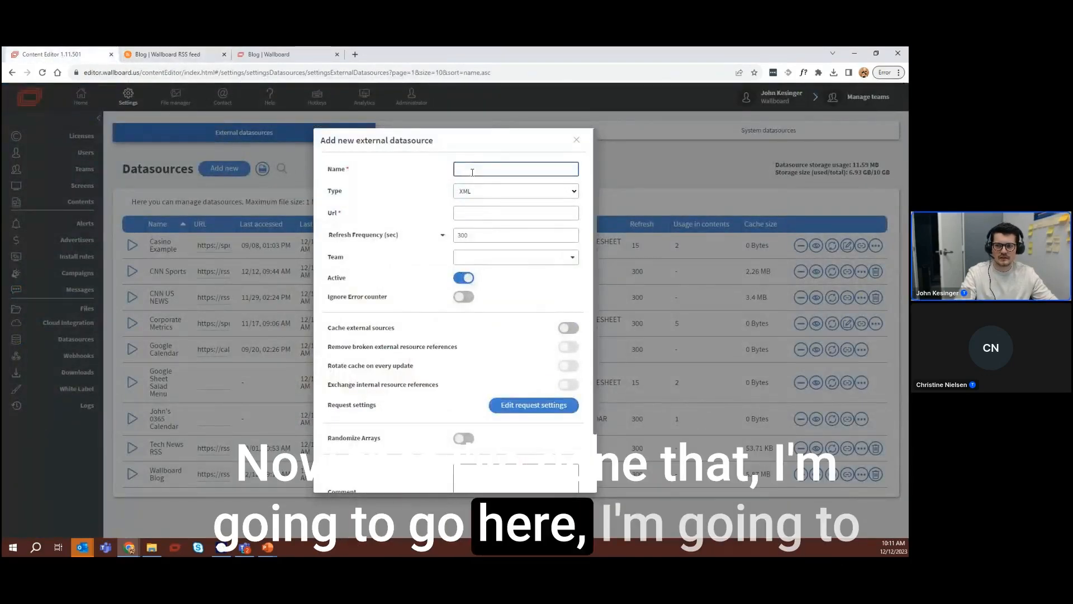
text(New Wallboard Blog)
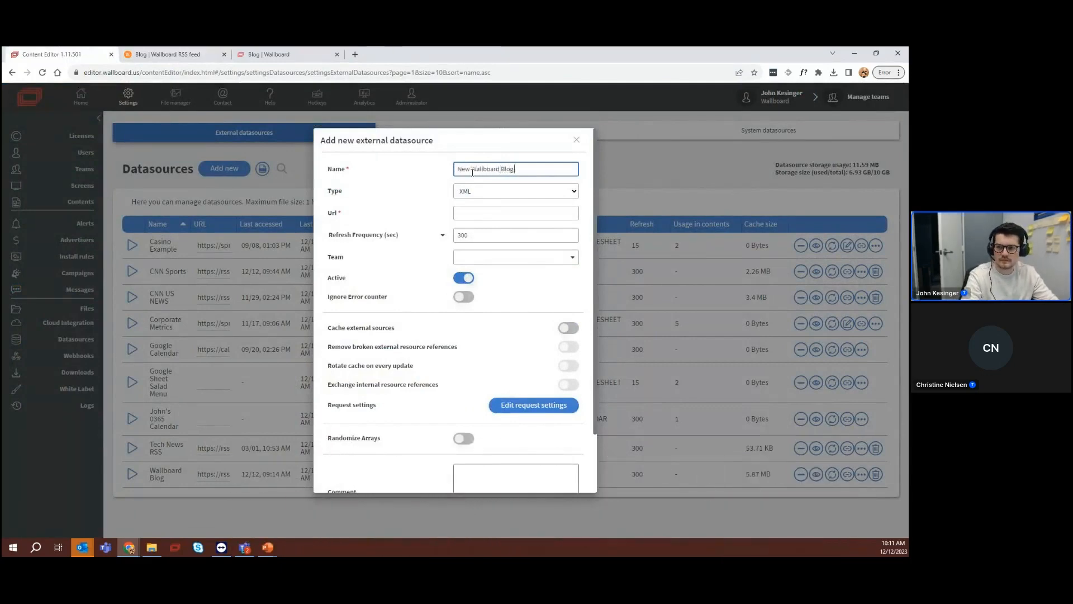
click(458, 170)
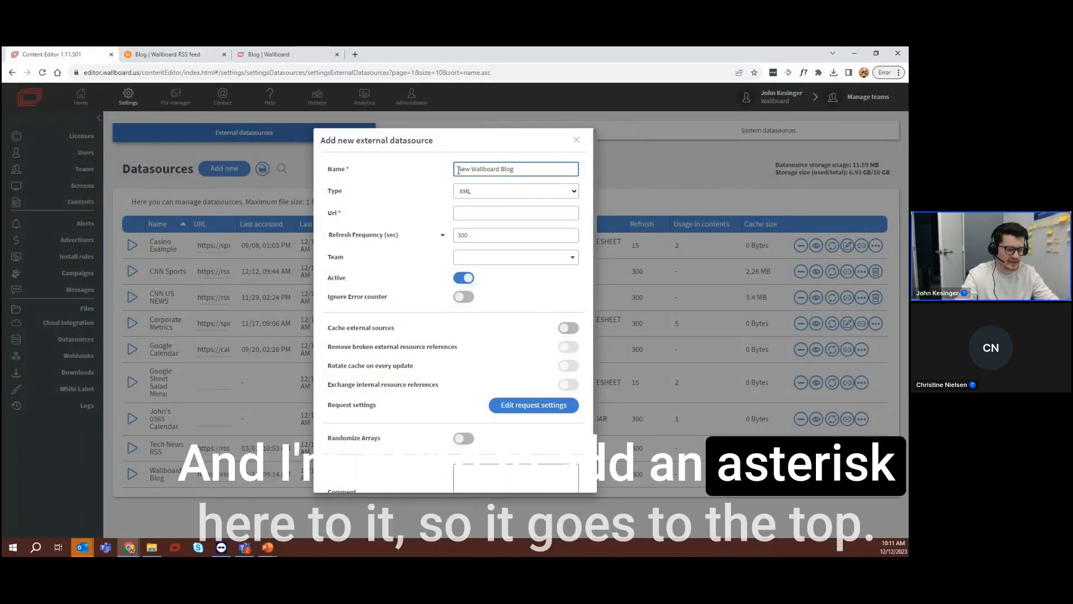
text(*)
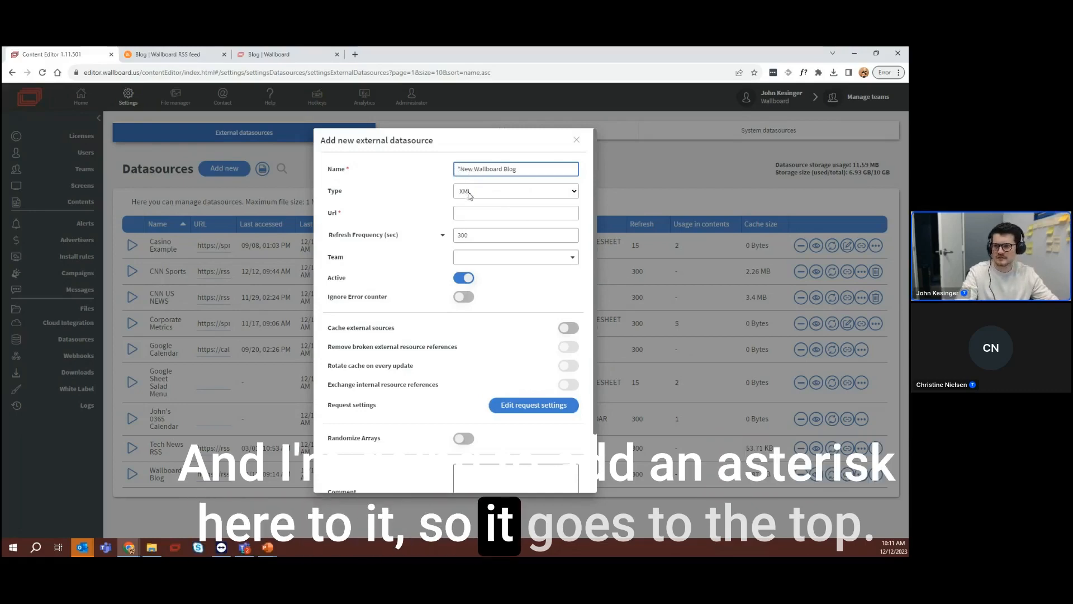
Set the datasource type to RSS and paste the copied feed URL as its address
click(471, 194)
click(473, 293)
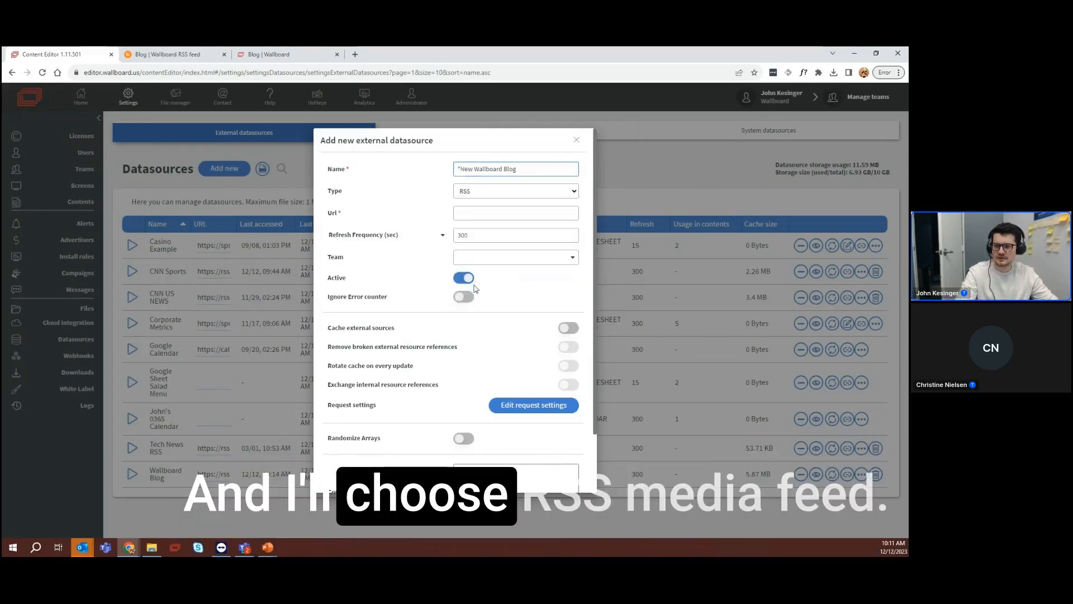
click(479, 213)
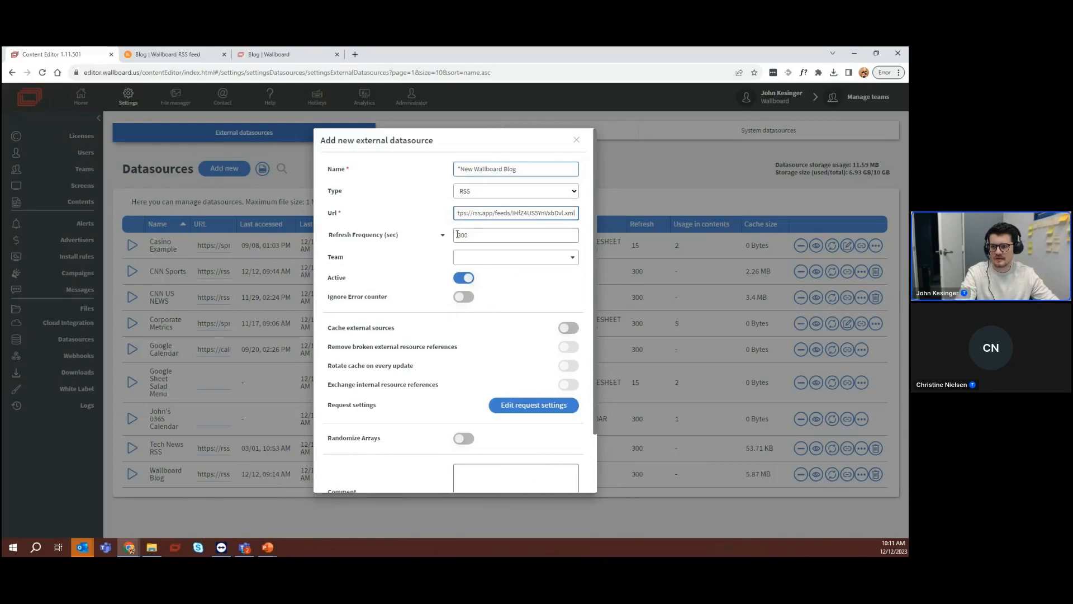
Keep the refresh frequency at 300 seconds and enable caching of external sources for the datasource
key(Tab)
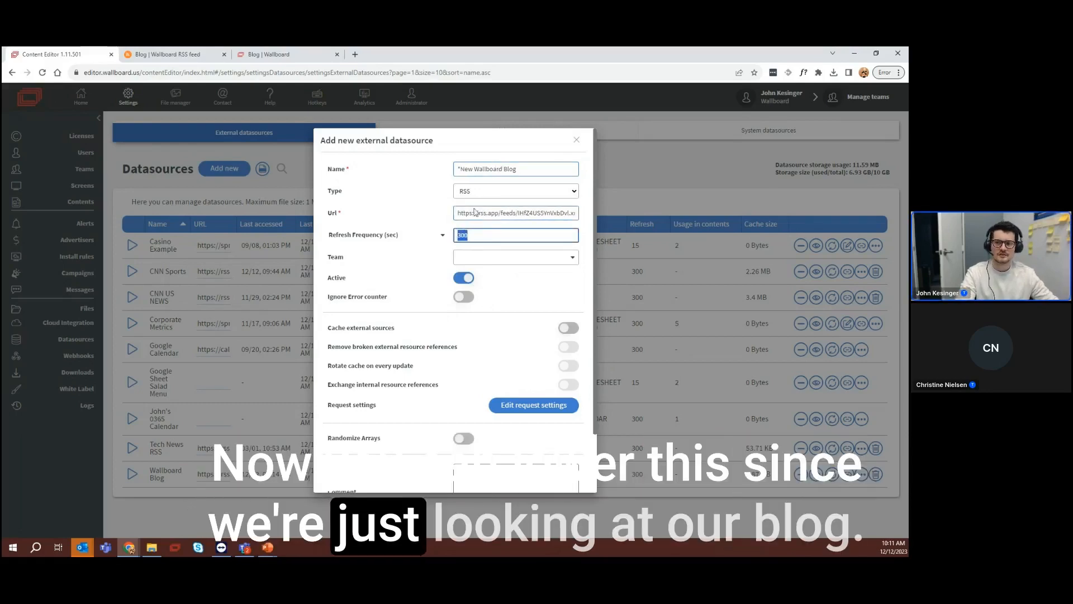
click(478, 236)
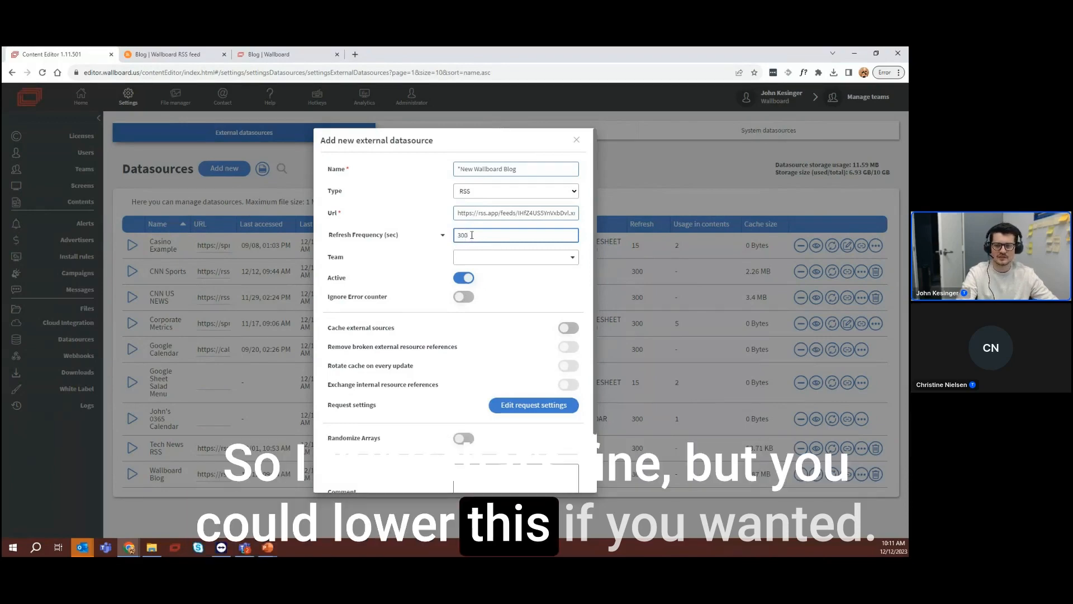
scroll(409, 313, down, 2)
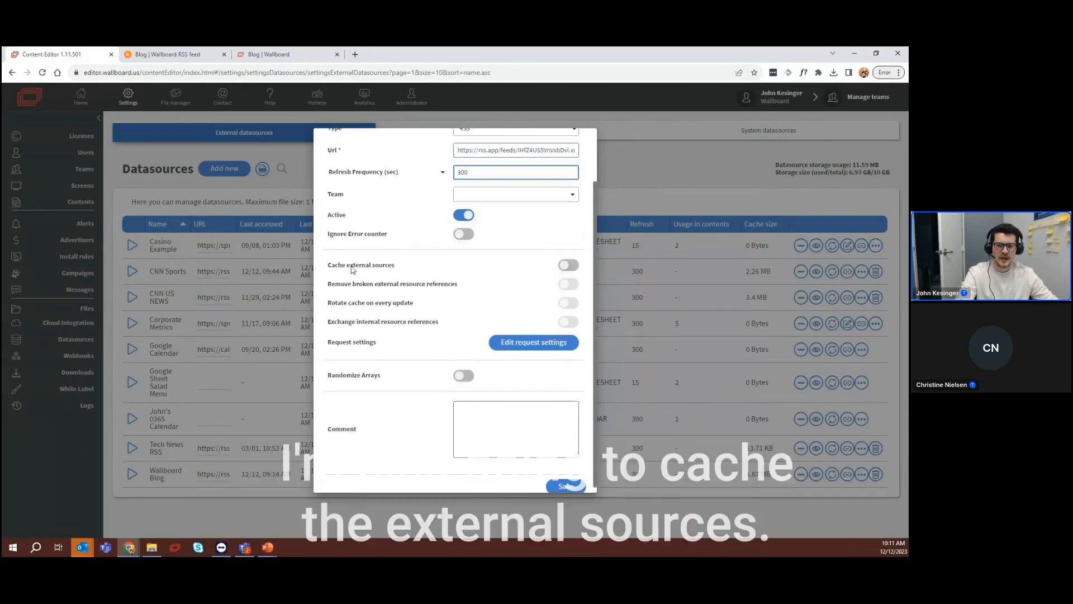
click(567, 265)
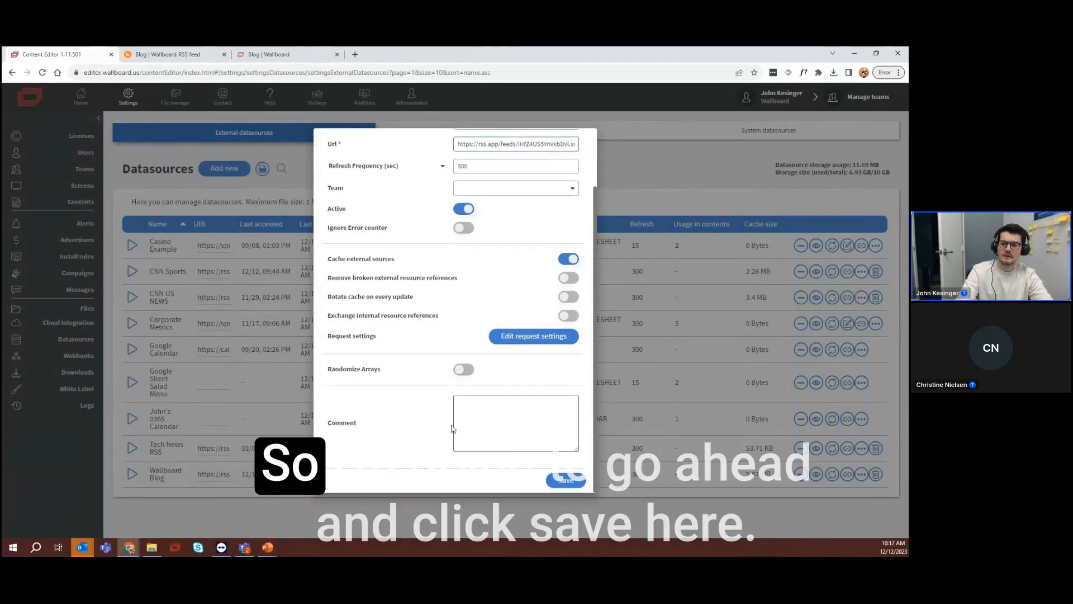
Review the new external datasource's settings and save it
scroll(455, 364, up, 1)
scroll(454, 365, up, 1)
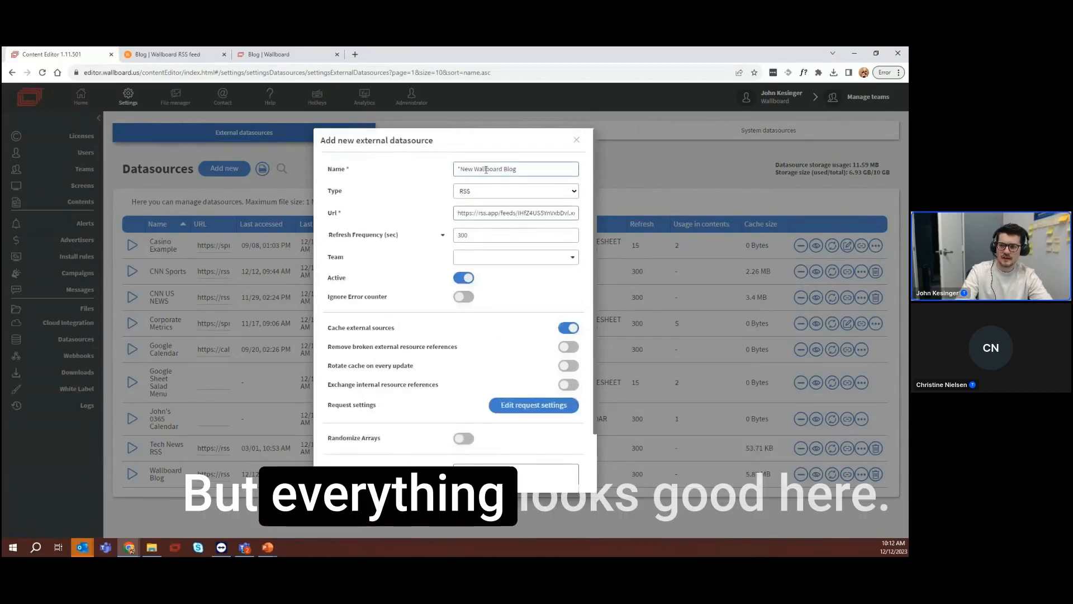
scroll(516, 297, down, 2)
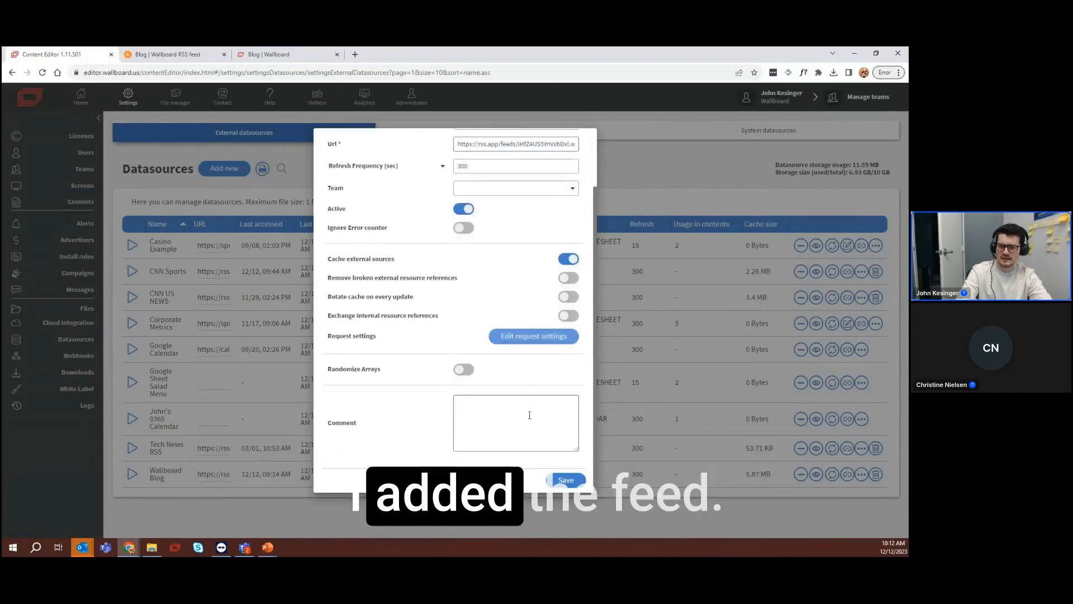
click(566, 480)
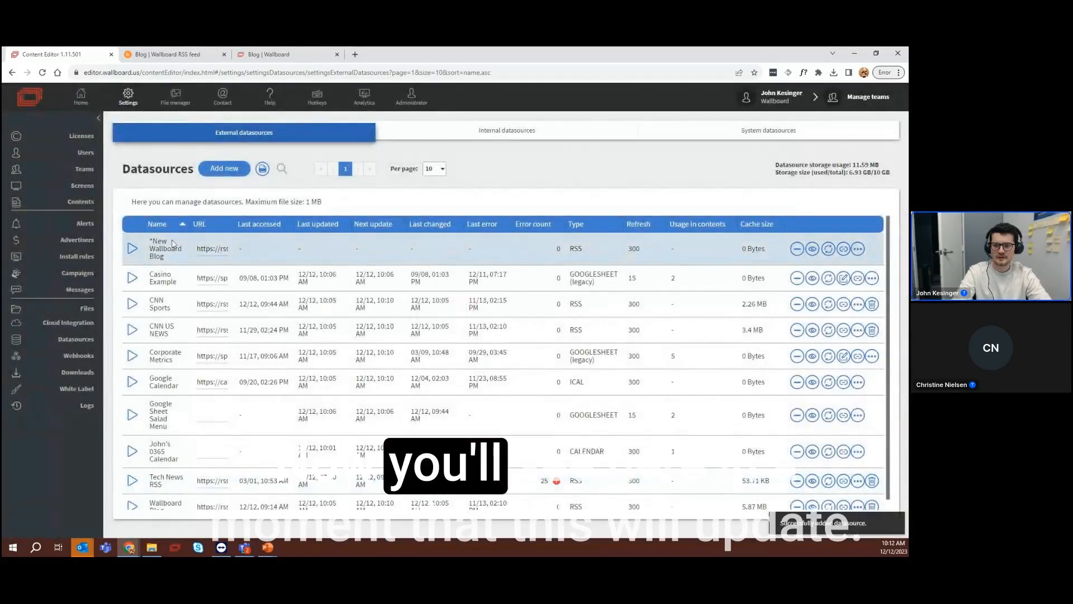
Refresh the external datasources list and preview the "*New Wallboard Blog" datasource's details, repeating the check after another refresh
key(F5)
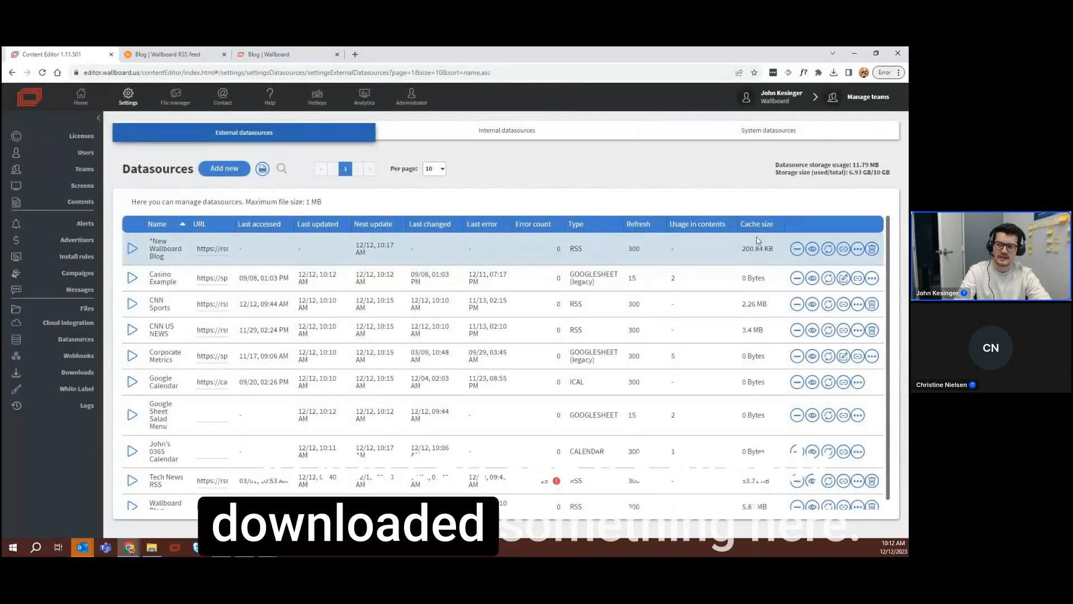
click(813, 249)
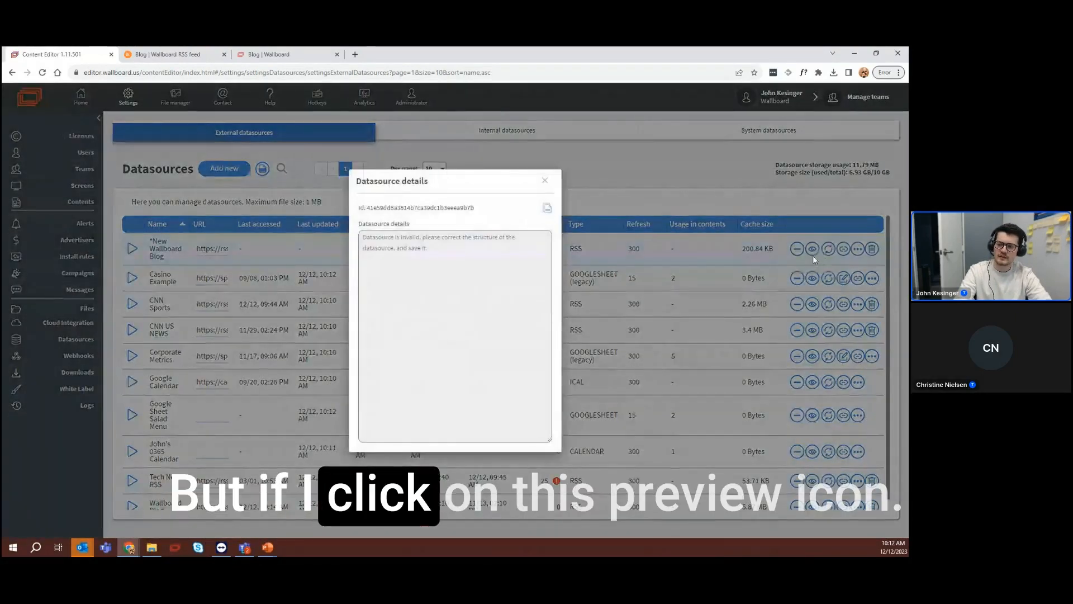
click(545, 181)
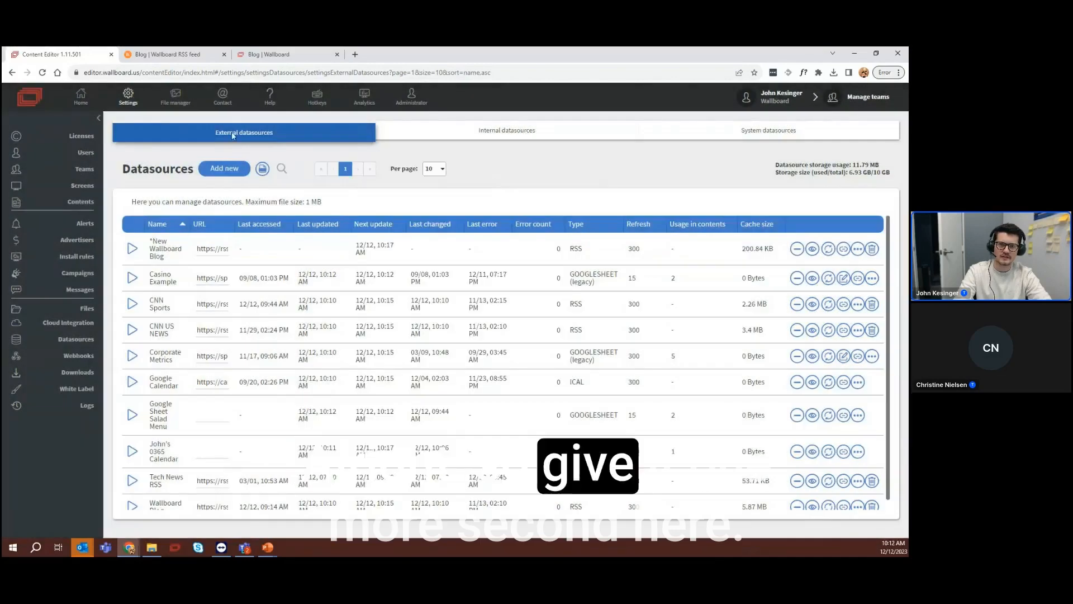
click(42, 72)
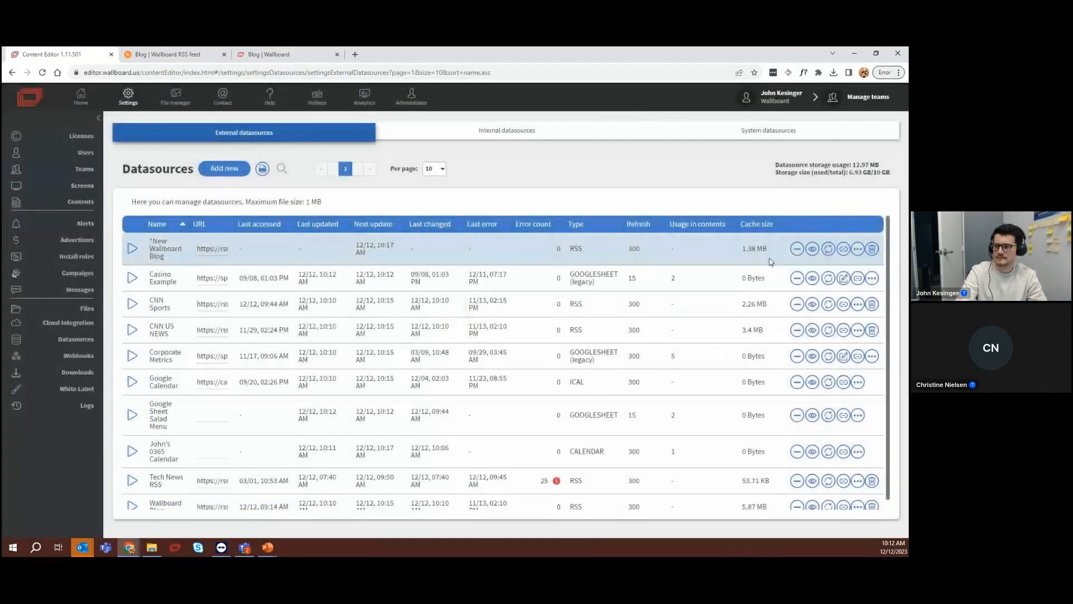
click(812, 250)
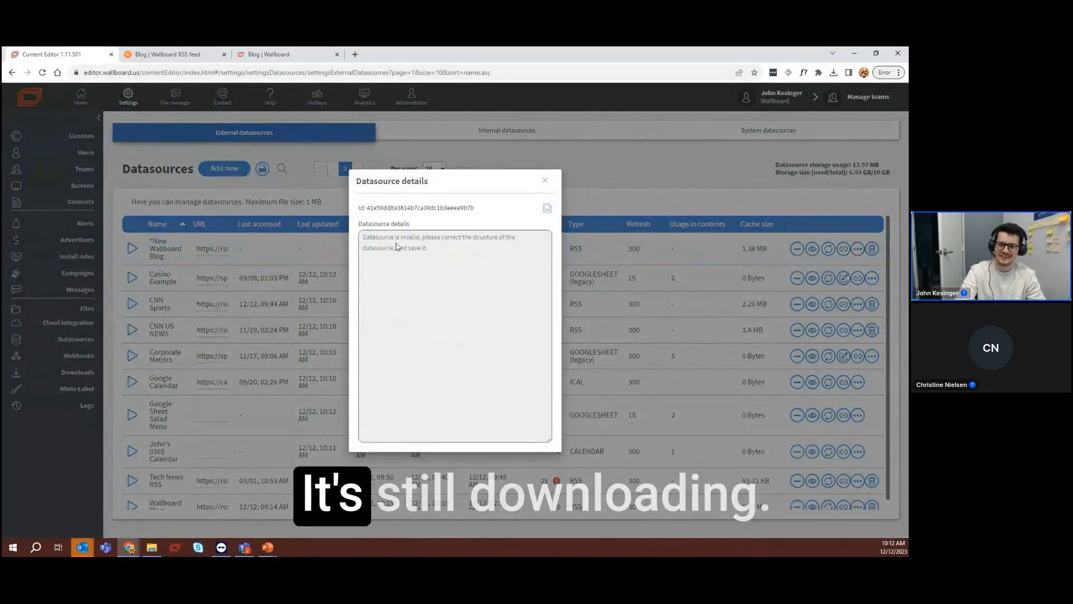
click(544, 181)
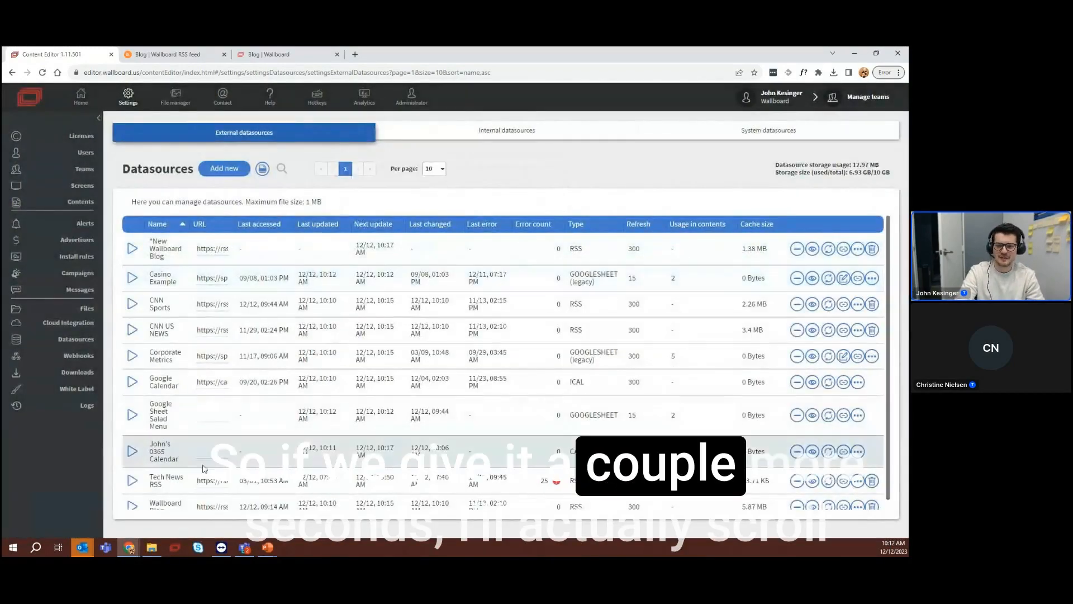
Preview the existing "Wallboard Blog" datasource and examine the raw channel and item data of its feed
scroll(736, 489, down, 1)
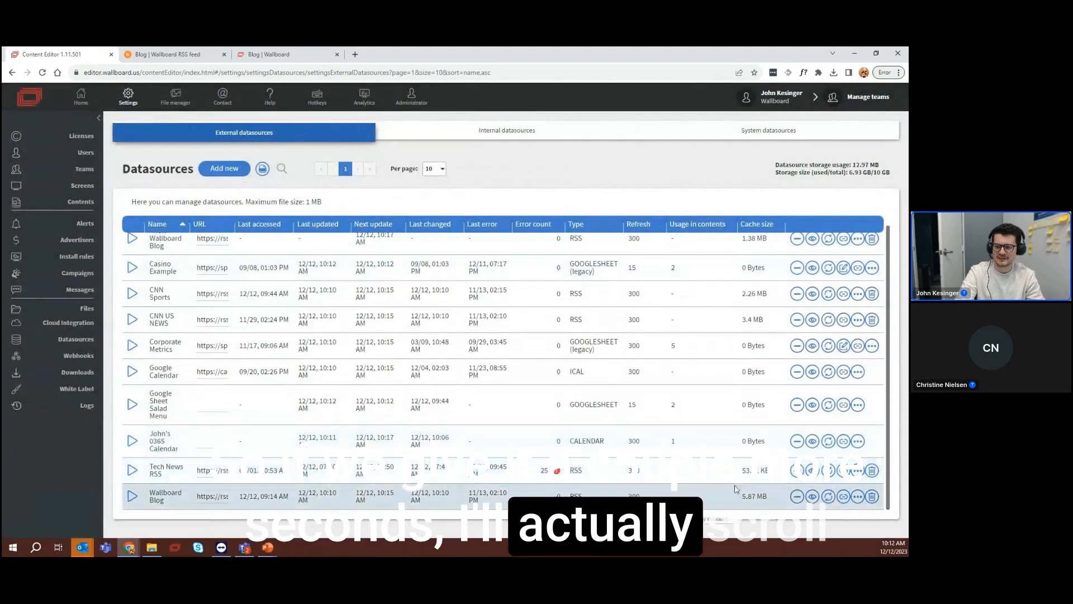
click(812, 496)
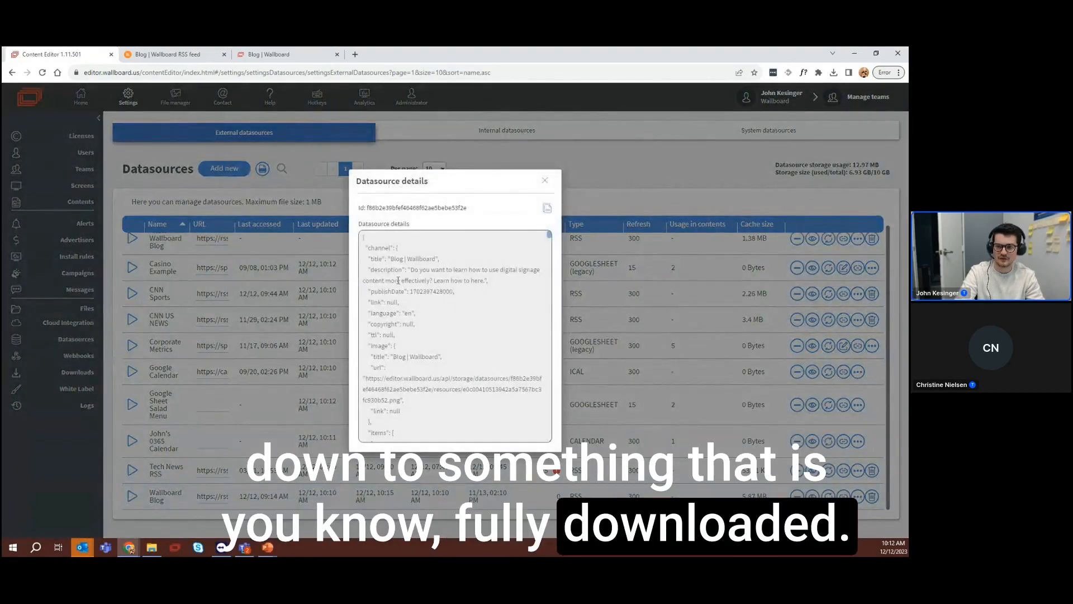
scroll(411, 310, down, 2)
scroll(411, 310, down, 6)
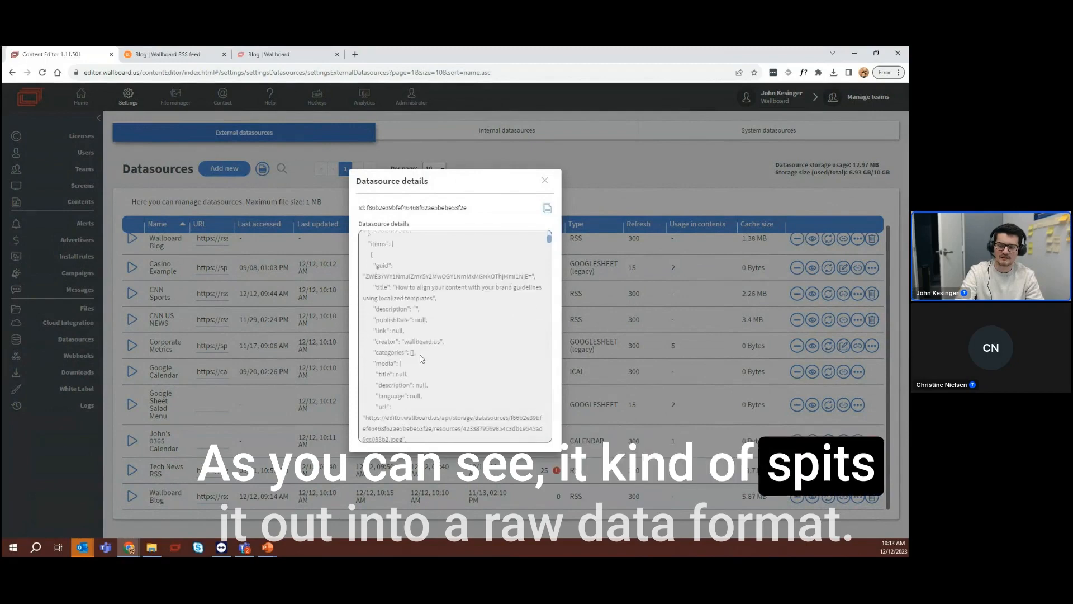
scroll(430, 290, up, 10)
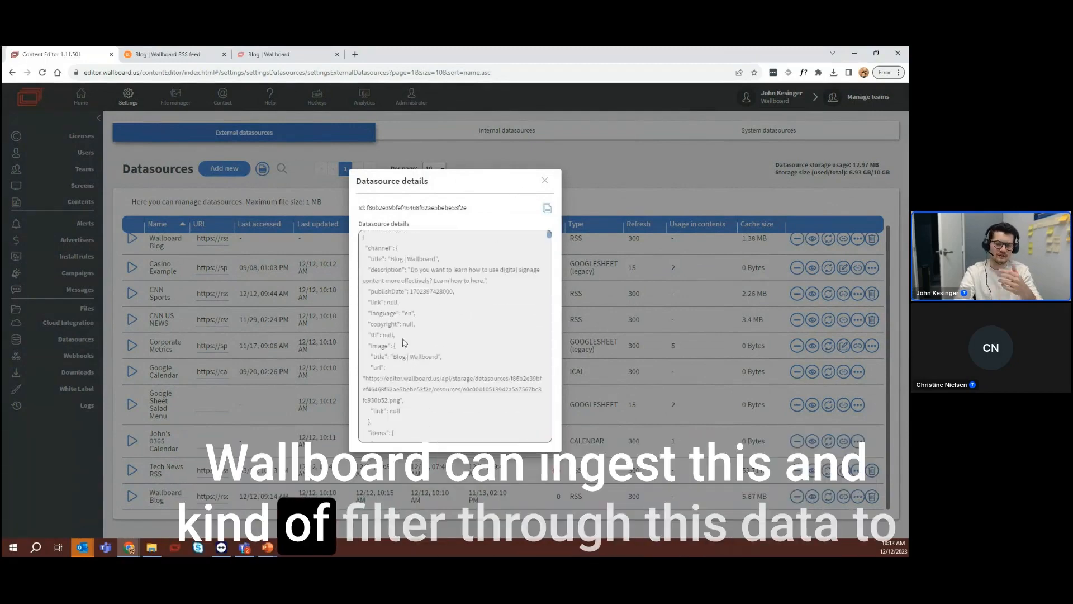
click(545, 180)
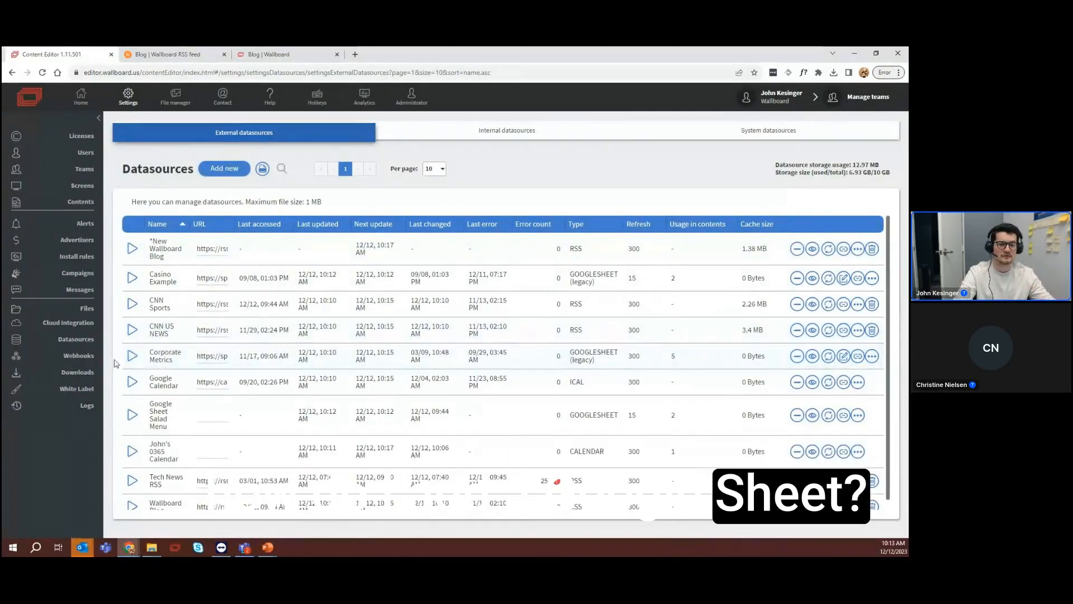
click(229, 170)
click(515, 191)
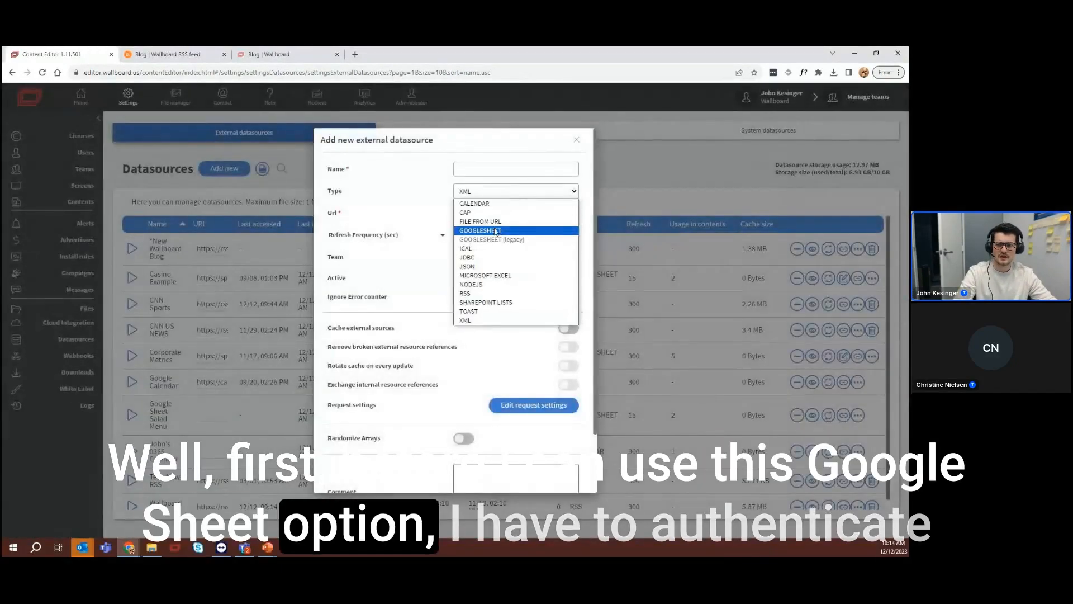
click(576, 140)
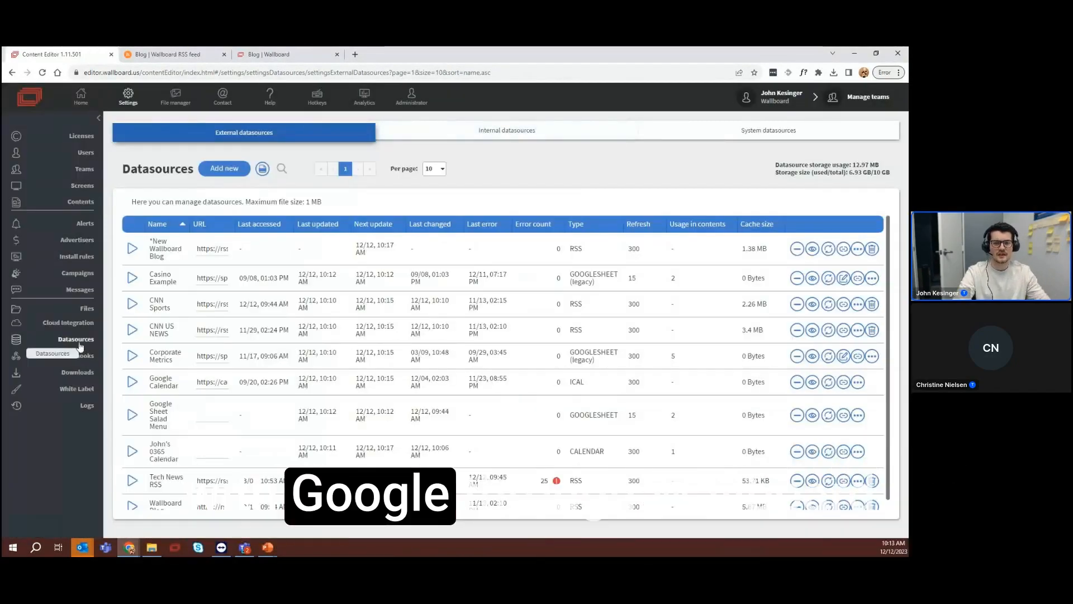
View the Google and Microsoft credentials under Cloud Integration, returning to the Google ones
click(62, 323)
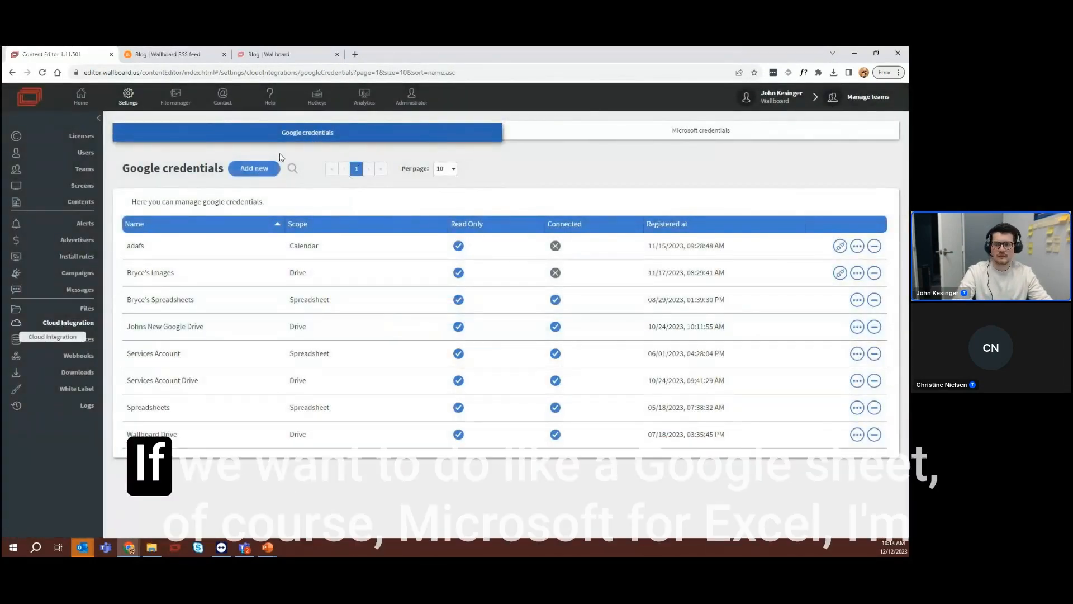
click(689, 132)
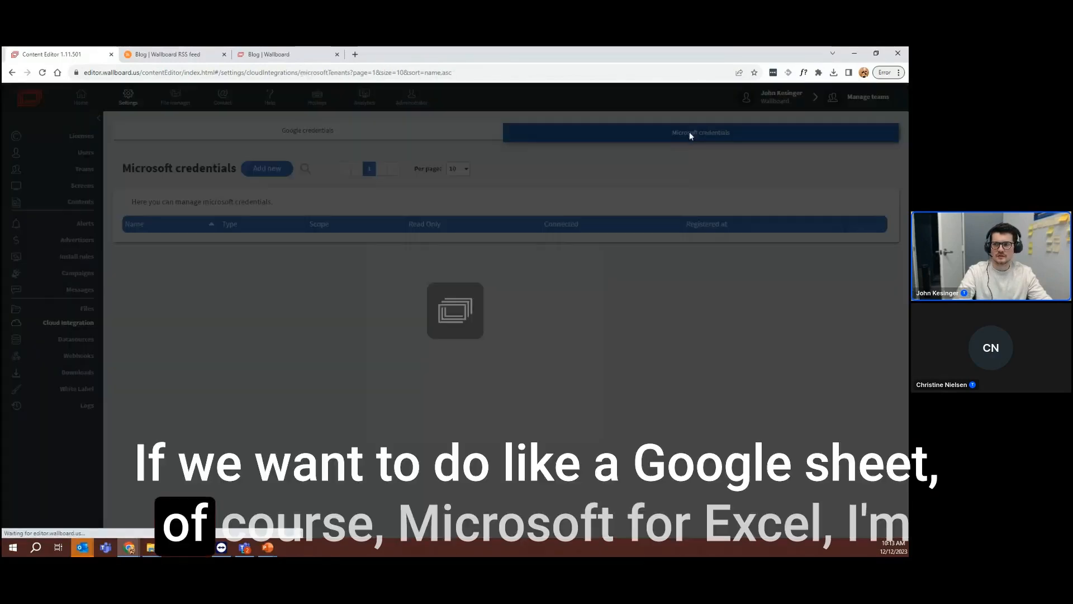
click(335, 140)
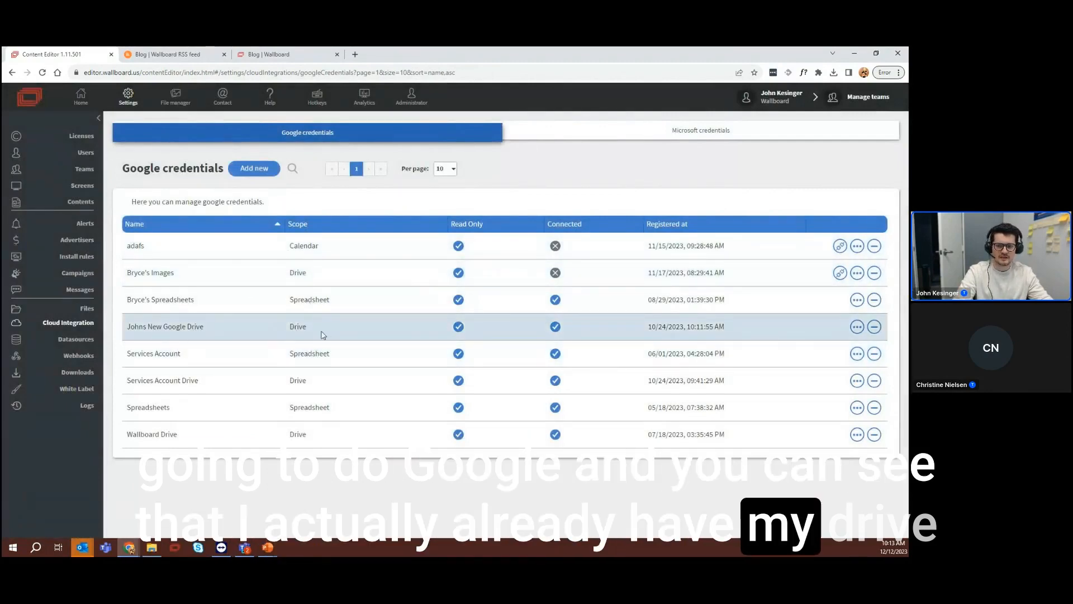
Fill in a new Google credential named "User's Drive" with the Drive scope, and discard it without signing in
click(260, 169)
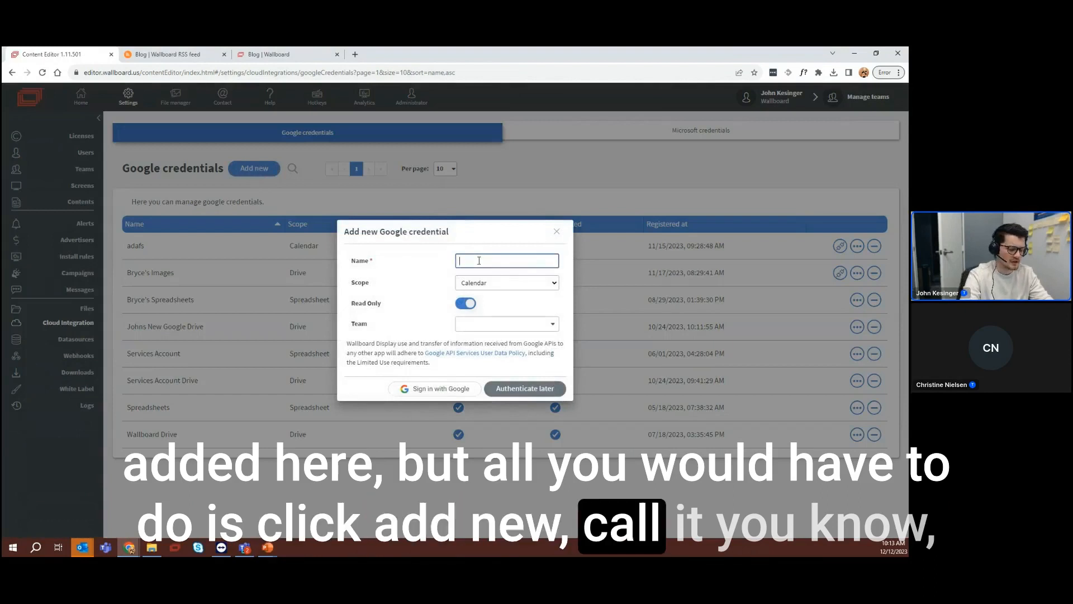
text(User's Drive)
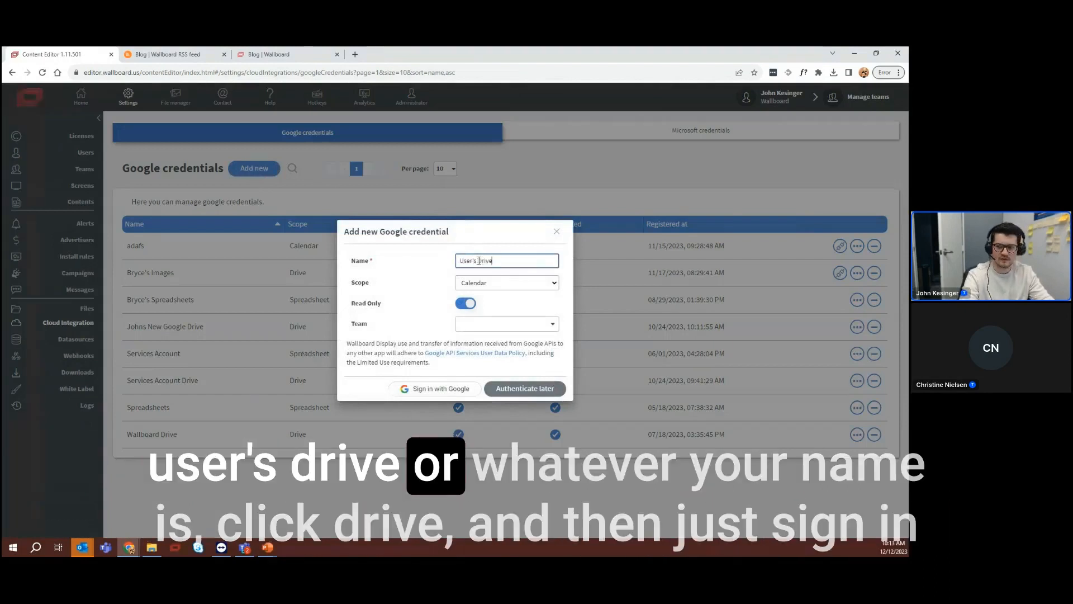
click(474, 283)
click(478, 306)
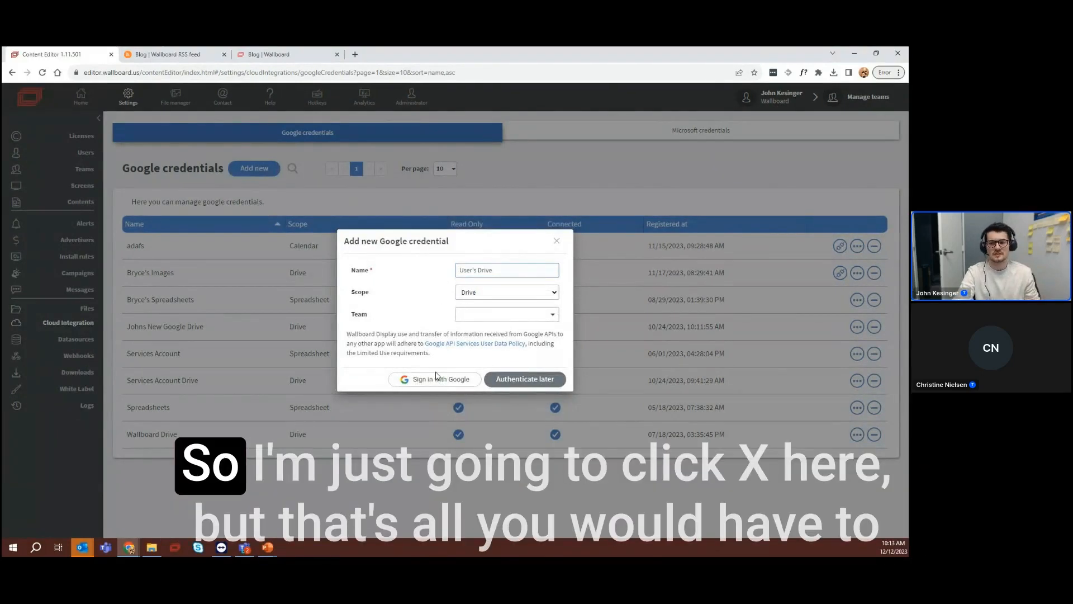
click(558, 242)
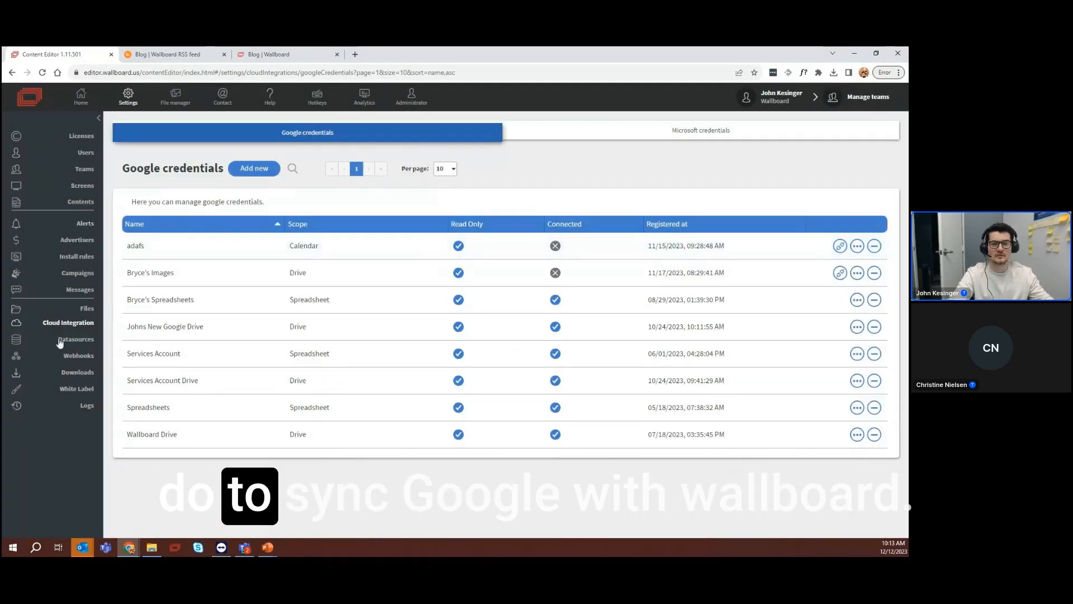
Return to the external datasources and start a new one named "*New GoogleSheet Menu"
click(66, 341)
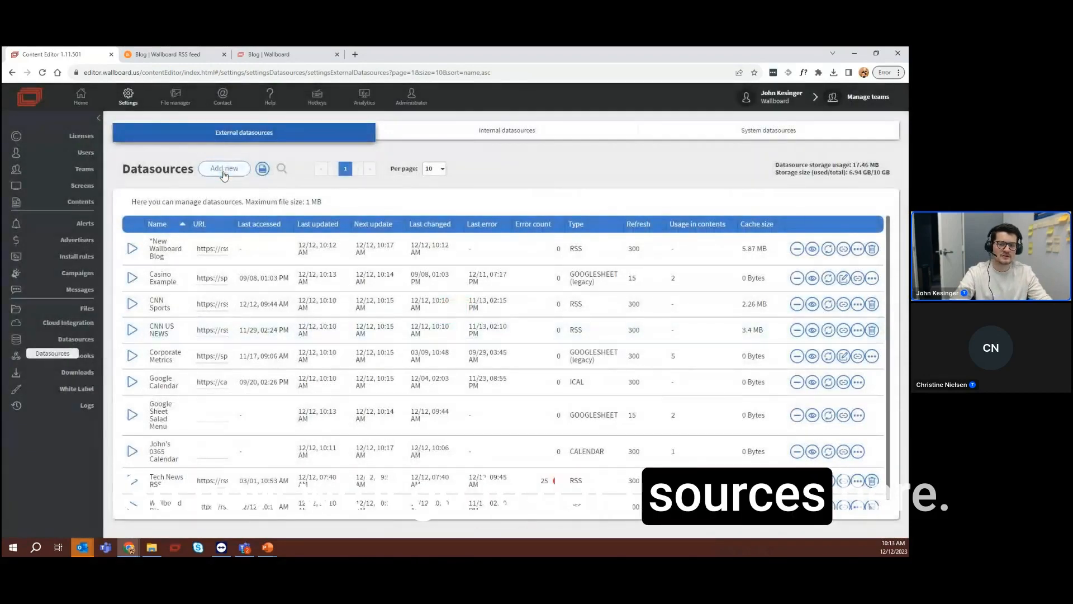
click(224, 173)
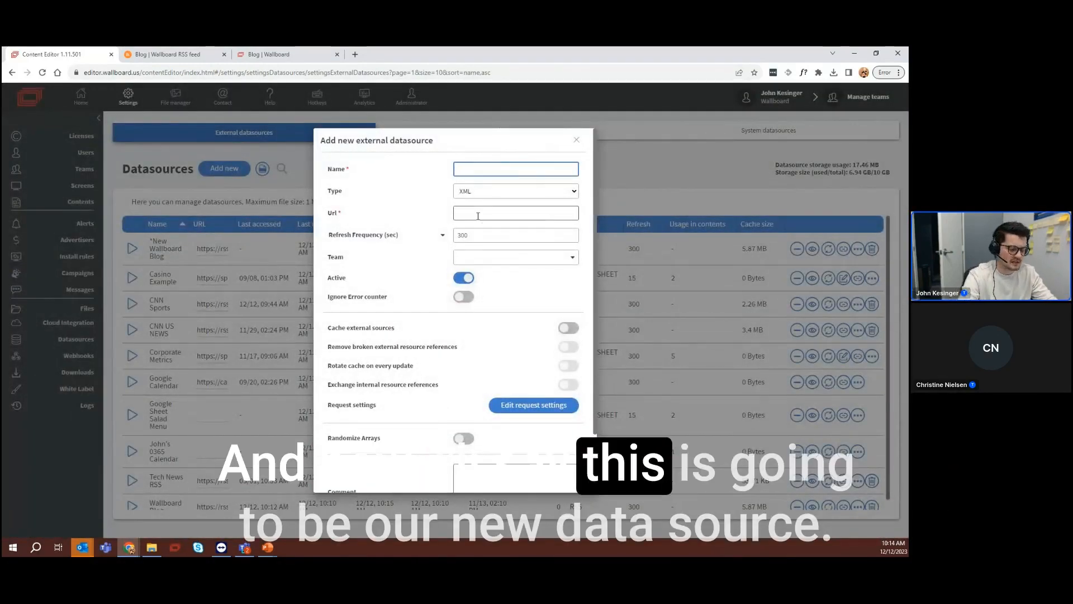
text(*New Dat)
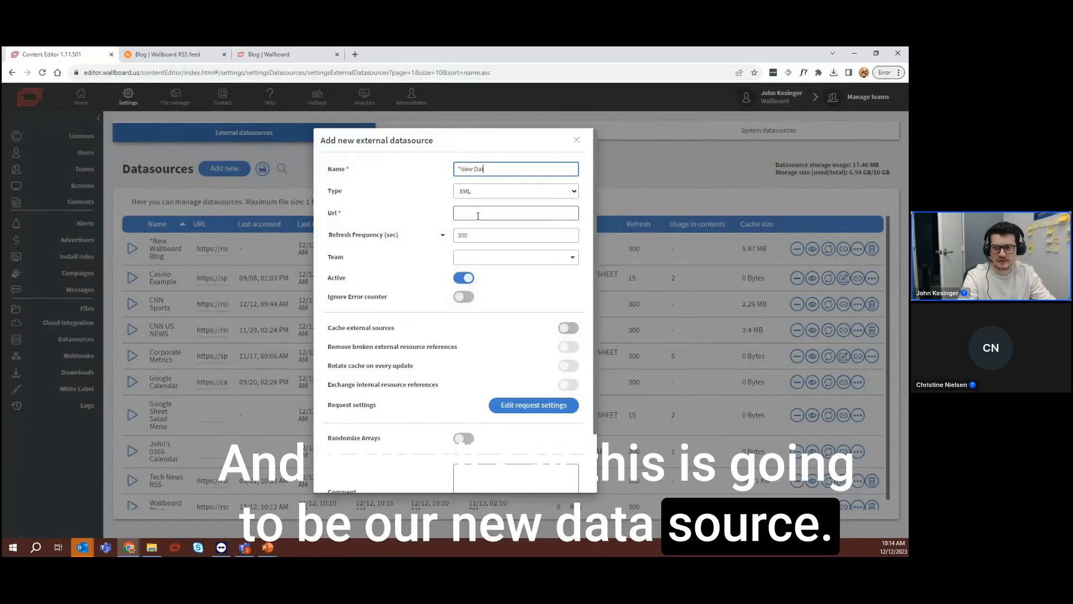
key(BackSpace)
key(BackSpace)
key(BackSpace)
text(GoogleS)
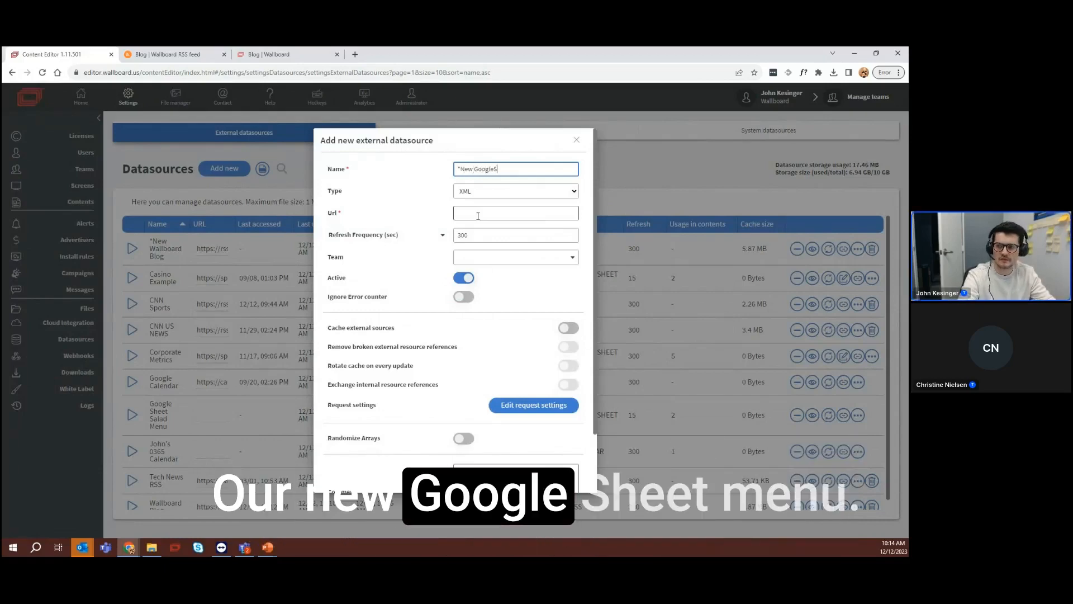
text(heet Menu)
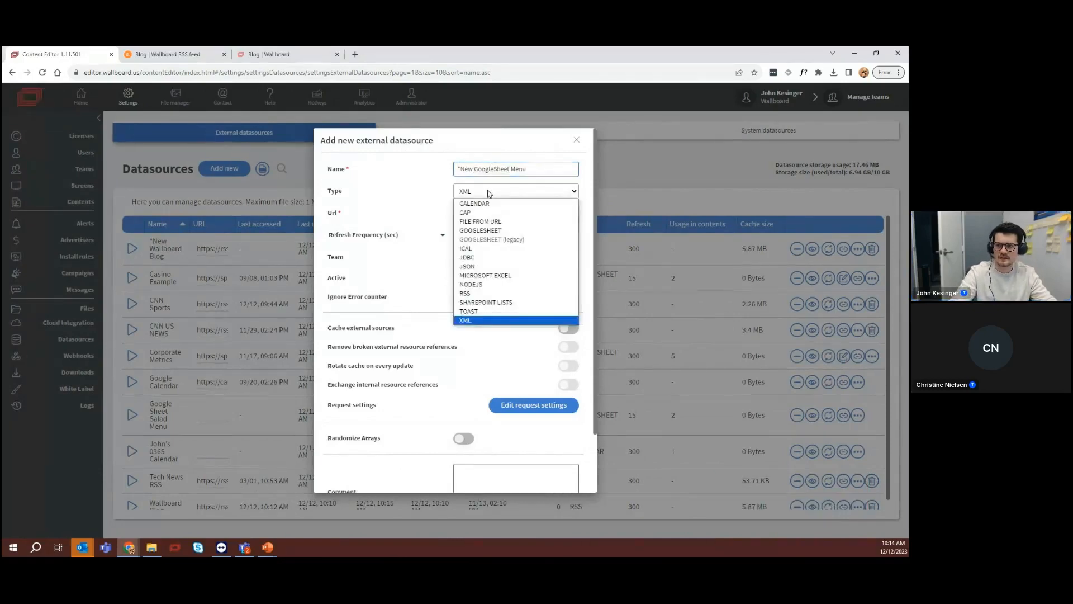
Set the datasource type to GOOGLESHEET and its refresh frequency to 30 seconds
click(481, 230)
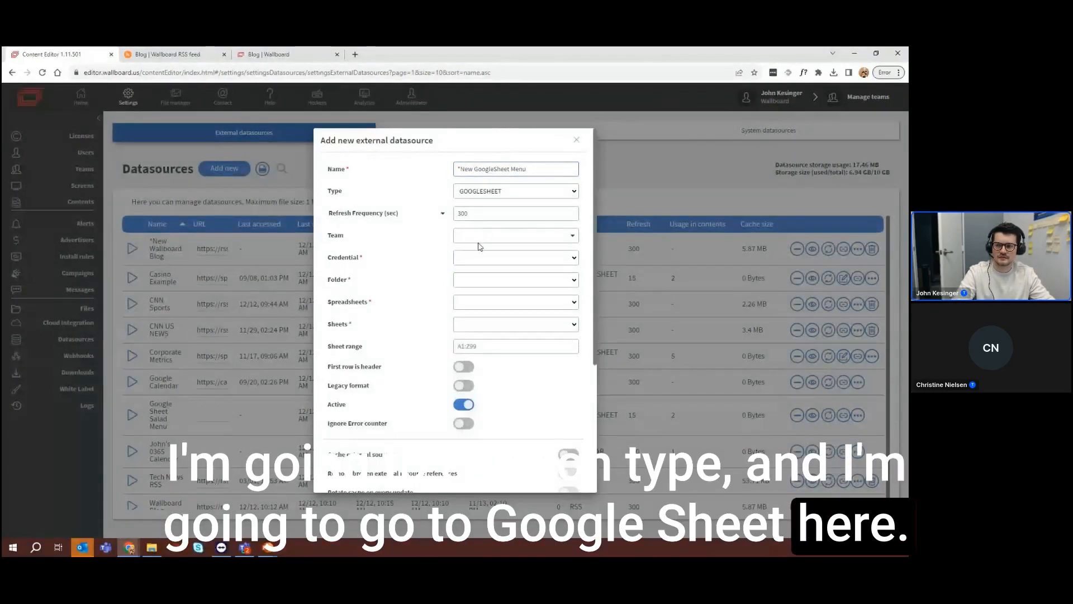
double_click(472, 216)
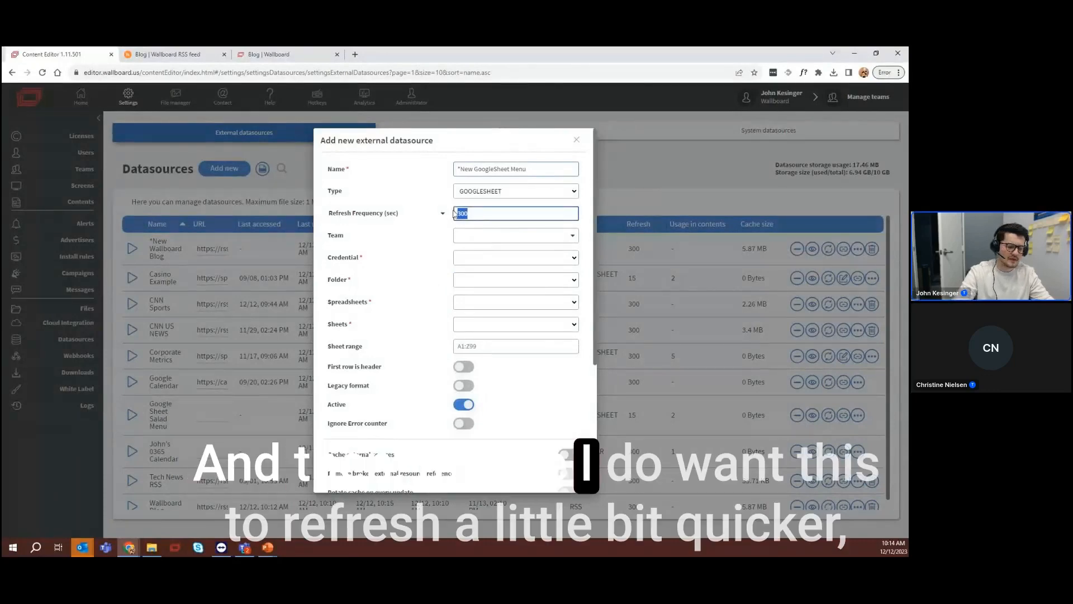
text(30)
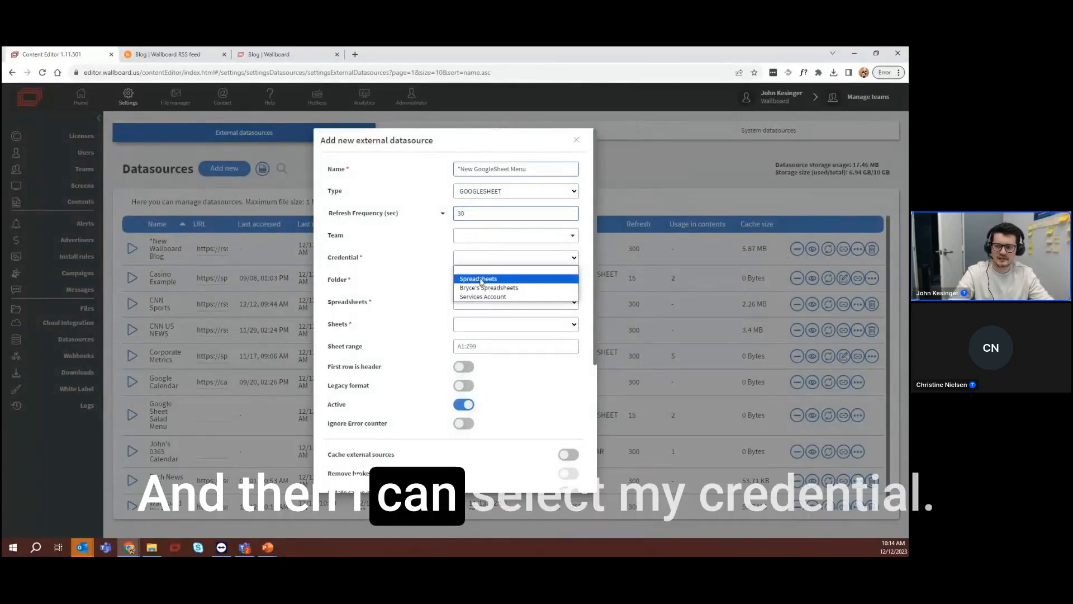
Use the Spreadsheets credential and choose the "*Webinar Food Menu" spreadsheet from the Root folder for the new datasource
click(478, 279)
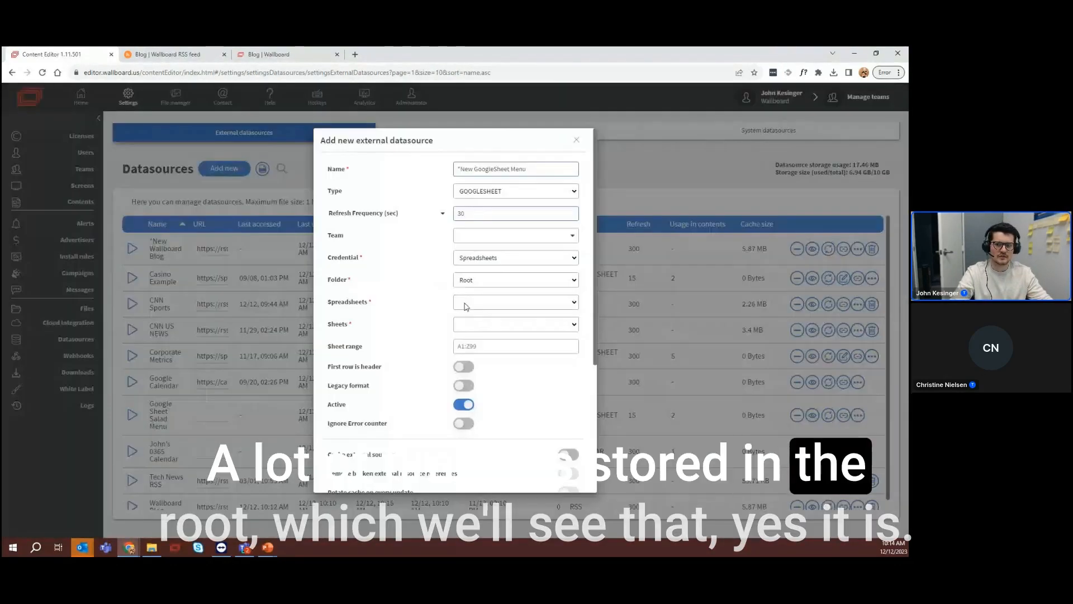
click(467, 305)
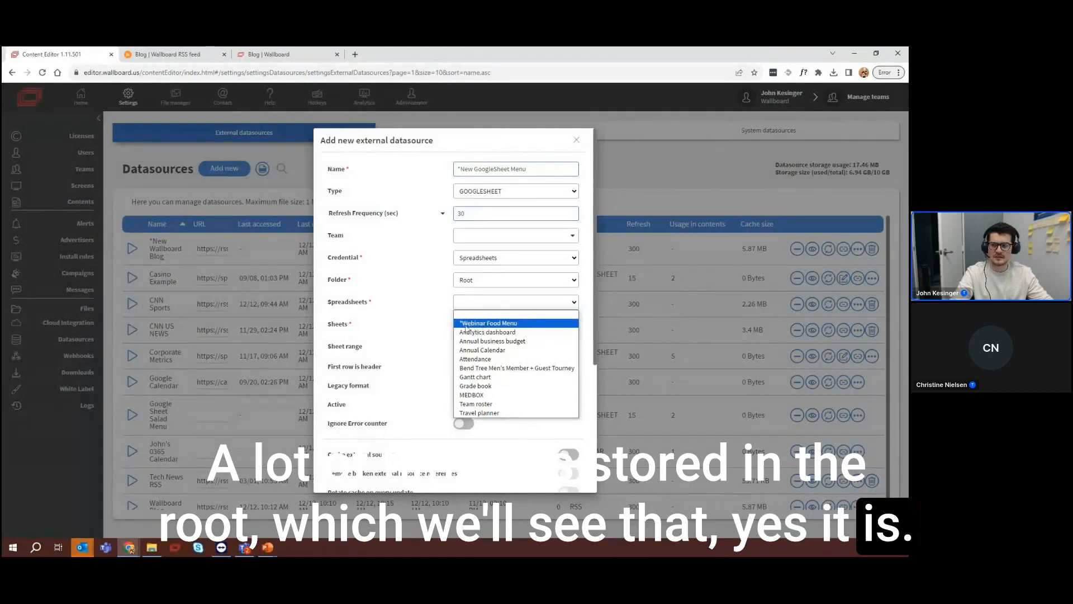
click(466, 325)
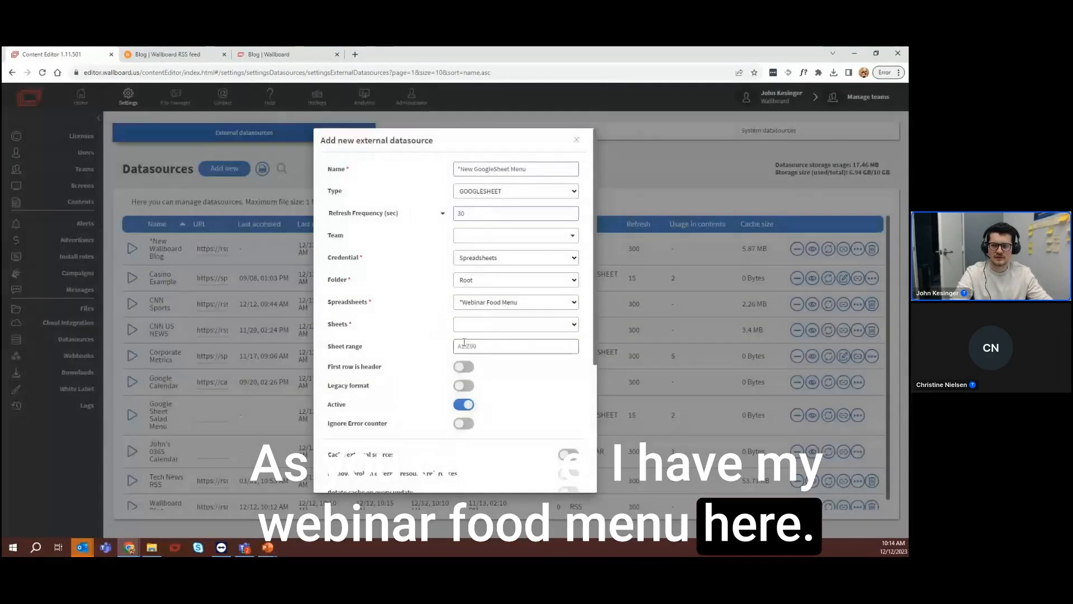
Check the sheet name in the "*Webinar Food Menu" Google Sheet and choose Sheet1 as the datasource's sheet
click(472, 324)
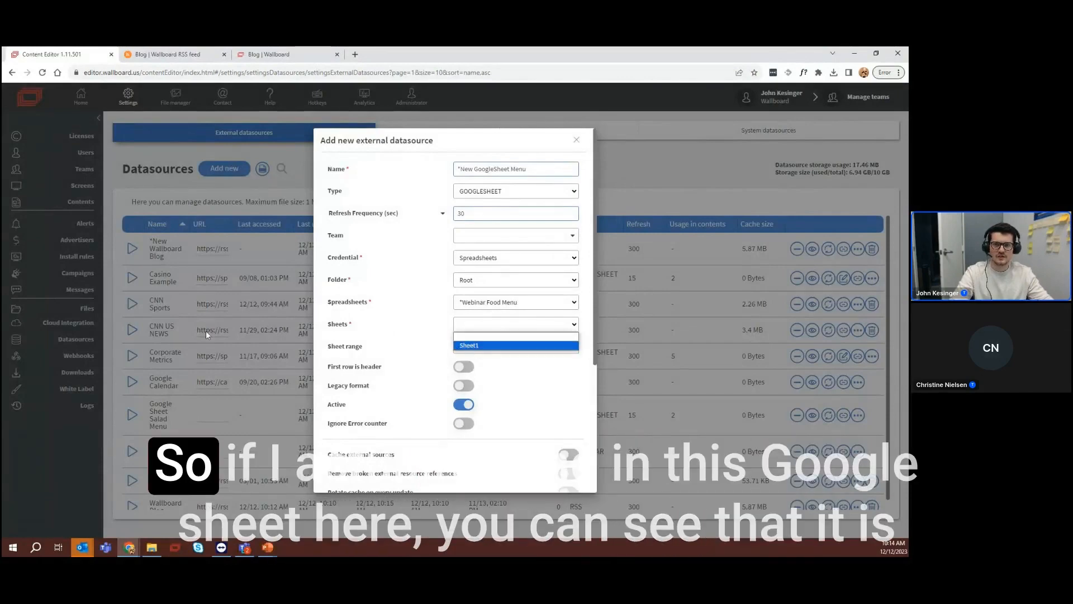
drag(2, 207, 168, 54)
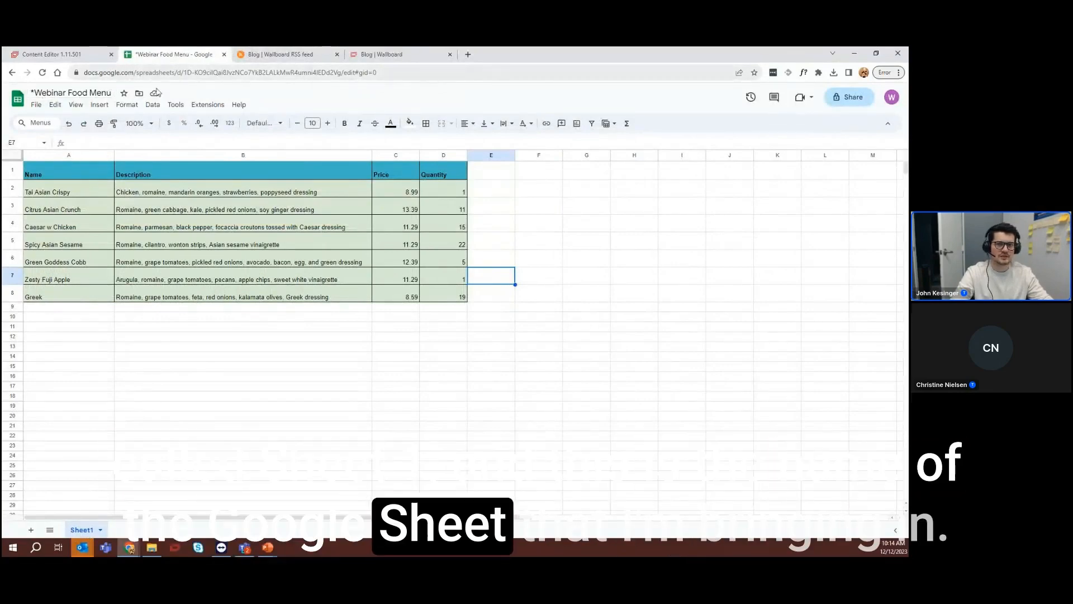
click(48, 56)
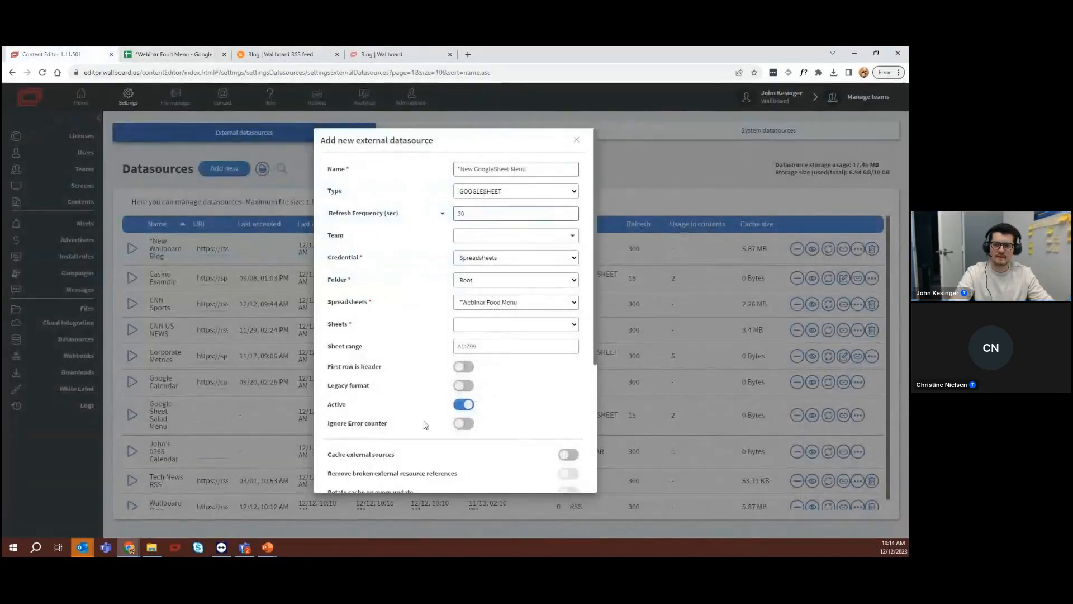
click(492, 325)
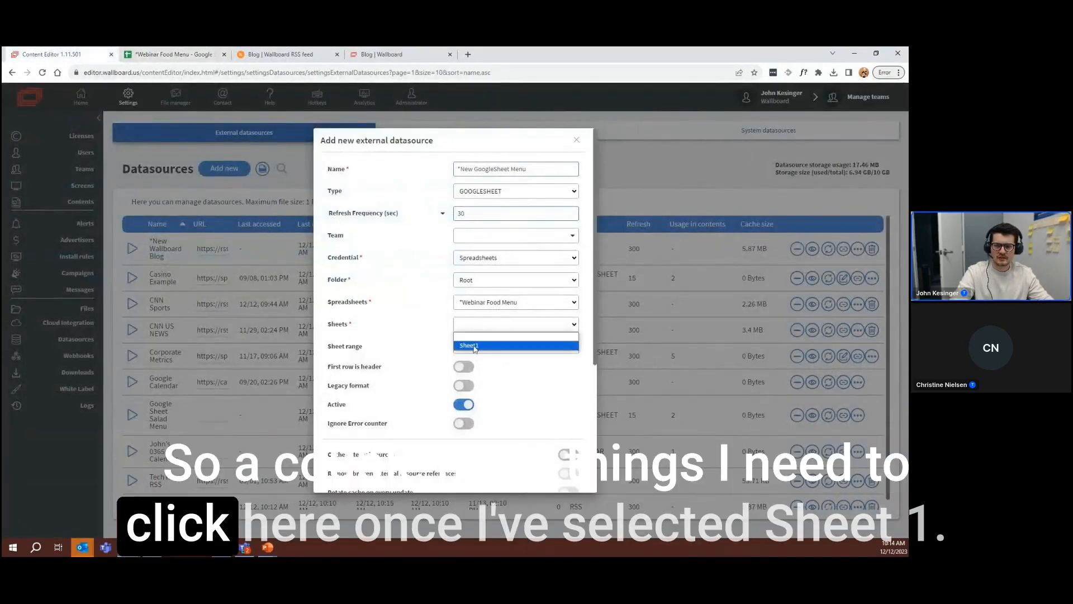
click(472, 342)
Treat the first row as the header in the datasource and check the column headings in the Google Sheet
scroll(457, 335, down, 1)
scroll(456, 335, down, 1)
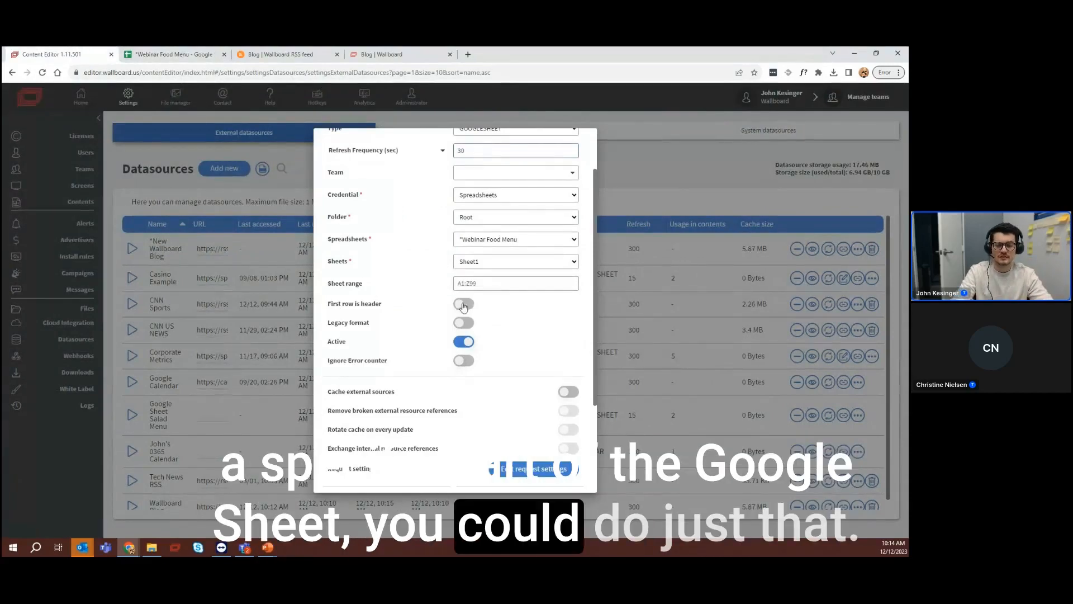
click(356, 304)
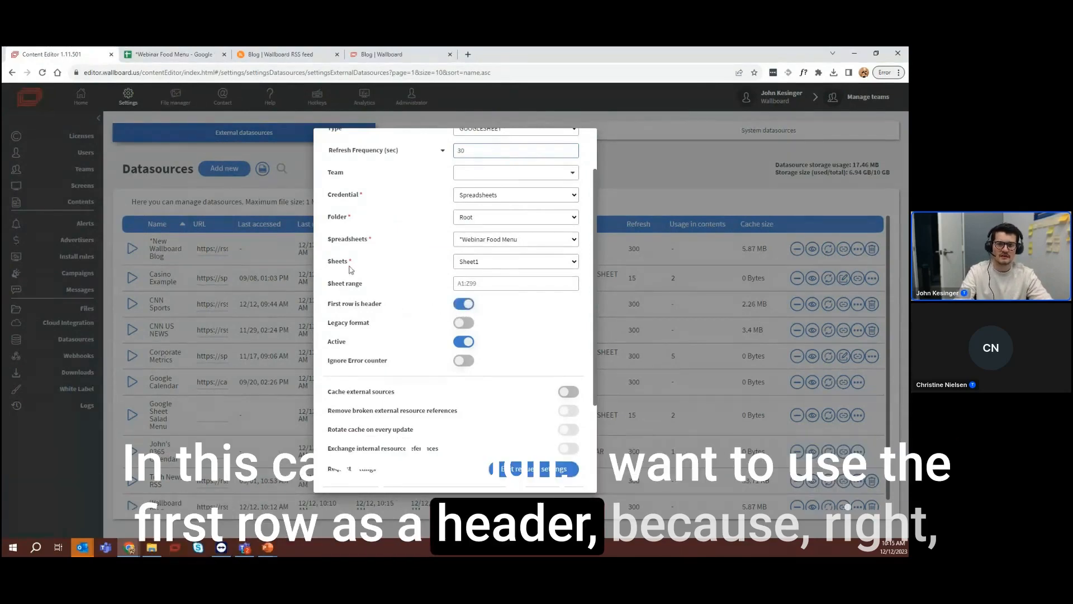
click(172, 54)
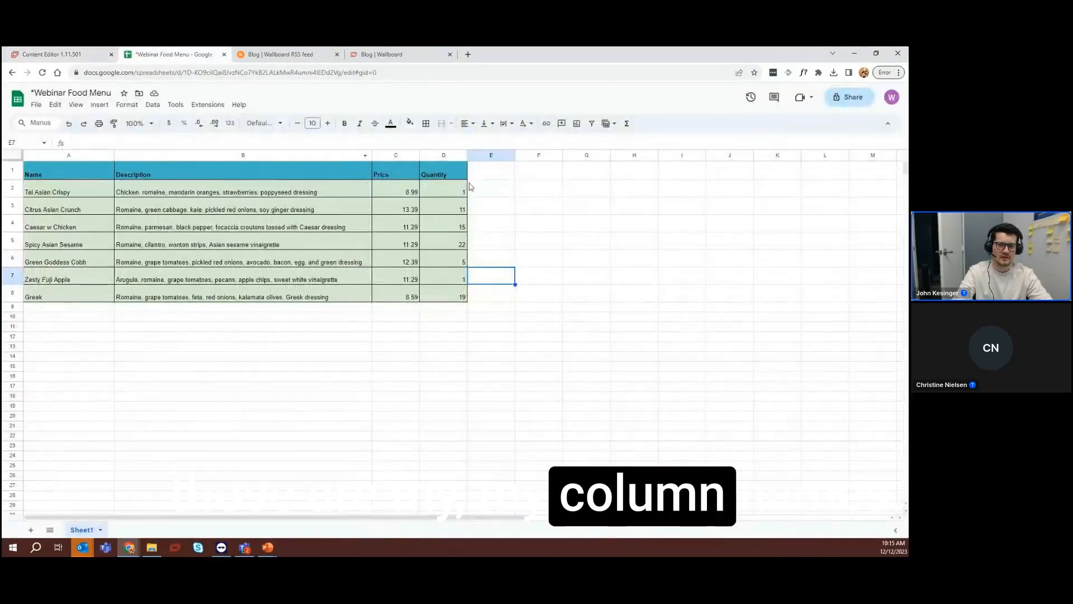
click(56, 55)
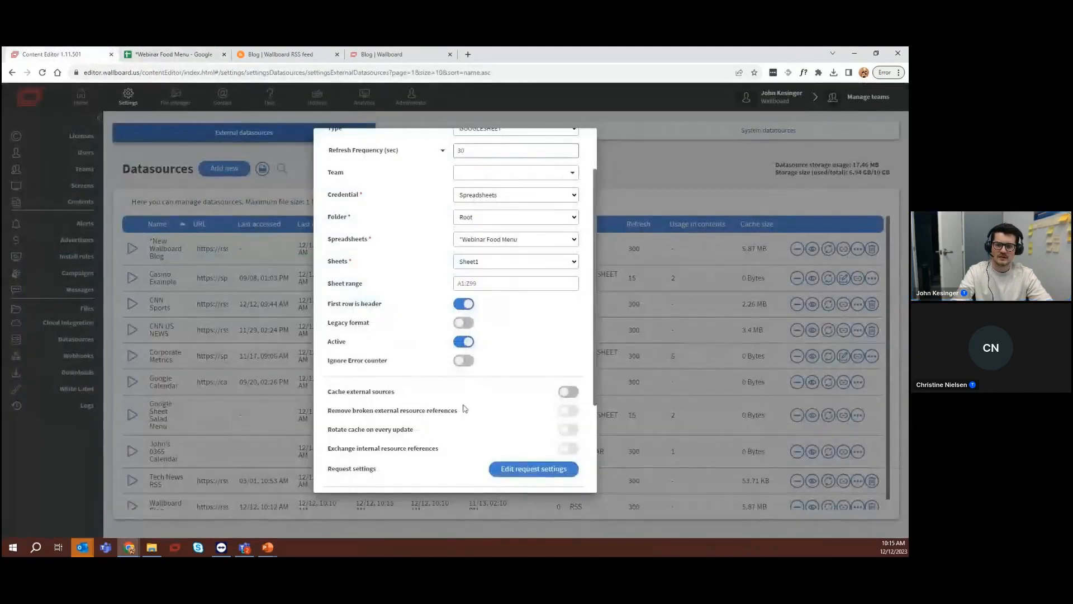
Enable caching of external sources and save the new Google Sheet datasource
click(568, 392)
scroll(559, 392, down, 2)
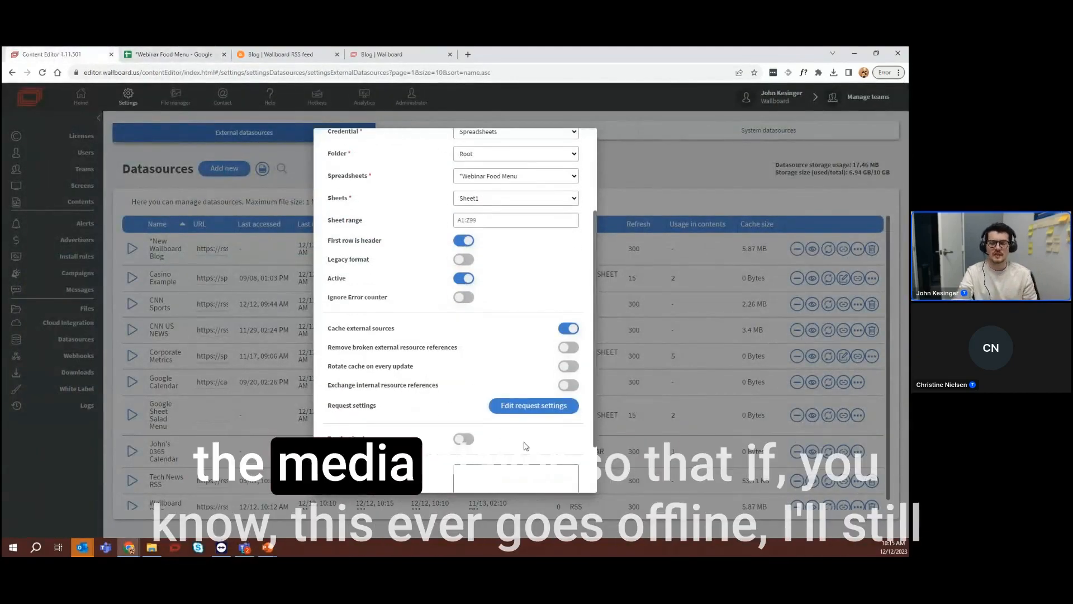
scroll(526, 448, down, 2)
click(561, 487)
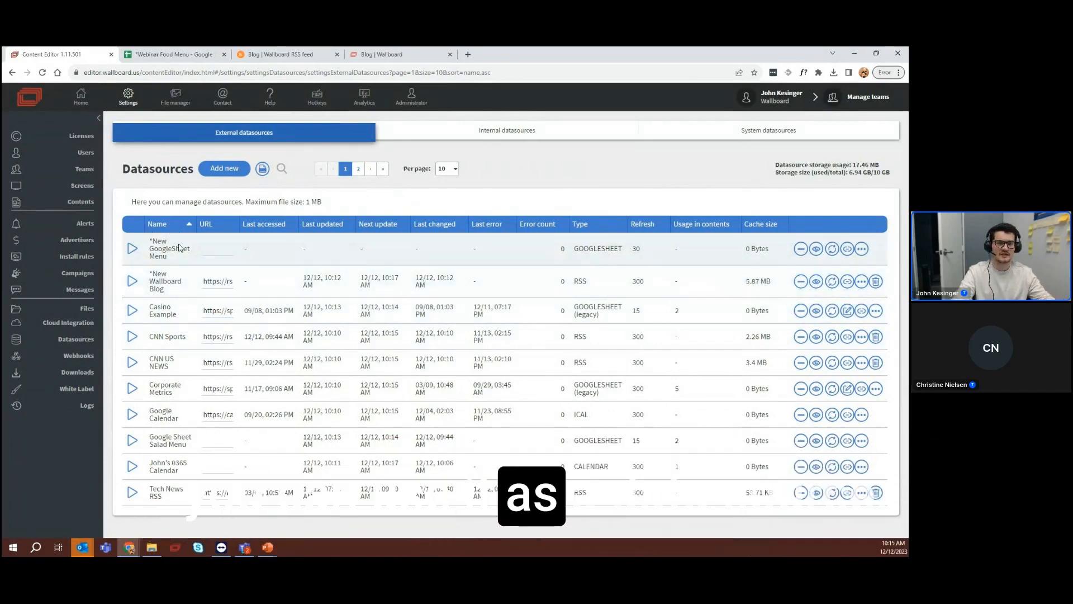
Open the "1.) Wallboard Blog" content from the home page for editing and inspect its media image and description widgets
click(77, 101)
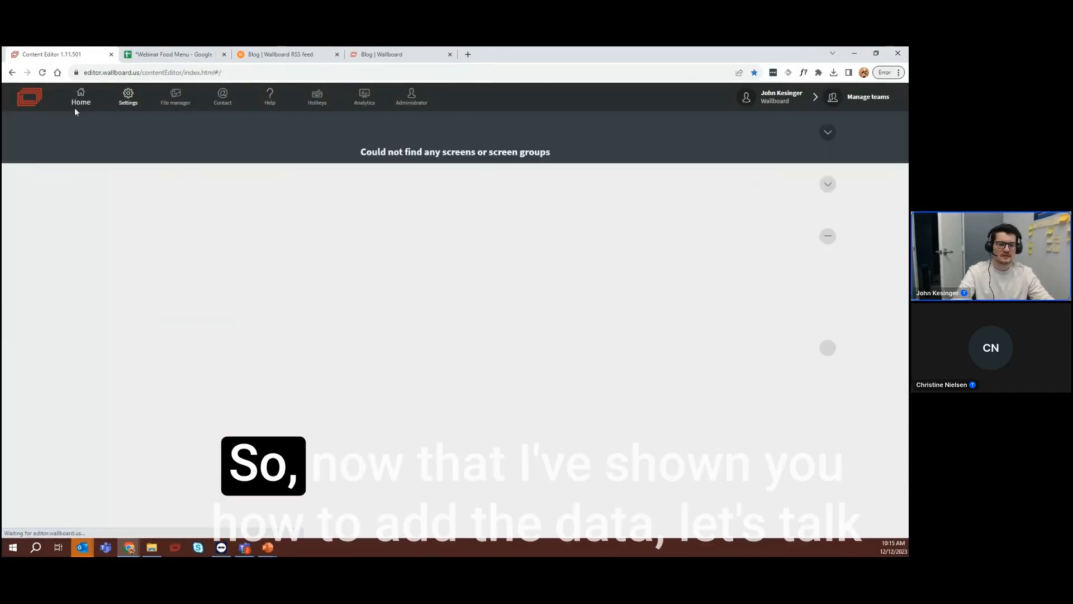
scroll(434, 391, down, 3)
scroll(435, 391, down, 10)
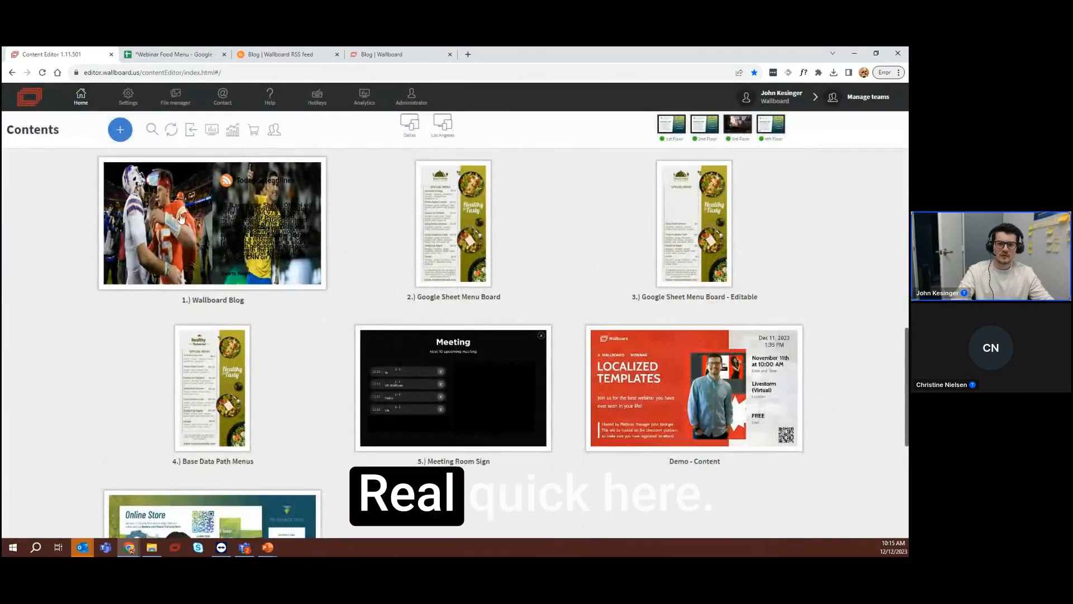
right_click(192, 226)
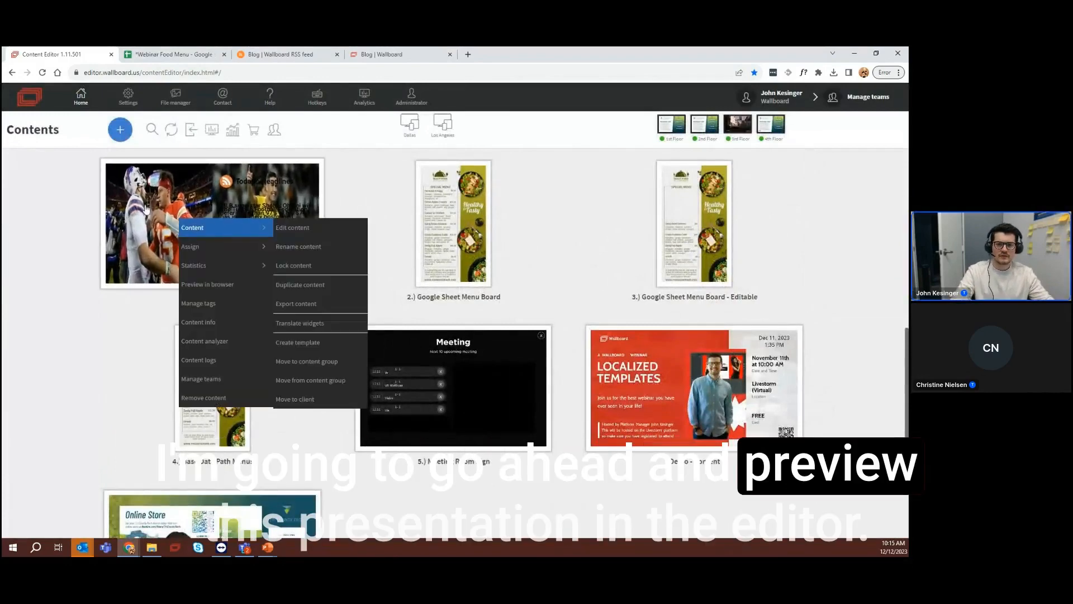
click(204, 230)
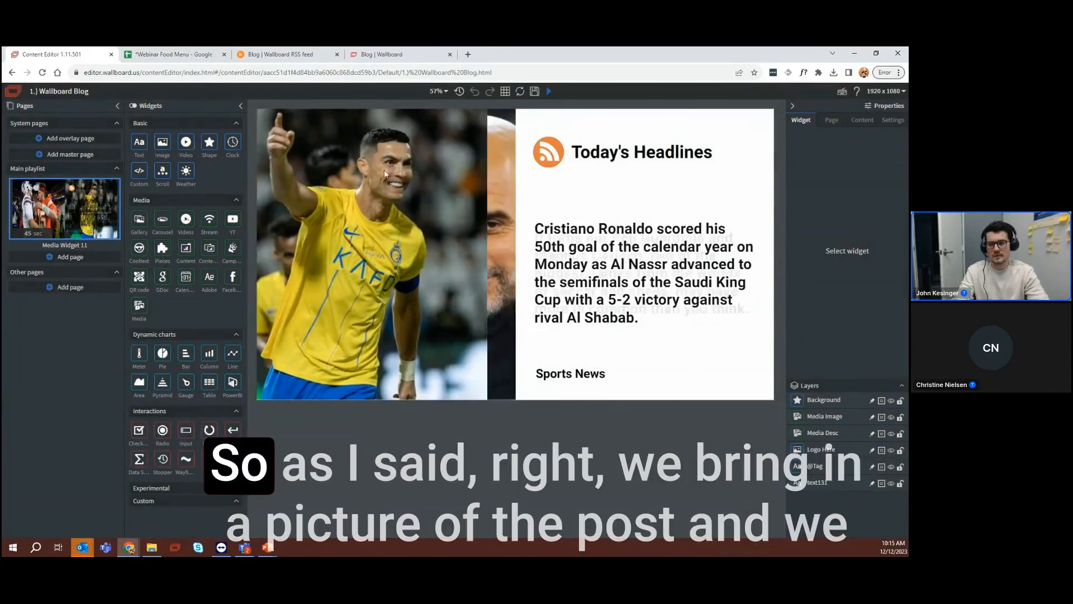
click(393, 229)
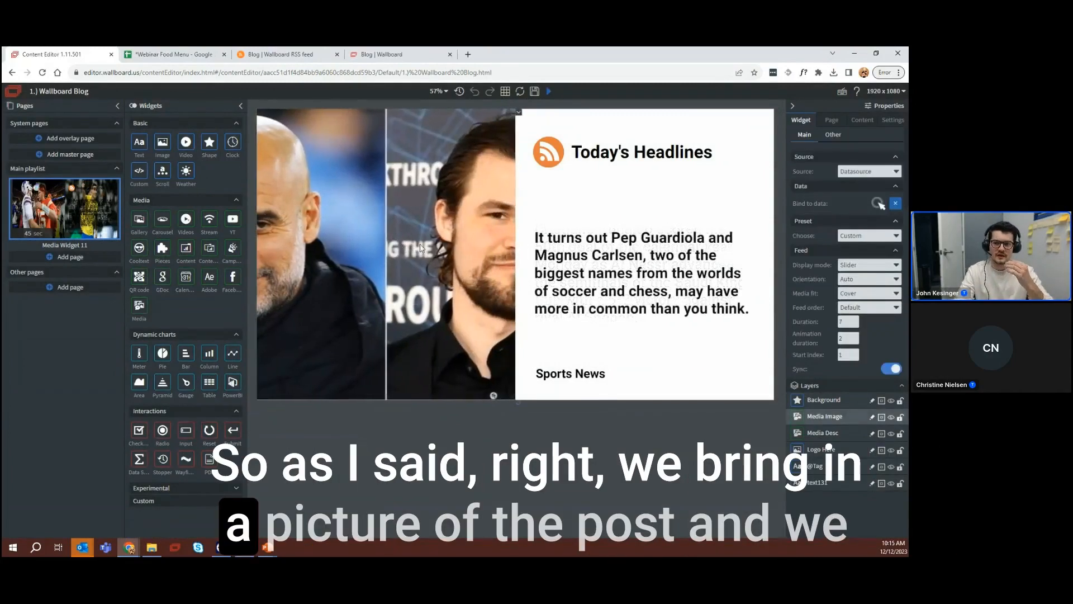
click(579, 310)
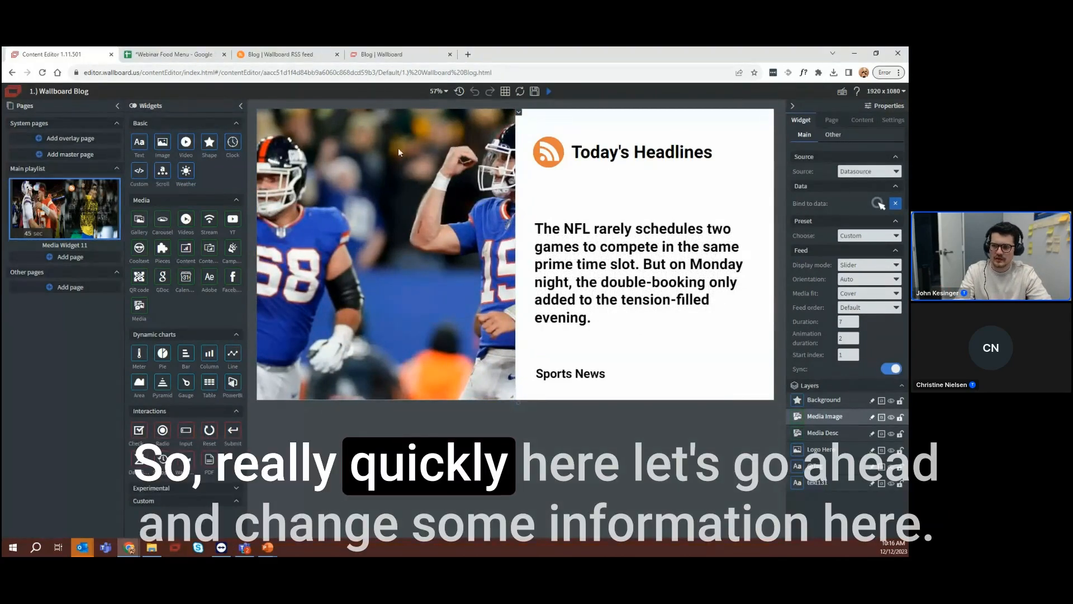
Change the headline text to "Our New Posts" and the tag text below the description to "Wallboard Blog"
click(651, 146)
drag(869, 192, 792, 191)
text(Wallboard)
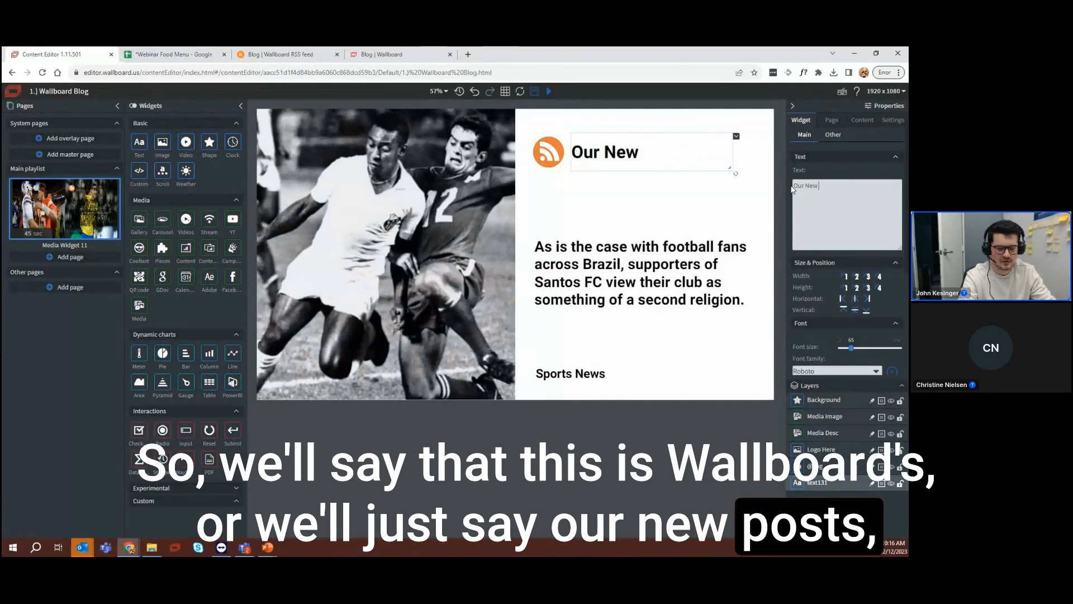
text( Posts)
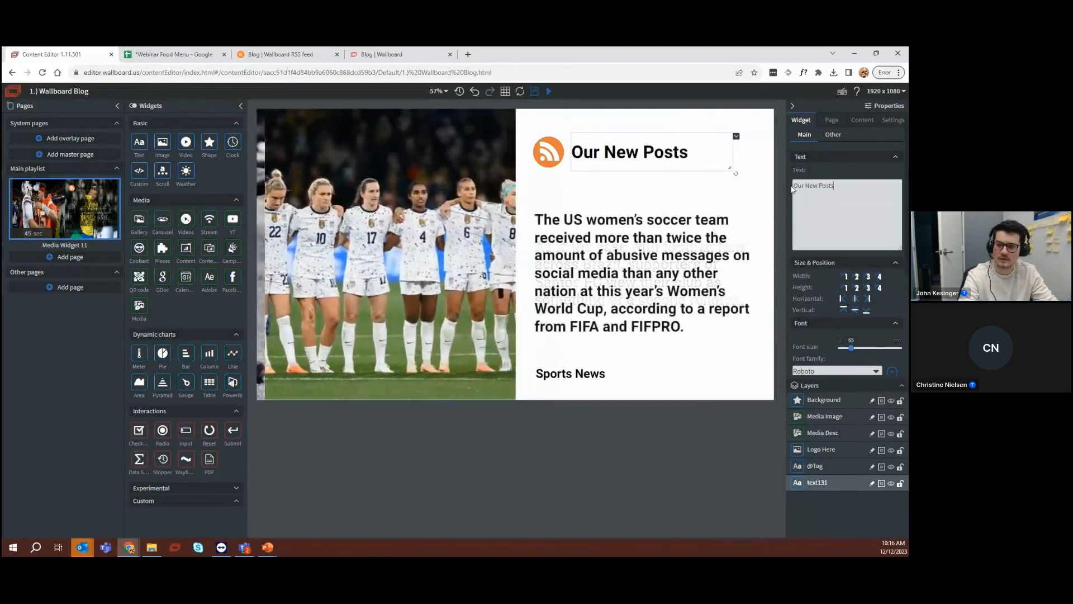
click(574, 379)
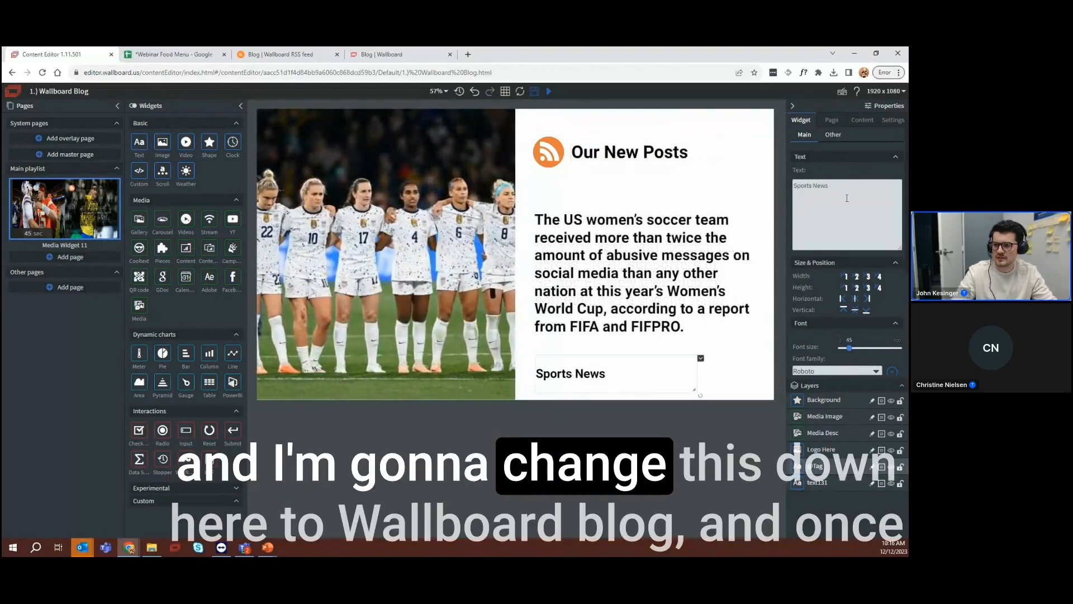
drag(828, 186, 797, 188)
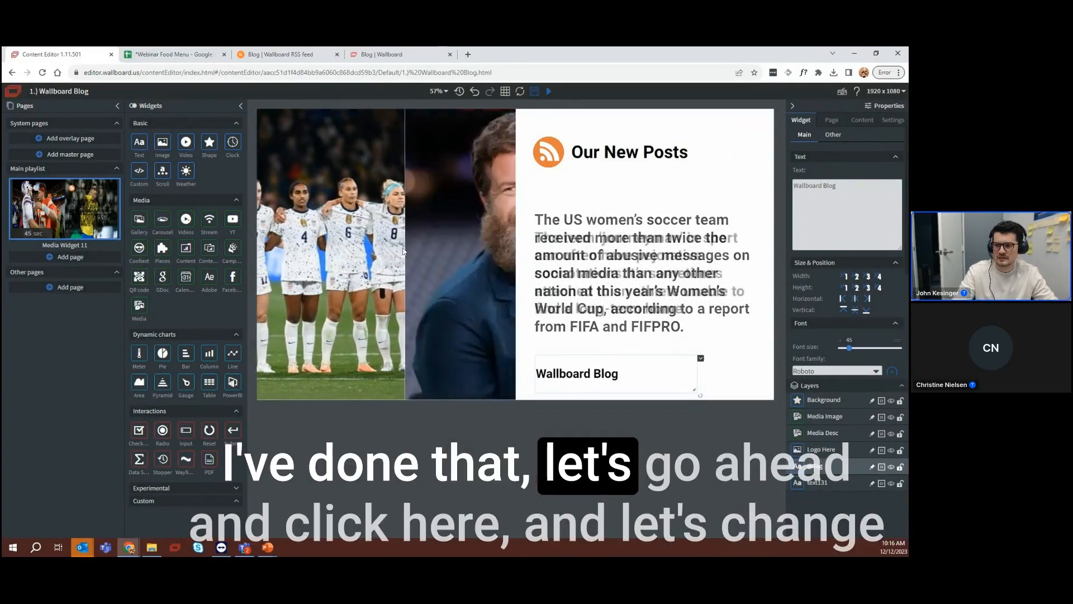
click(422, 218)
click(878, 202)
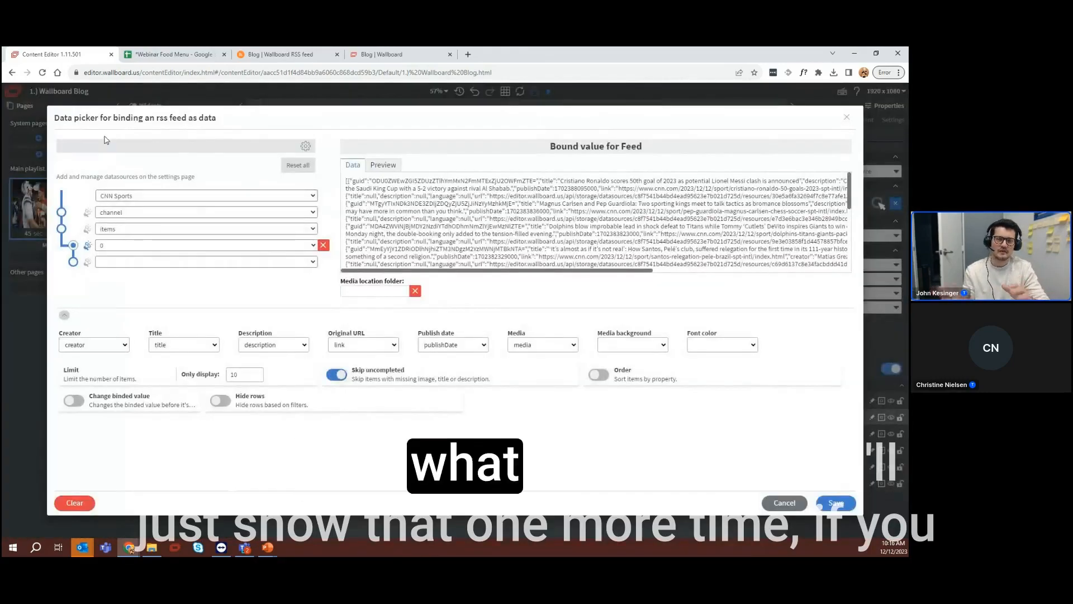
click(845, 117)
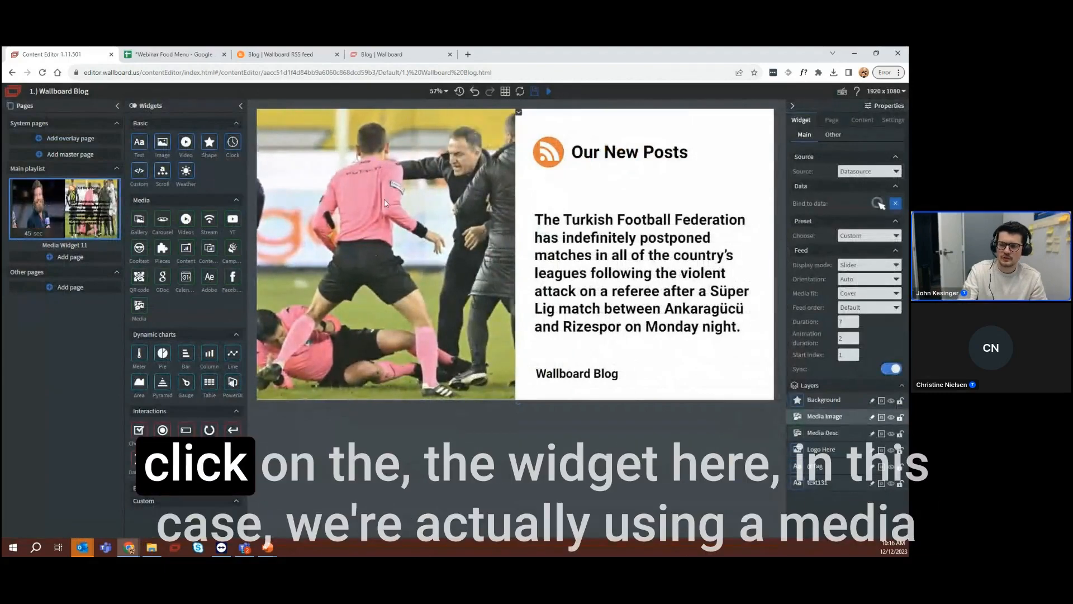
Bind the Media Desc widget to the "*New Wallboard Blog" datasource and save the binding
click(831, 431)
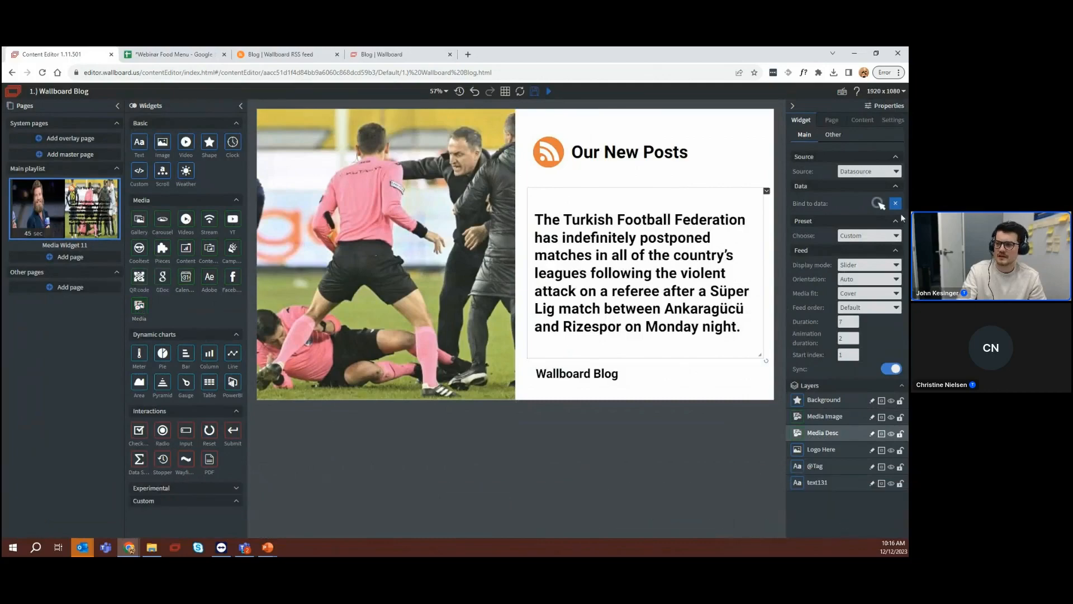
click(877, 203)
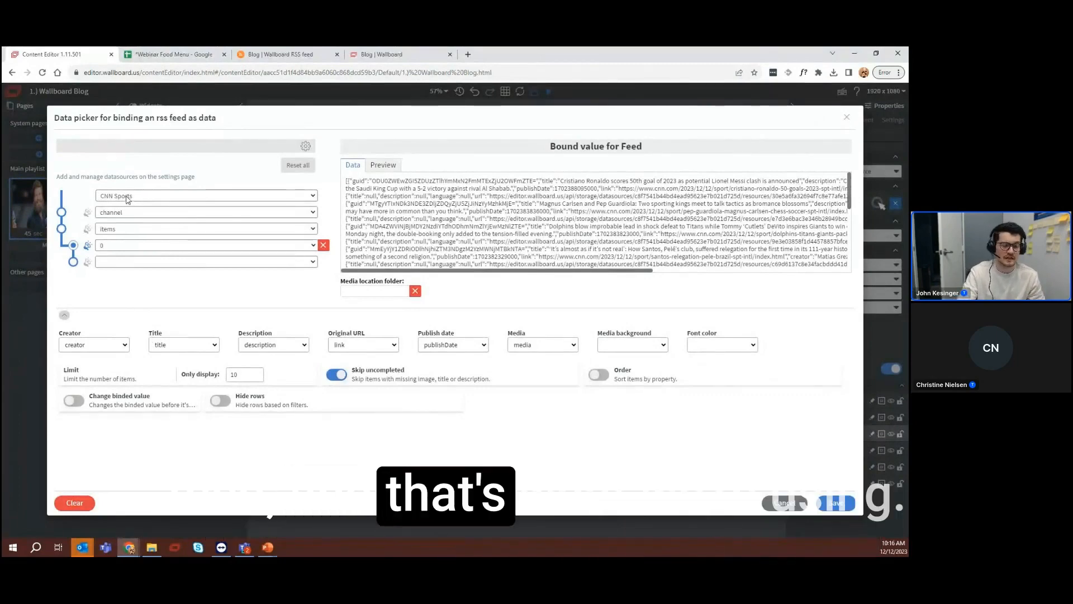
click(139, 197)
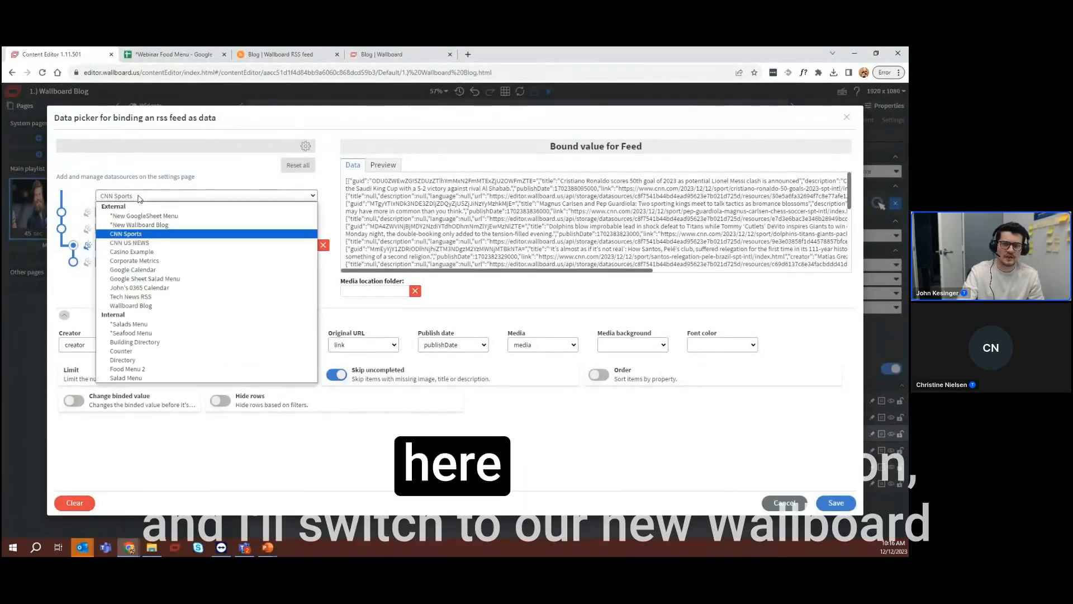
click(126, 225)
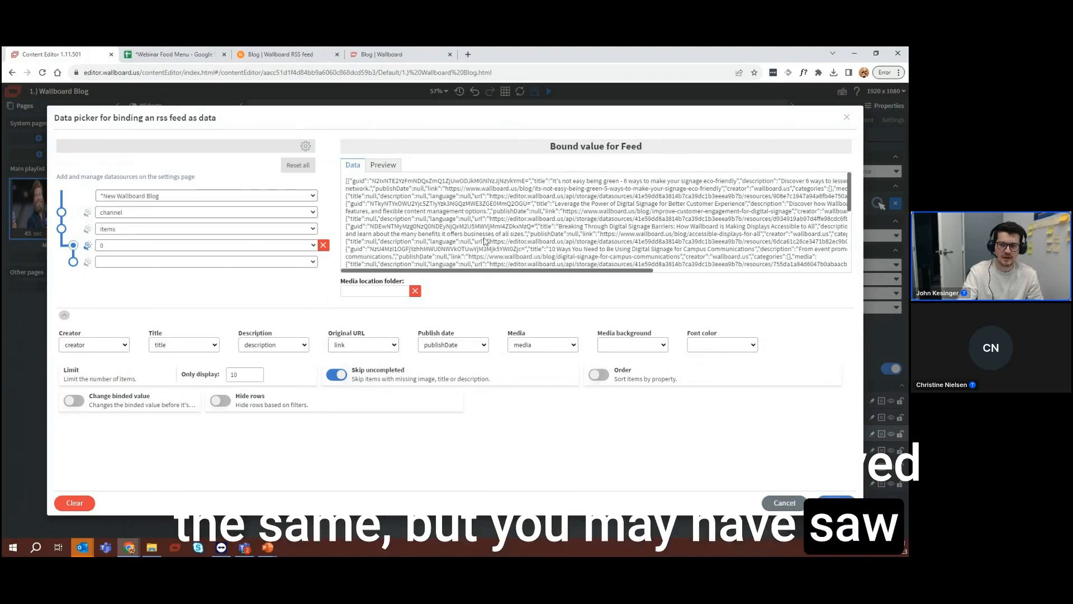
click(836, 502)
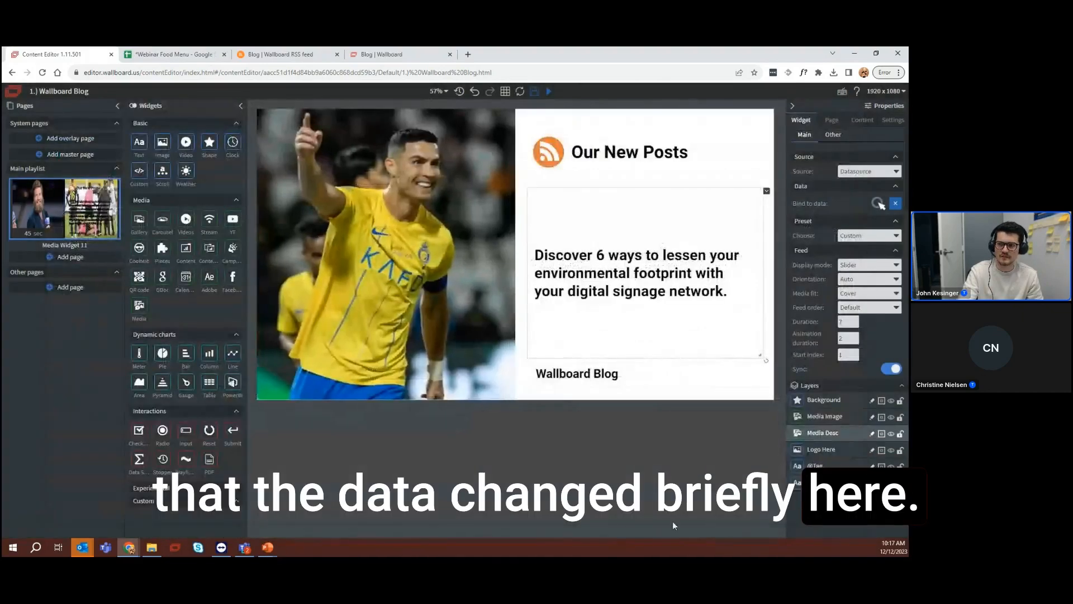
Bind the Media Image widget to the "*New Wallboard Blog" datasource and save the binding
click(435, 283)
click(878, 203)
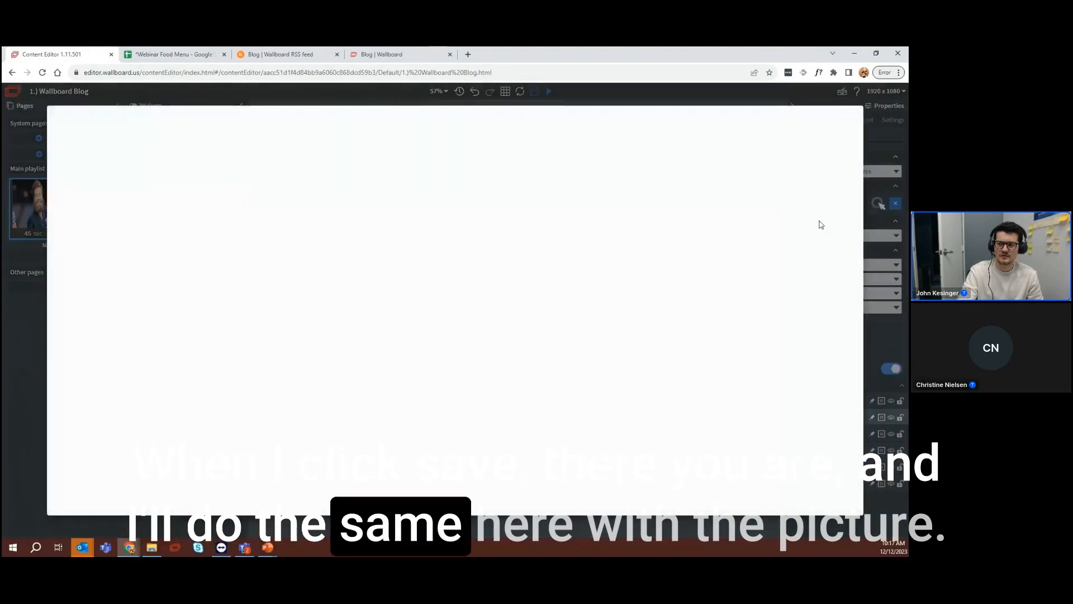
click(154, 196)
click(143, 224)
click(836, 503)
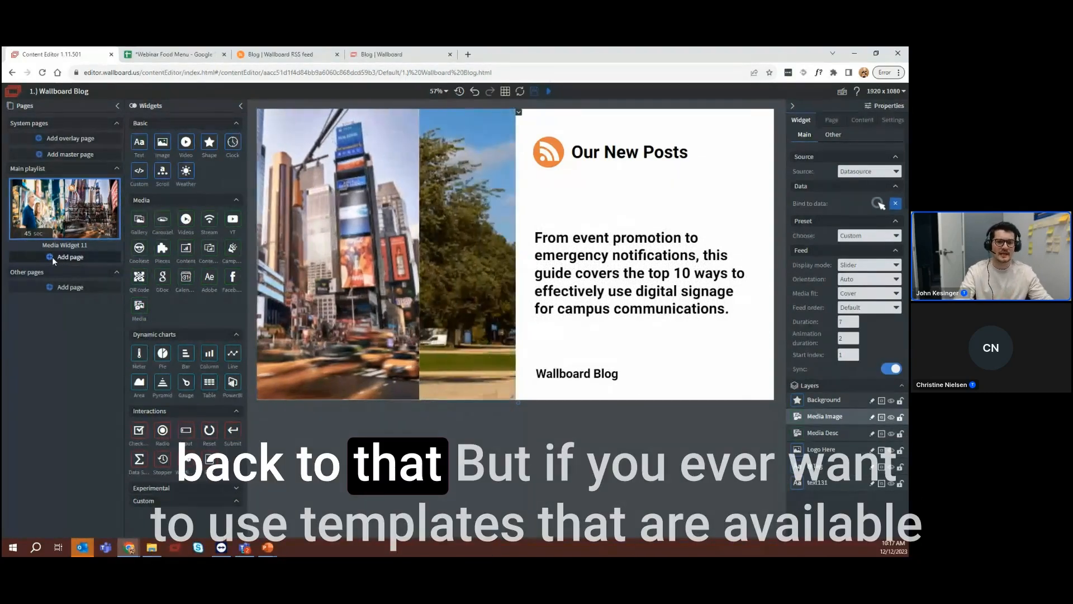
Search the public page templates for "media" to review the media widget templates, and leave without adding a page
click(63, 258)
click(569, 291)
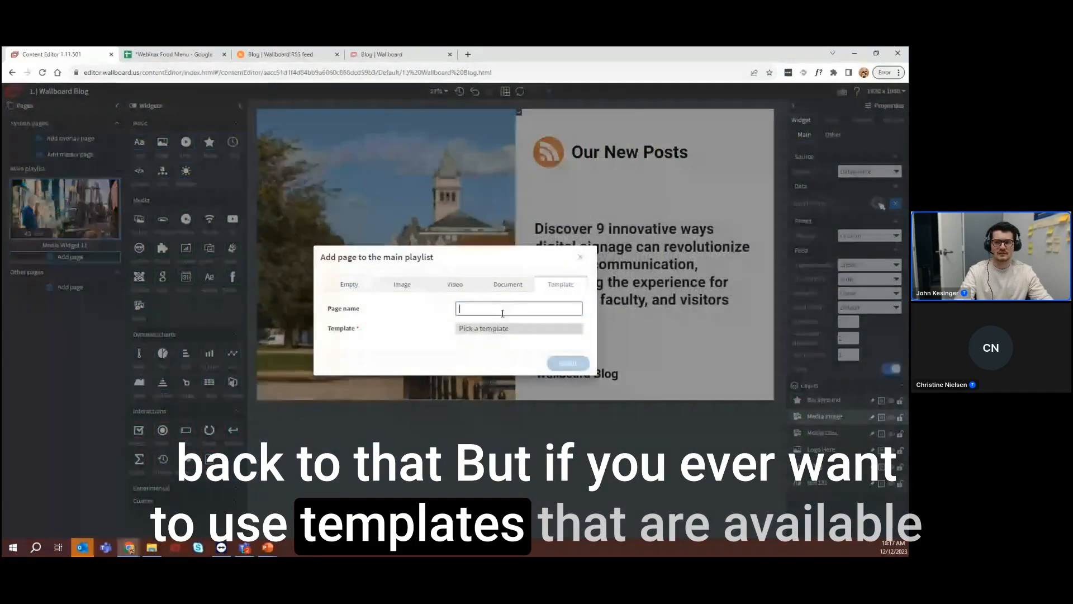
click(475, 330)
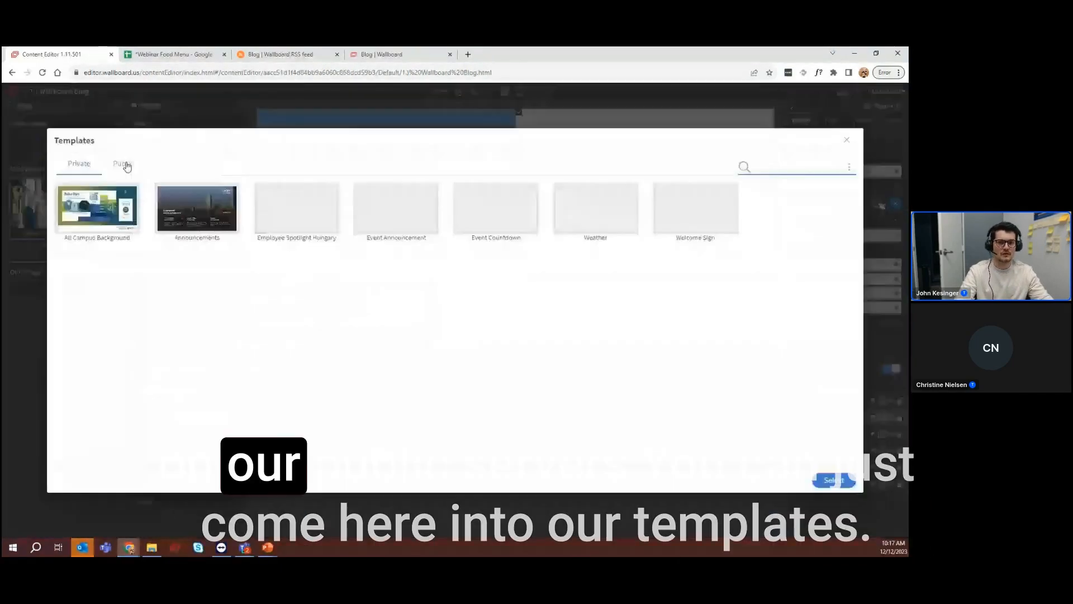
click(125, 165)
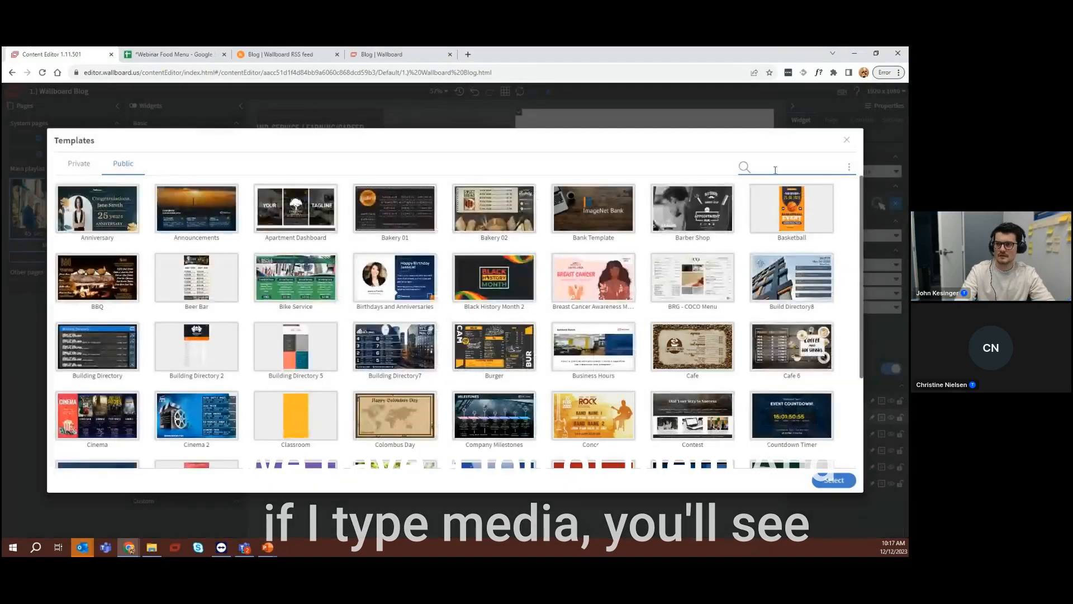
text(media)
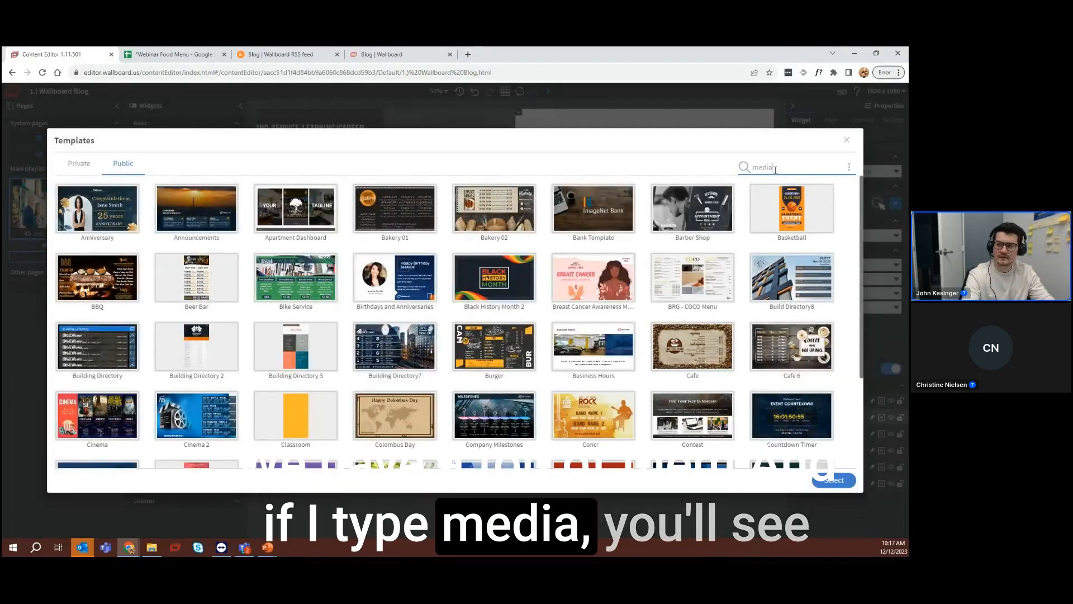
key(Return)
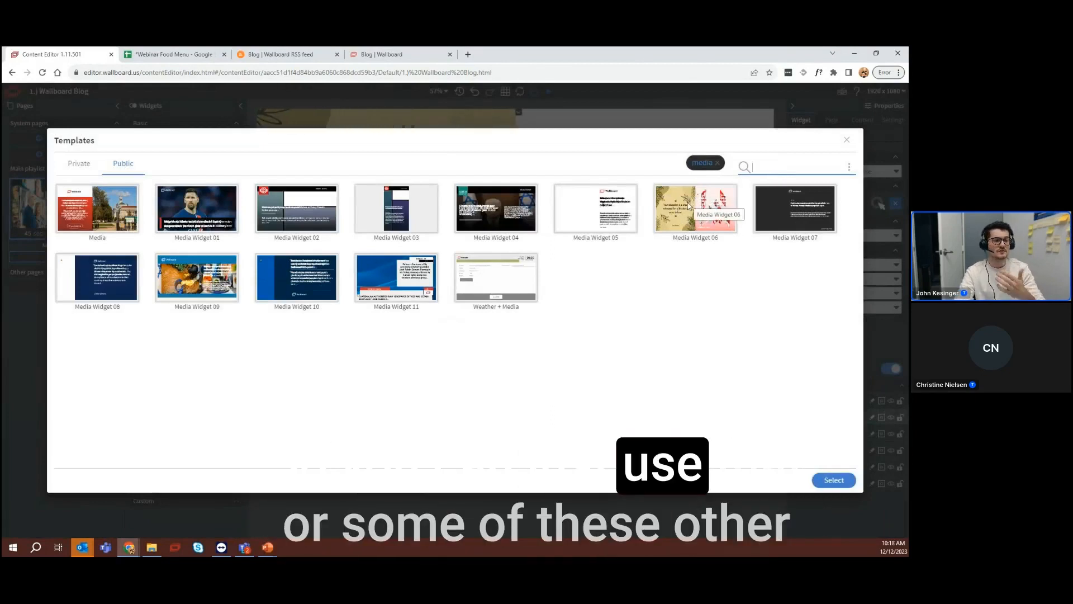
click(846, 141)
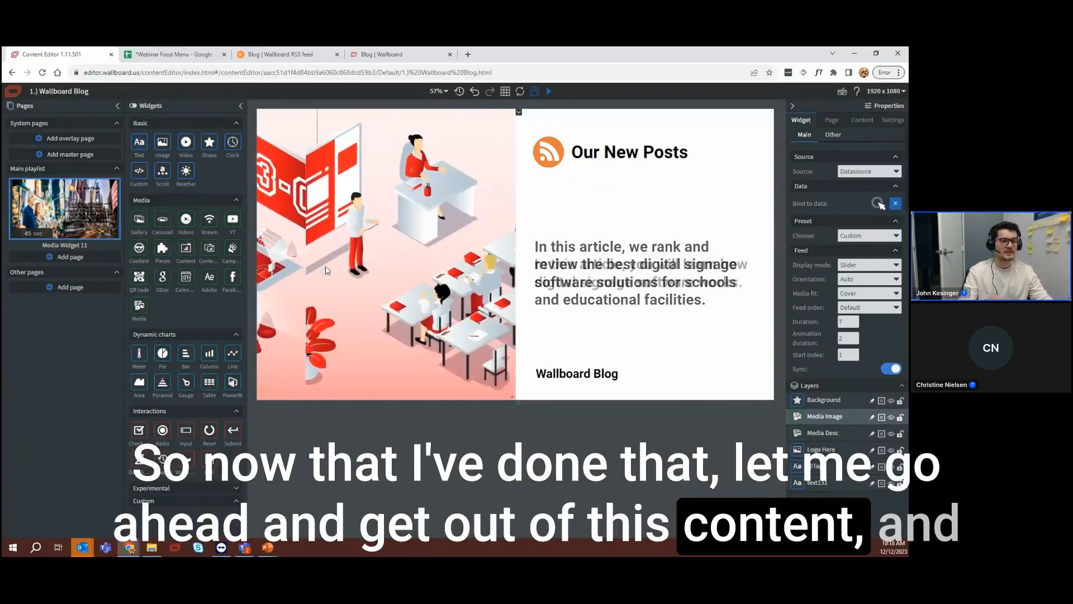
Leave the Wallboard Blog content, discarding unsaved changes, and open "2.) Google Sheet Menu Board" for editing
click(15, 93)
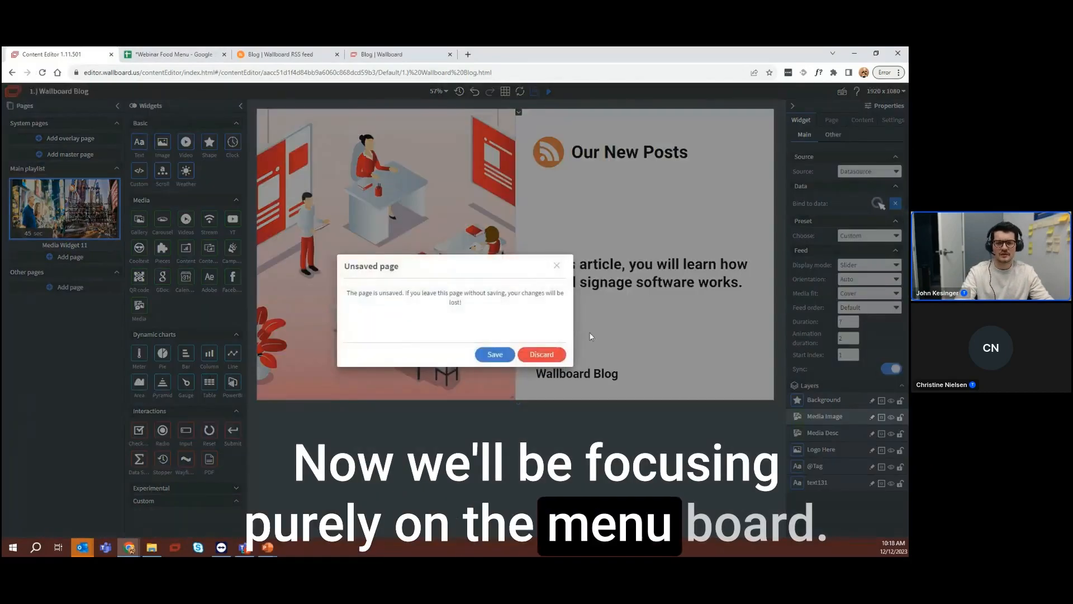
click(545, 353)
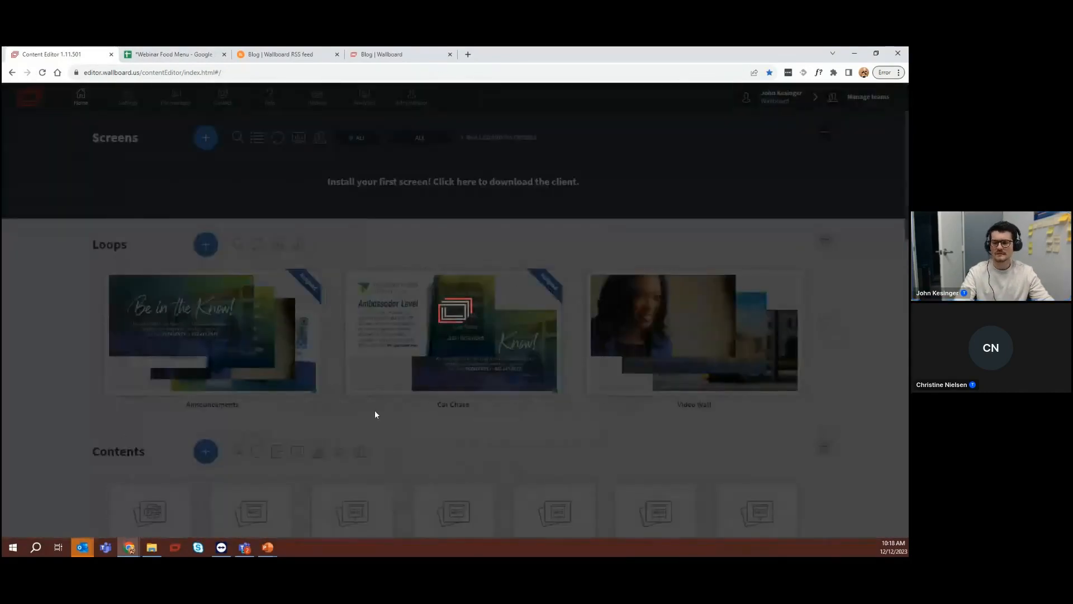
scroll(394, 374, down, 15)
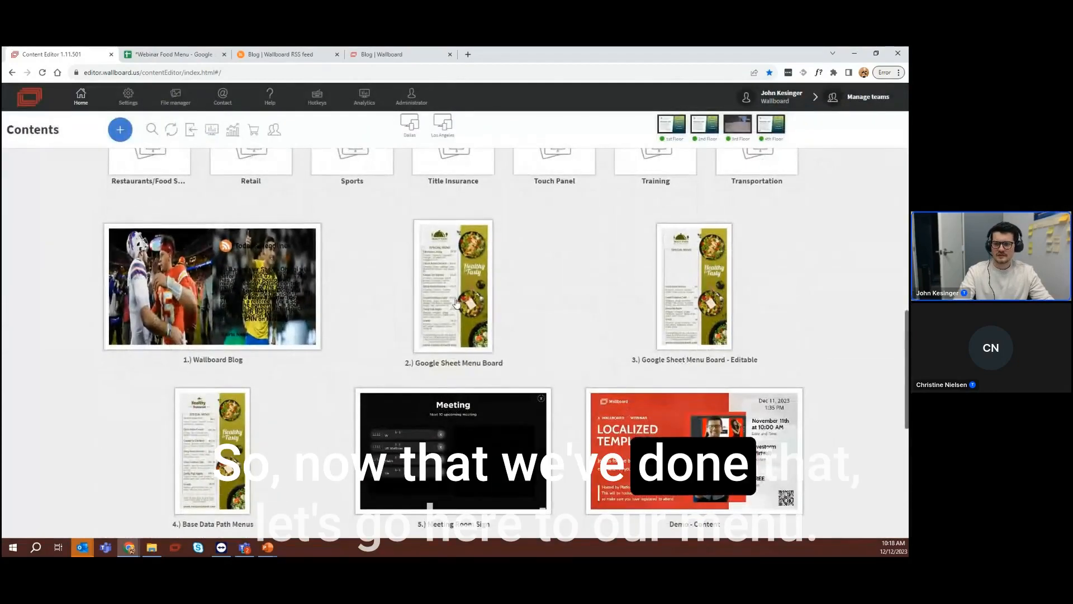
click(453, 288)
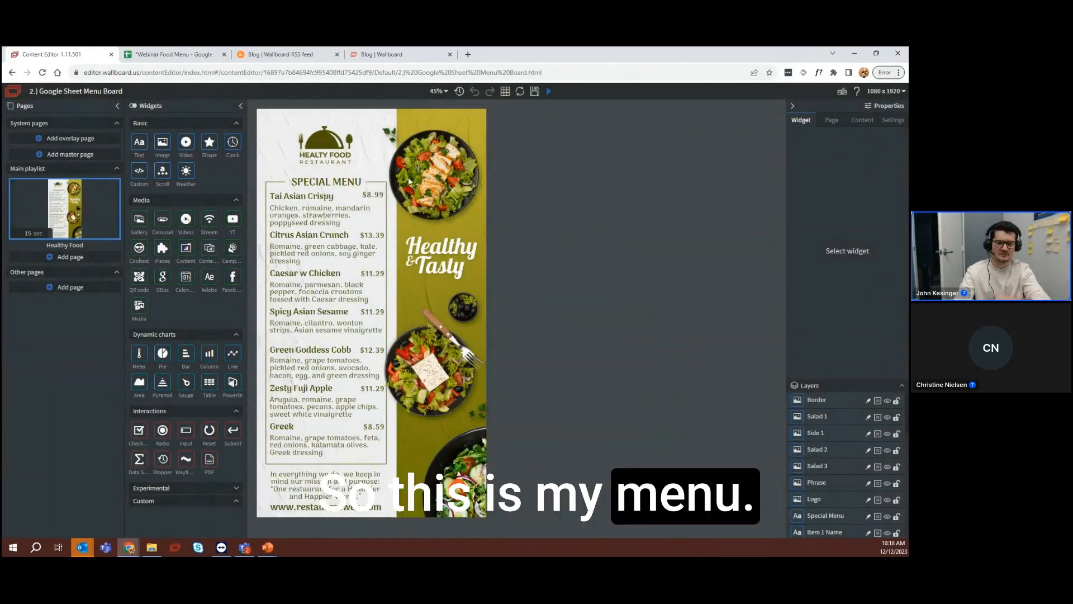
Preview the menu board in its own narrow, tall browser window placed on the opposite side from the page list
click(547, 91)
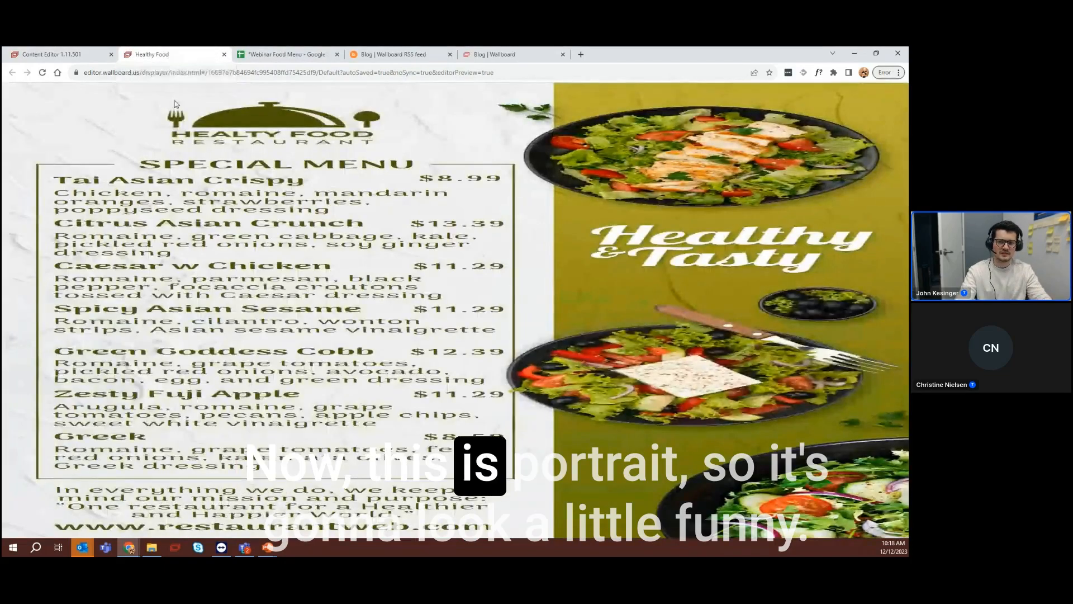
mouse_move(151, 54)
mouse_down()
mouse_move(76, 69)
mouse_move(75, 114)
mouse_up()
drag(737, 280, 296, 279)
drag(154, 484, 154, 538)
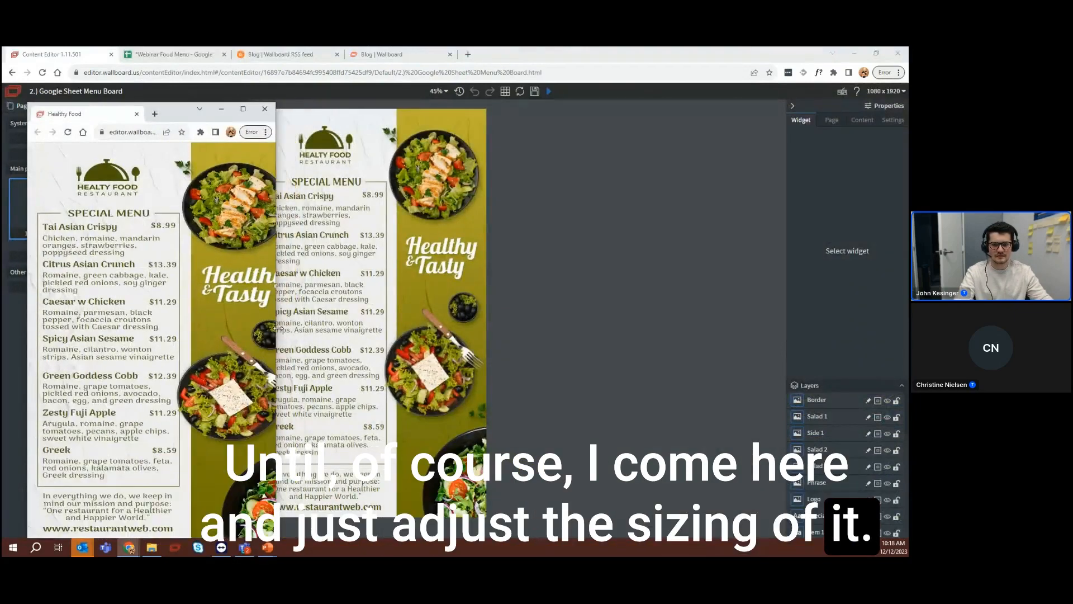
mouse_move(173, 118)
mouse_down()
mouse_move(637, 114)
mouse_move(780, 98)
mouse_up()
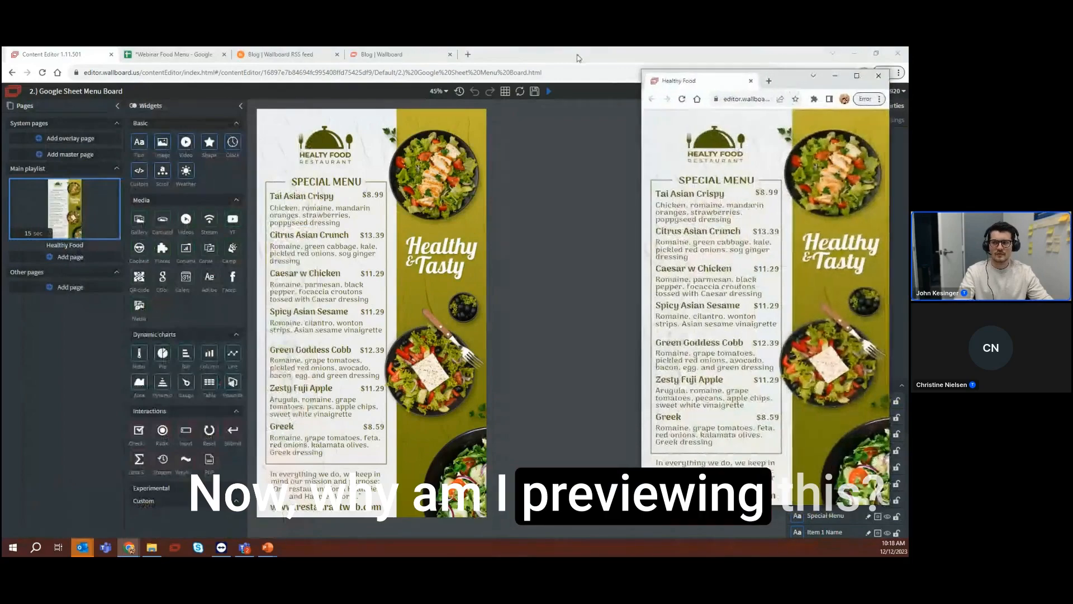
Detach the "*Webinar Food Menu" Google Sheet into its own narrowed window and arrange the Healthy Food preview beside it
click(170, 55)
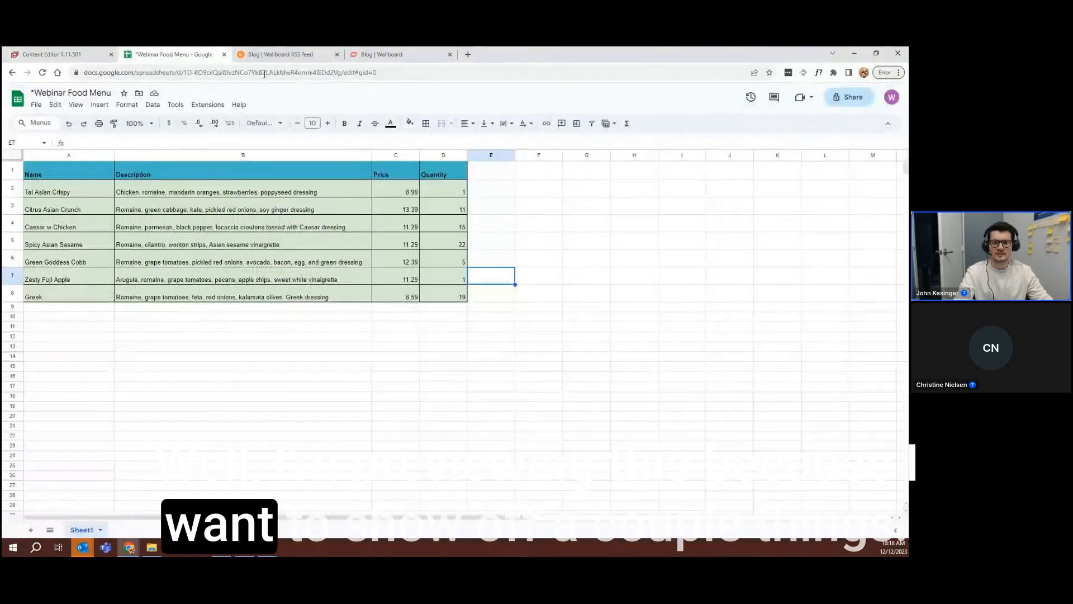
drag(203, 55, 135, 94)
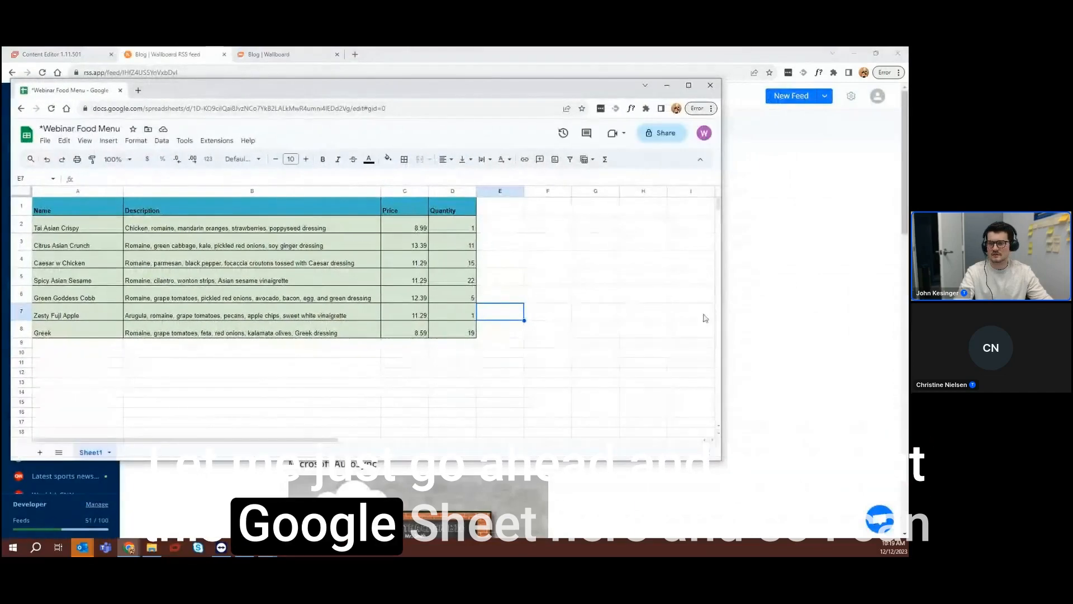
drag(721, 316, 490, 344)
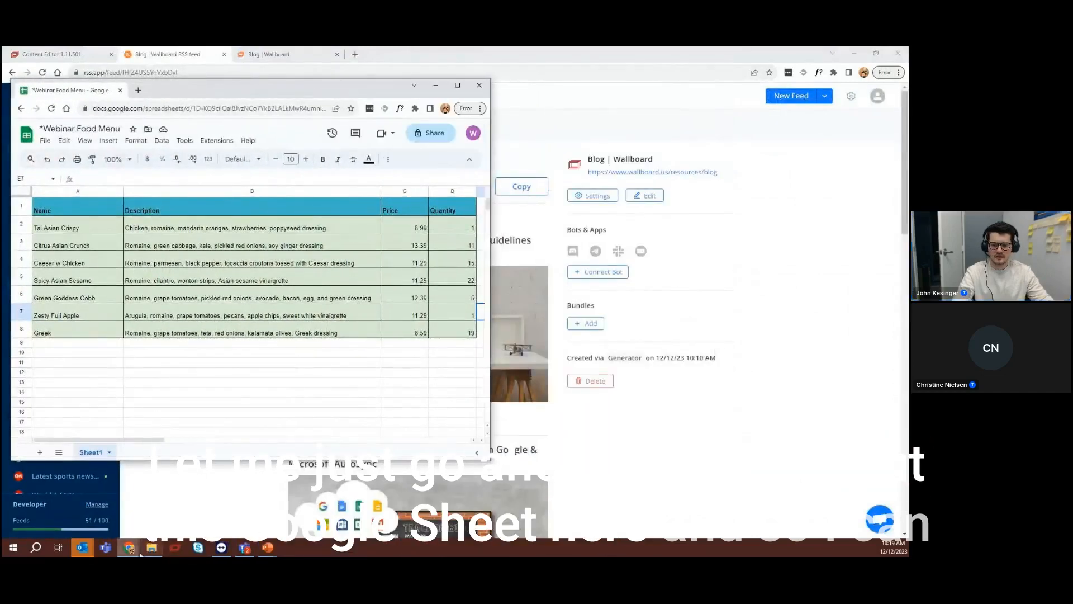
mouse_move(140, 553)
click(514, 529)
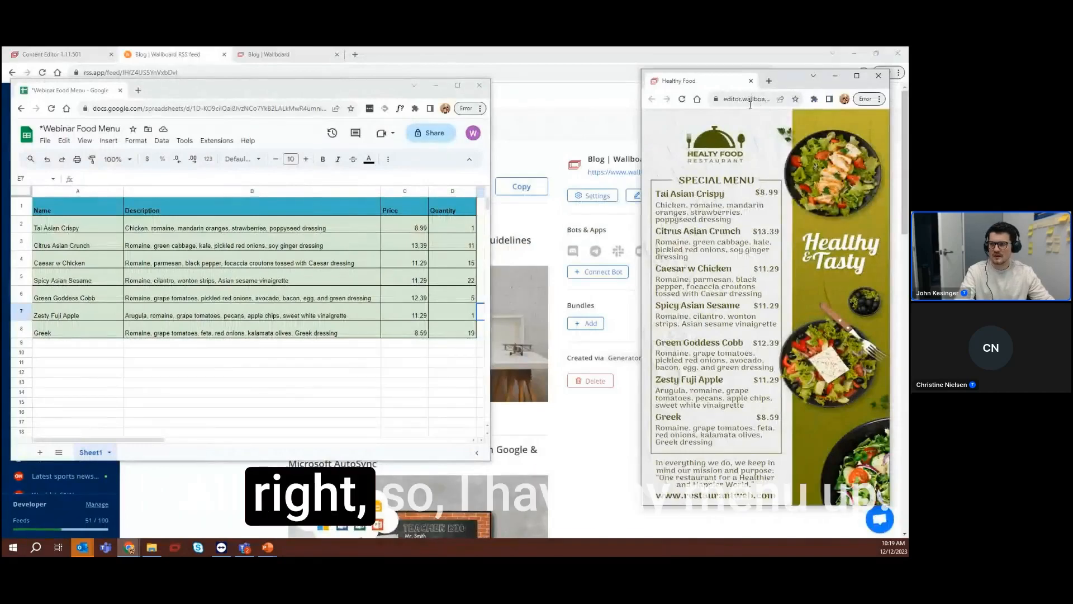
drag(783, 77, 761, 71)
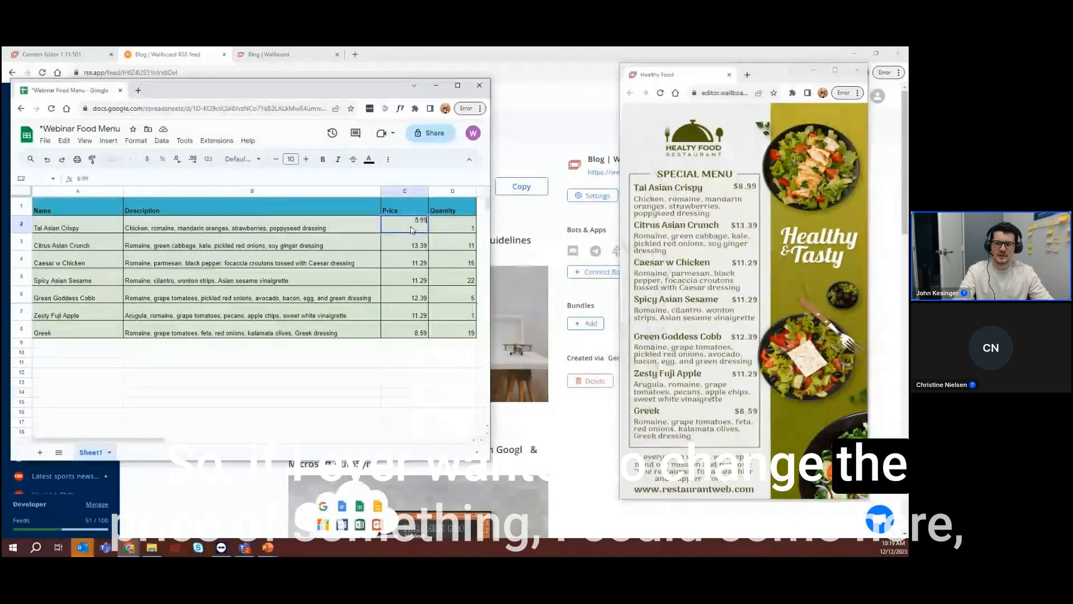
In the food menu sheet, set the first item's price to 9.99 and rename the item "Tai Asian Crunch"
click(413, 220)
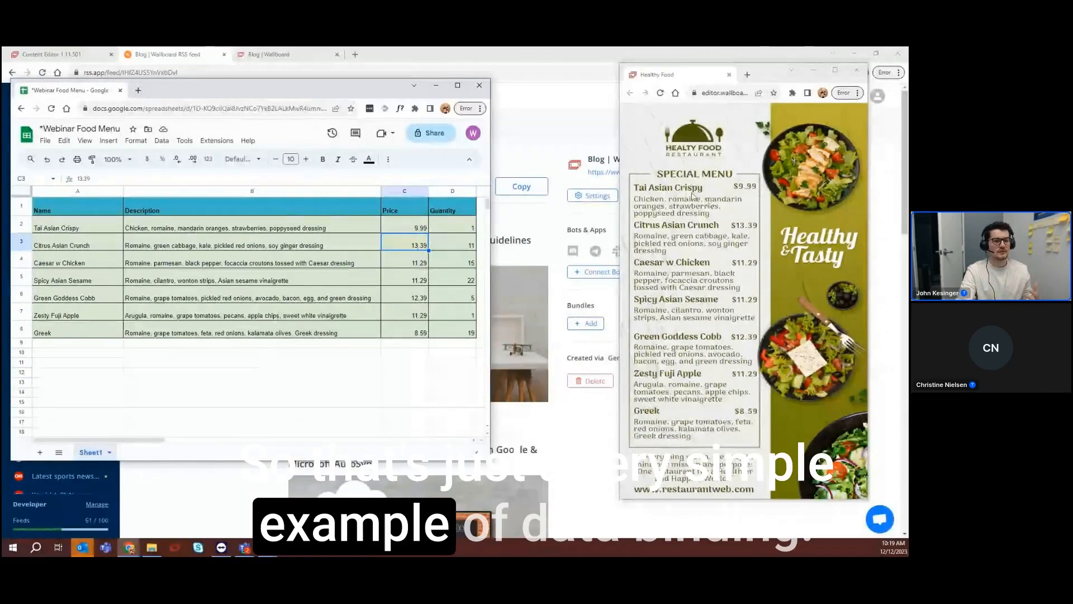
click(155, 226)
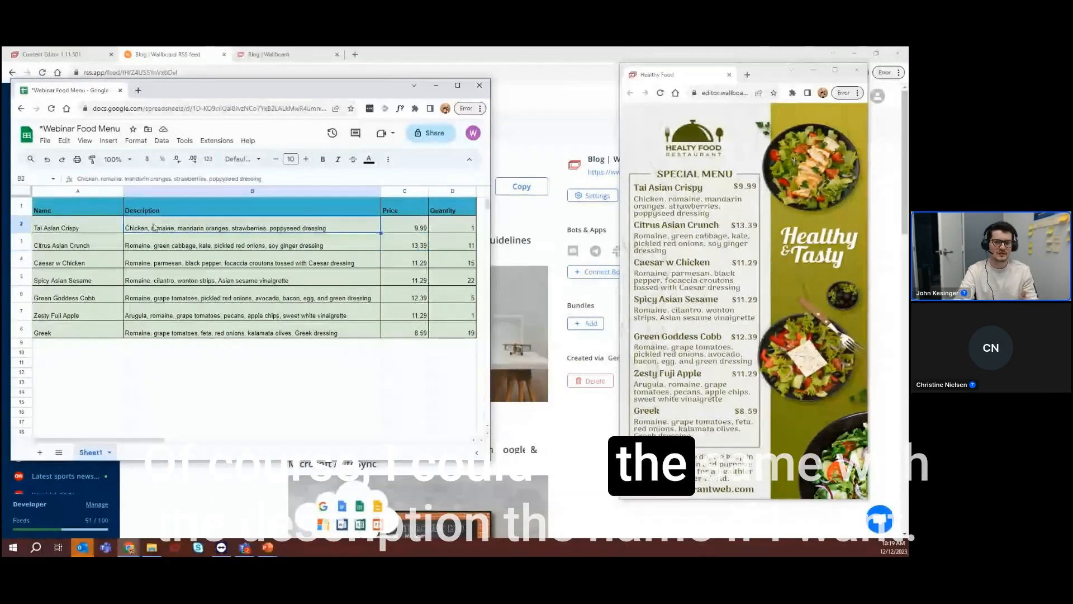
click(81, 229)
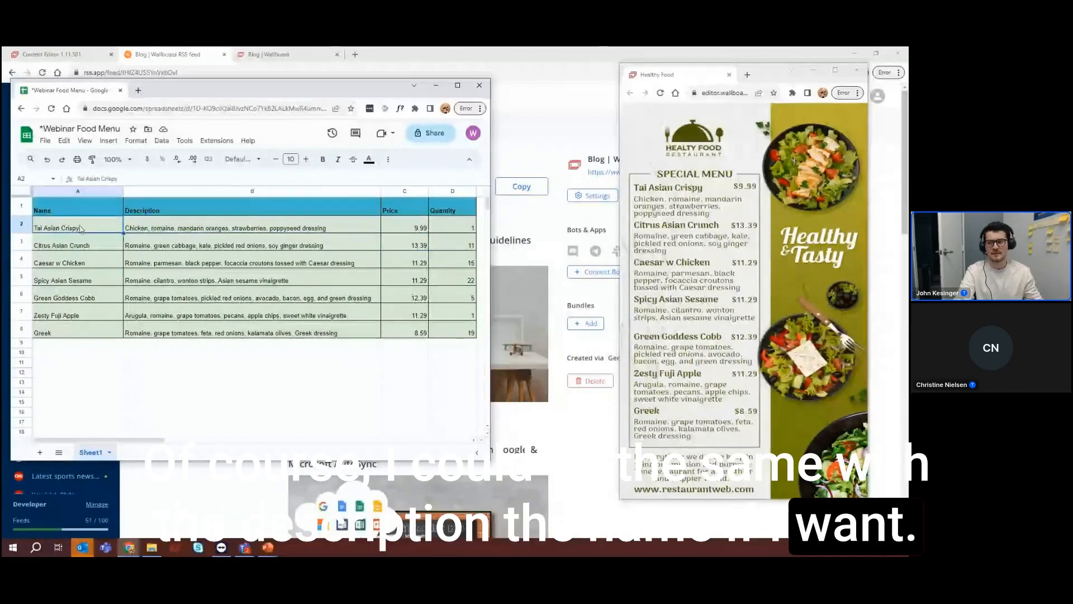
double_click(81, 226)
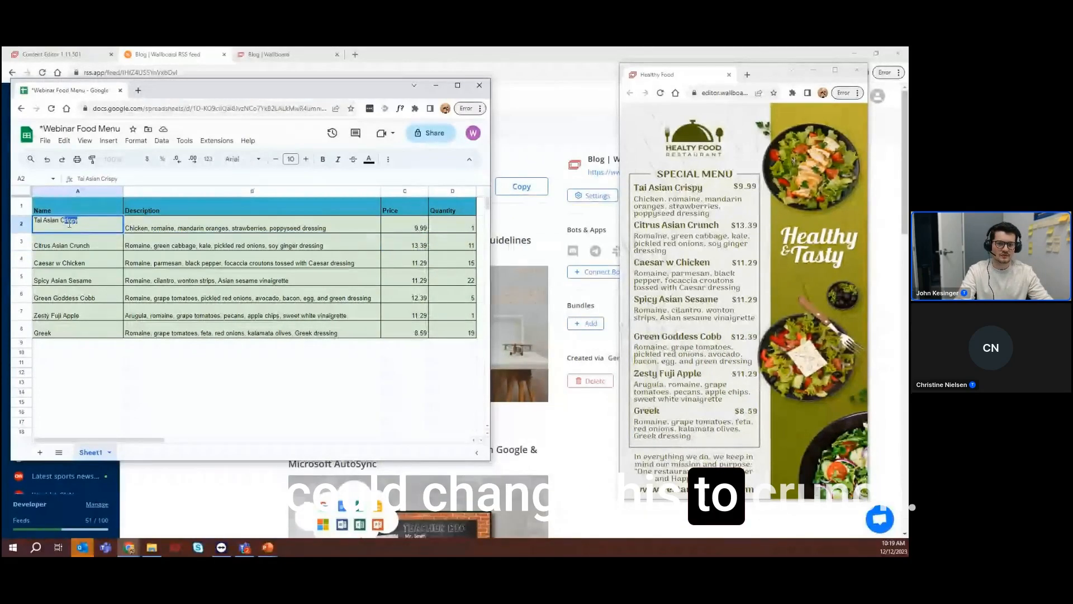
text(r)
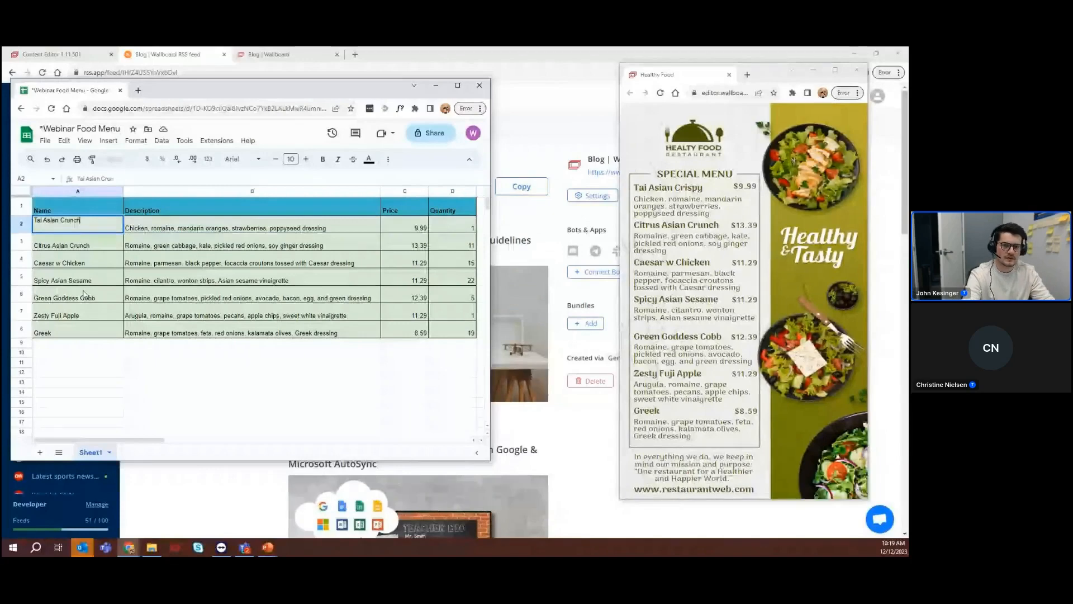
key(Return)
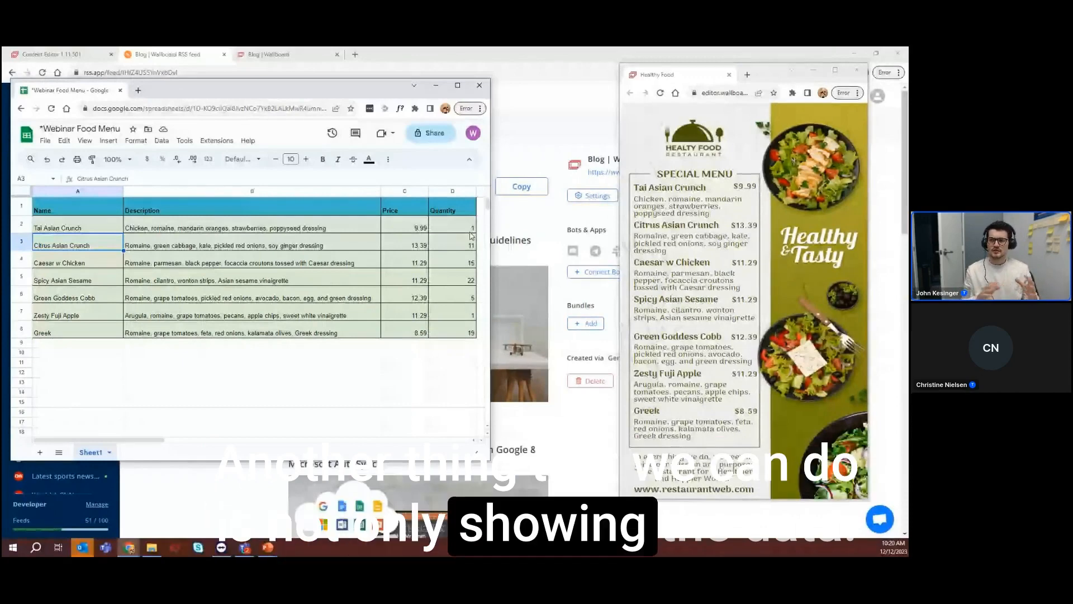
Set the quantities of Tai Asian Crunch, Citrus Asian Crunch and Caesar w Chicken to 0 in the sheet
click(426, 231)
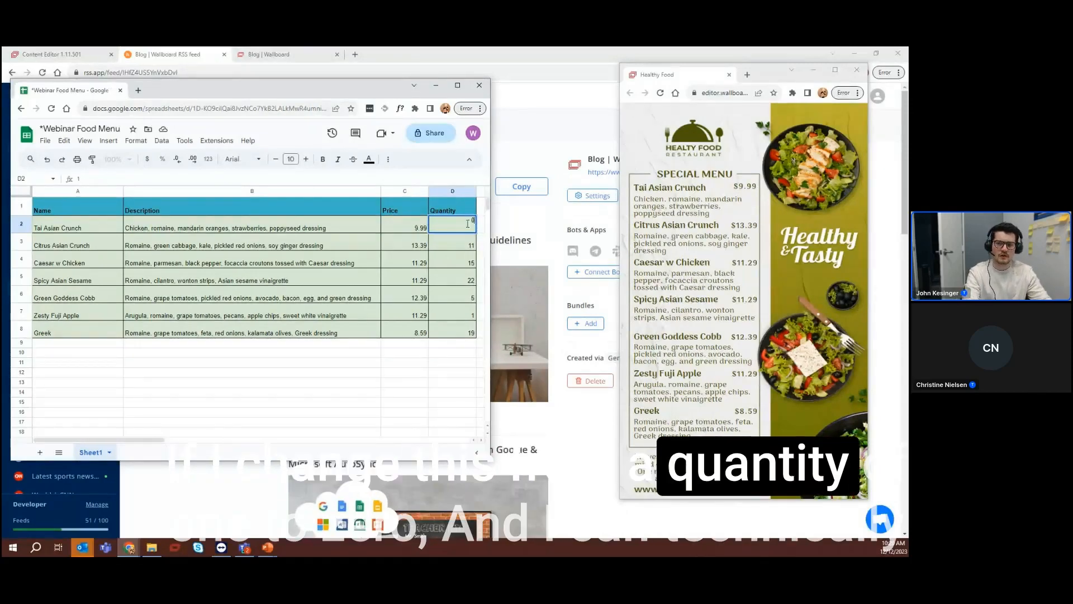
key(Return)
text(0)
key(Return)
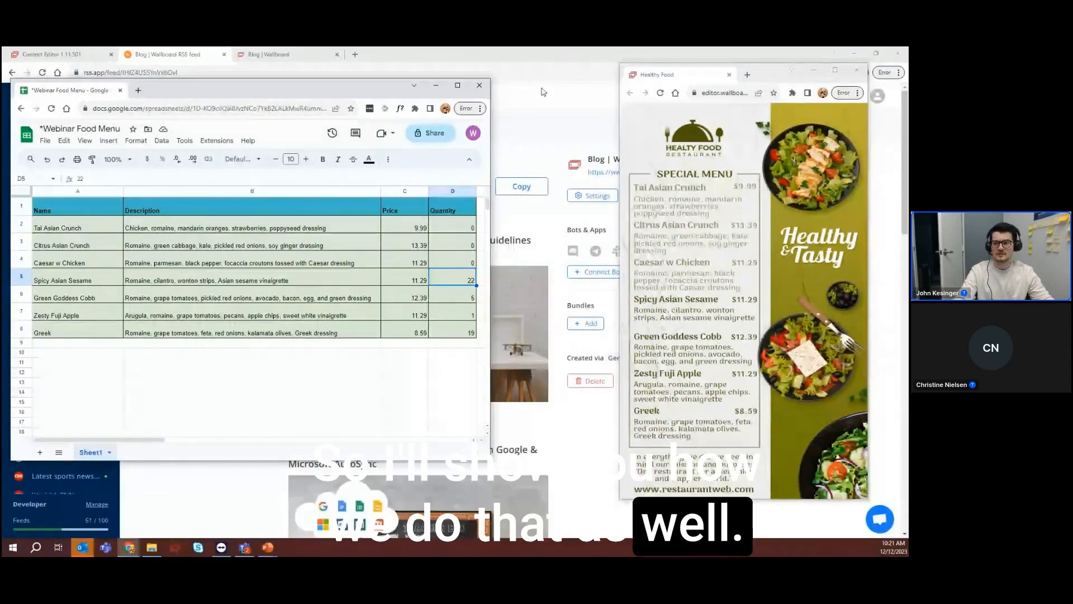
Close the menu preview, merge the Google Sheet back into the main browser window and return to the content editor
click(858, 73)
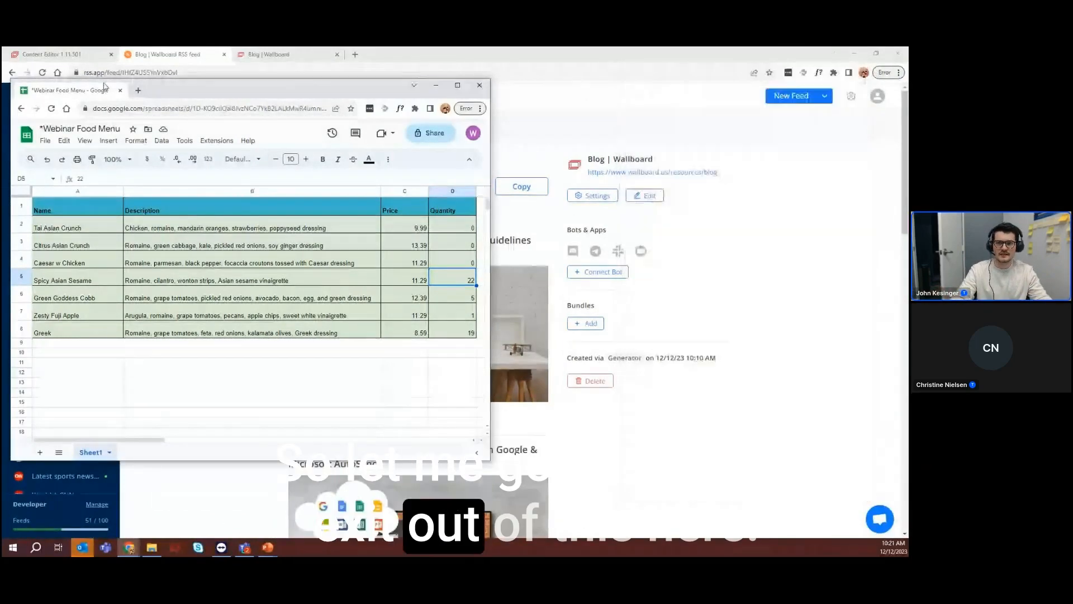
drag(83, 94, 131, 58)
click(51, 55)
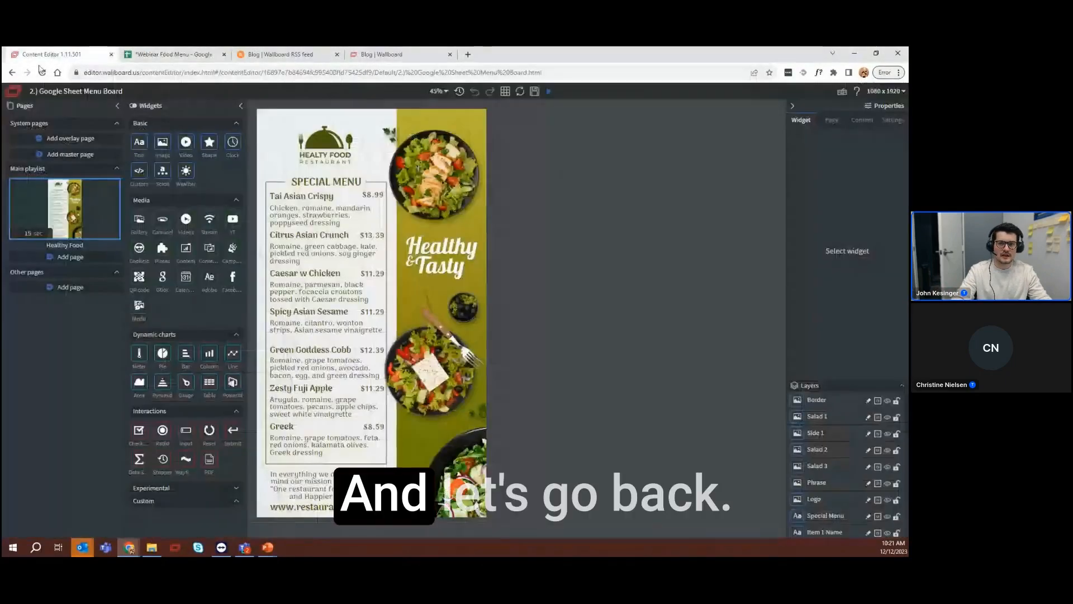
Return to the dashboard and open the "3.) Google Sheet Menu Board - Editable" content for editing
click(14, 91)
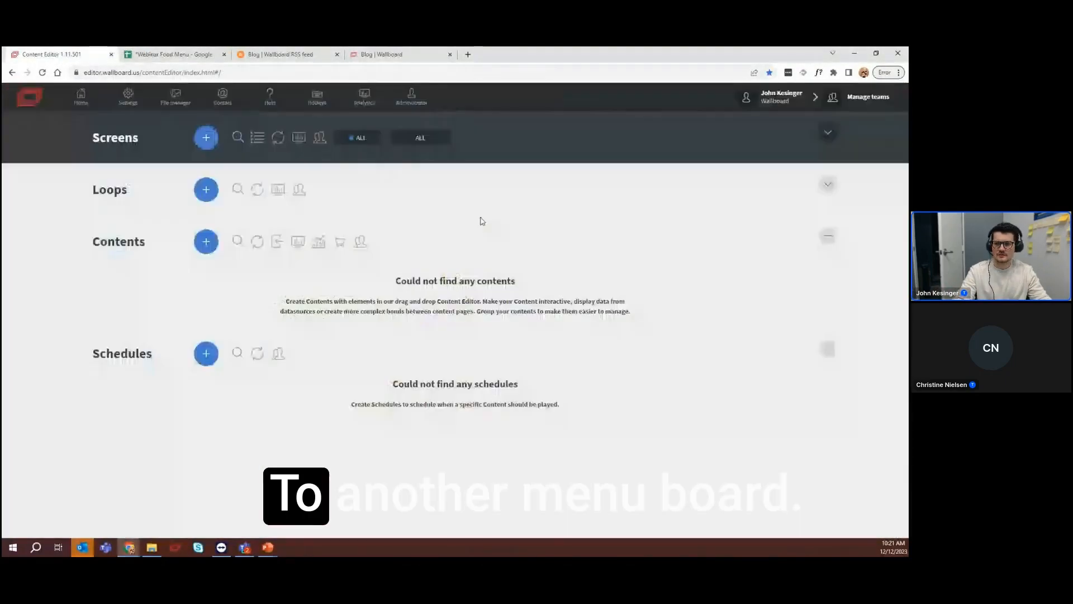
scroll(488, 283, down, 10)
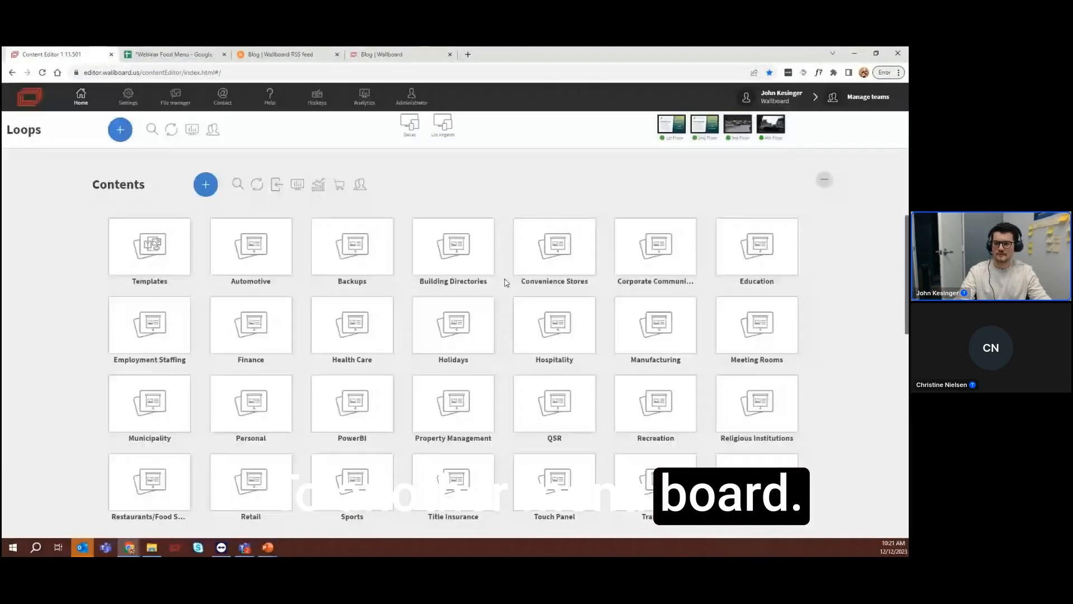
click(688, 314)
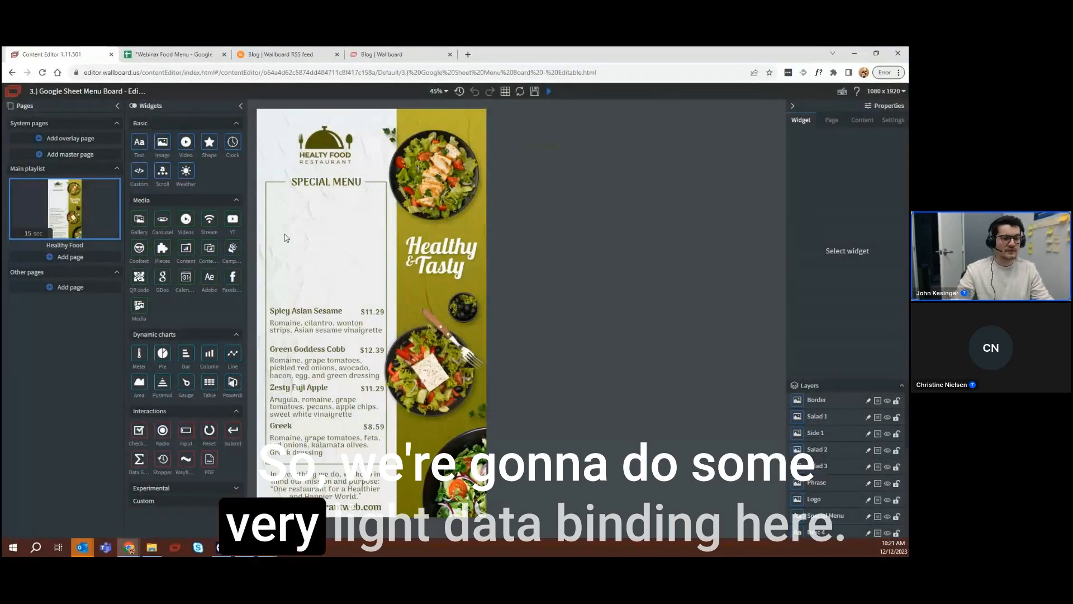
Add a text widget directly below the "SPECIAL MENU" heading, widen it across most of the menu frame and select it
click(120, 107)
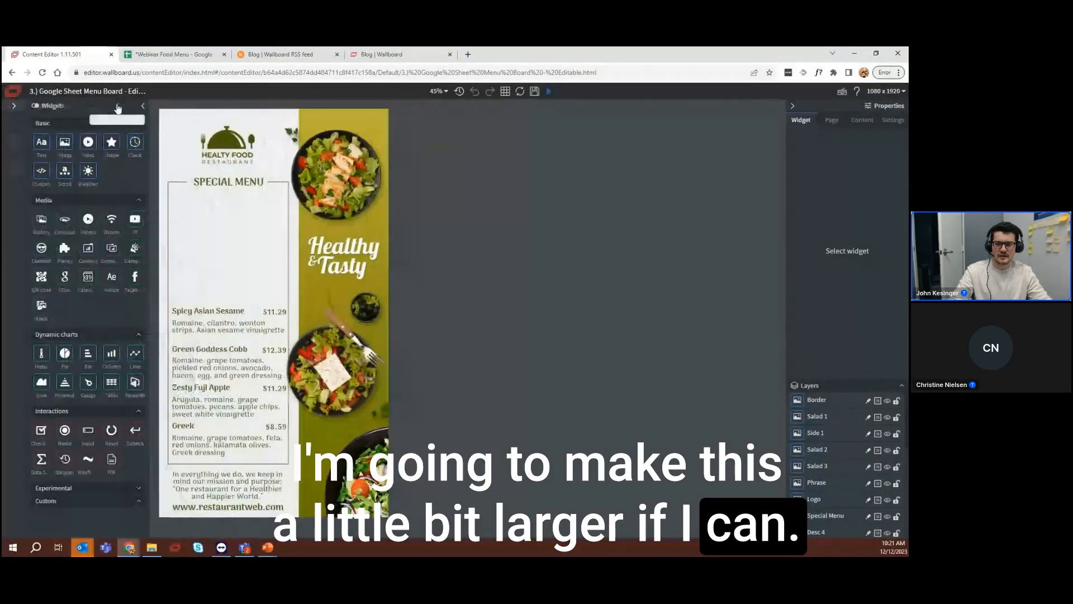
click(15, 106)
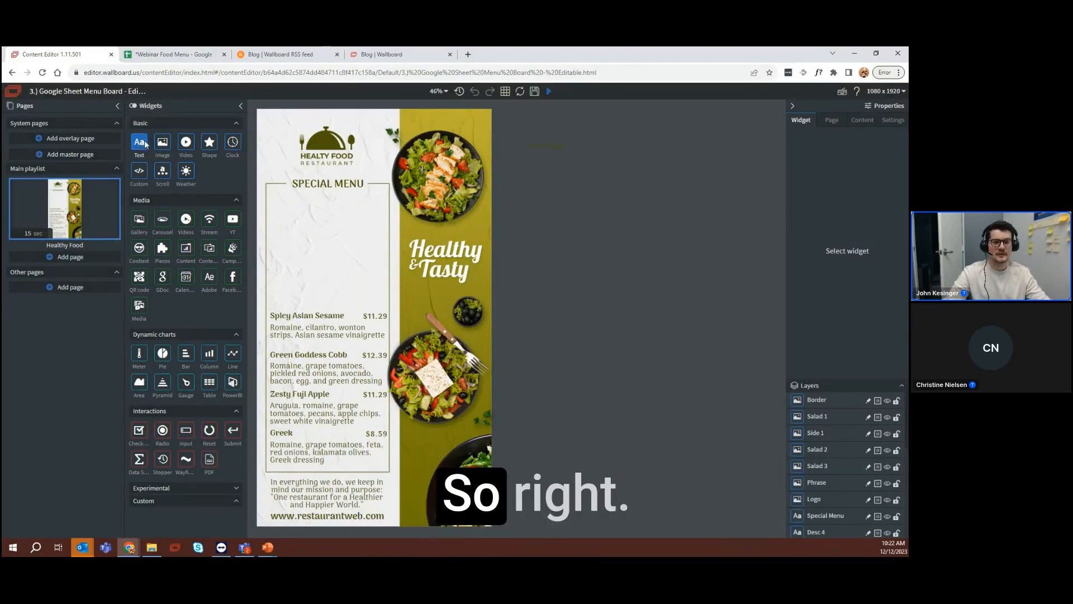
drag(148, 140, 296, 200)
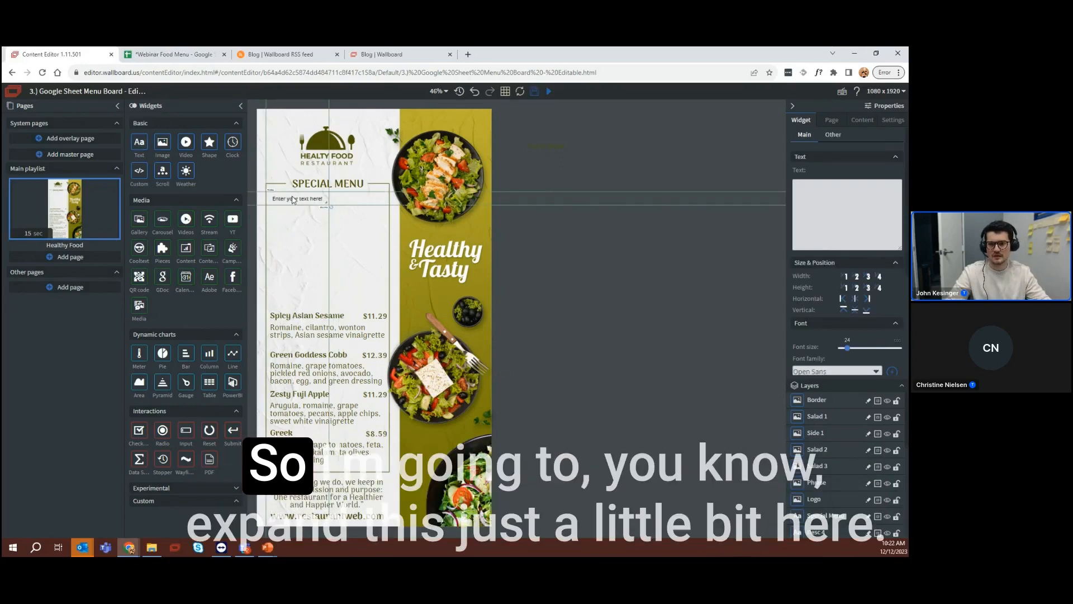
drag(328, 203, 365, 206)
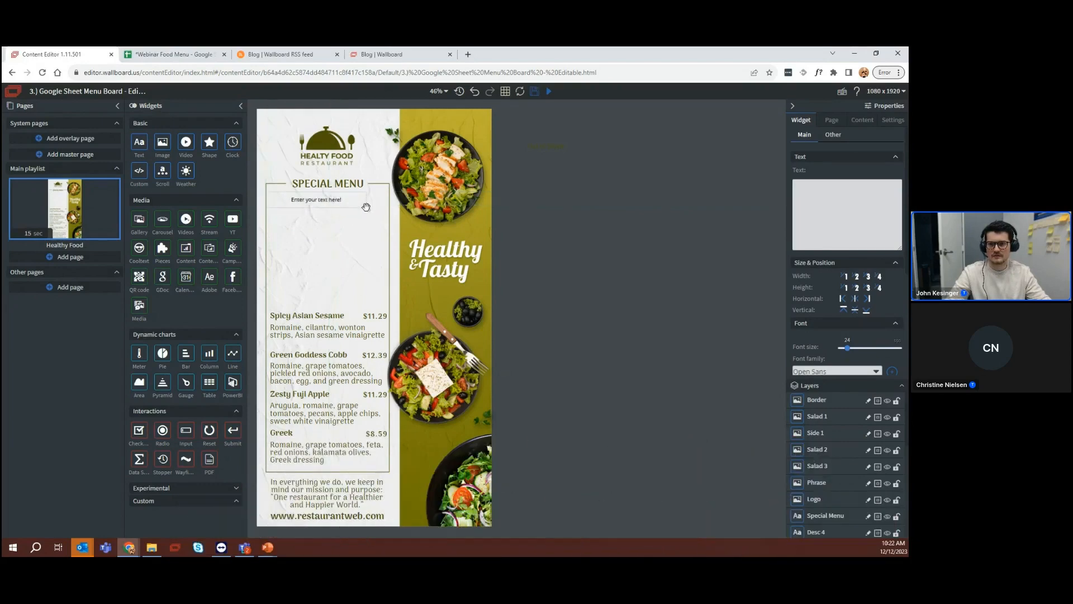
click(333, 211)
click(321, 205)
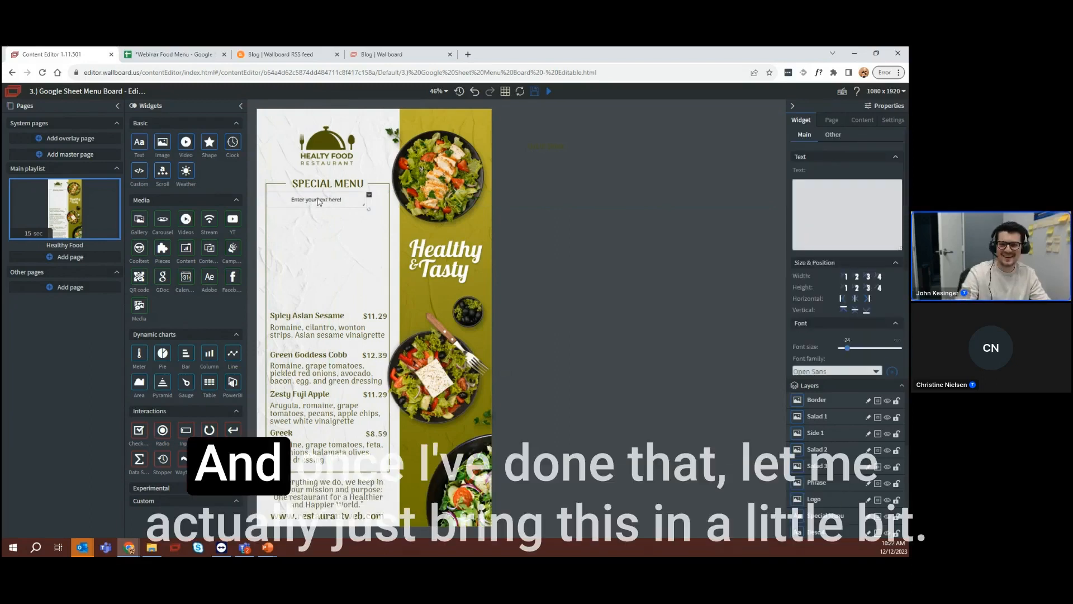
Narrow the text widget slightly, then duplicate it and place the copy directly beneath the original
drag(368, 201, 362, 199)
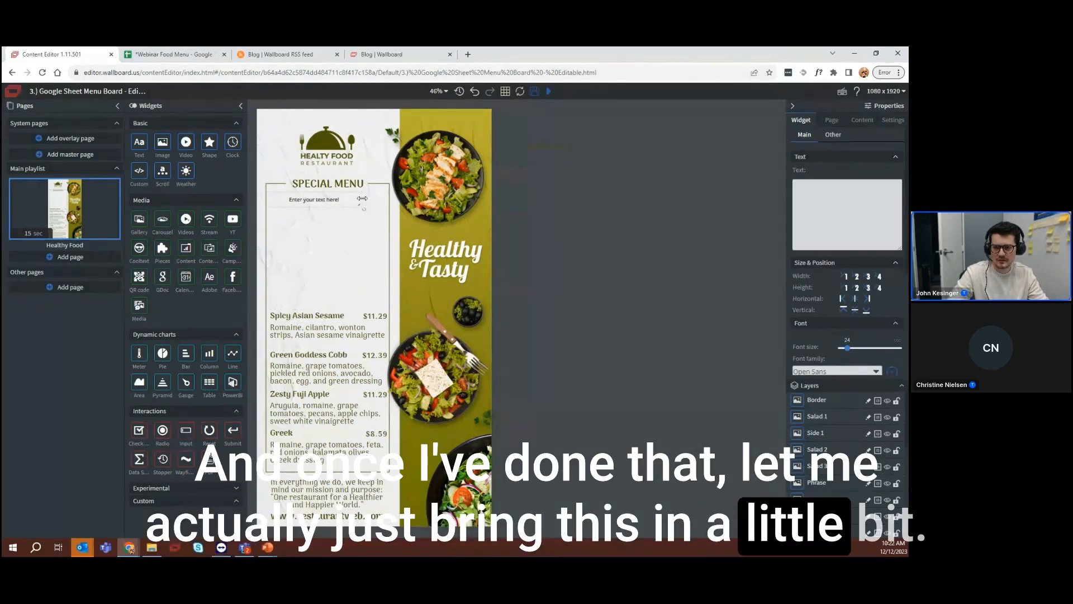
key(ctrl+c)
key(ctrl+v)
click(328, 201)
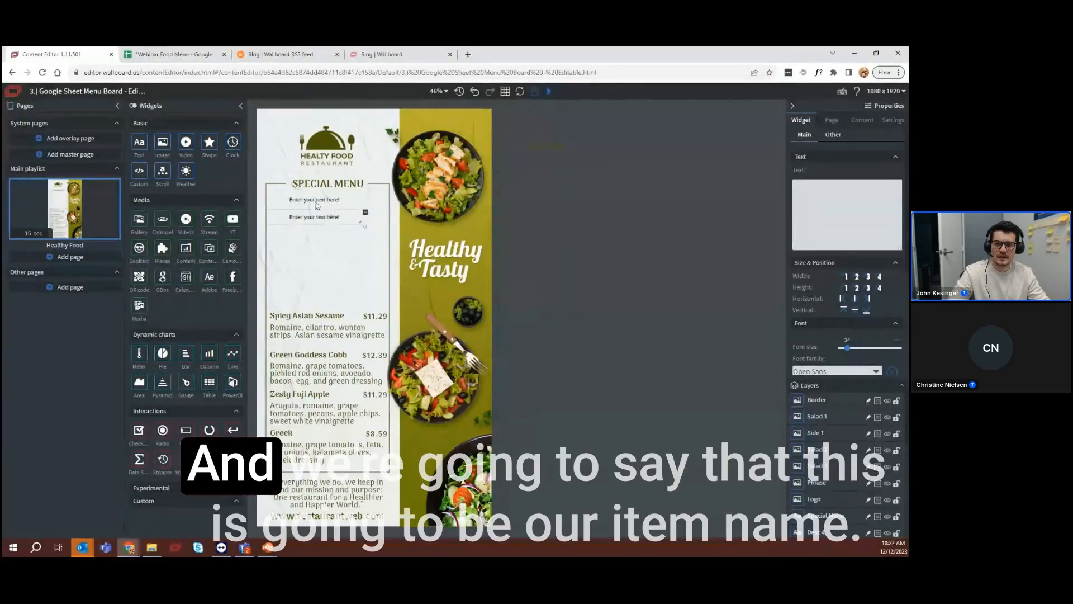
Set the upper text widget's text to "Item Name" and align it left
click(849, 200)
text(Item Name)
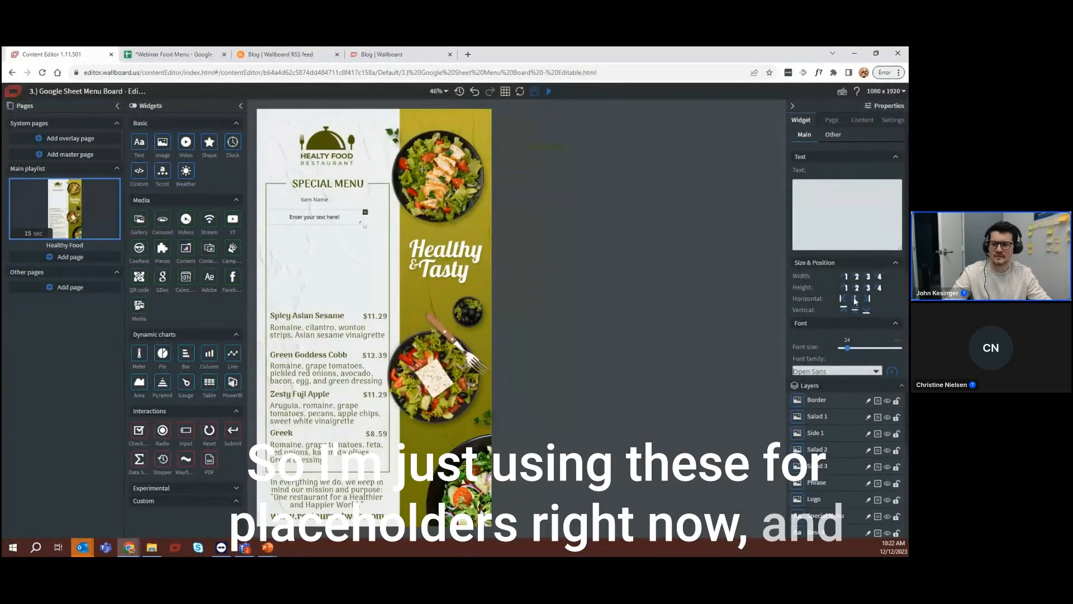
click(859, 322)
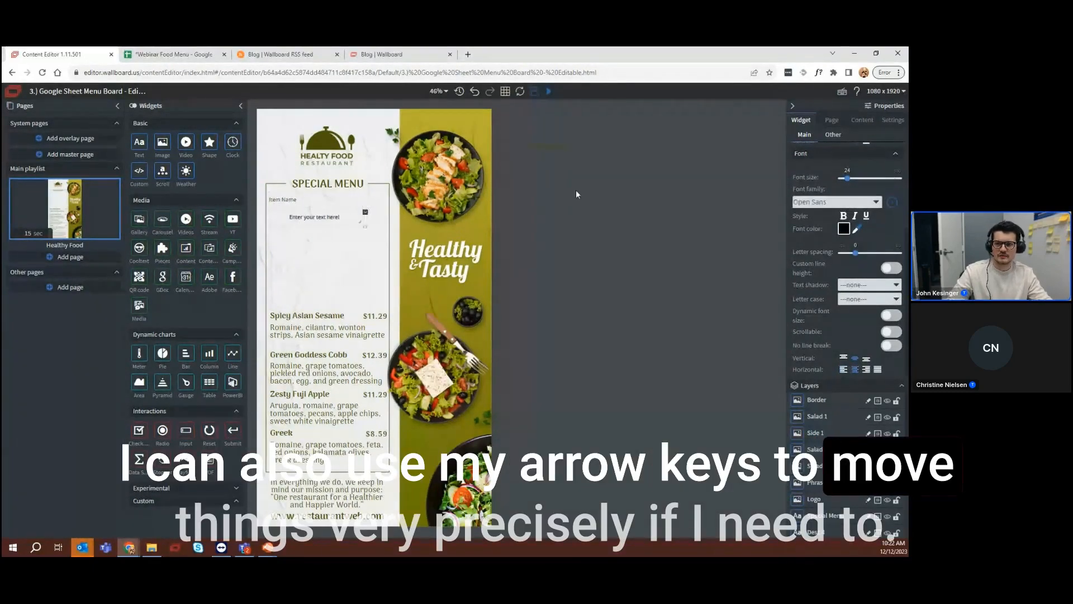
Set the lower text to "Item DESC", align it top left, and fit the widget across the menu frame close beneath Item Name
scroll(876, 256, up, 3)
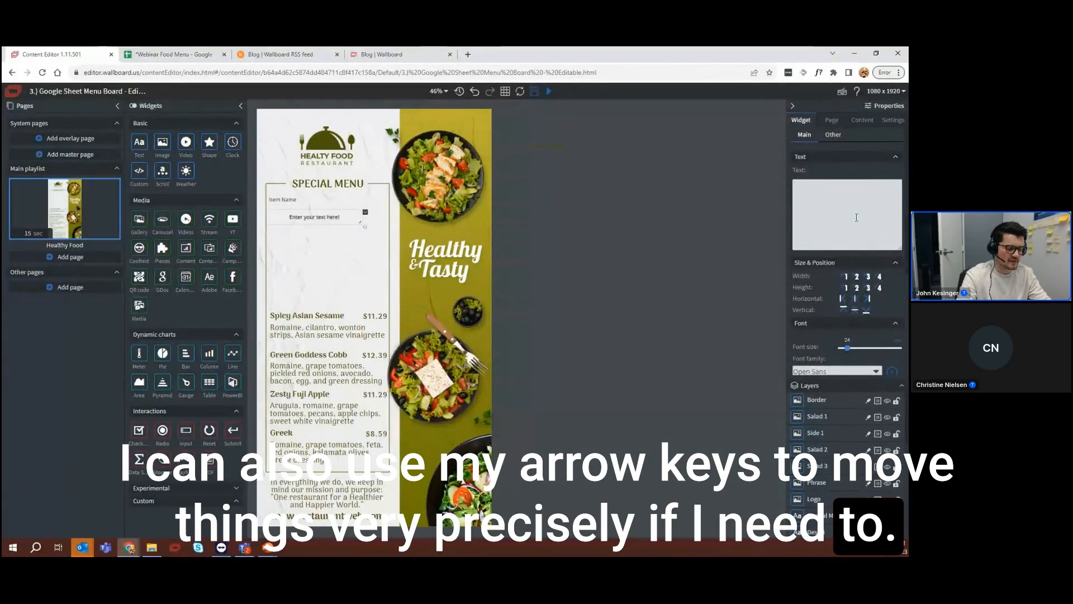
click(856, 218)
text(Item DESC)
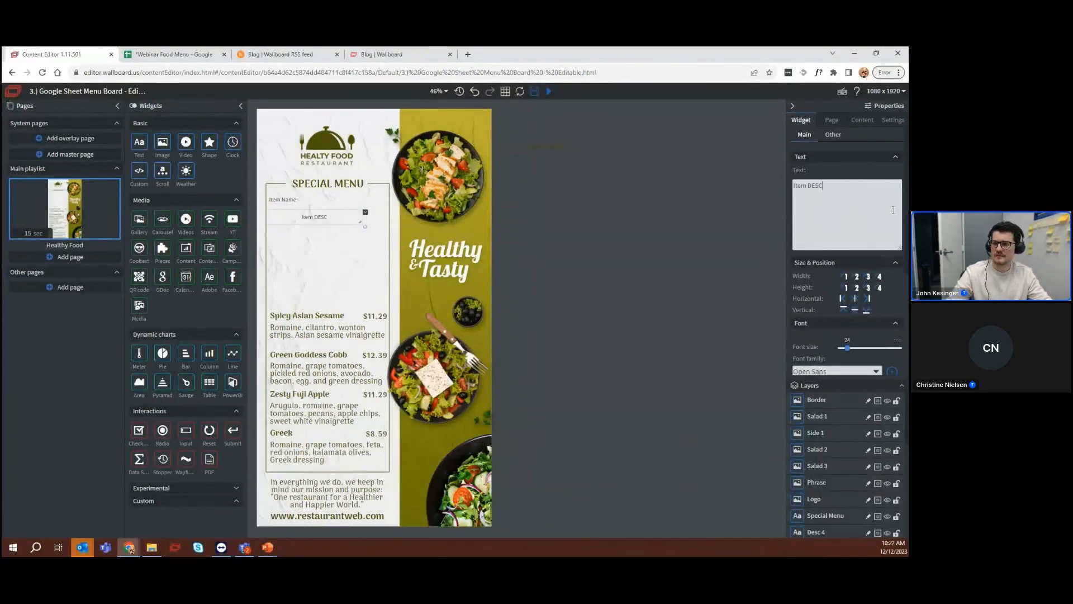
scroll(877, 252, down, 3)
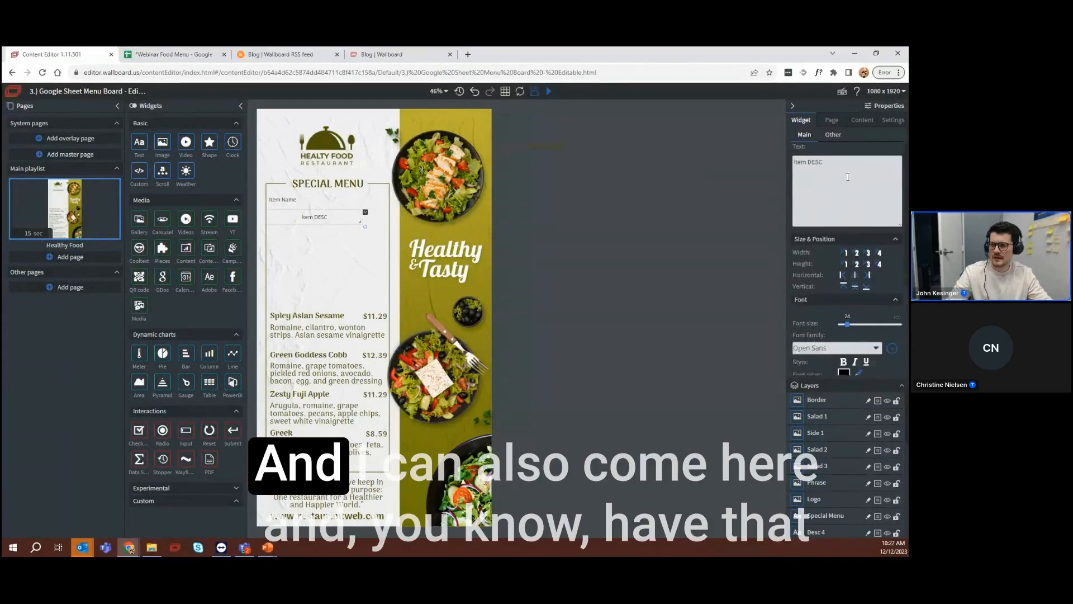
scroll(855, 269, down, 2)
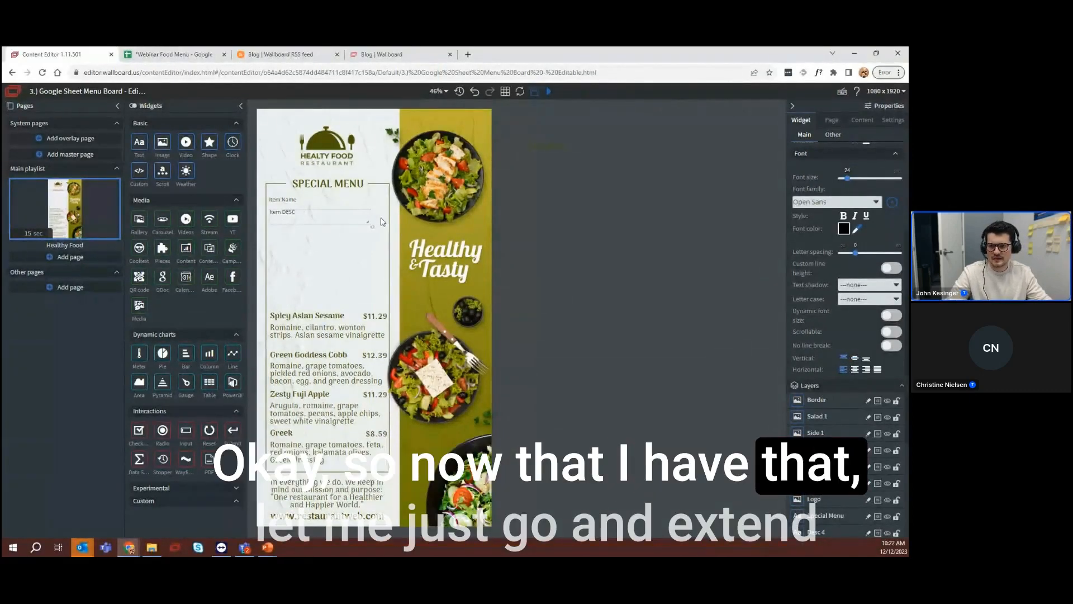
click(294, 233)
Shorten the Item Name widget slightly, duplicate it, and shift the copy horizontally to the right end of the same line
click(289, 200)
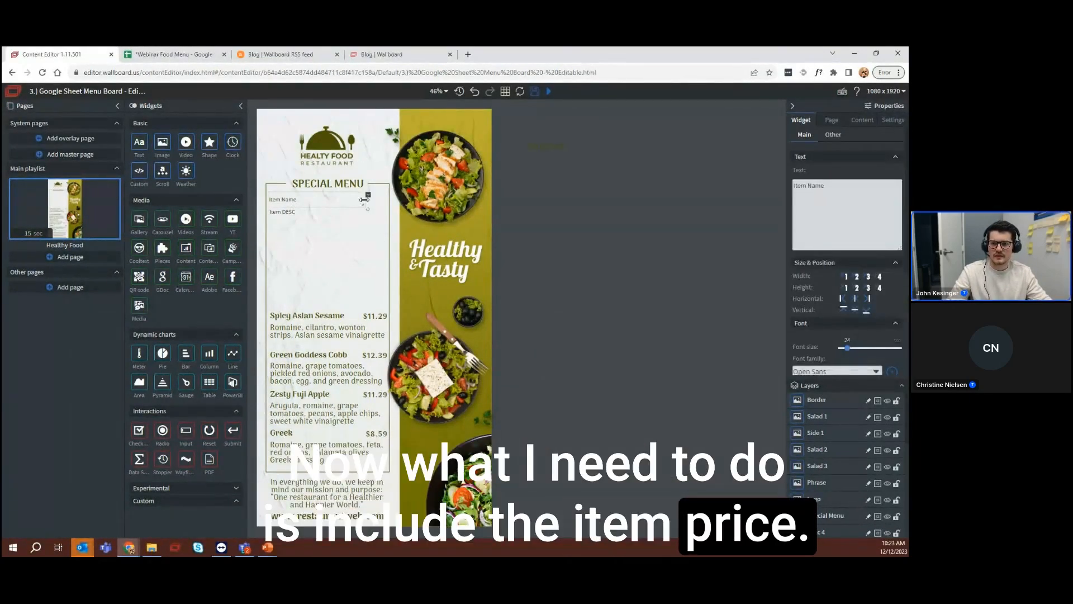
click(300, 204)
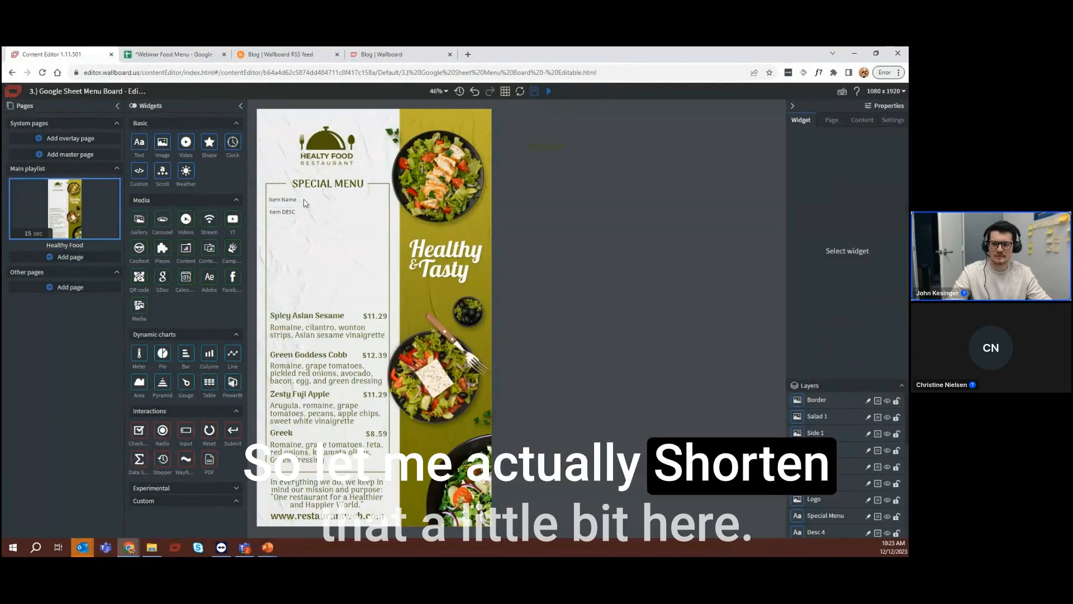
click(298, 203)
key(ctrl+c)
key(ctrl+v)
key(Left)
key(Left)
key(Left)
key(Left)
key(Left)
key(Left)
key(Left)
key(Left)
key(Left)
key(Left)
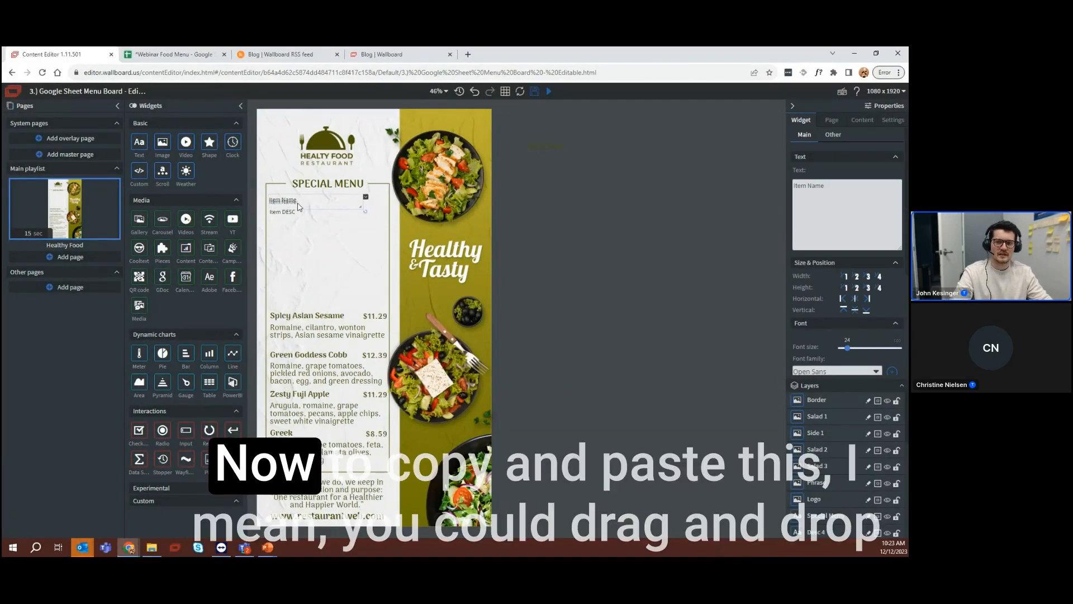
key(Right)
key(Right)
key(Right)
key(Right)
key(Right)
key(Right)
key(Right)
key(Right)
key(Right)
key(Right)
key(Right)
key(Right)
key(Right)
key(Right)
key(Right)
key(Right)
key(Right)
key(Right)
key(Right)
key(Right)
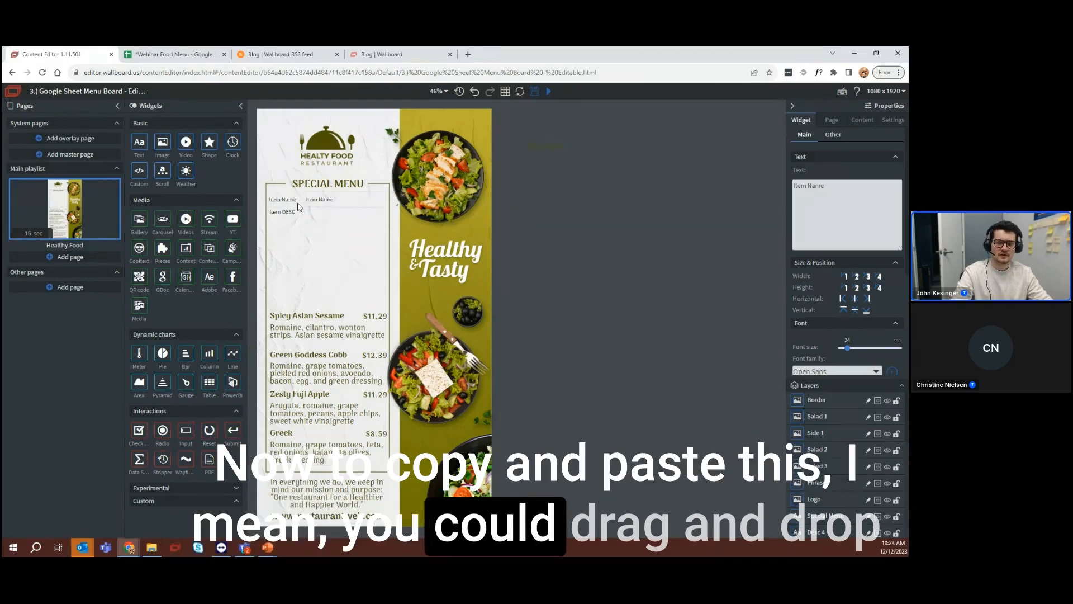
key(Right)
key(Right)
key(Right)
key(Right)
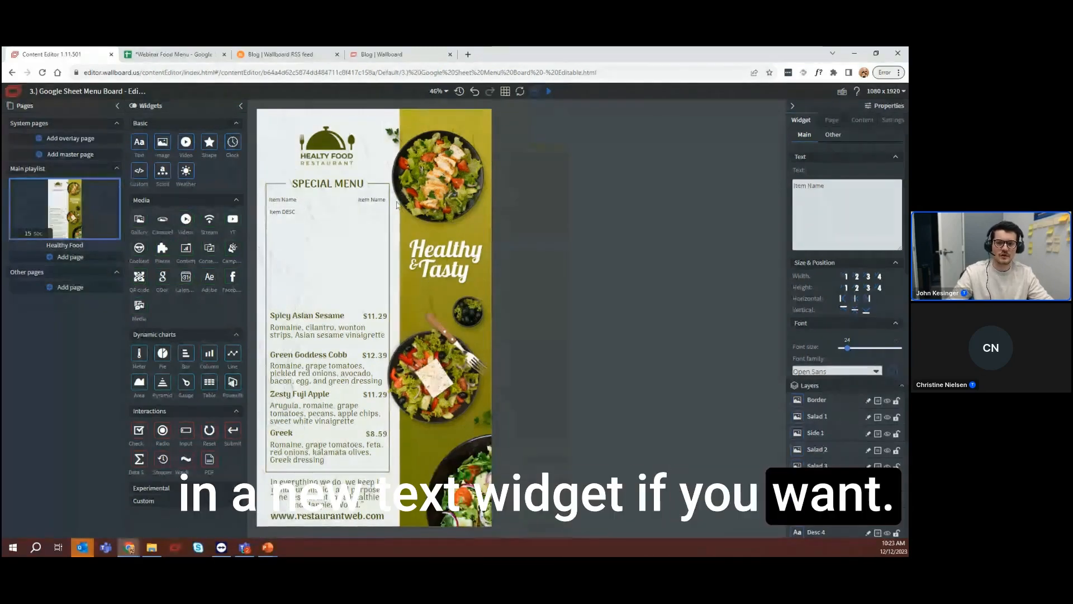
Narrow the copied widget to fit inside the menu frame without overlapping Item Name, and set its text to "Price"
drag(447, 207, 388, 206)
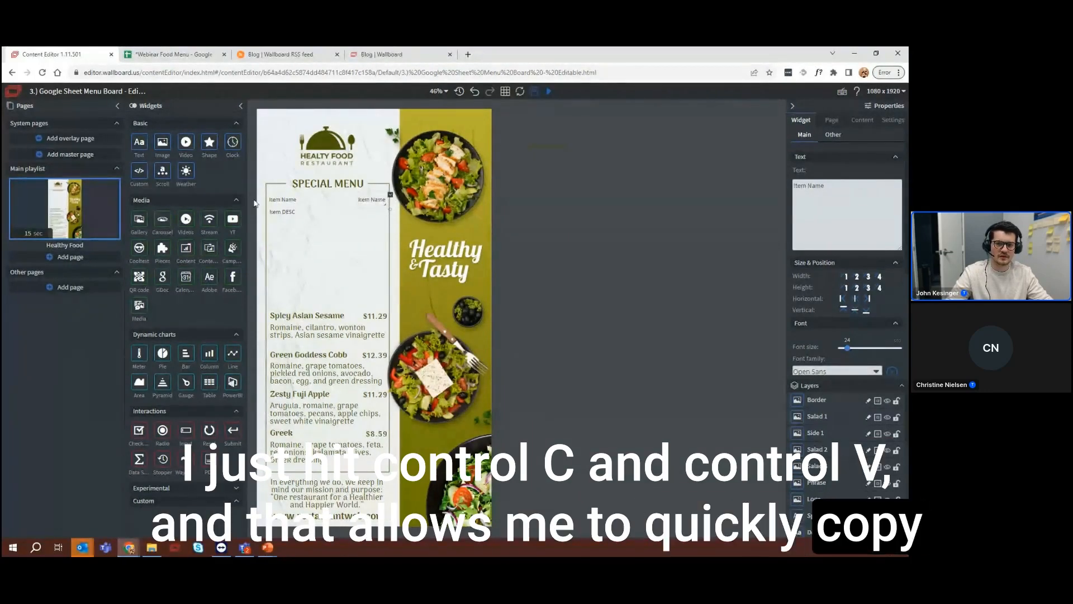
click(365, 206)
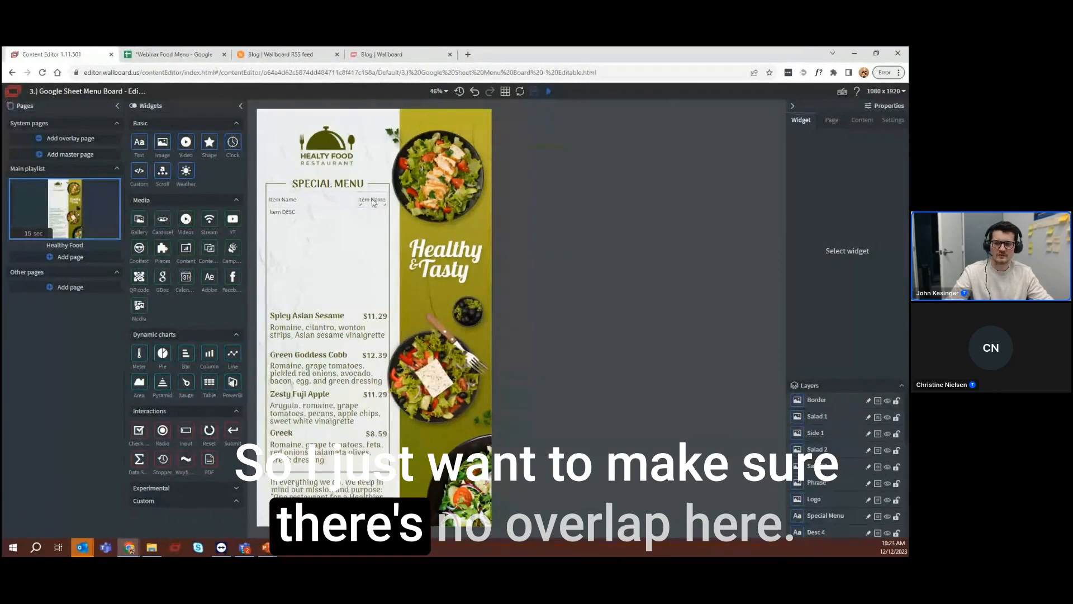
click(372, 206)
drag(372, 207, 374, 206)
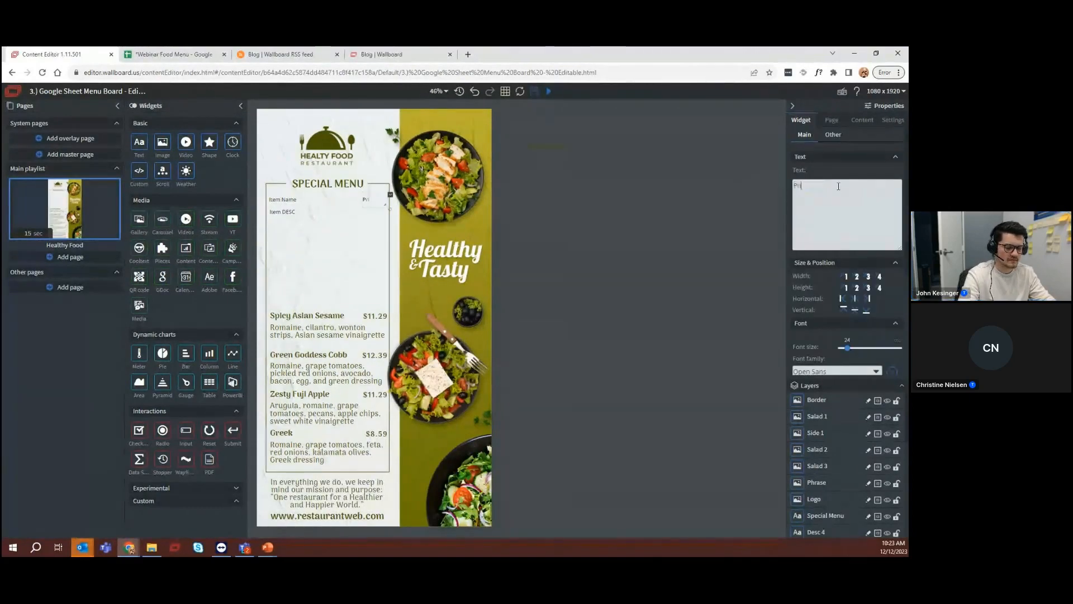
Examine the data picker for the Item Name text, including the available datasources and the base data path dependency, and close it without saving
click(283, 202)
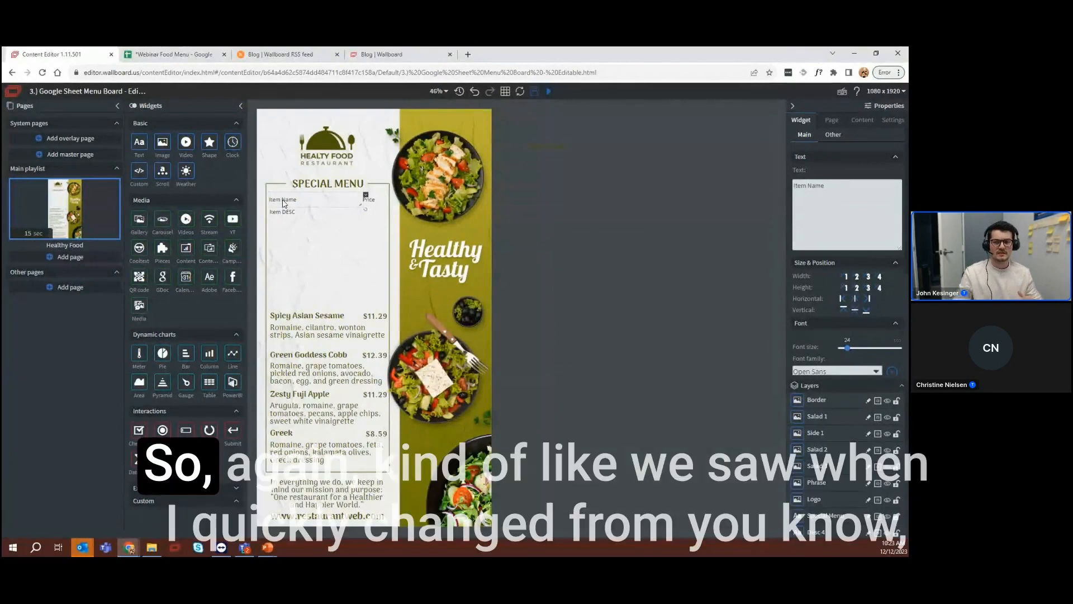
click(830, 135)
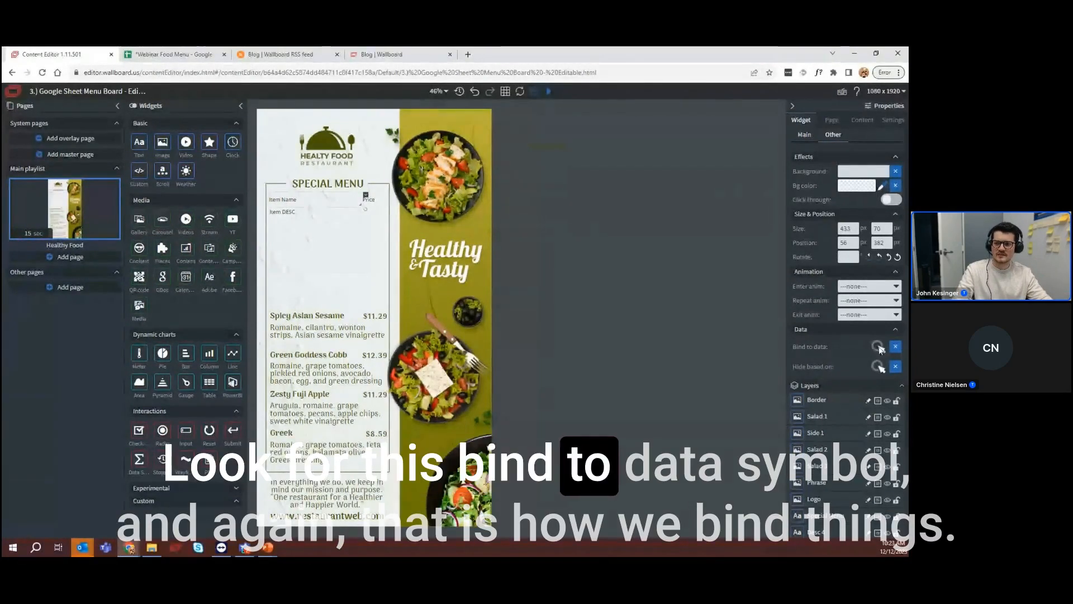
click(875, 346)
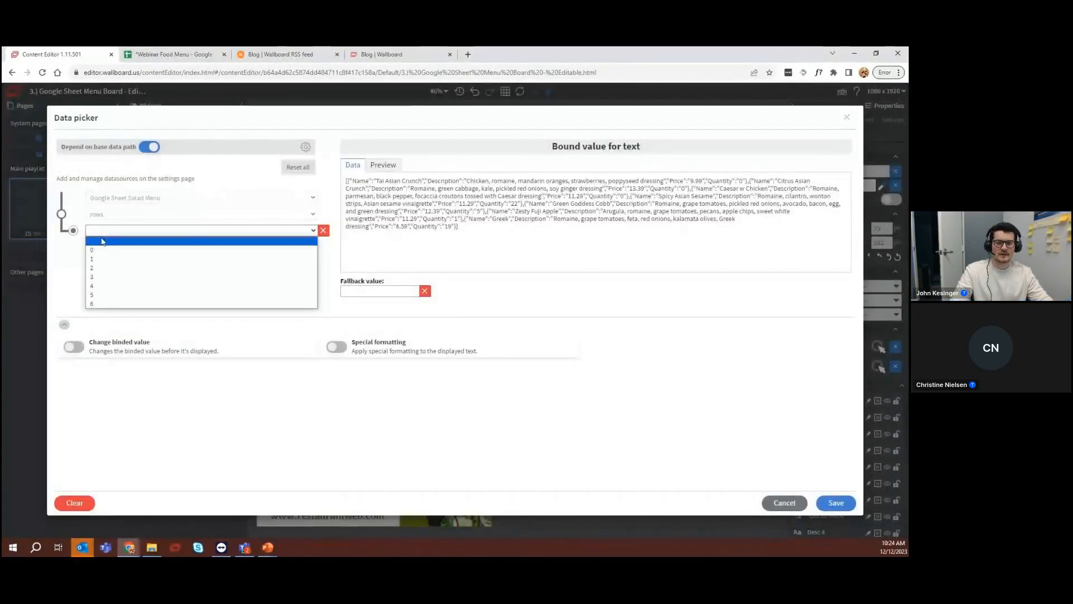
click(102, 241)
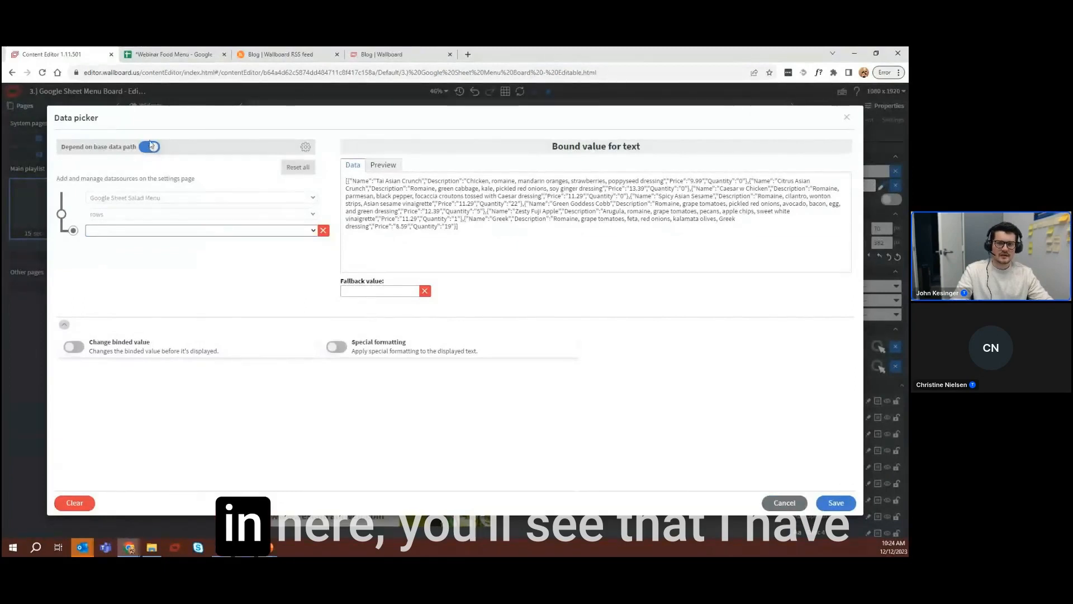
click(142, 198)
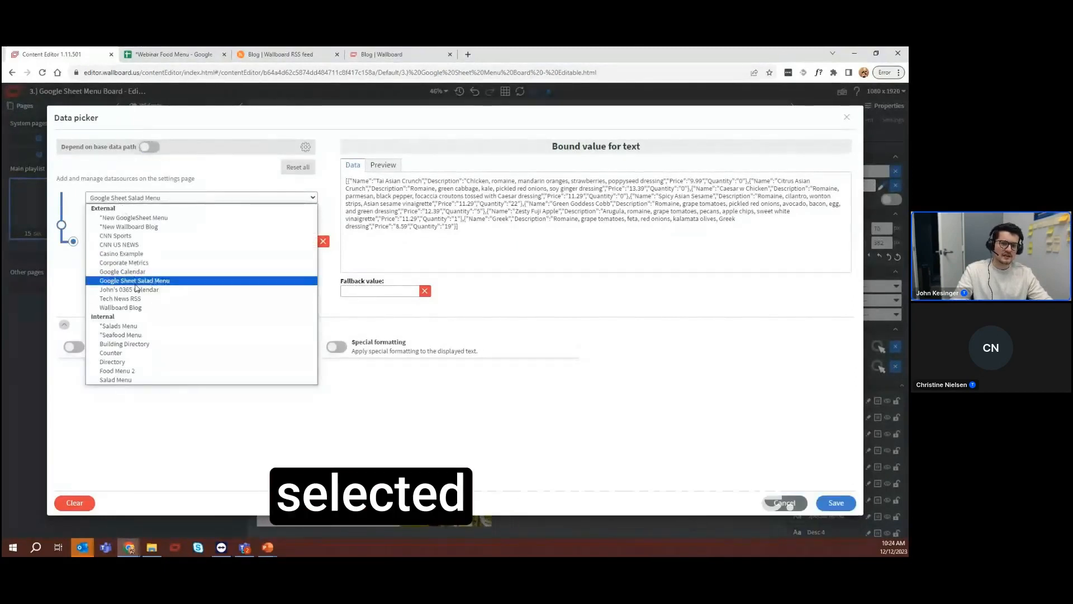
click(149, 147)
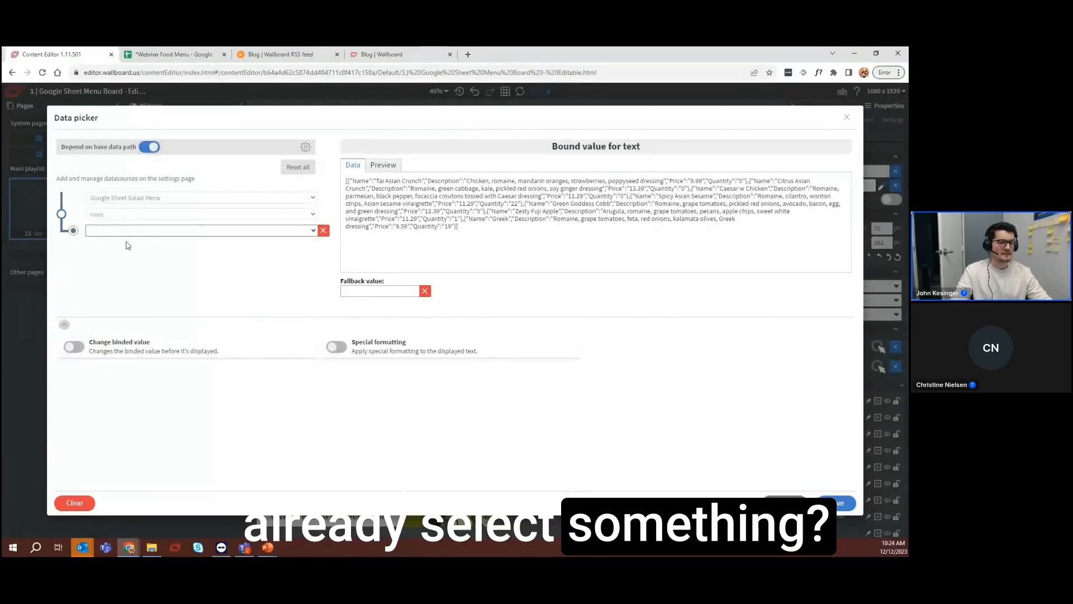
click(846, 116)
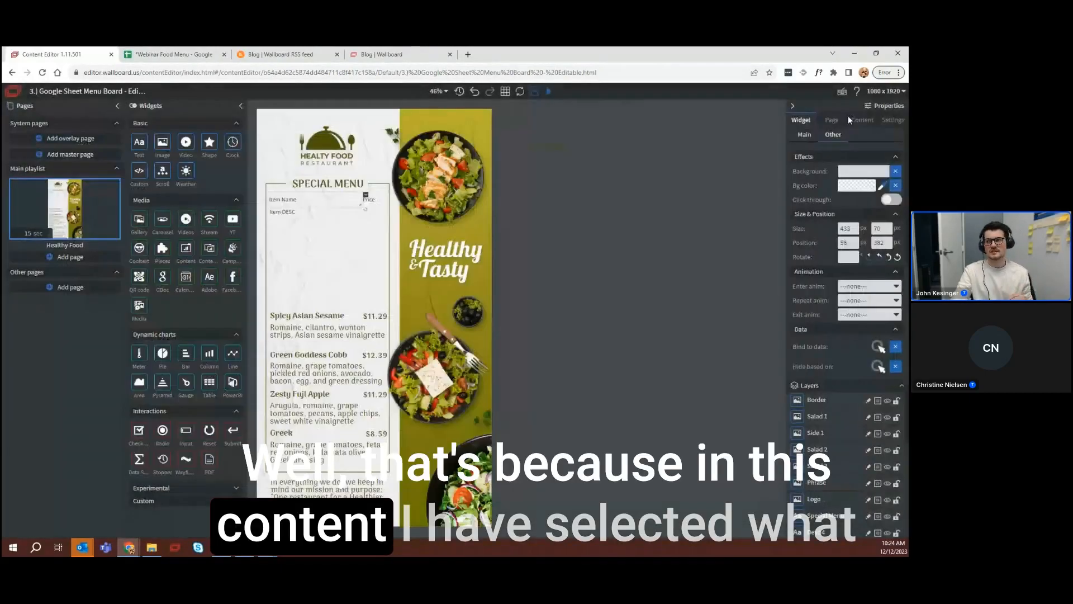
Examine the content's base data path, reviewing its datasource, rows and row index levels, and close it without saving
click(859, 123)
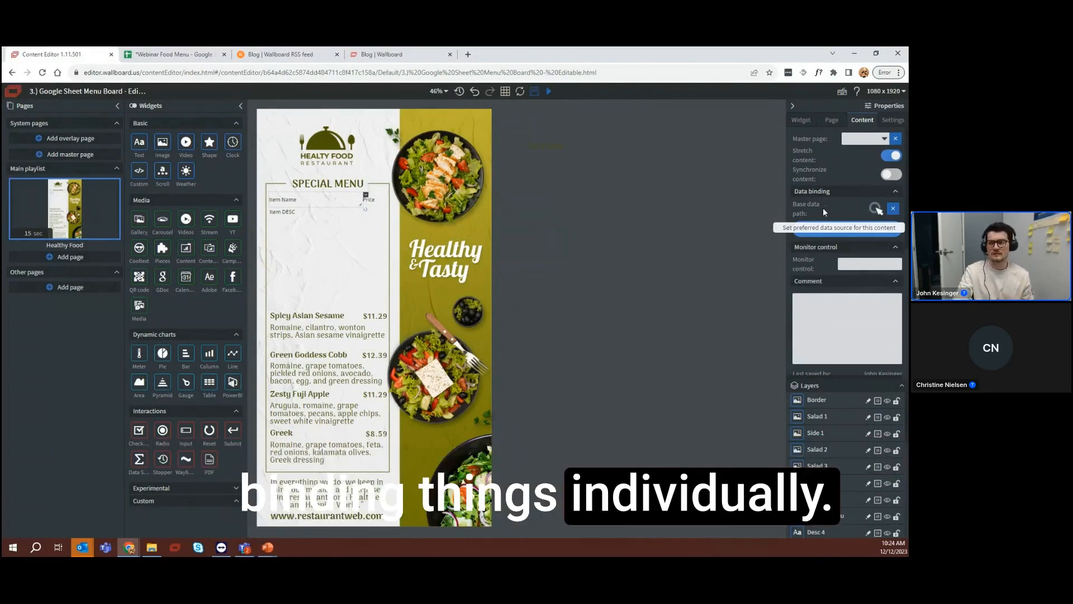
click(875, 208)
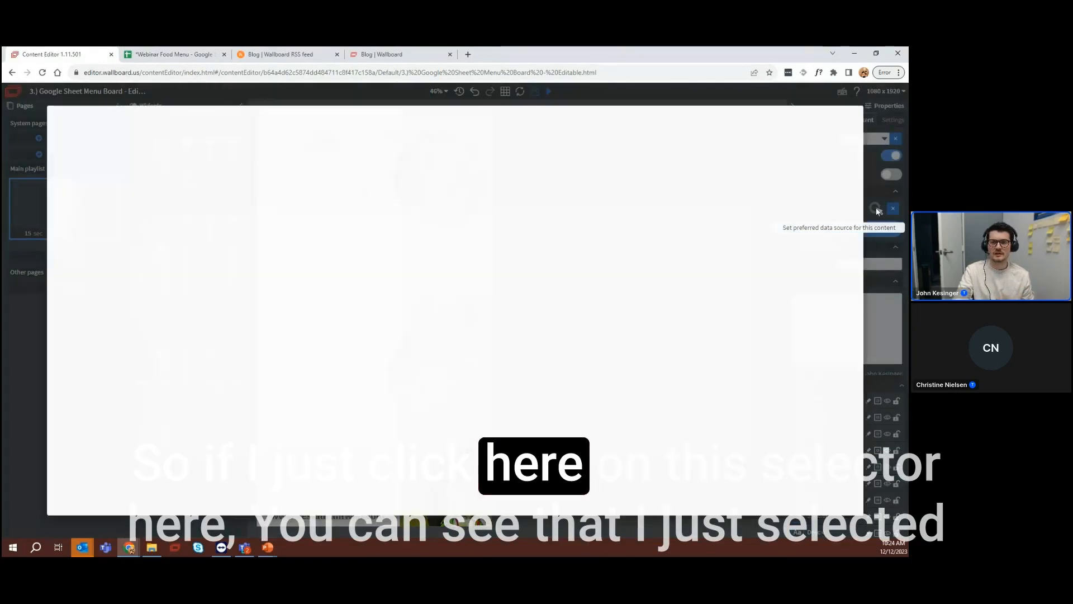
click(145, 209)
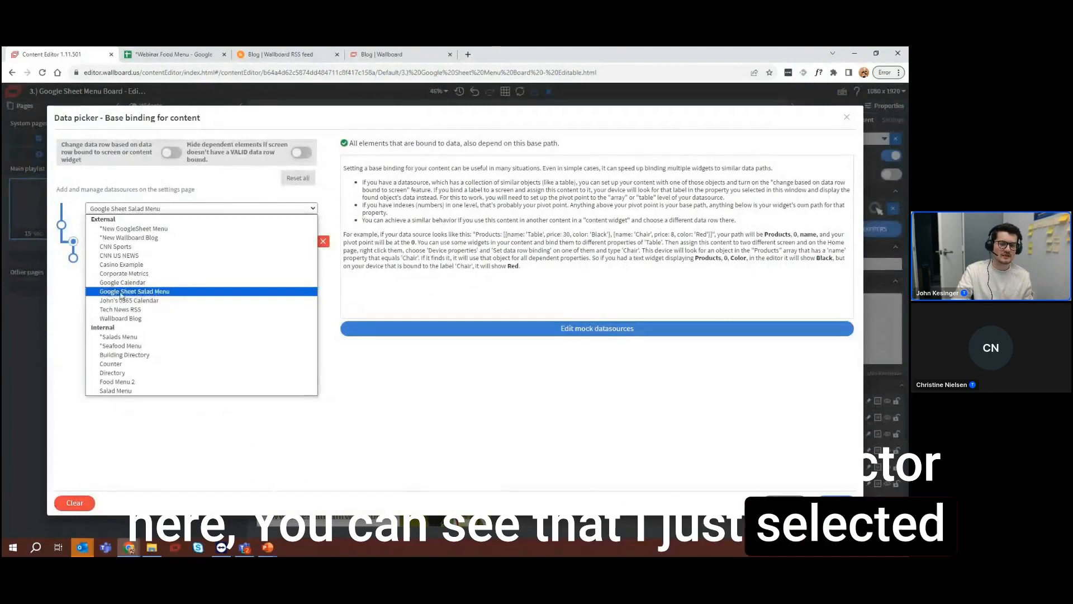
click(70, 287)
click(97, 227)
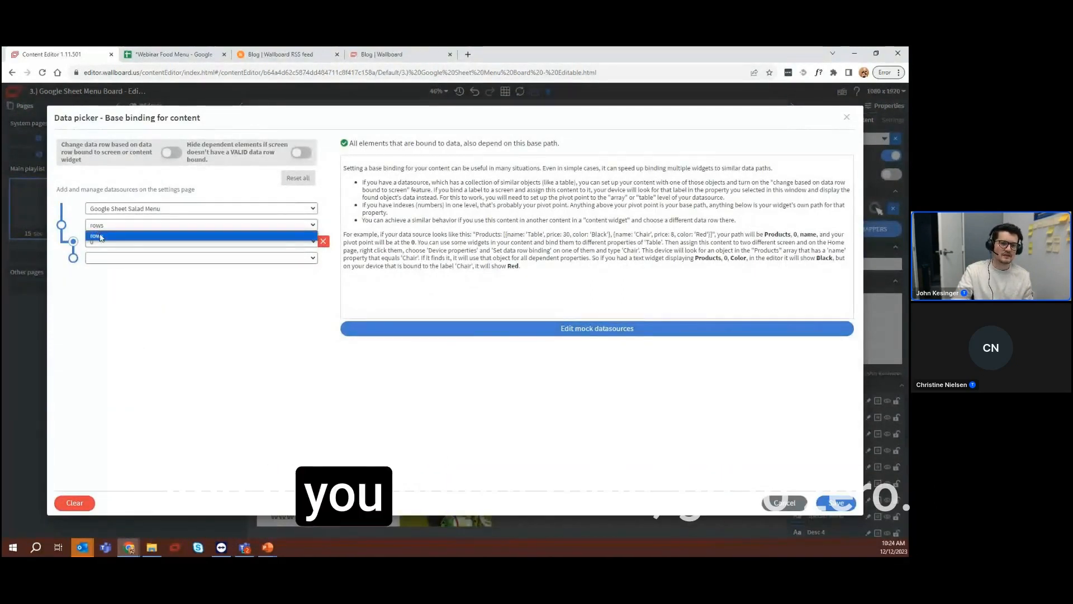
click(101, 232)
click(102, 242)
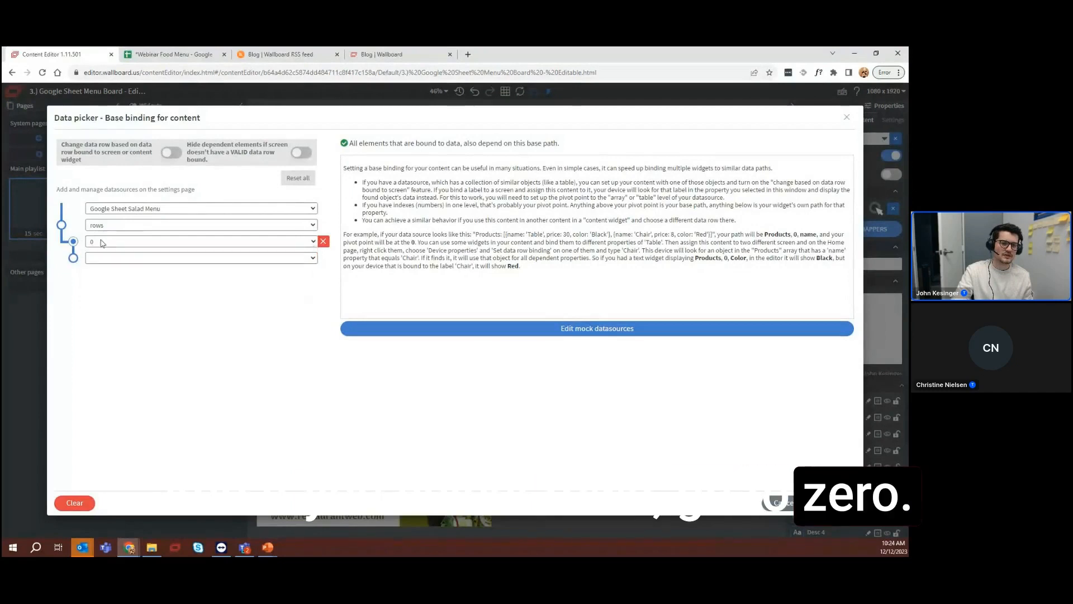
click(73, 258)
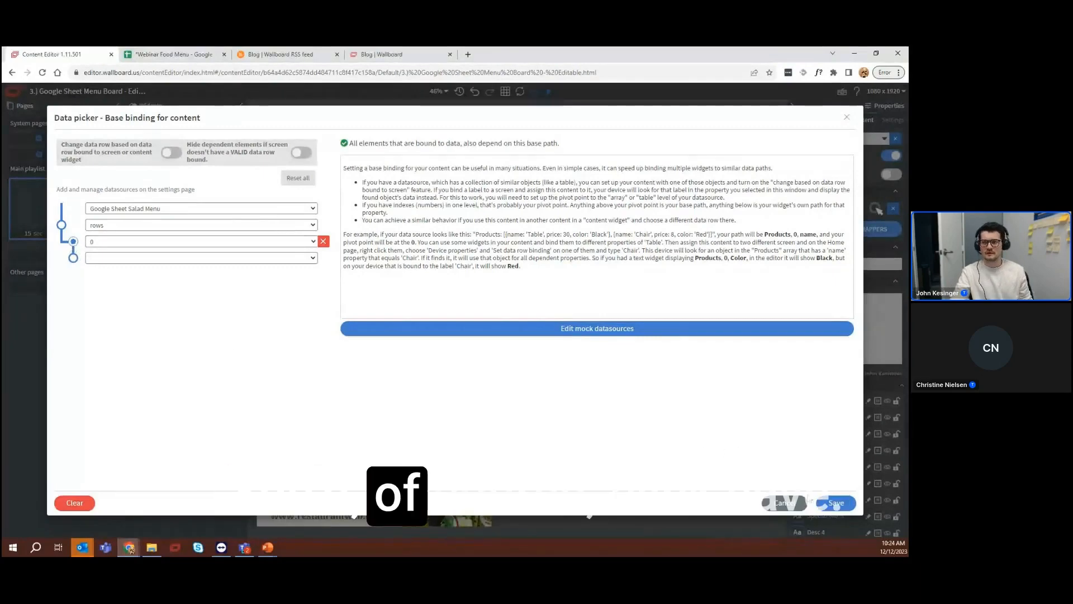
click(846, 118)
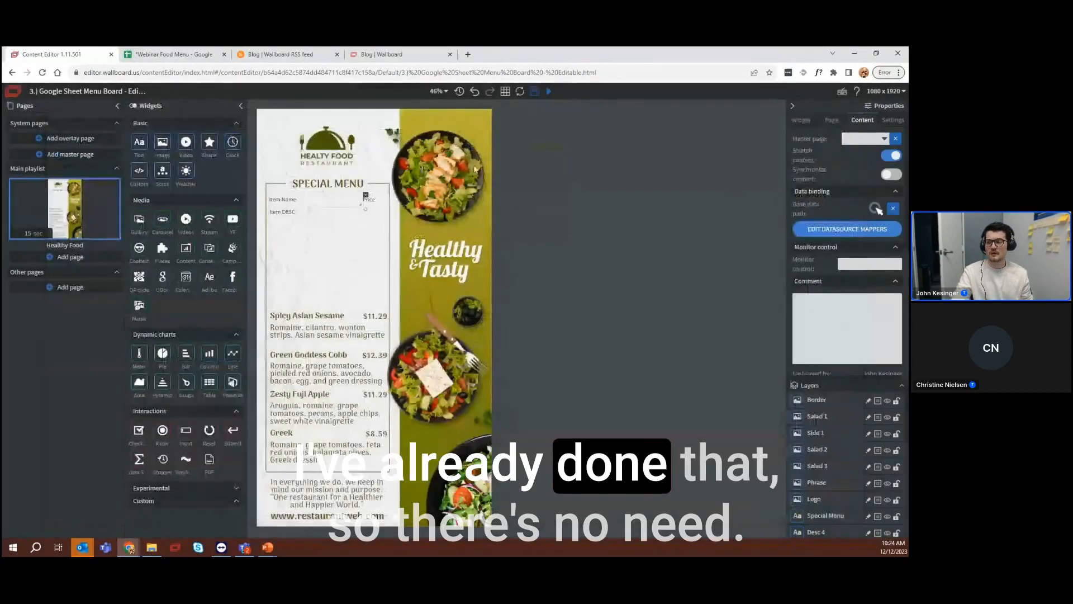
Set the Item Name widget's data binding to row 0 and the Name field of the Google Sheet Salad Menu
click(798, 121)
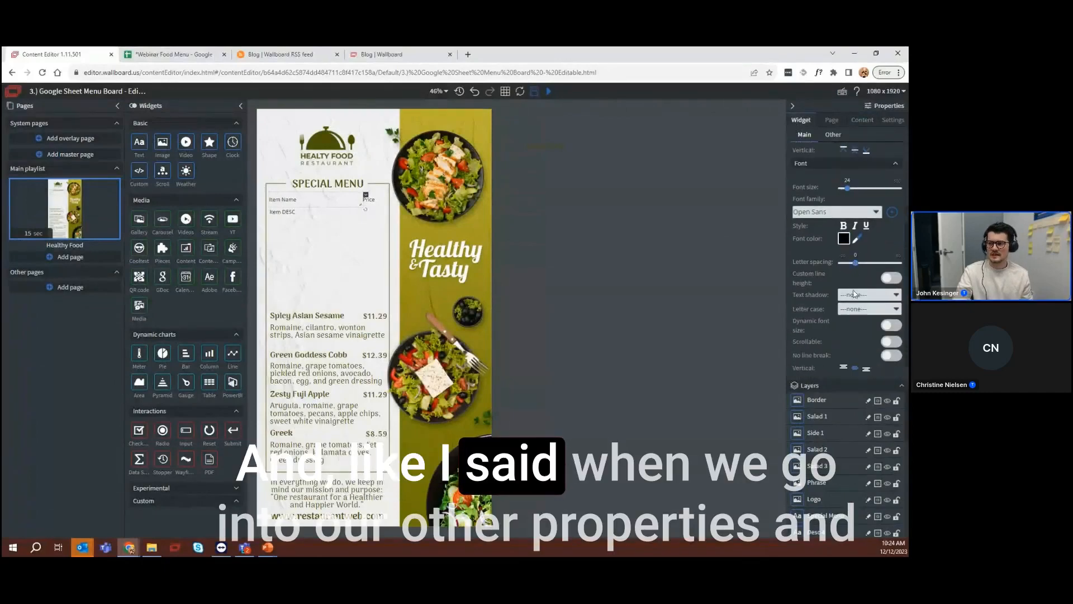
click(832, 135)
scroll(838, 168, up, 2)
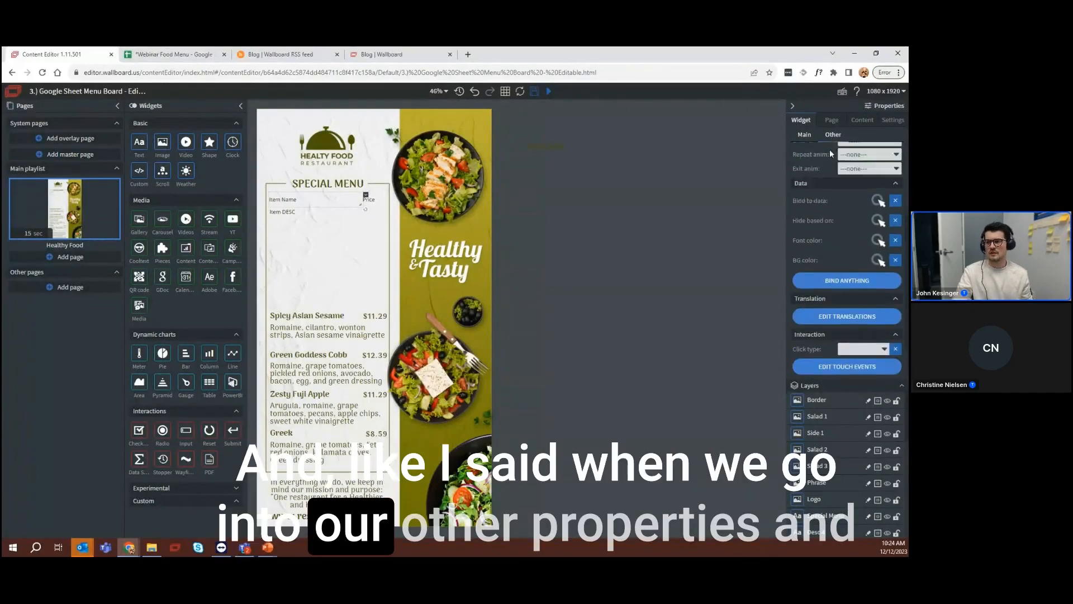
click(877, 241)
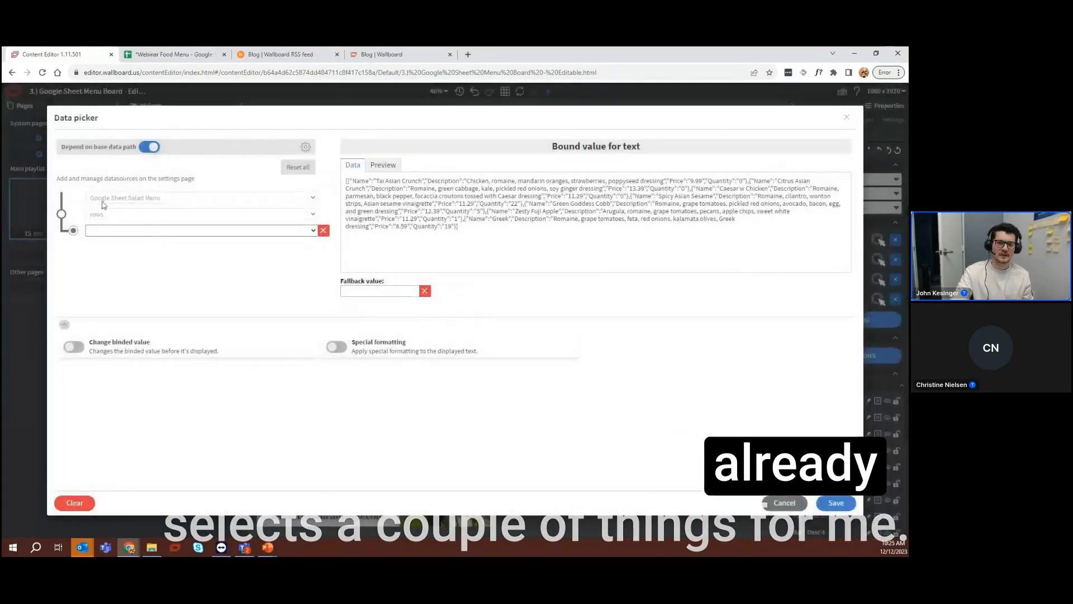
click(104, 230)
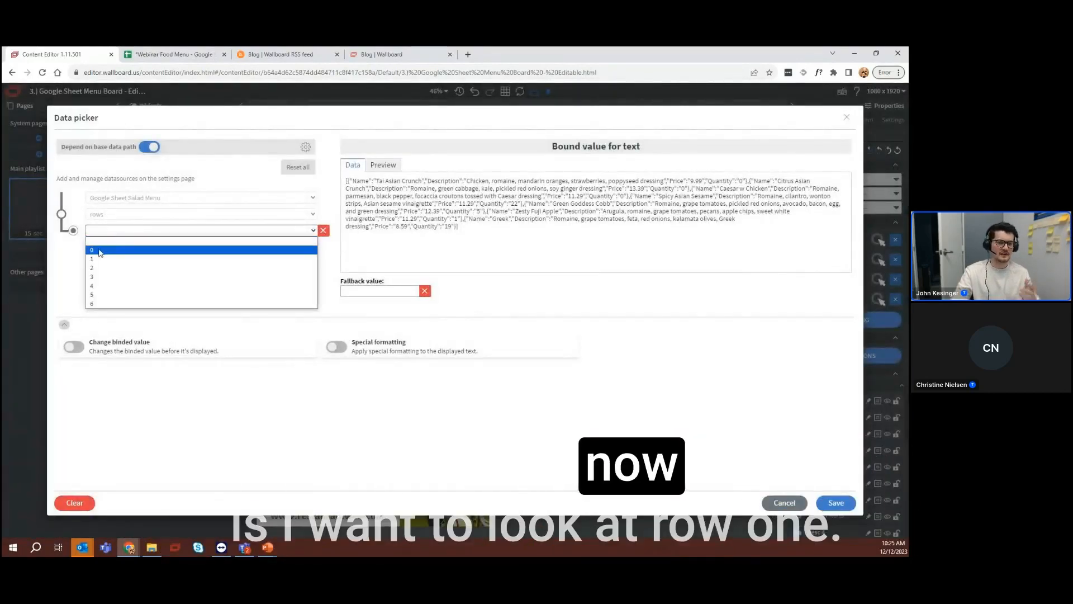
click(100, 250)
click(101, 248)
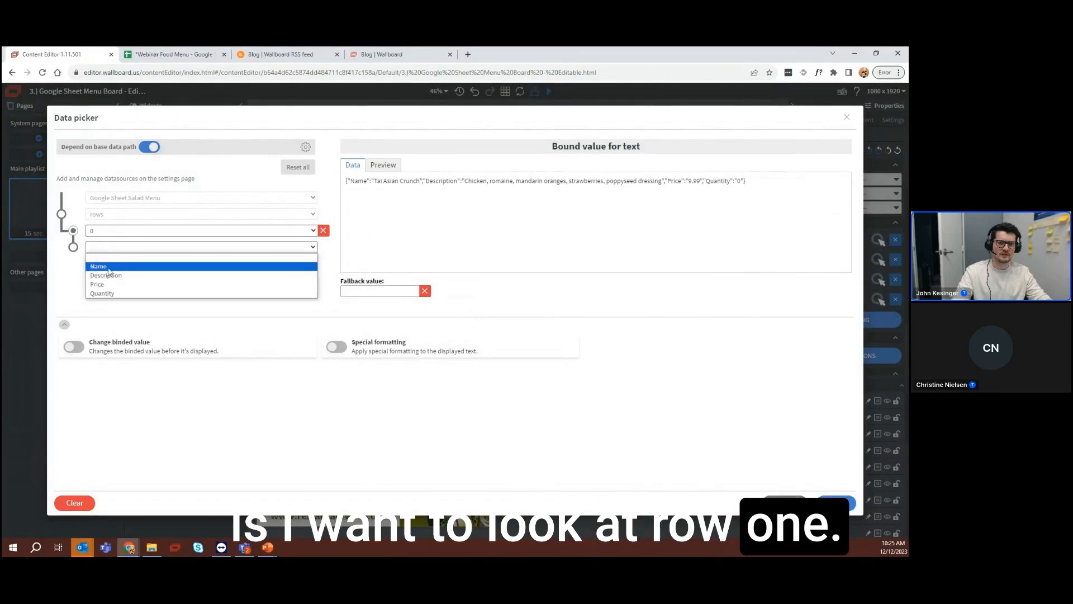
click(108, 268)
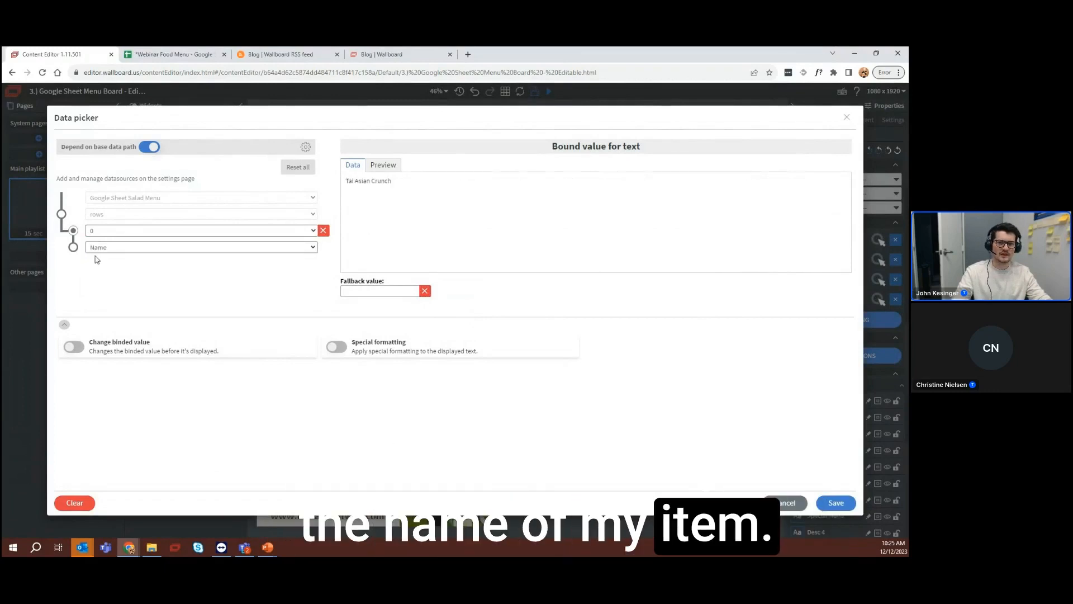
Check the first item's name in the Webinar Food Menu sheet, then return to the content editor and save the Item Name binding
click(173, 54)
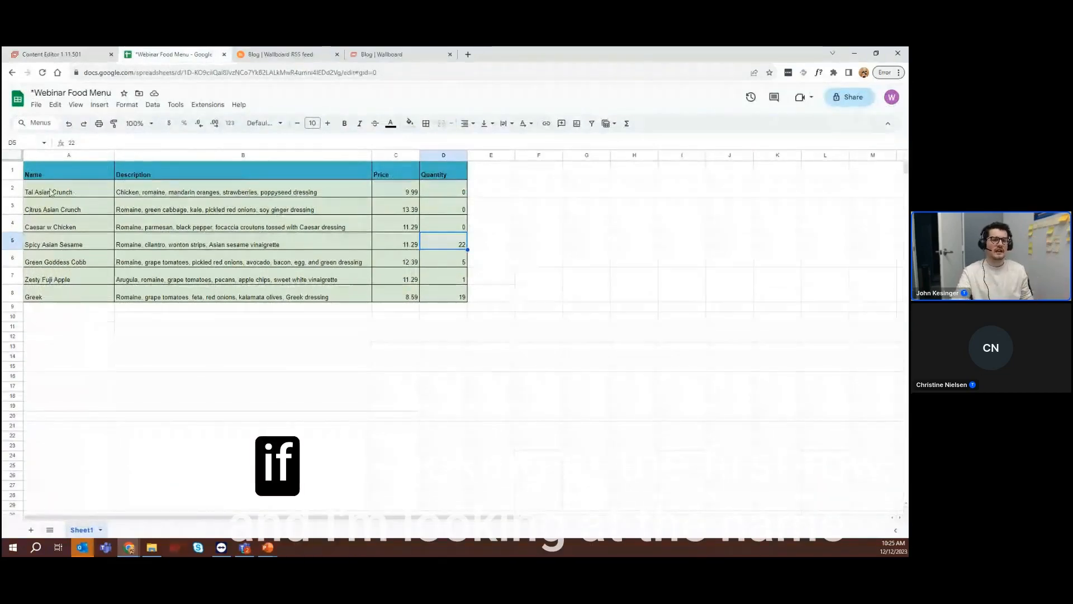
click(72, 193)
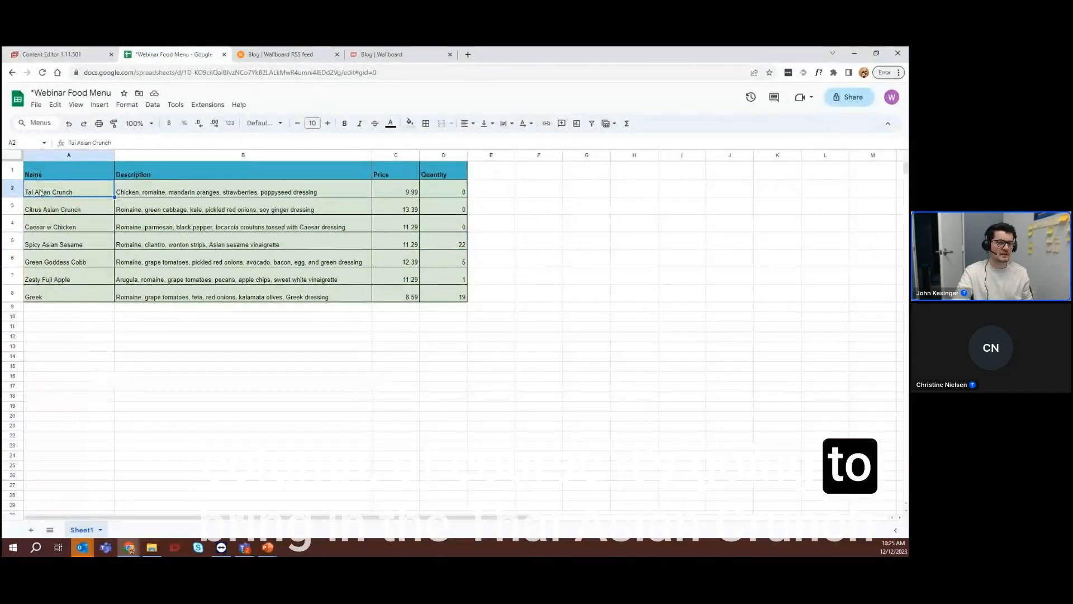
click(61, 54)
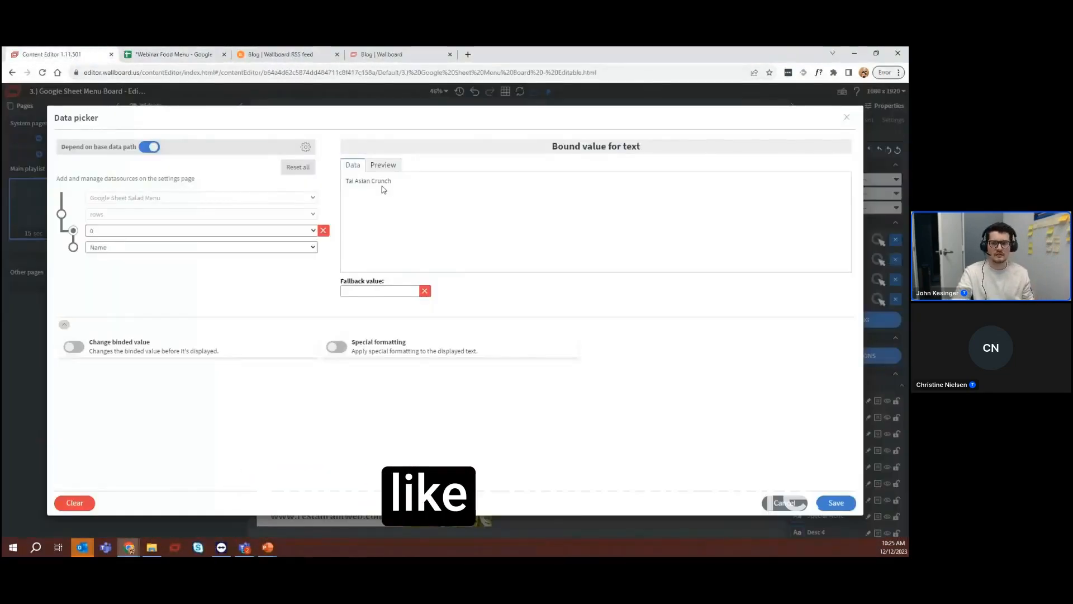
click(854, 504)
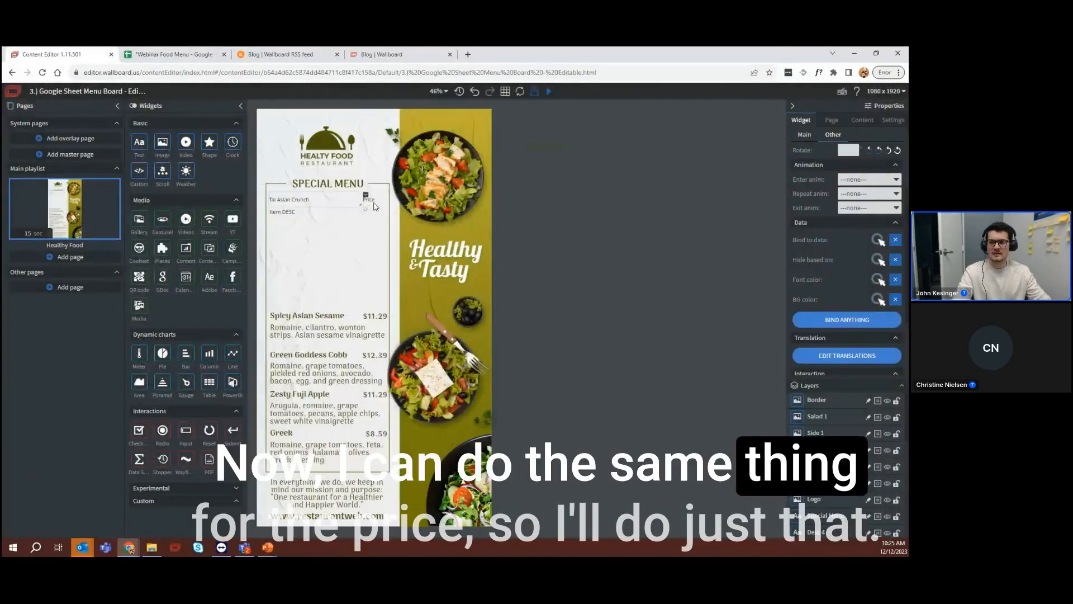
Bind the Price widget to the Price field of row 0 in the Google Sheet Salad Menu and save the binding
click(875, 241)
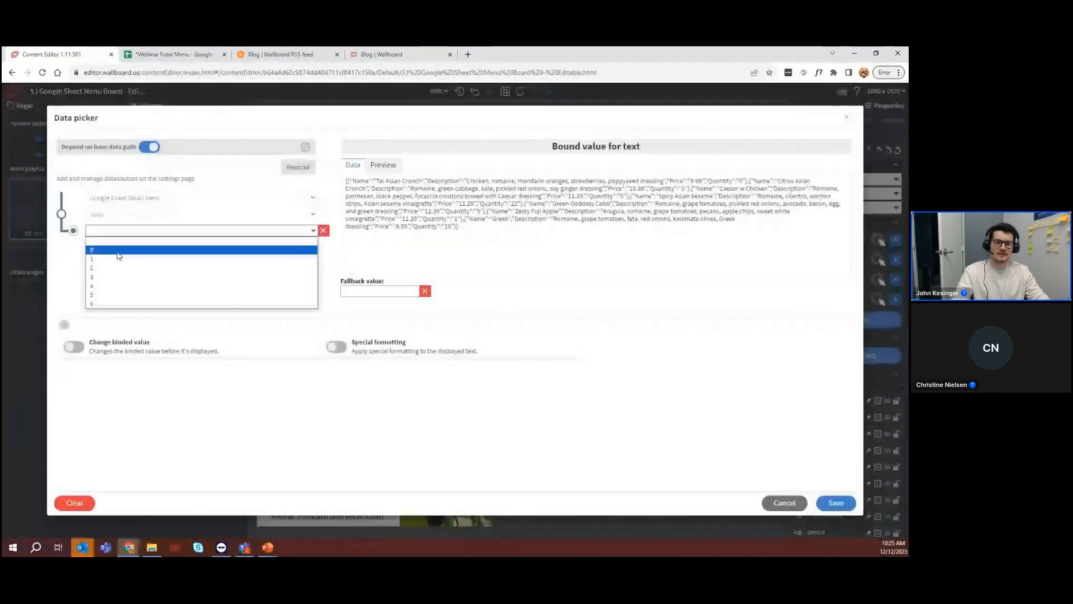
click(118, 251)
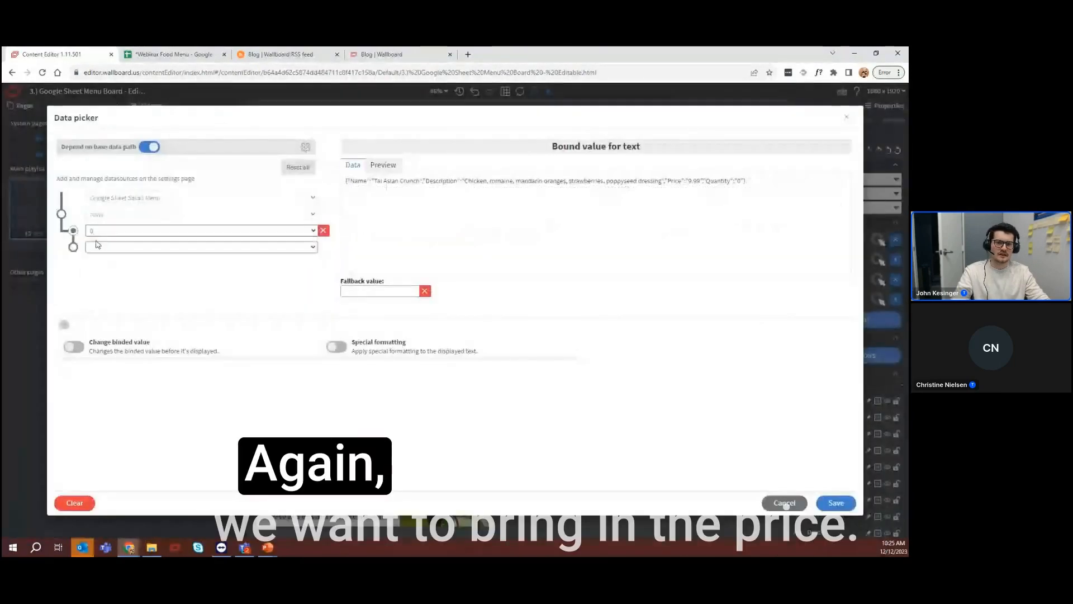
click(106, 247)
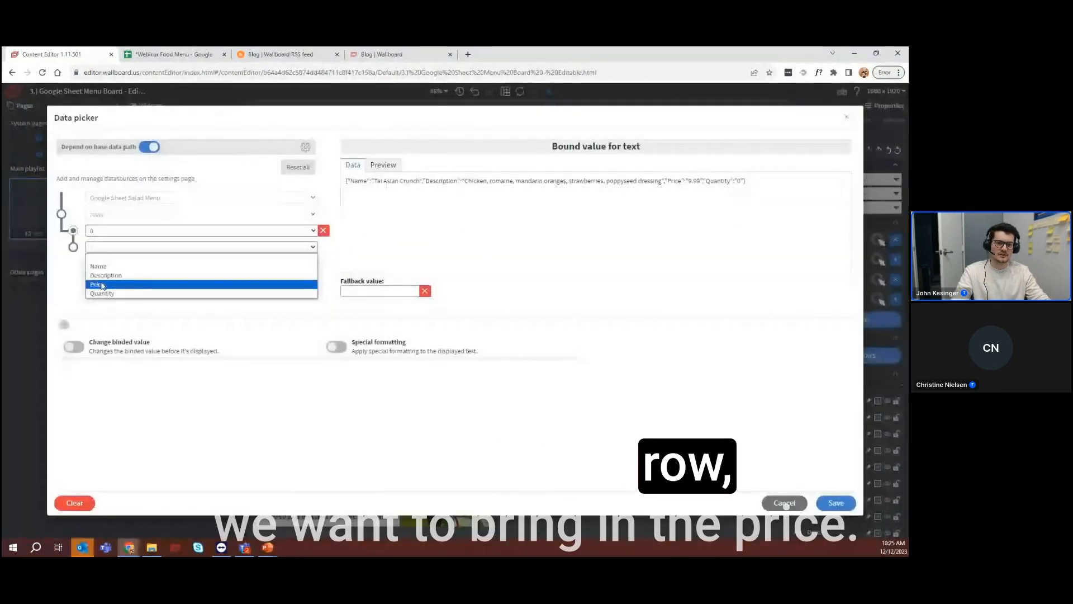
click(836, 503)
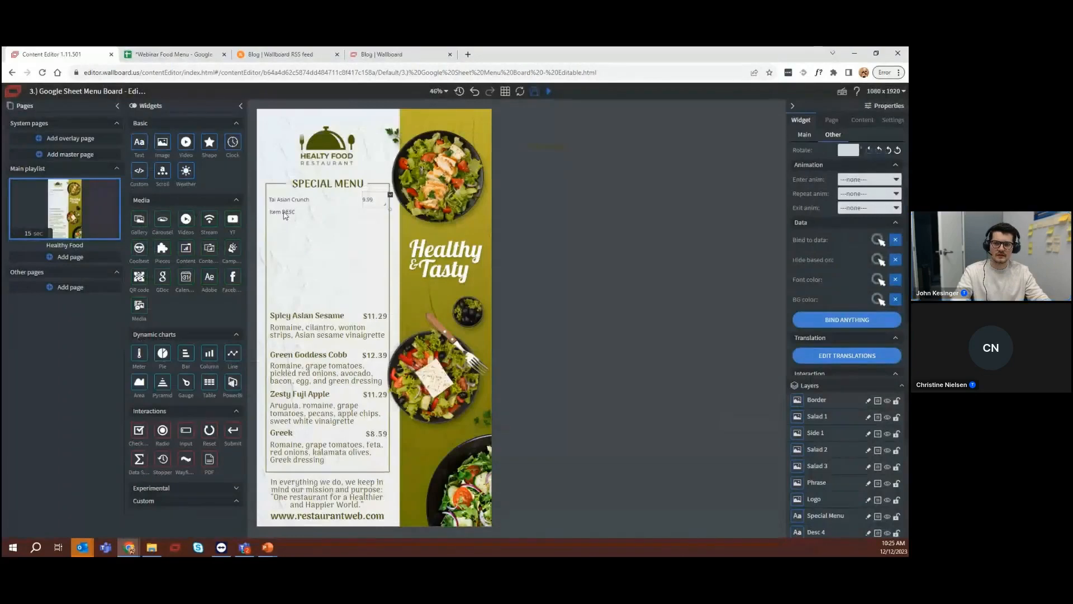
Bind the Item DESC widget to the Description field of row 0 in the Google Sheet Salad Menu and save the binding
click(285, 214)
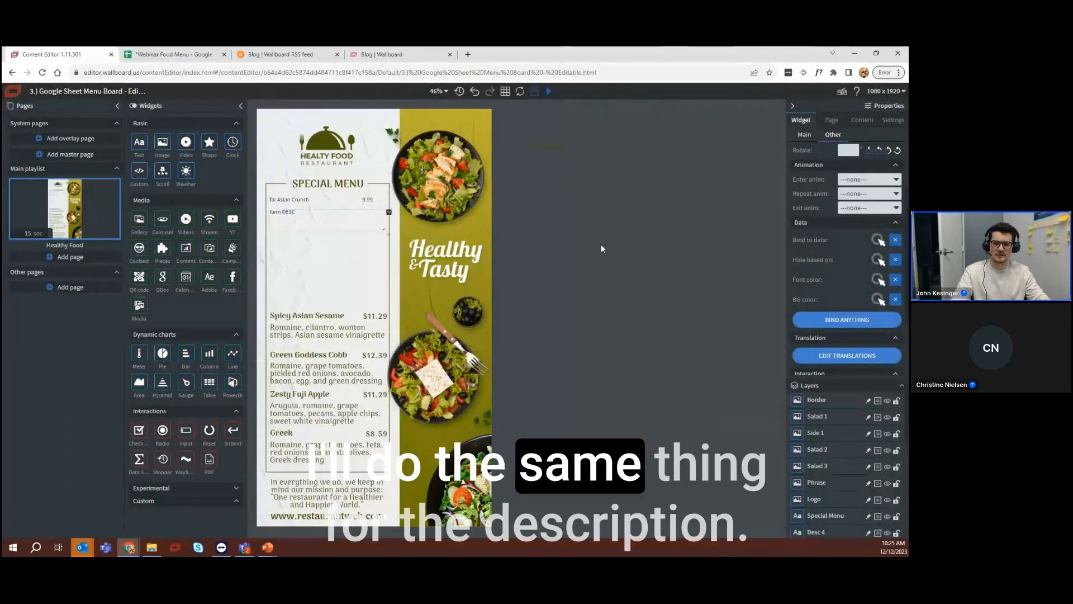
click(875, 240)
click(179, 230)
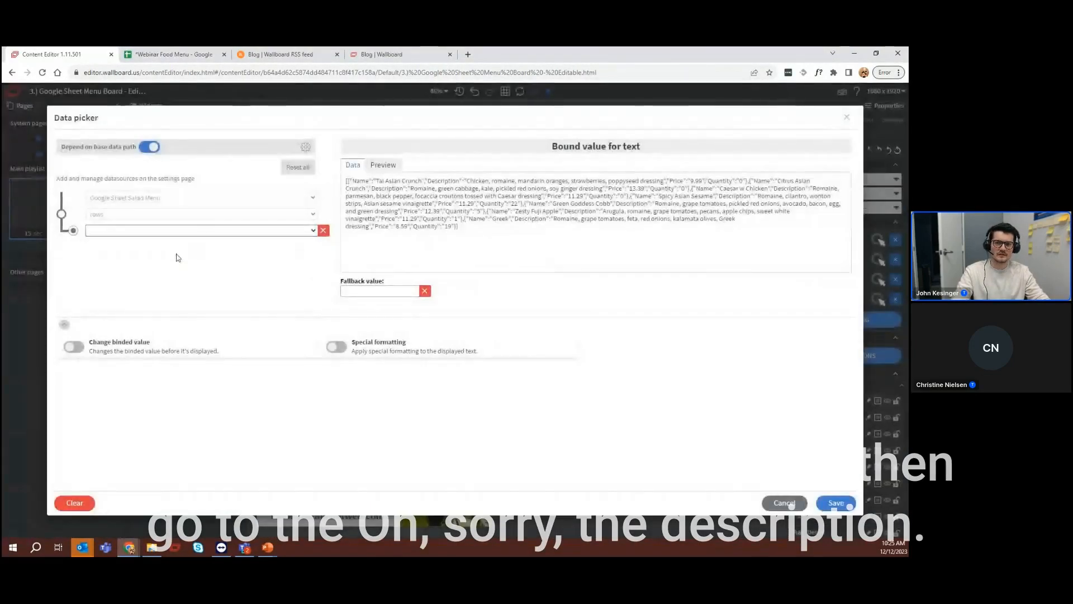
click(179, 258)
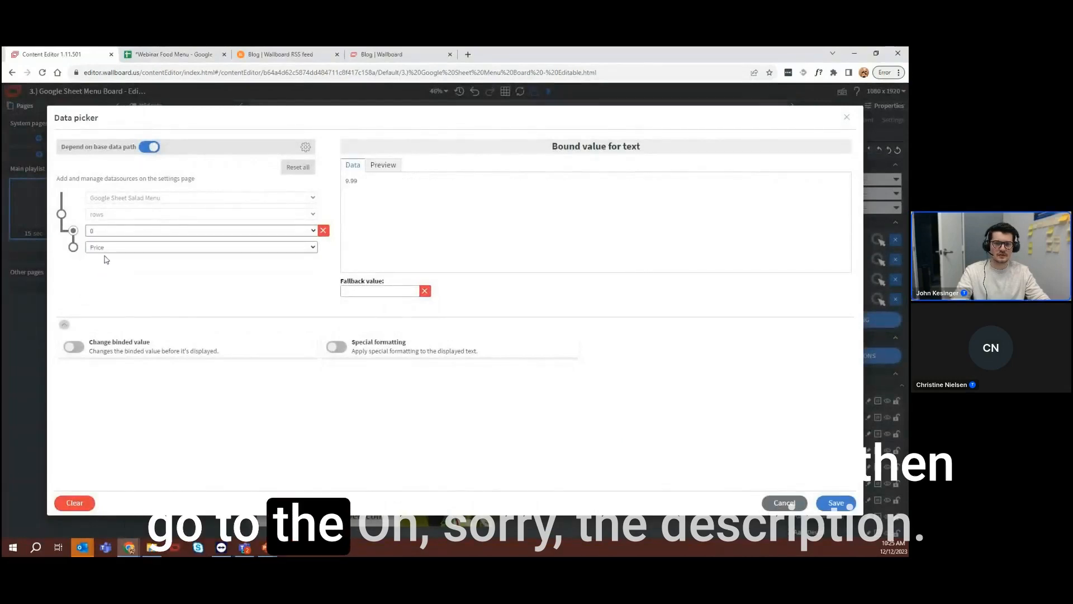
click(105, 266)
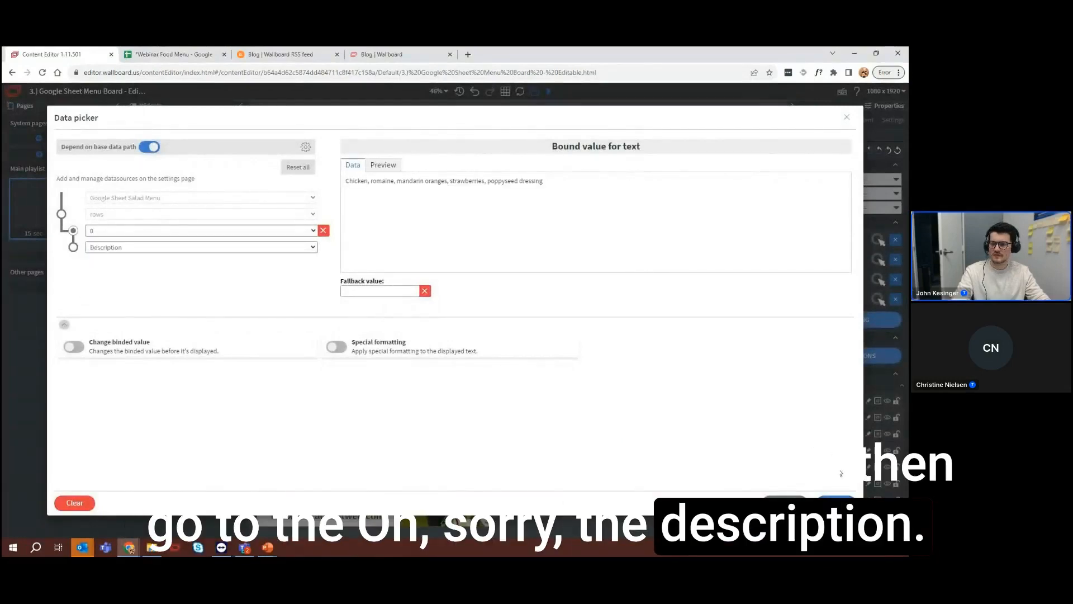
click(835, 500)
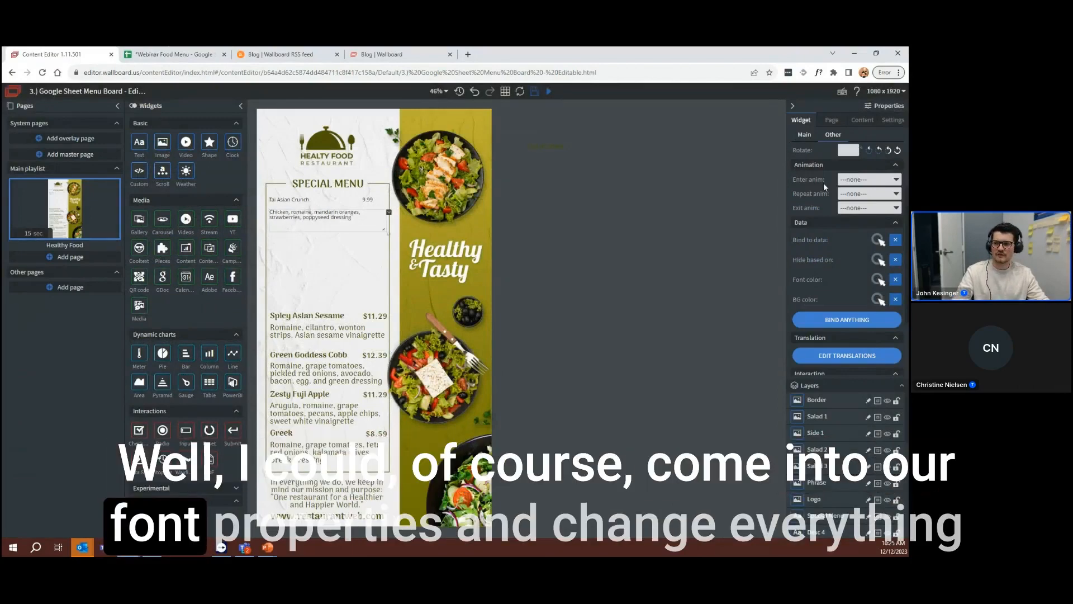
Copy only the font properties of the Spicy Asian Sesame description and paste that style onto the bound description of the first item
scroll(824, 190, up, 3)
click(804, 135)
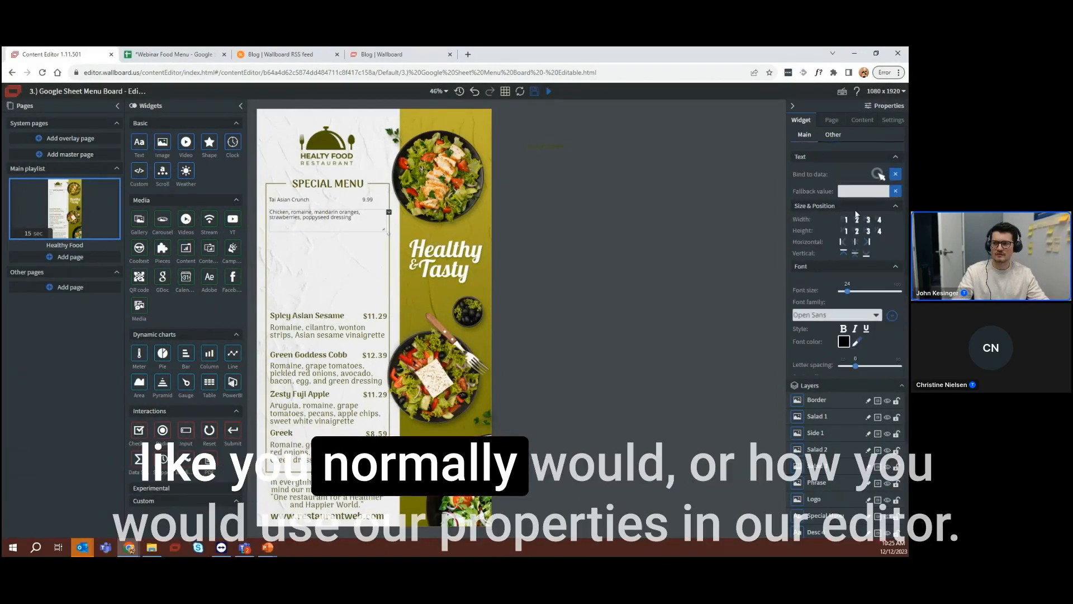
scroll(859, 252, down, 2)
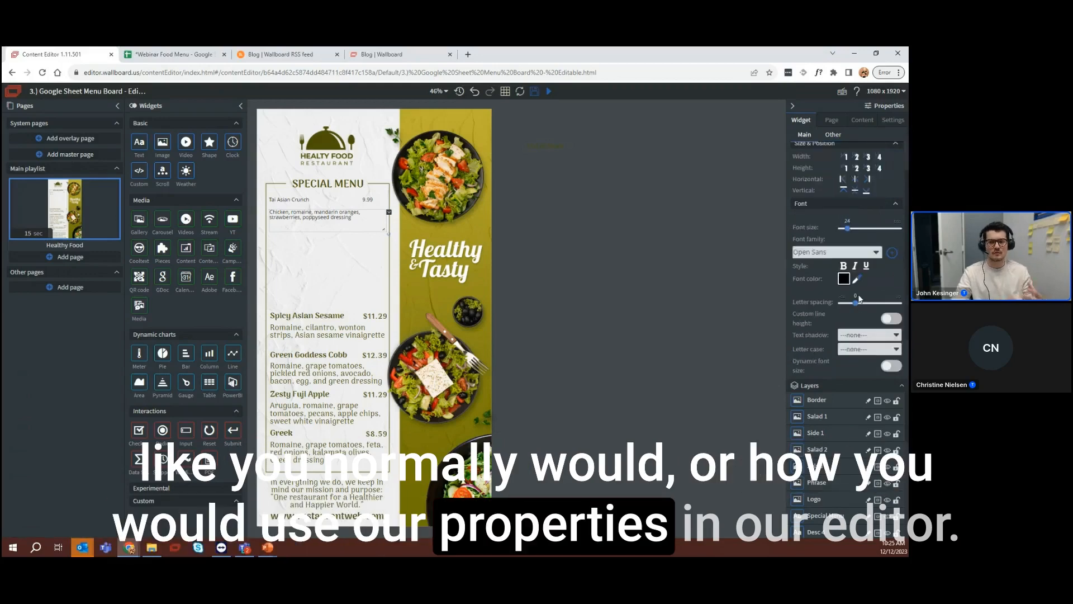
click(310, 335)
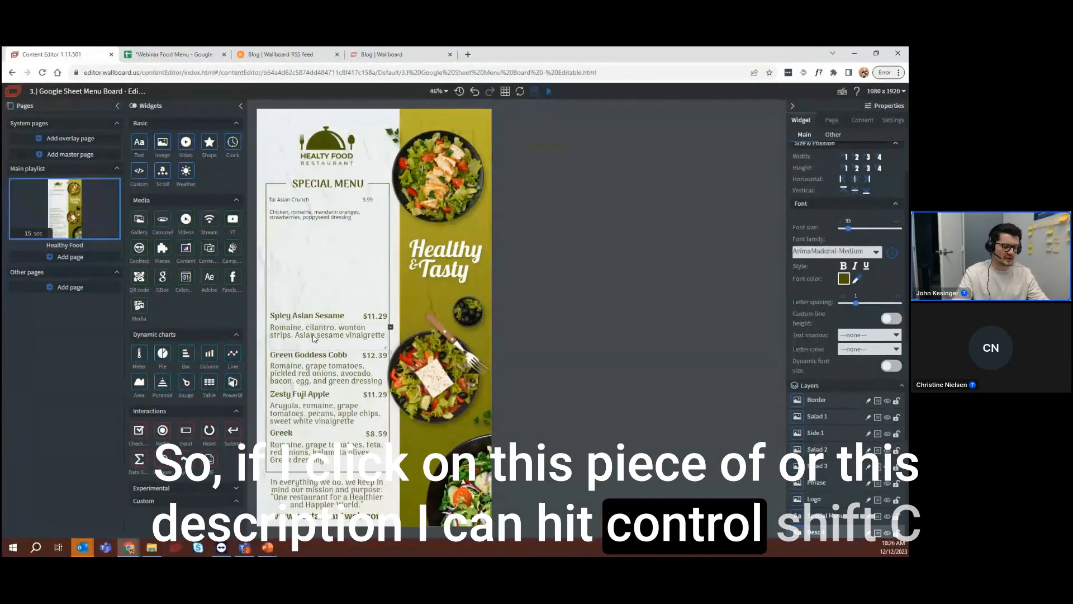
key(ctrl+shift+c)
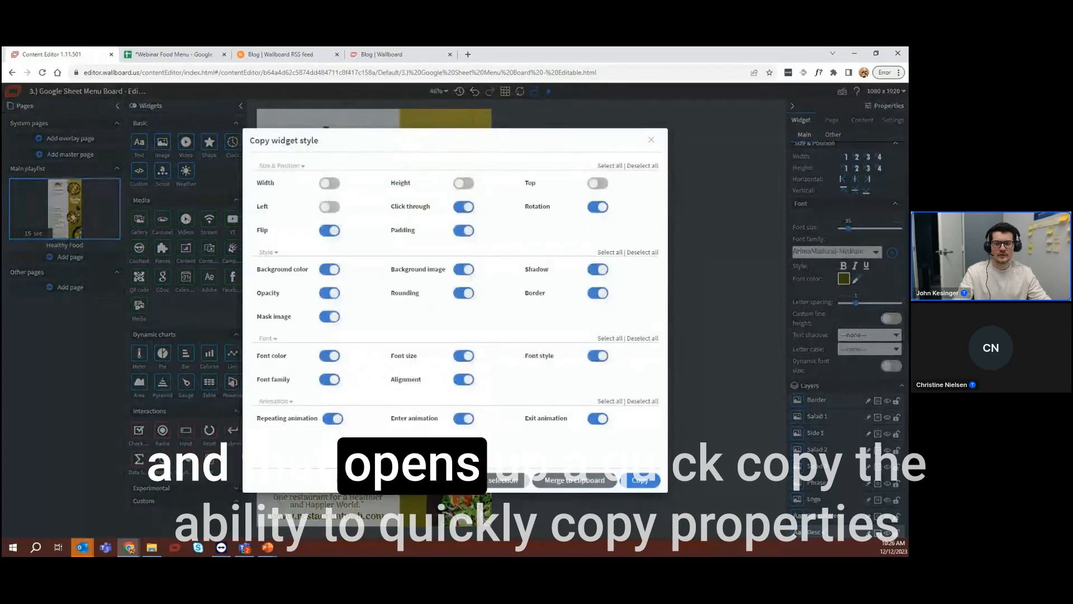
click(423, 480)
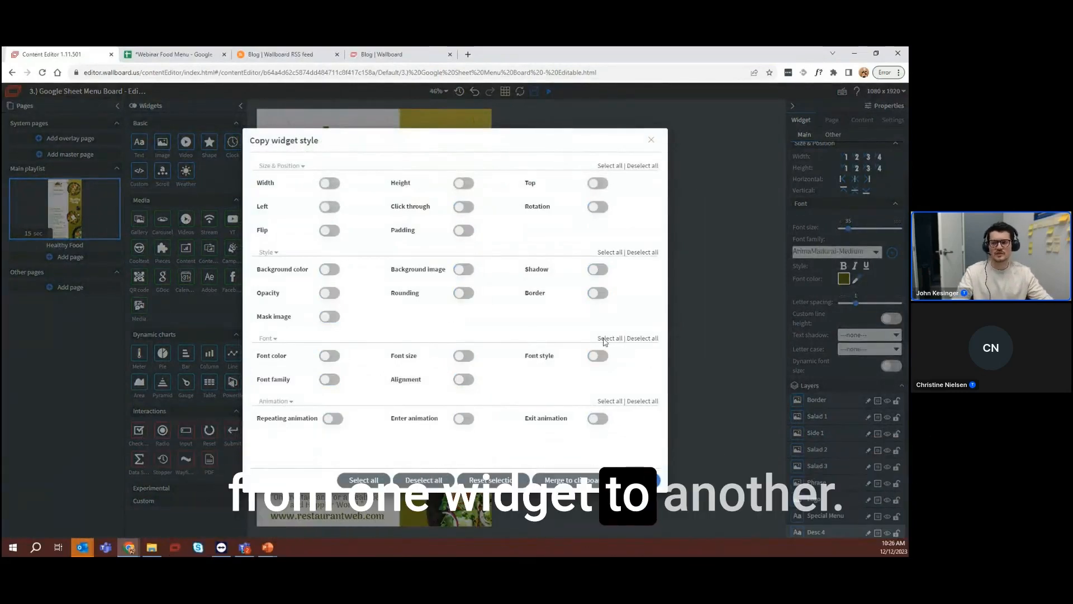
click(609, 338)
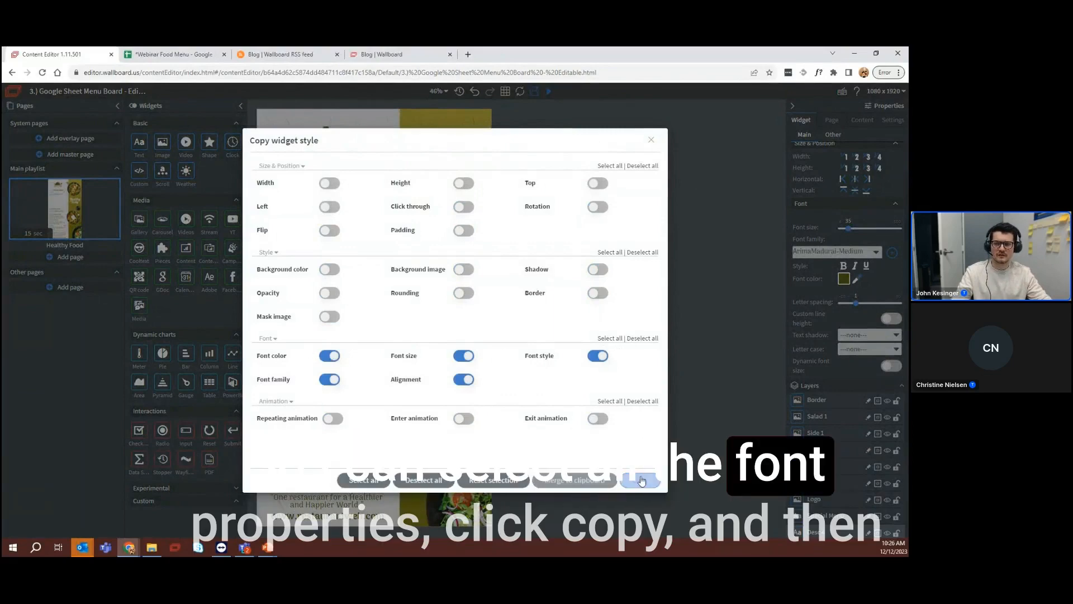
click(642, 480)
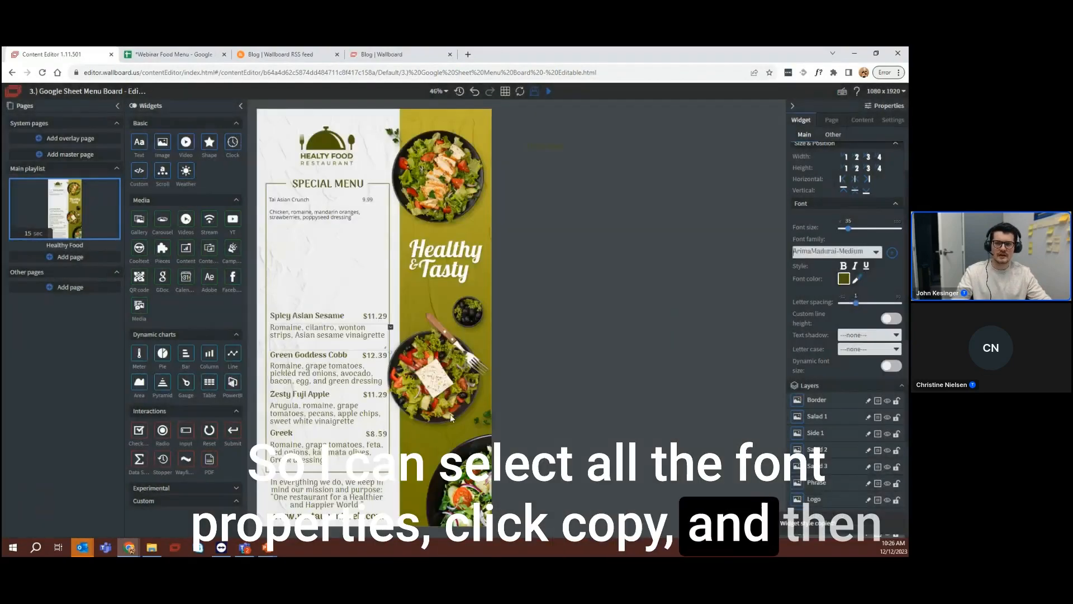
click(309, 218)
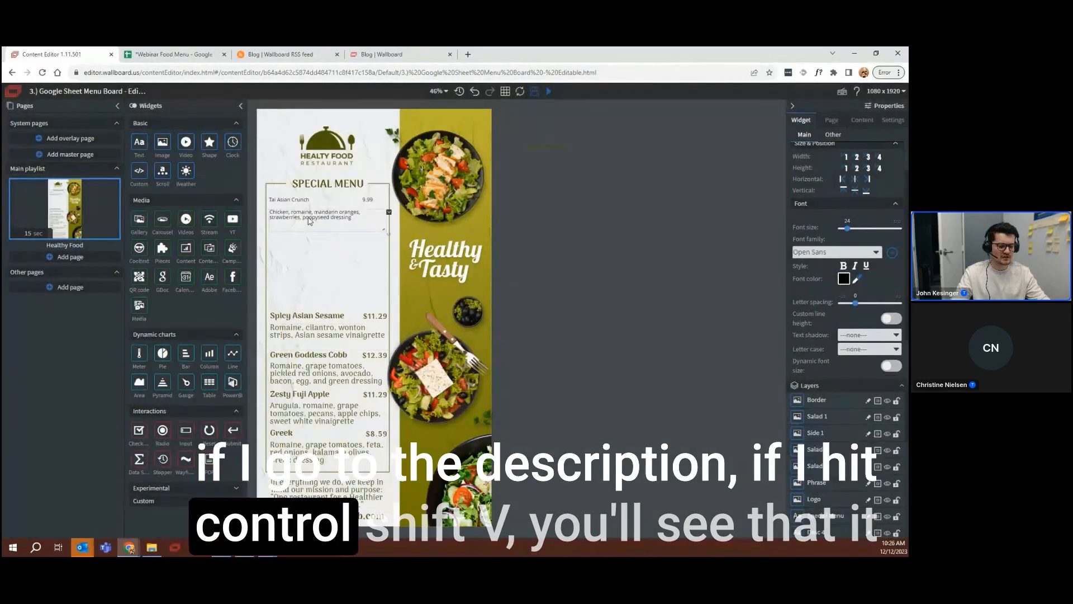
key(ctrl+shift+v)
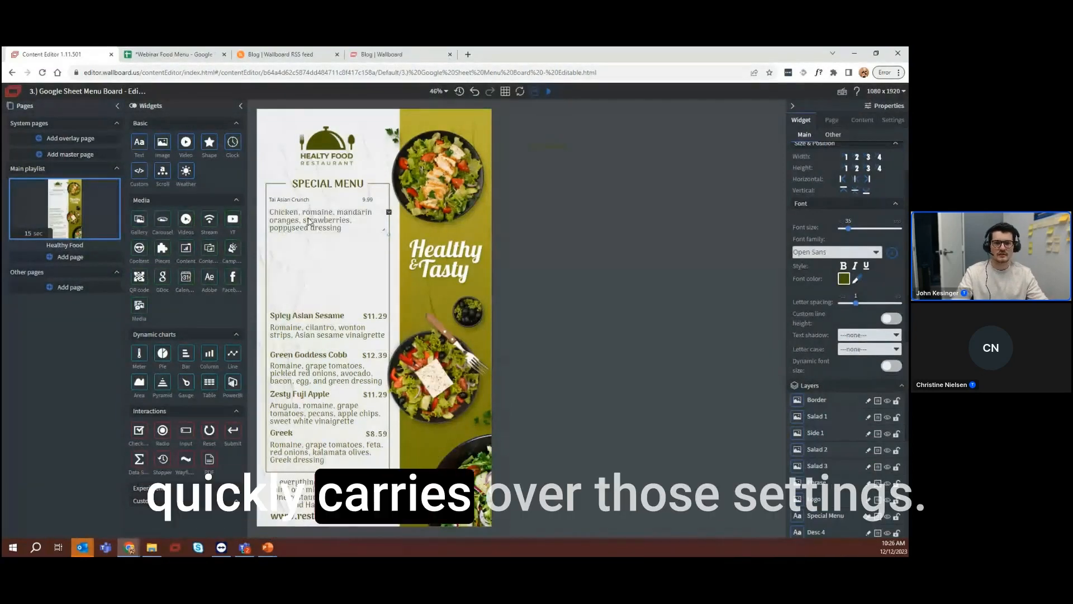
Copy the font style of the Spicy Asian Sesame title and paste it onto the bound item name
click(304, 319)
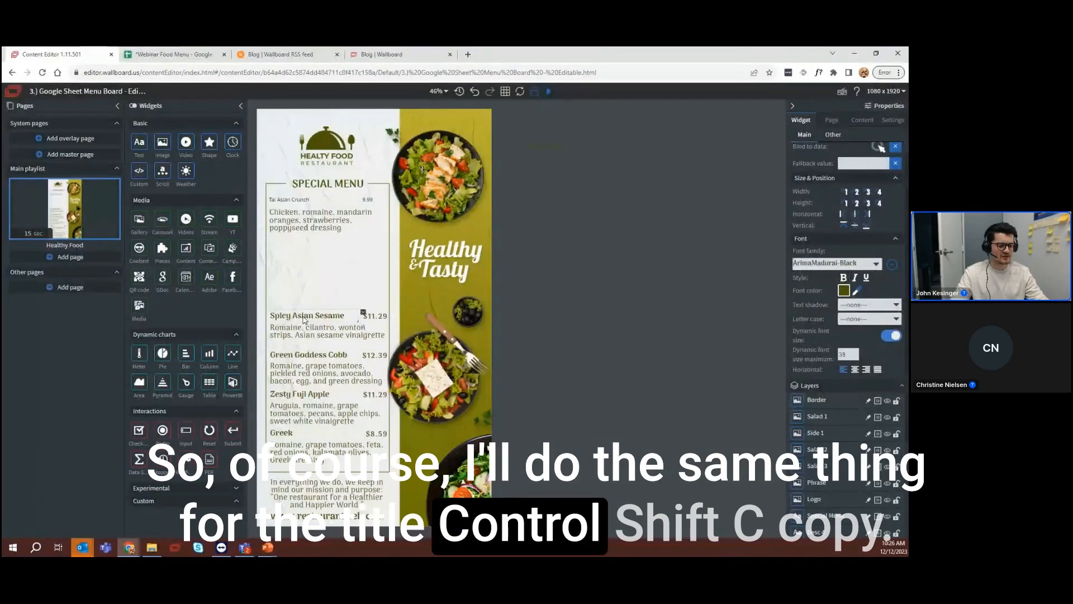
key(ctrl+shift+c)
click(642, 481)
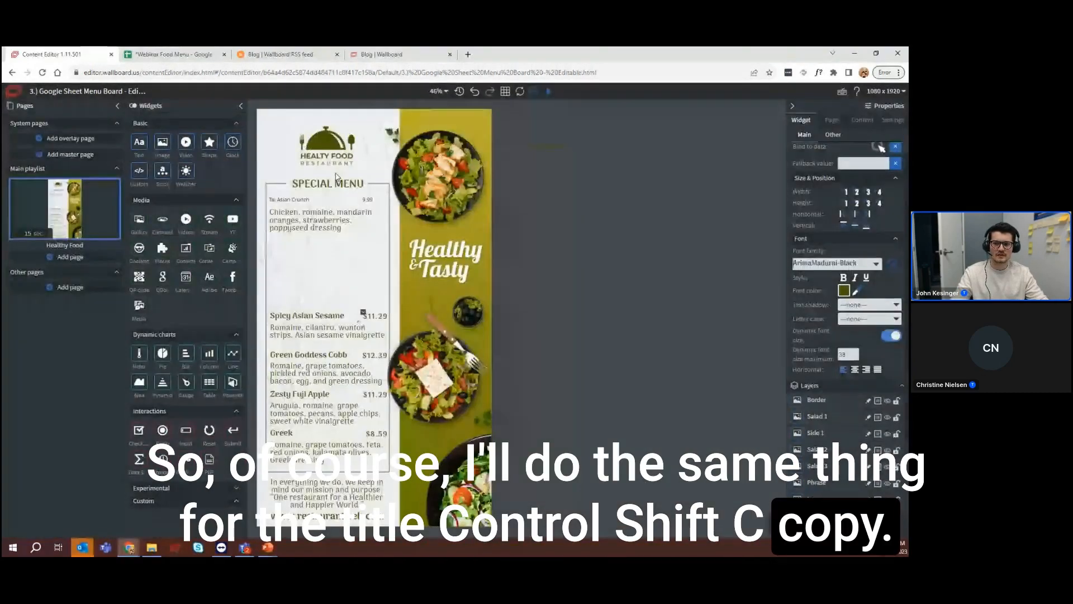
click(305, 201)
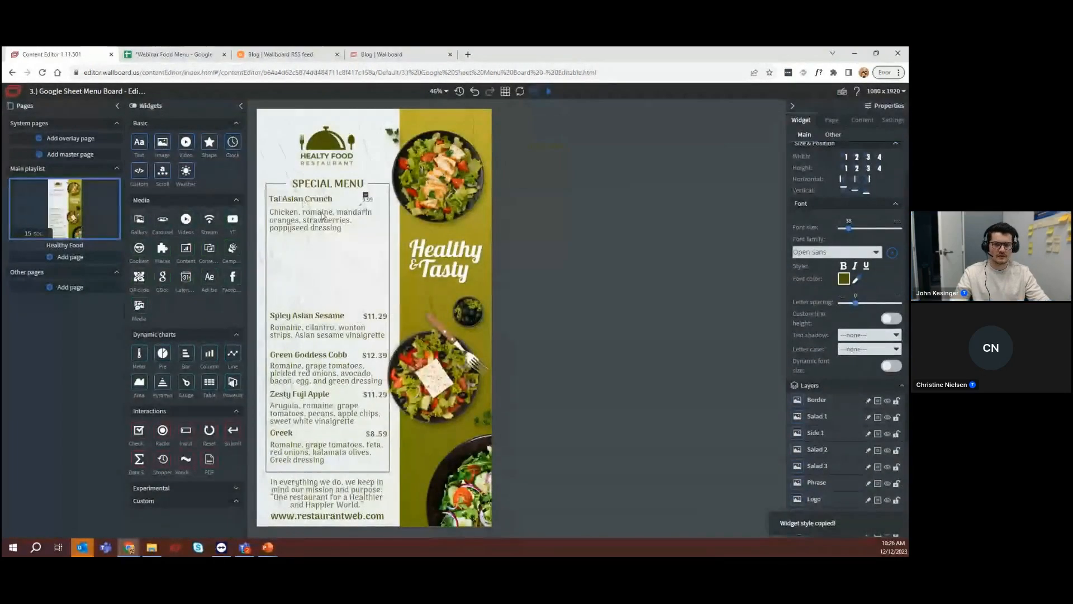
Copy the font style of the Spicy Asian Sesame price and paste it onto the bound price of the first item
click(383, 316)
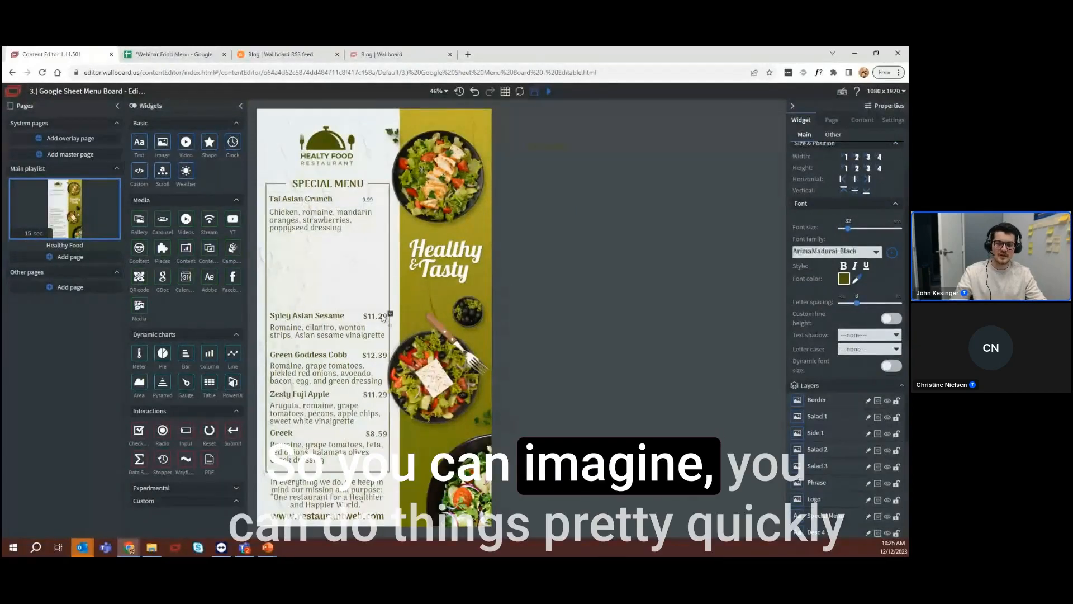
key(ctrl+shift+c)
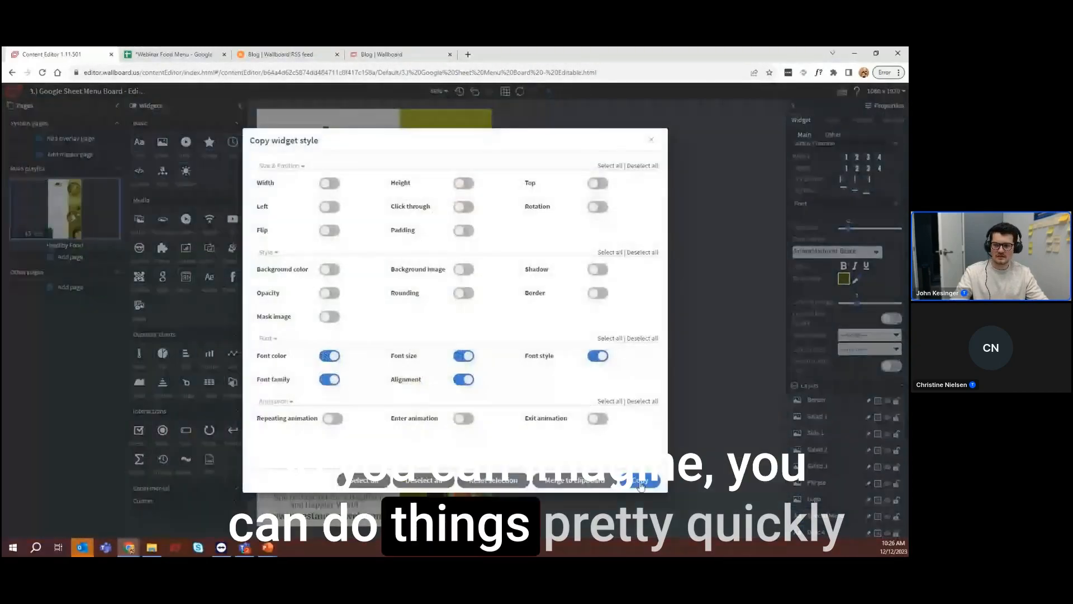
click(642, 481)
click(374, 203)
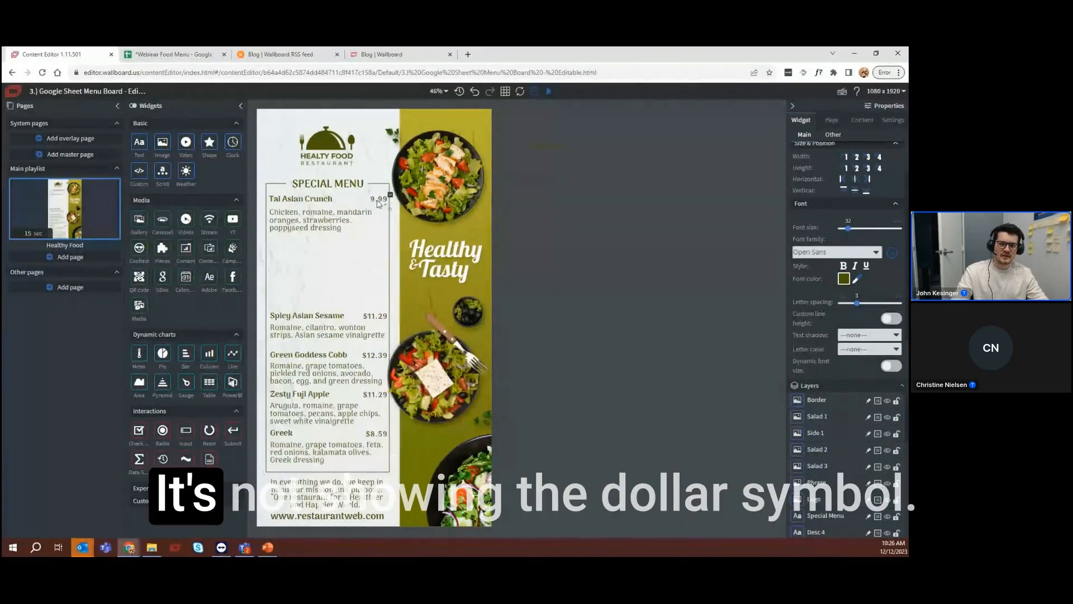
Check the price format in the Google Sheet, then add a $ before the first item's bound price with text special formatting and save
click(174, 56)
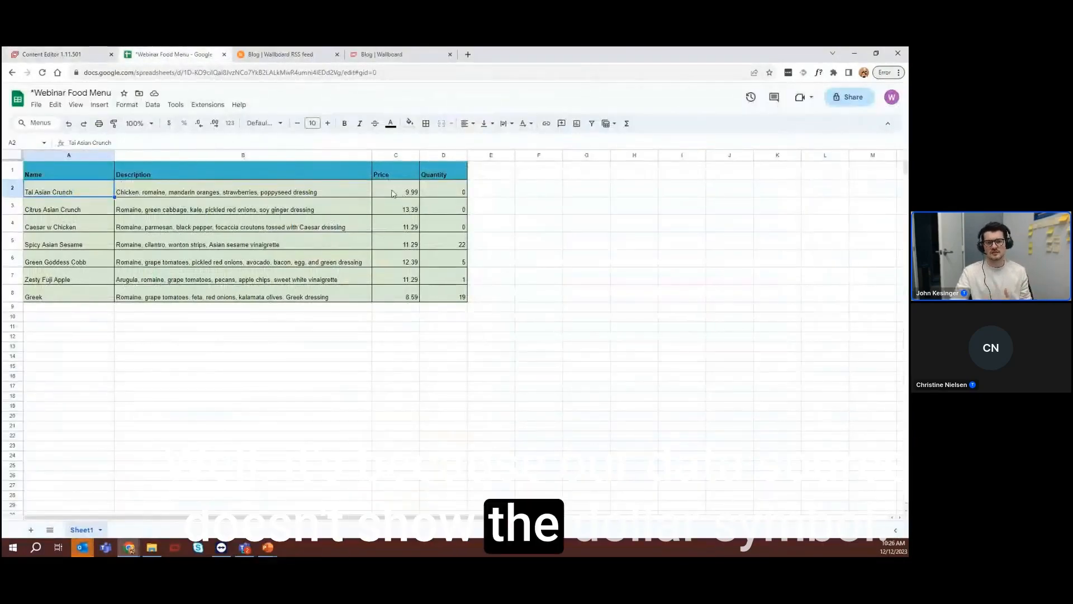
click(51, 56)
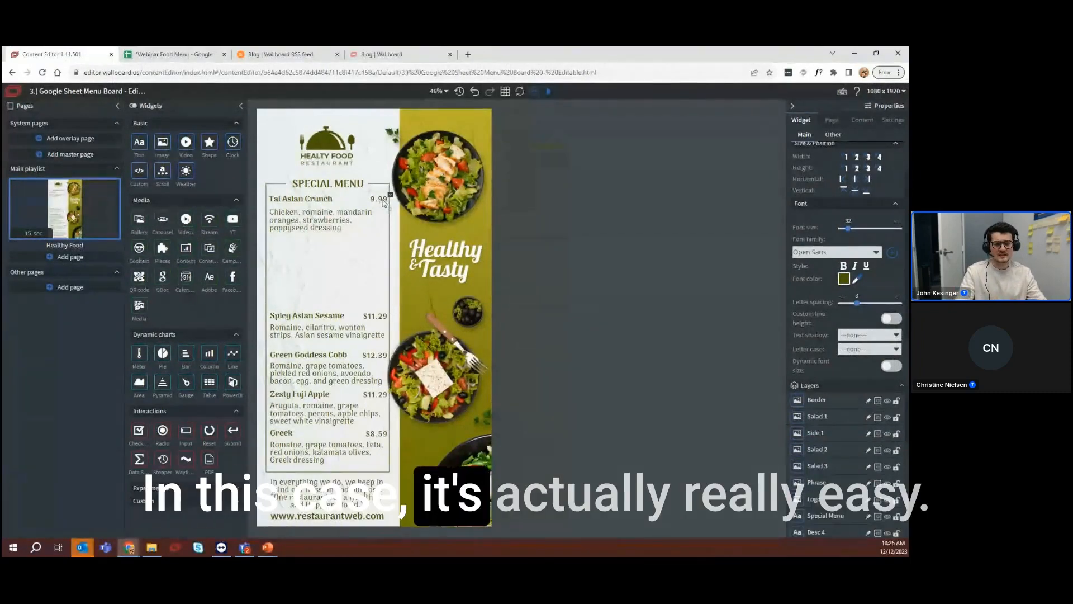
click(832, 135)
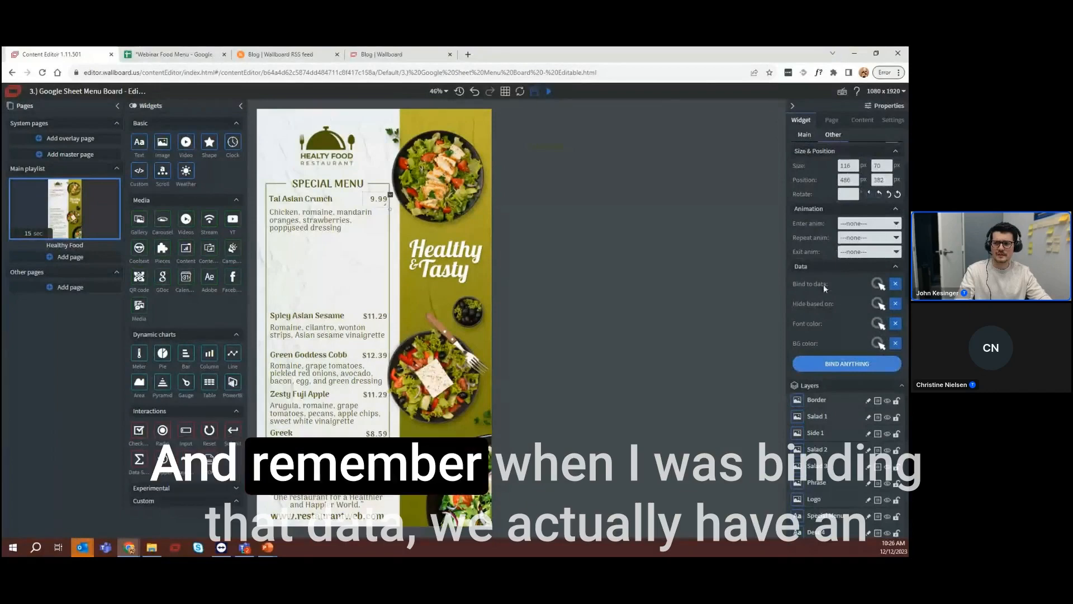
click(878, 284)
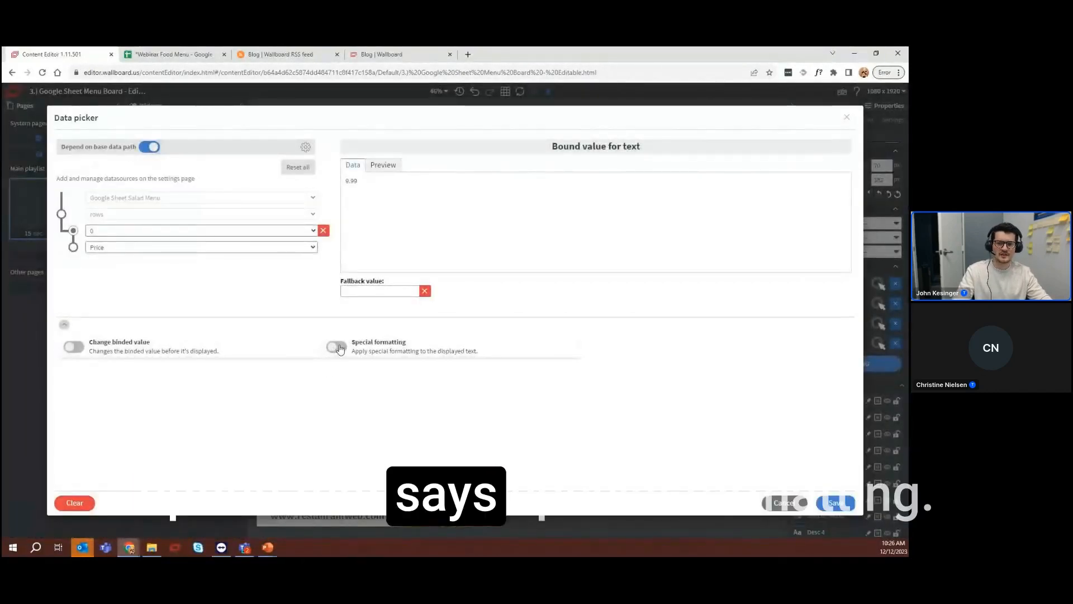
click(337, 347)
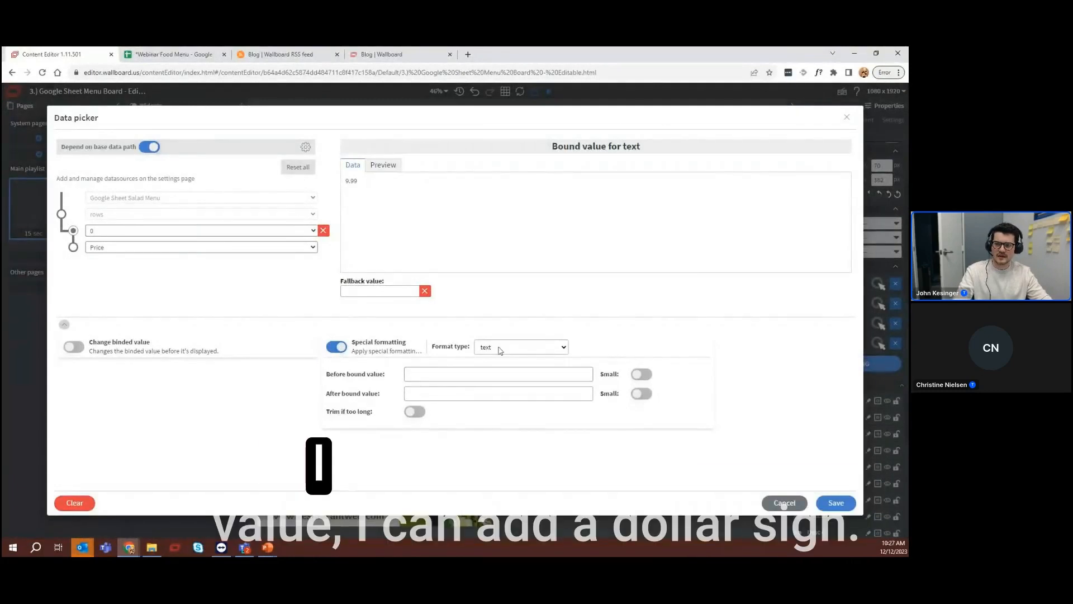
click(422, 372)
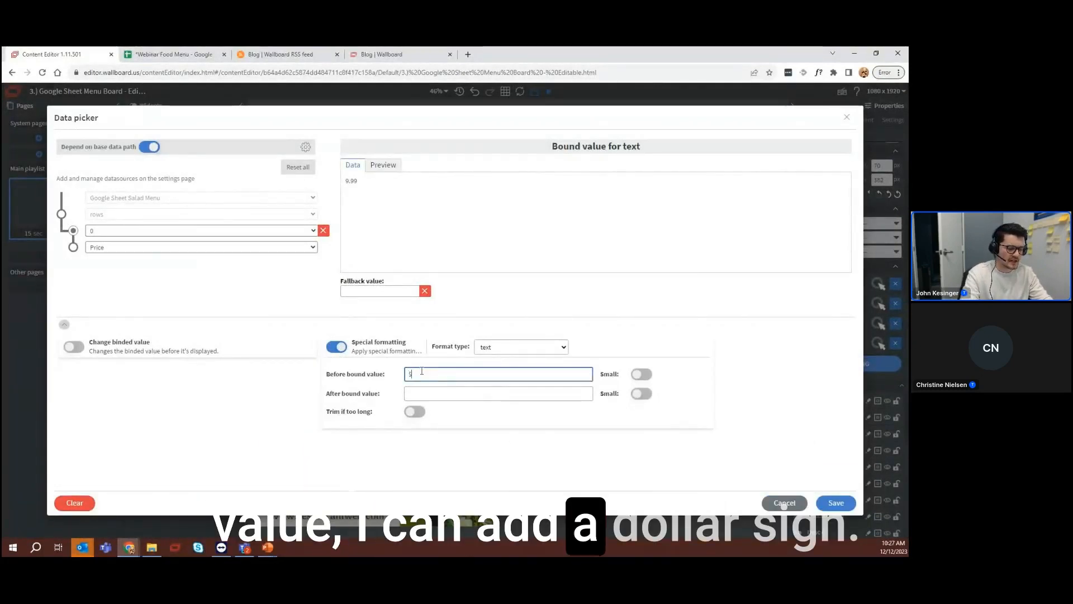
click(841, 504)
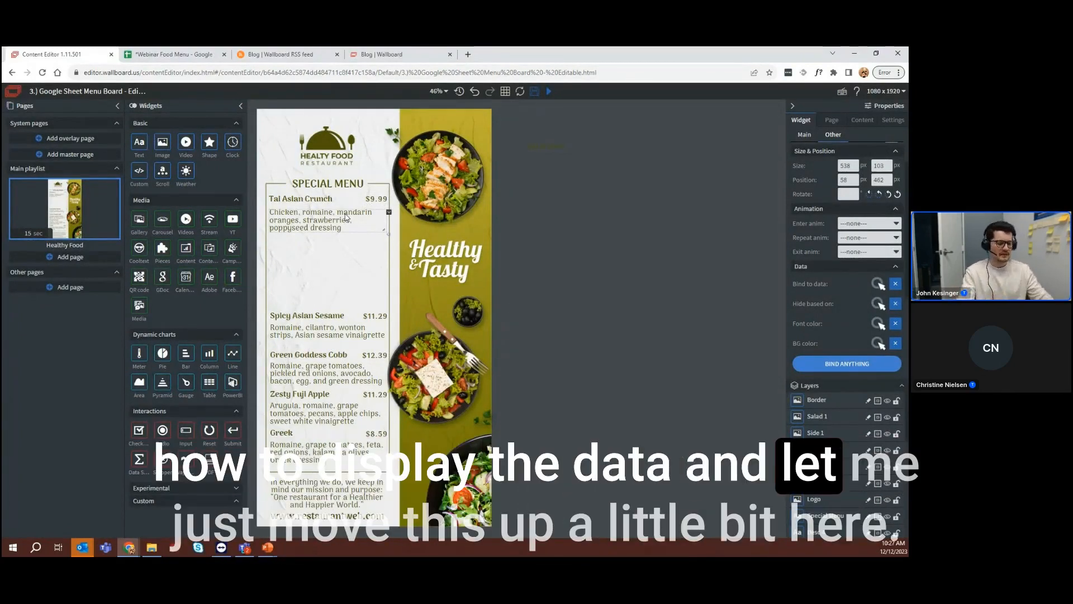
Nudge the first item's description up to a vertical position of 446 px, closer to its title
key(Up)
key(Up)
key(Up)
key(Up)
key(Up)
key(Up)
key(Up)
key(Up)
key(Up)
key(Up)
key(Up)
key(Up)
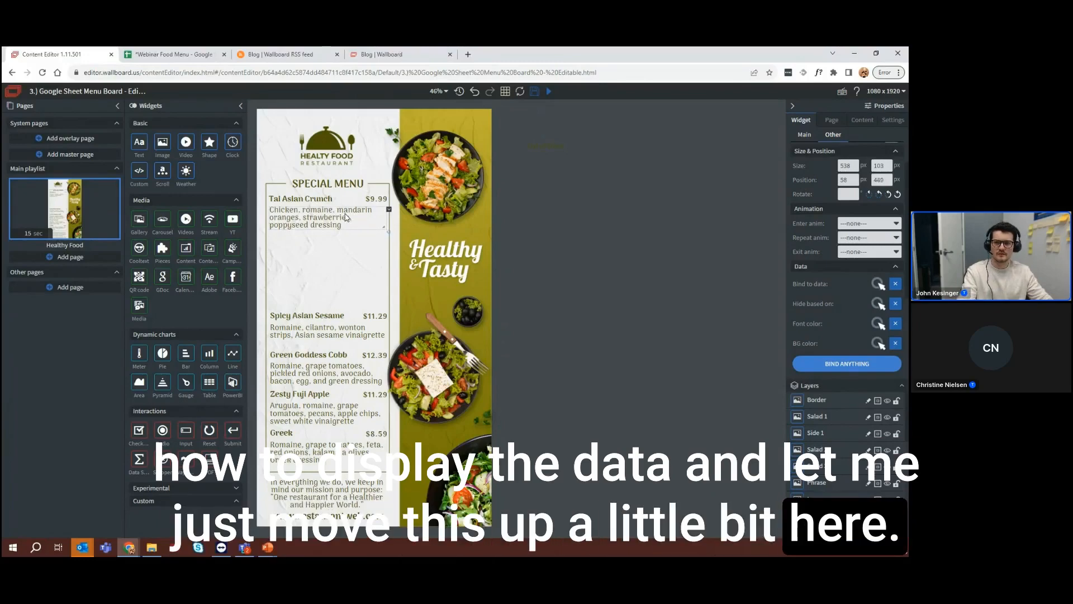
key(Up)
key(Up)
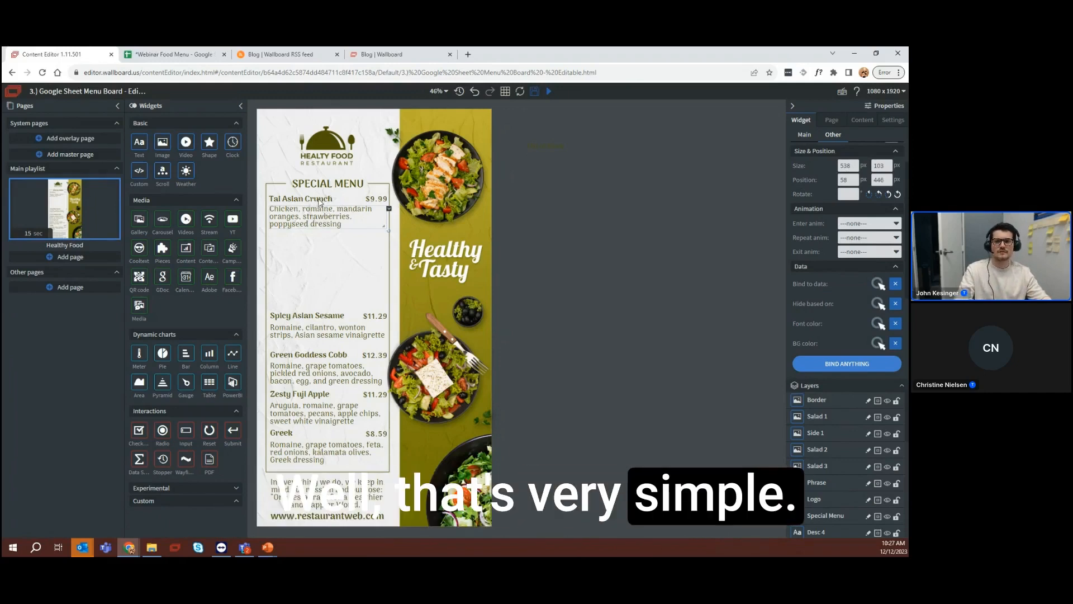
Enable dynamic font size on the Tai Asian Crunch title with a maximum of 38
click(294, 202)
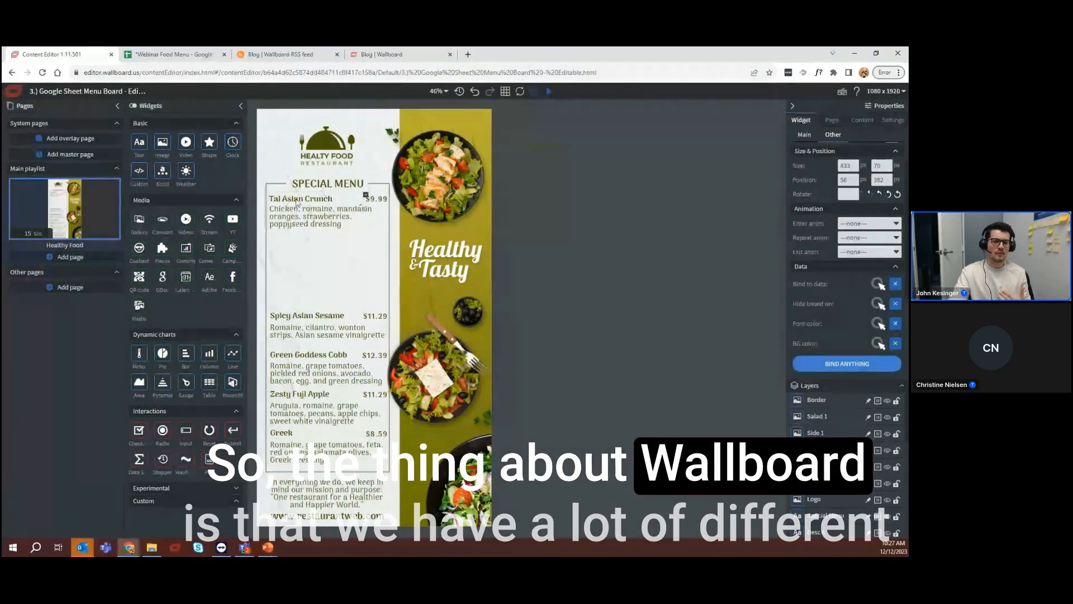
click(810, 139)
scroll(810, 189, down, 1)
scroll(822, 234, down, 2)
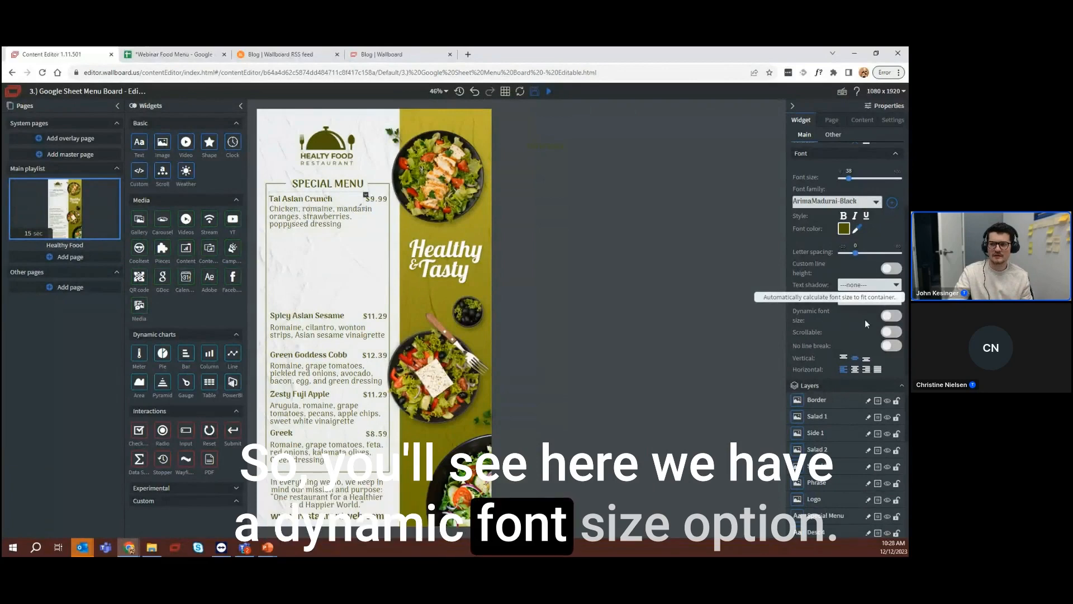
click(892, 317)
click(847, 354)
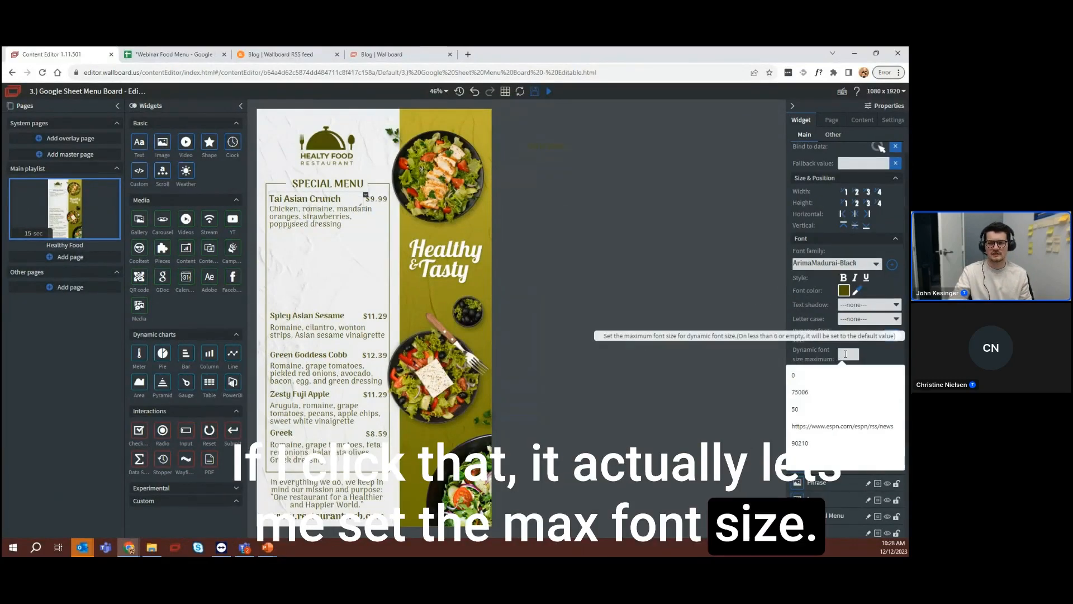
click(319, 316)
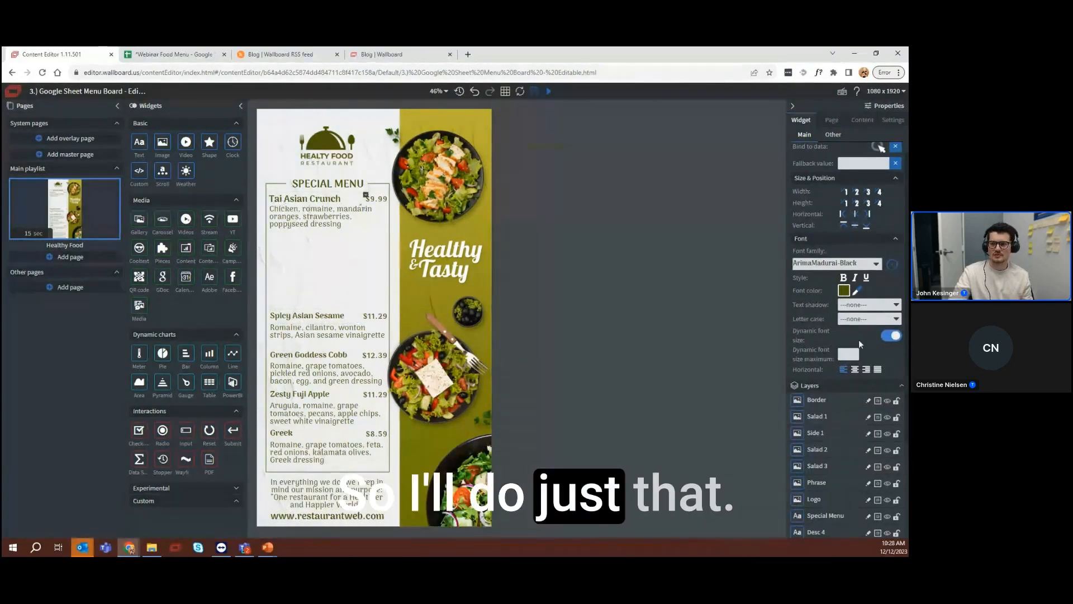
click(848, 354)
text(38)
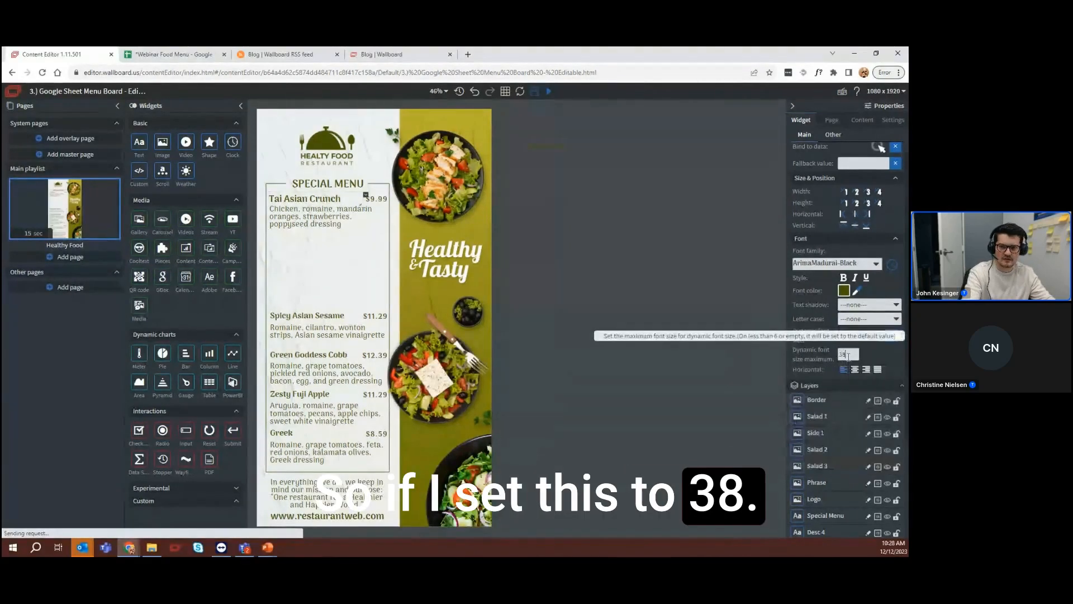
click(694, 290)
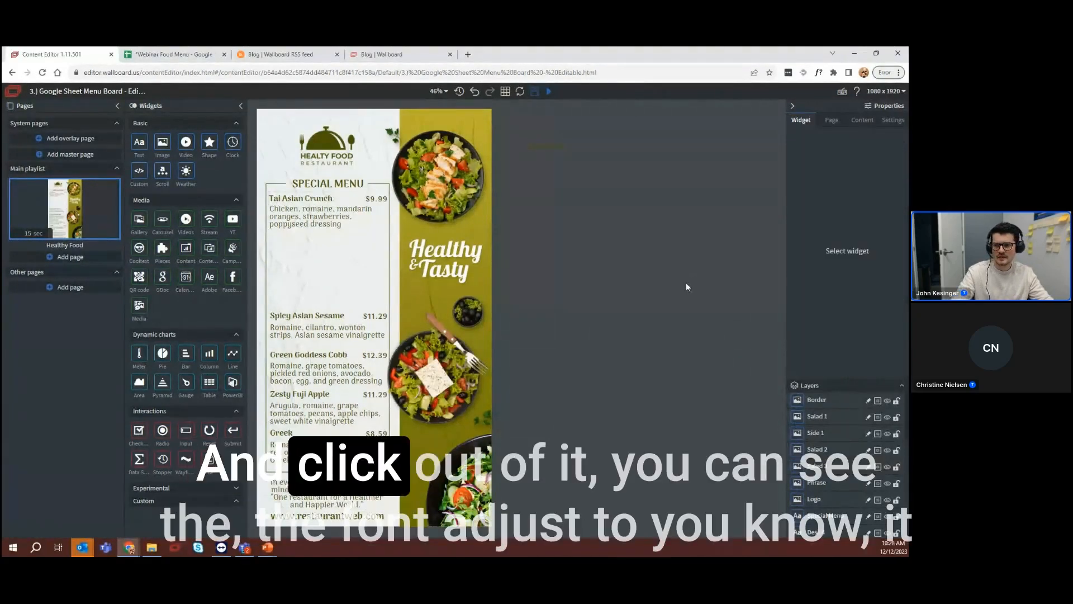
Bind the Tai Asian Crunch title's font color to the Quantity field of row 0 in the Google Sheet Salad Menu
click(311, 202)
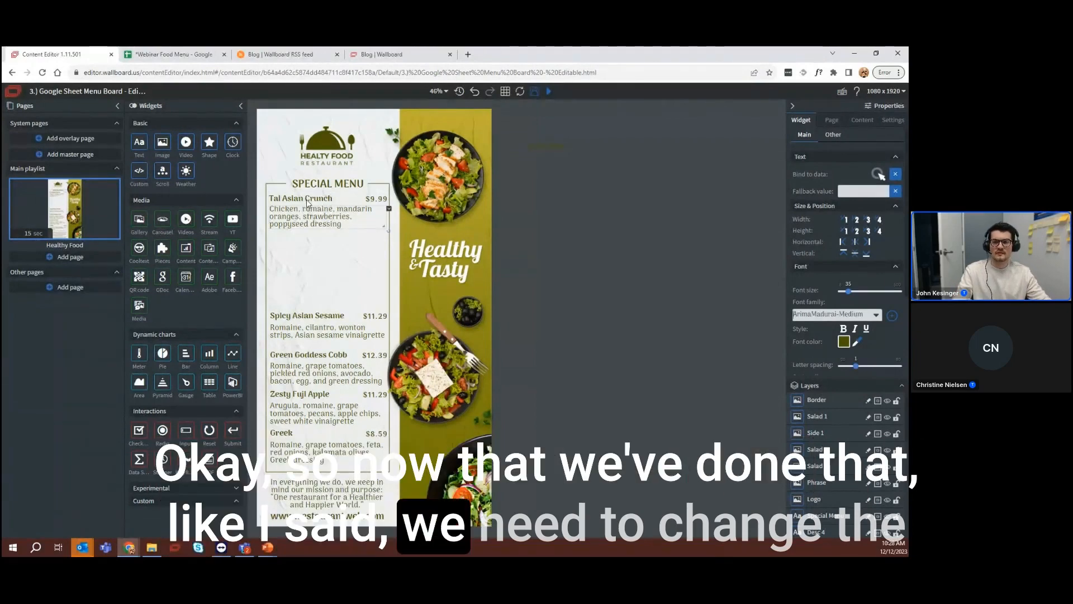
click(307, 201)
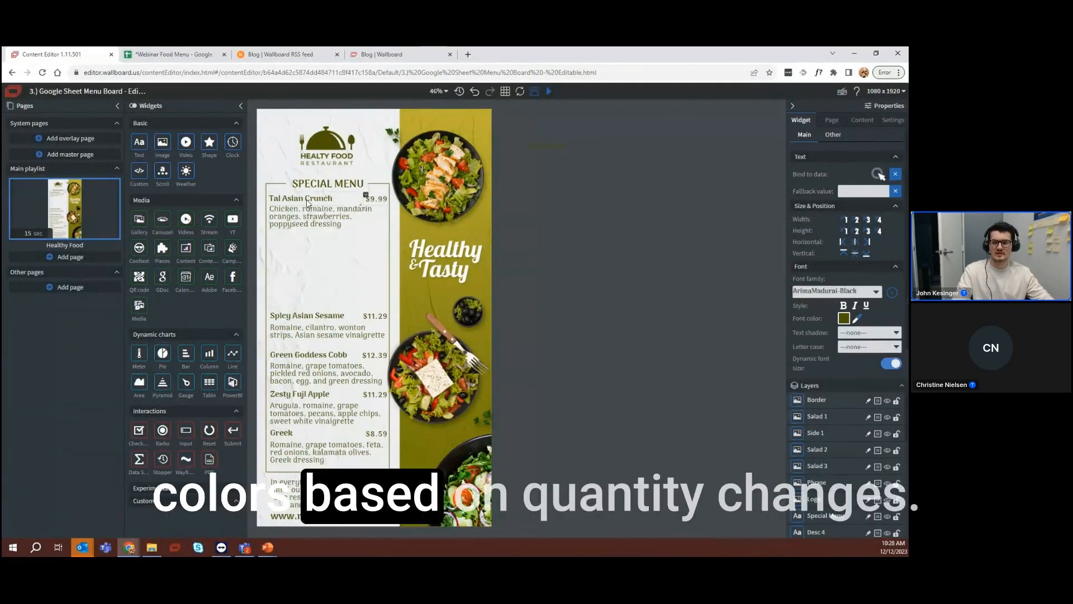
click(834, 134)
scroll(834, 303, down, 2)
scroll(834, 304, down, 1)
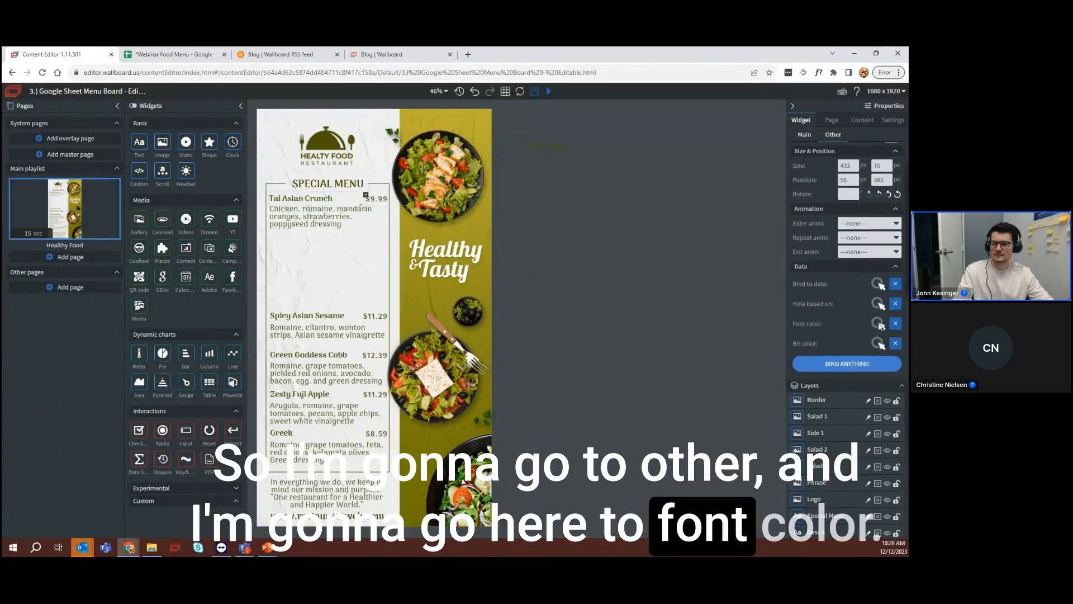
click(878, 324)
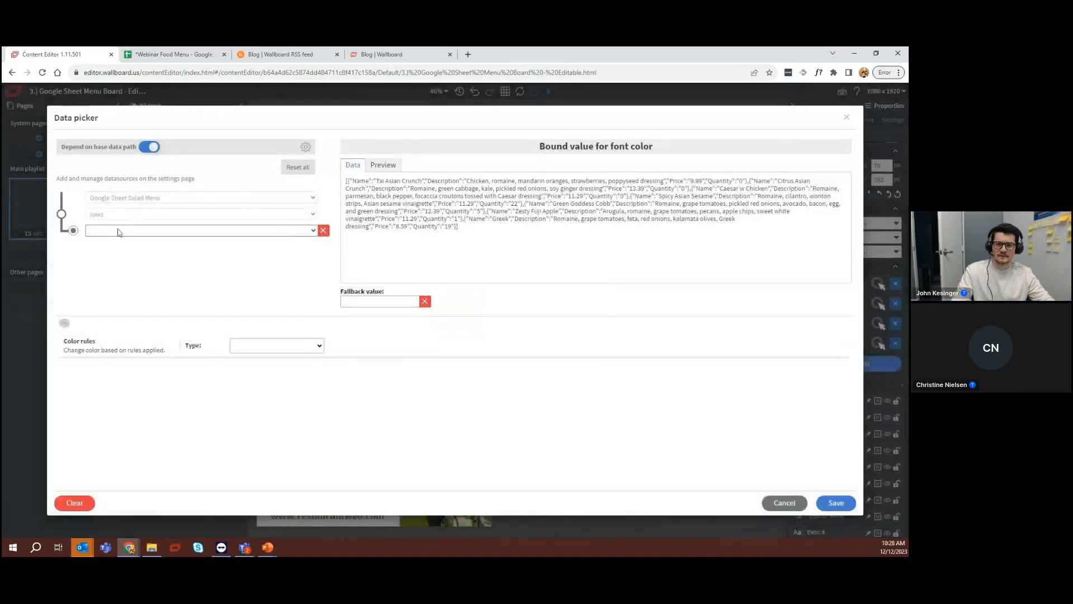
click(118, 232)
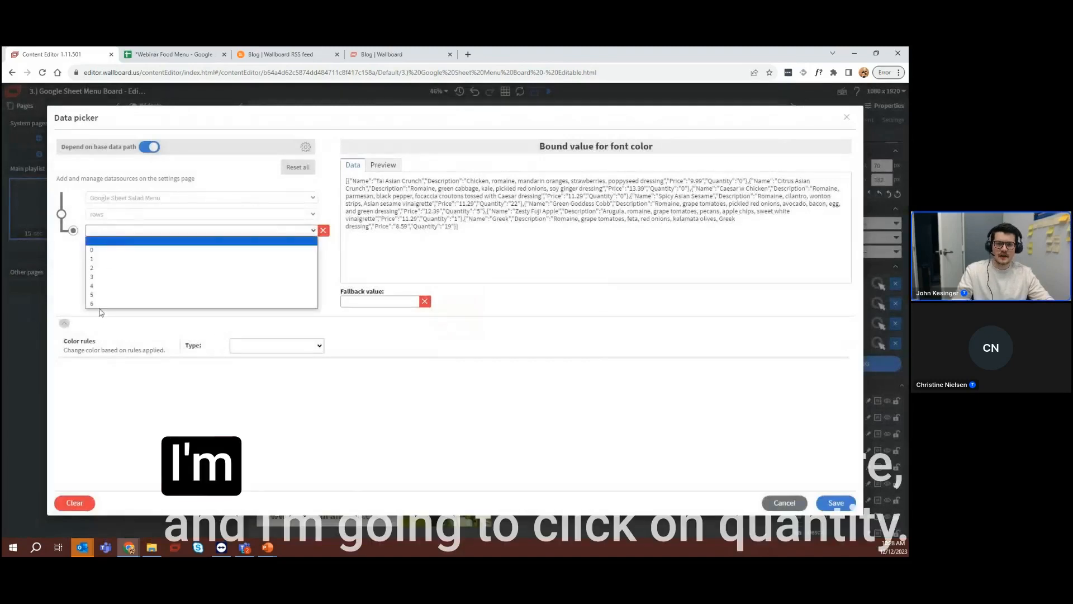
click(91, 251)
click(91, 250)
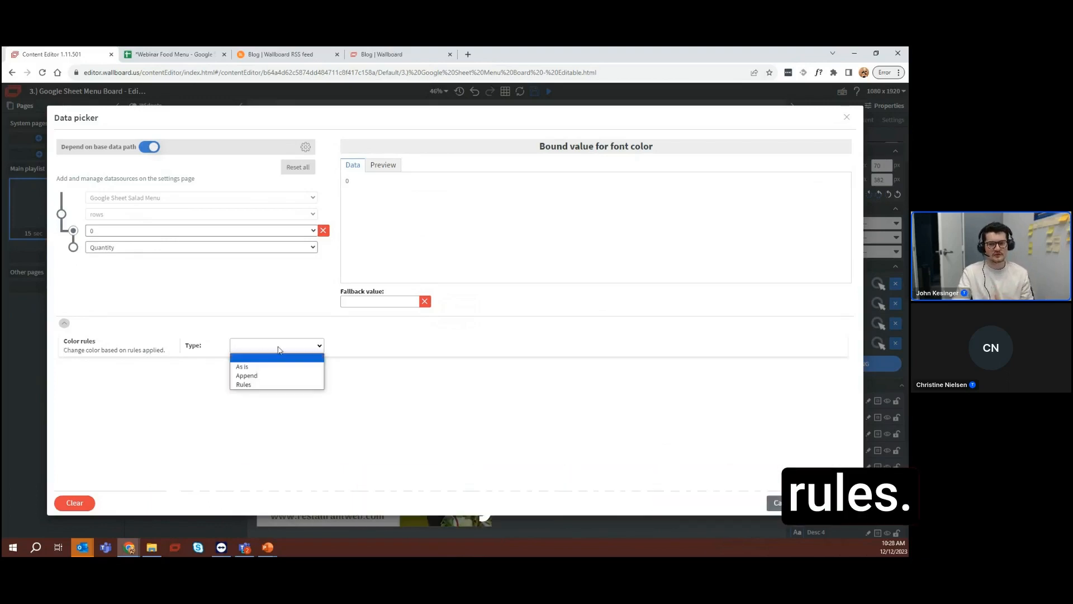
Set the font color binding's color rule type to Rules and load the No Quantity preset
click(246, 385)
click(166, 370)
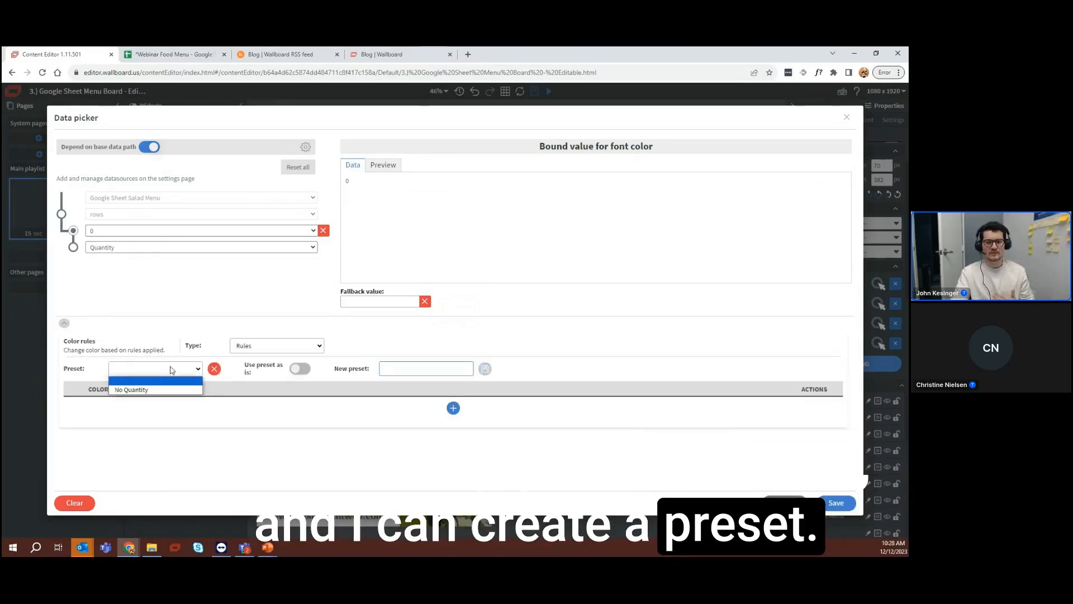
click(138, 391)
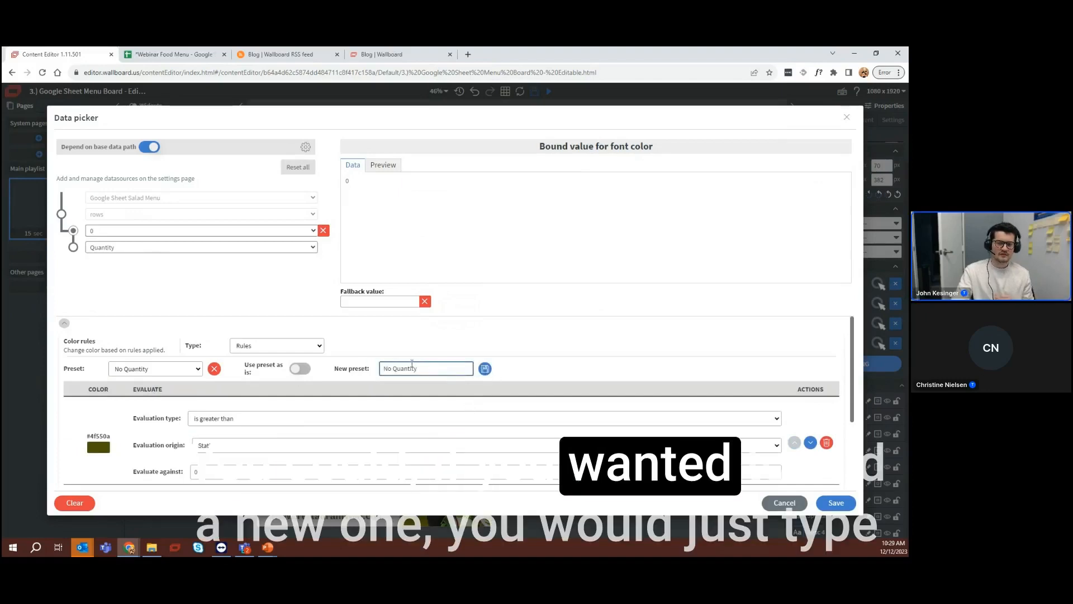
Examine the No Quantity preset's name, its two evaluation rules, and the color and opacity settings of each rule
drag(465, 372, 383, 363)
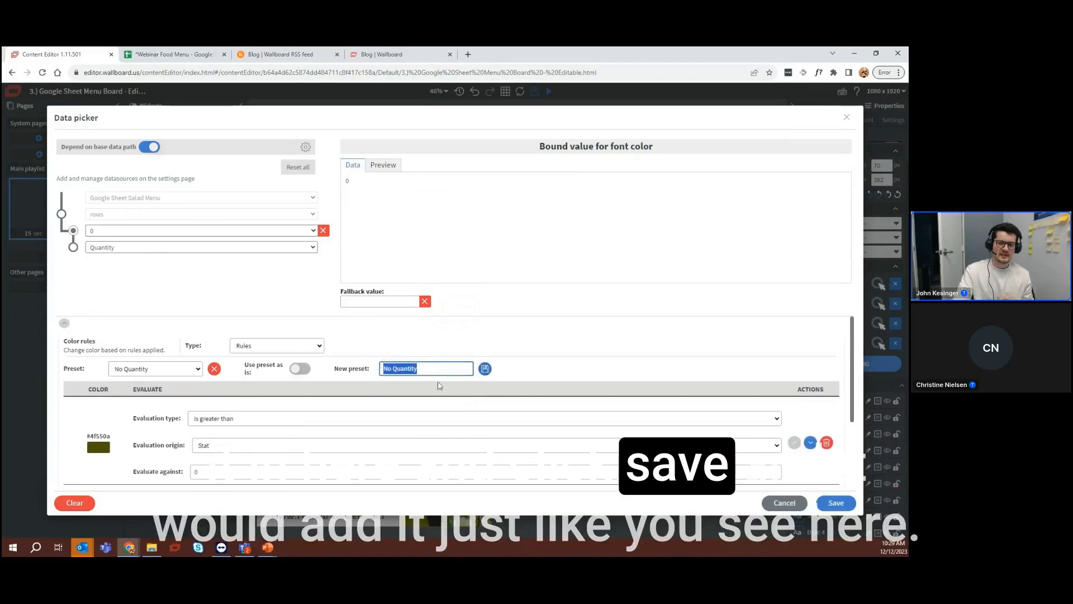
scroll(450, 477, down, 3)
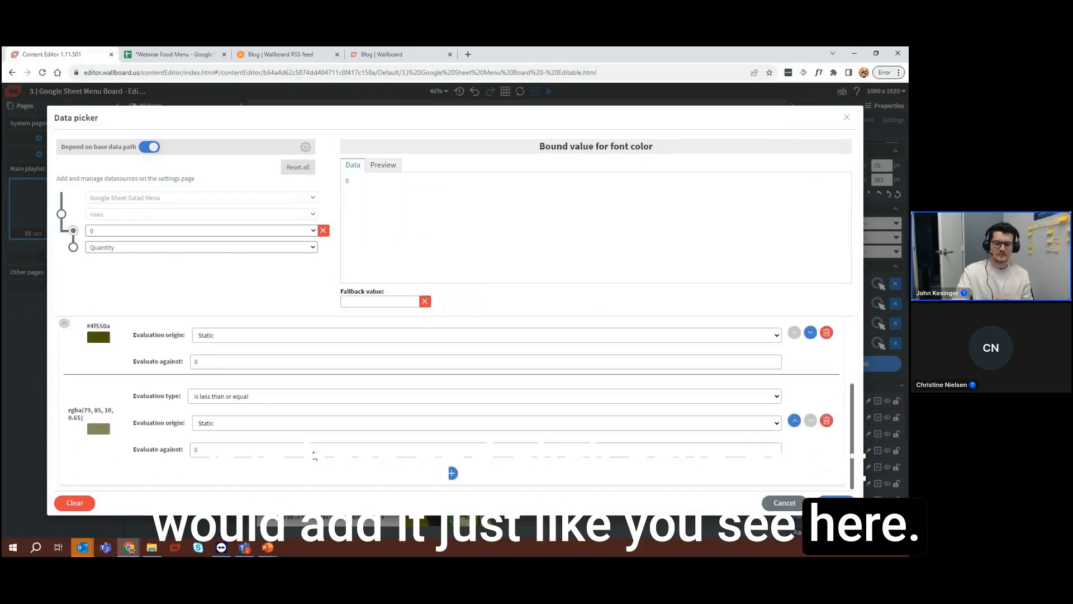
scroll(312, 455, up, 1)
scroll(229, 427, down, 1)
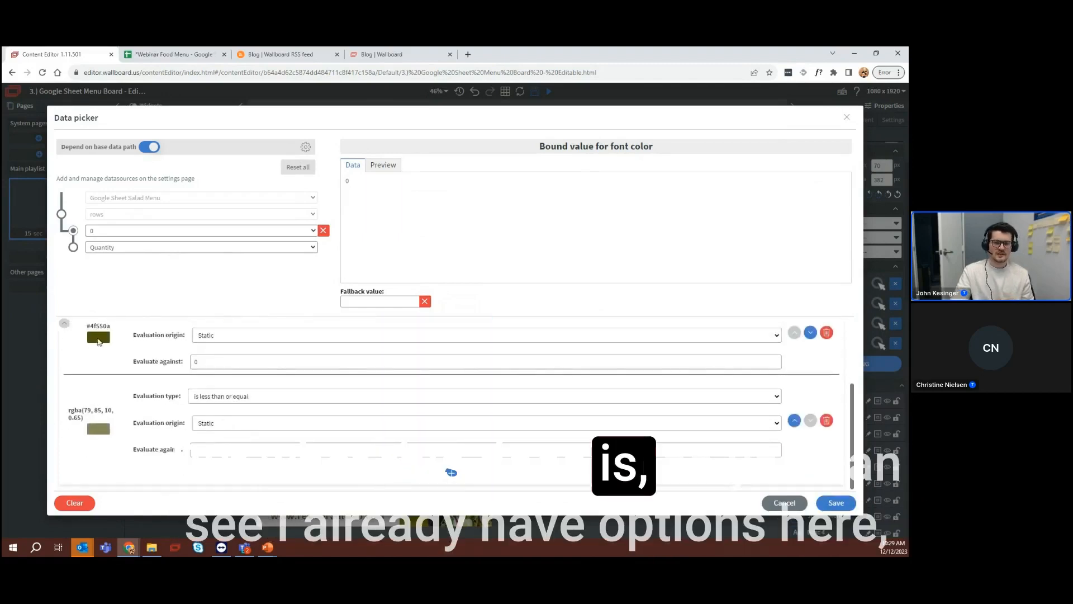
scroll(167, 384, up, 1)
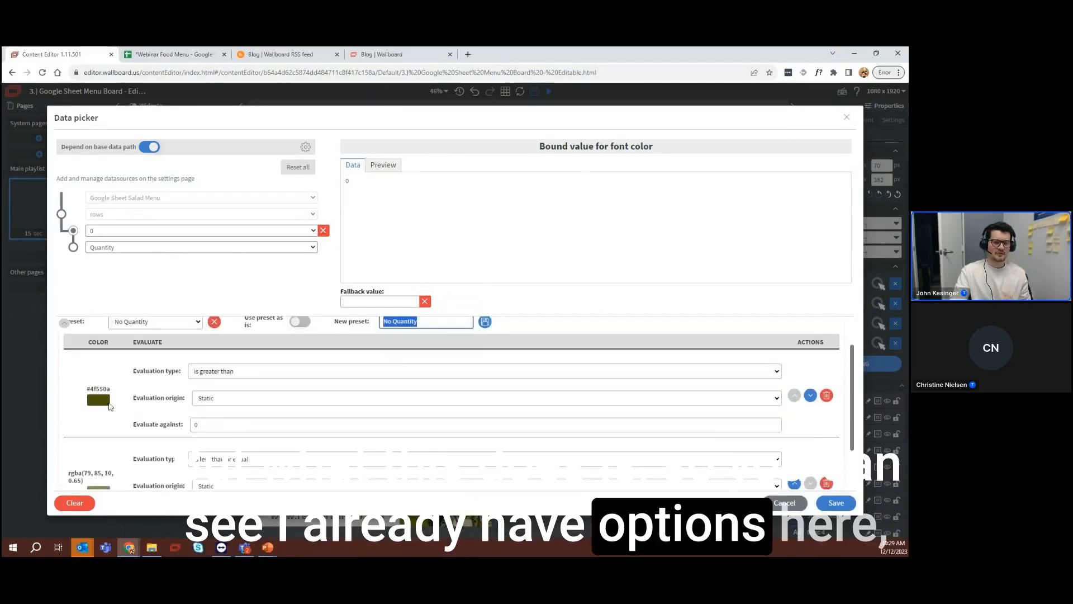
click(98, 399)
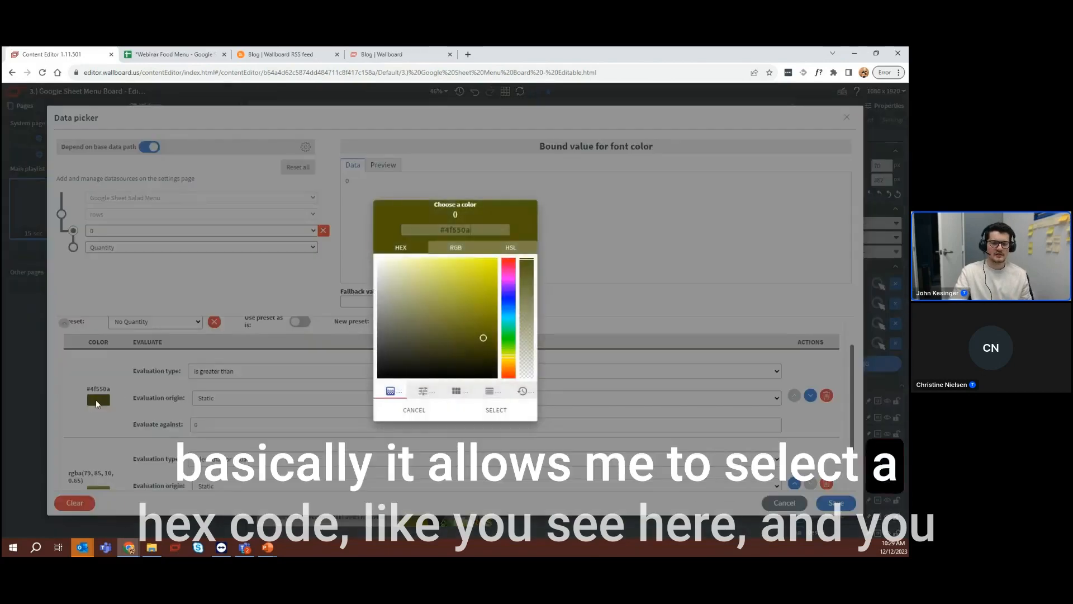
click(415, 409)
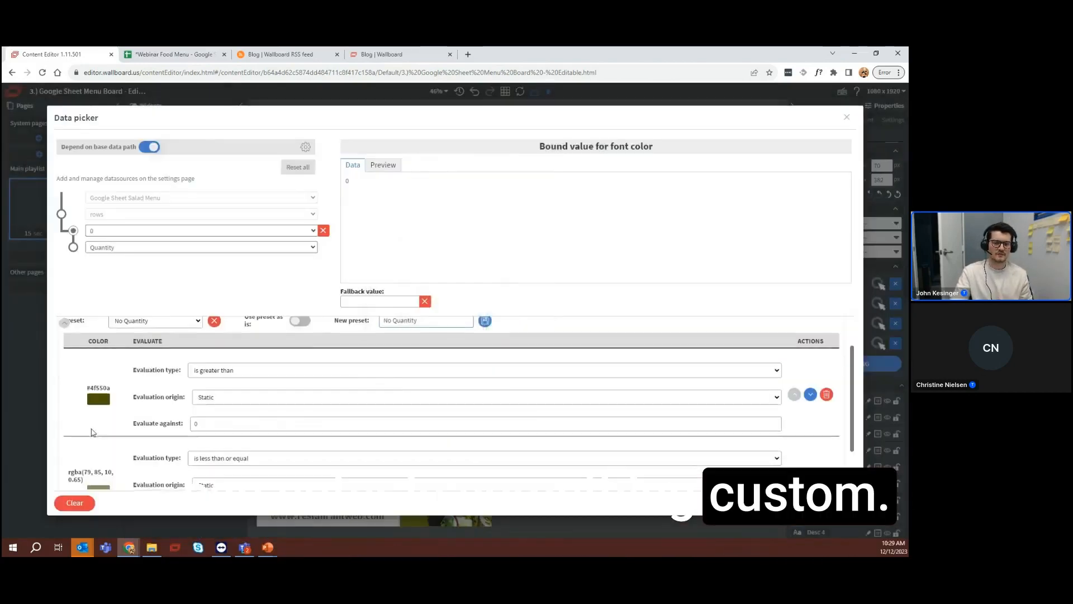
scroll(102, 433, down, 1)
click(102, 431)
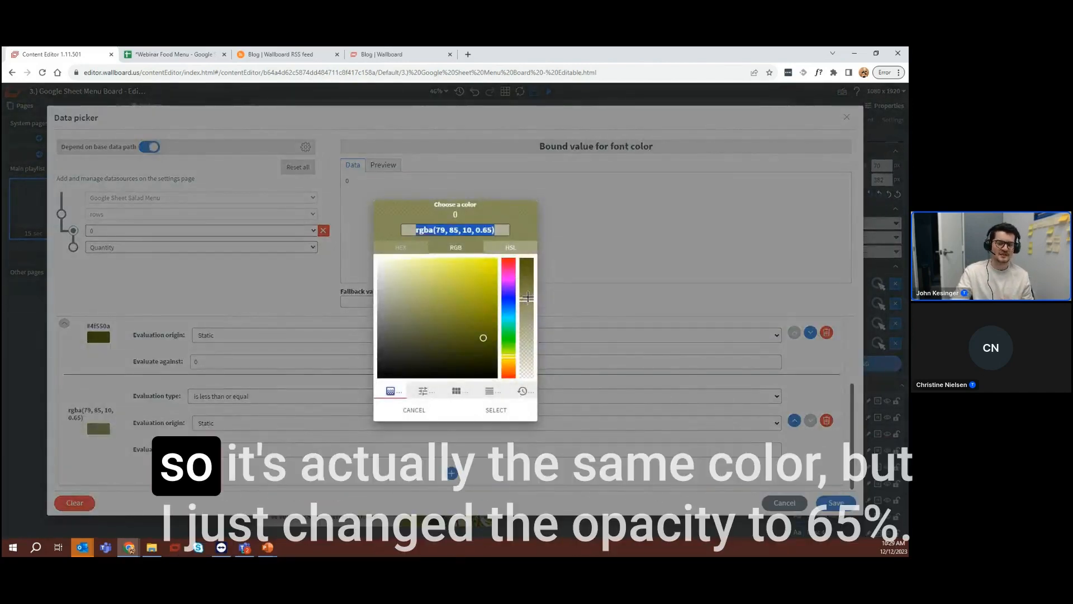
drag(527, 260, 539, 298)
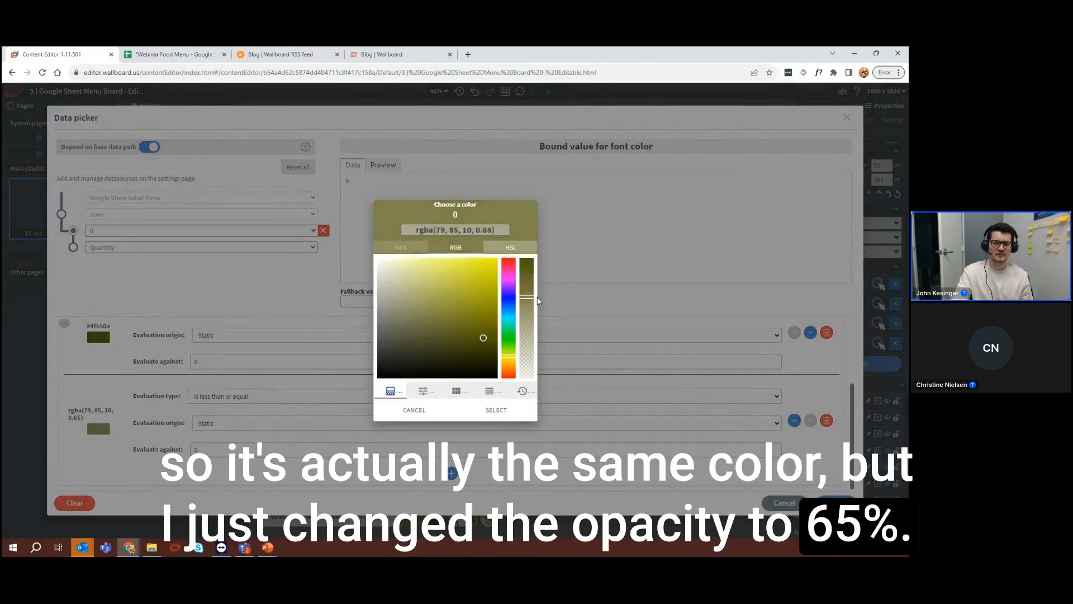
click(495, 409)
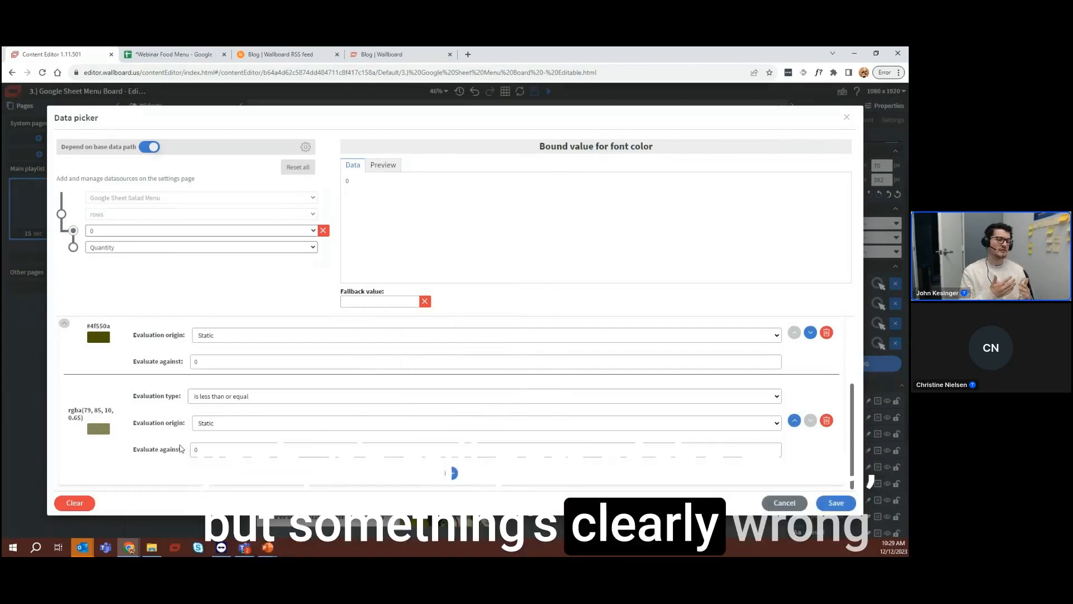
Review the evaluation origin options available for the preset's "is greater than" rule
scroll(134, 407, up, 3)
scroll(104, 378, down, 1)
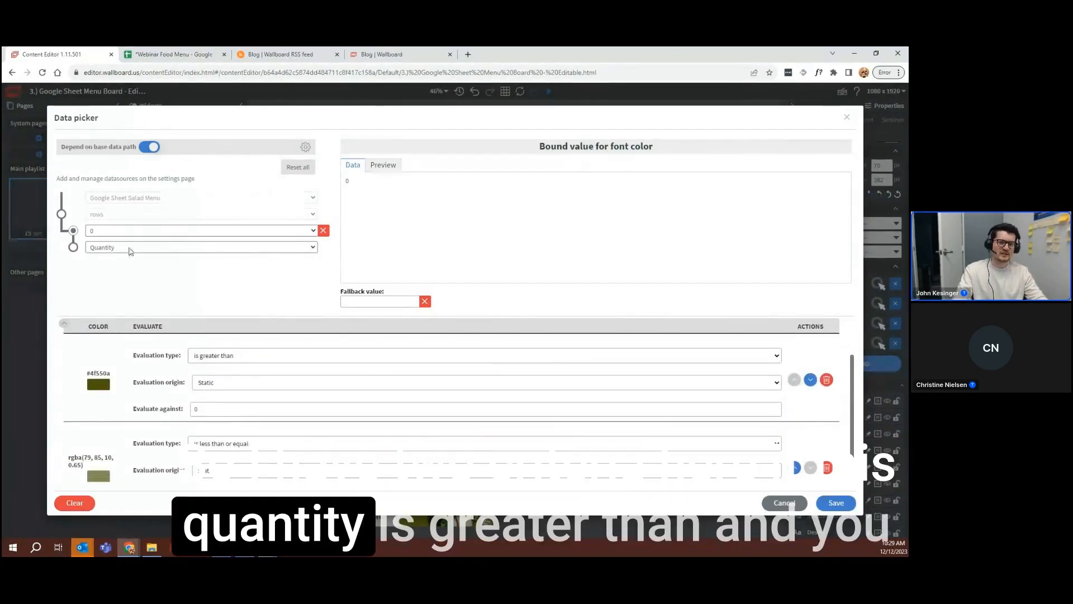
click(223, 383)
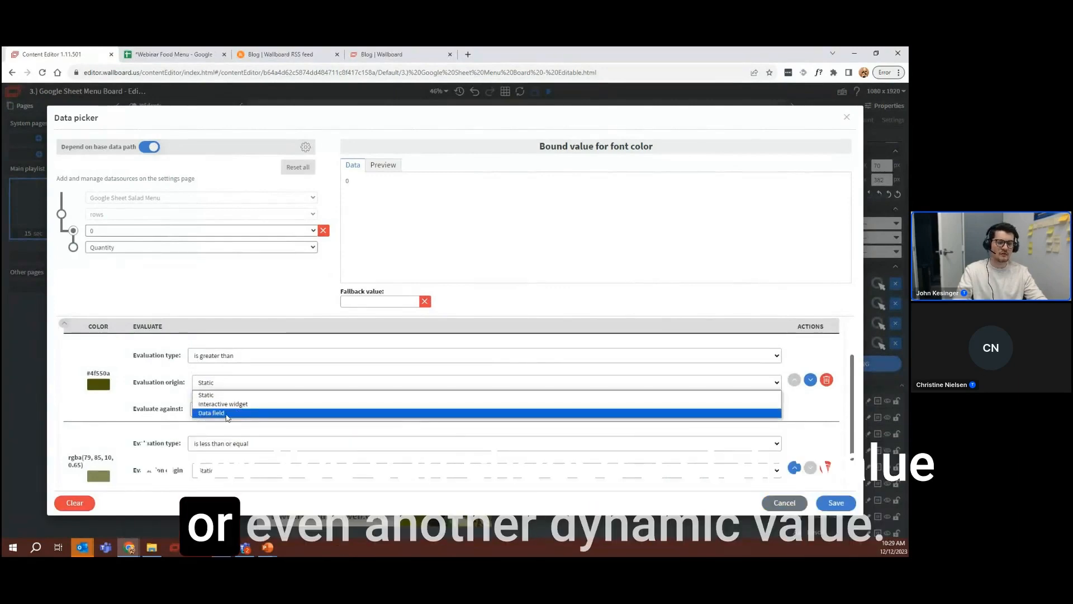
click(210, 383)
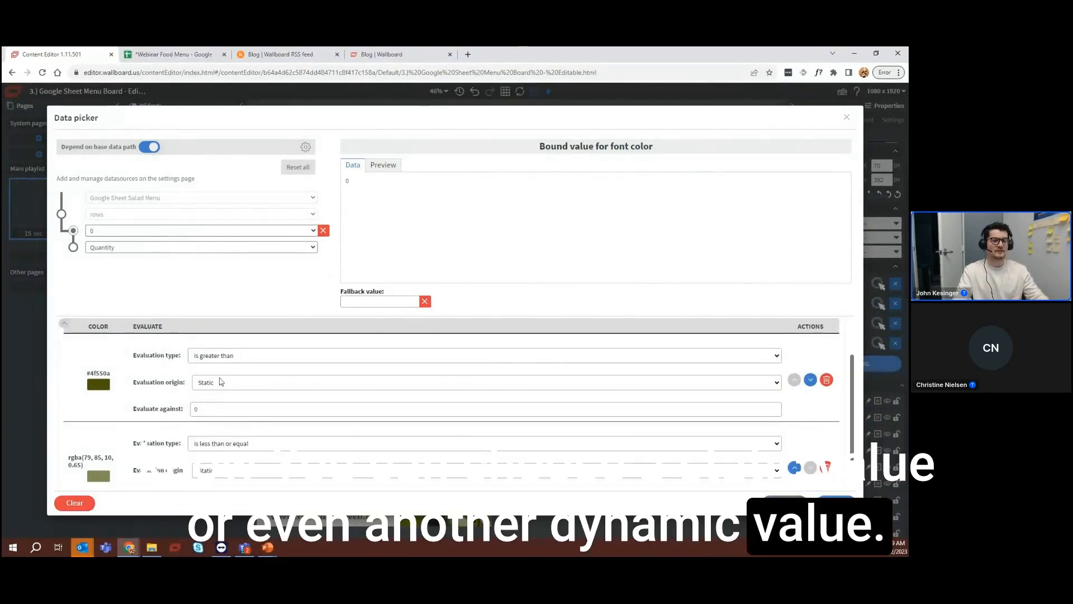
Add a third rule that colors values equal to a static 11 in red #e71515, and remove that rule again
click(197, 408)
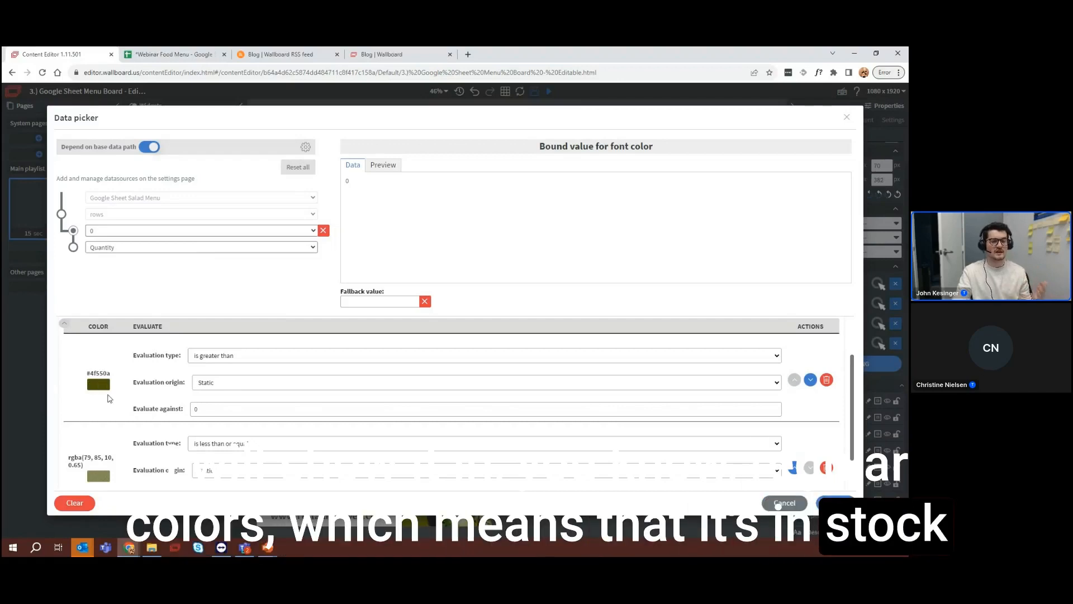
scroll(128, 404, down, 1)
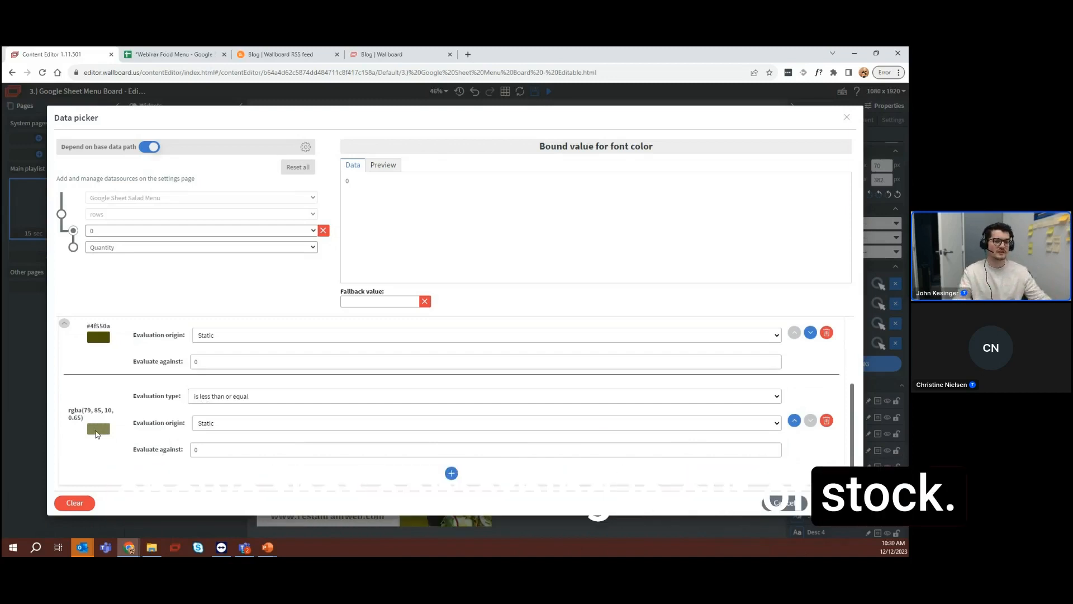
click(451, 474)
scroll(419, 447, down, 3)
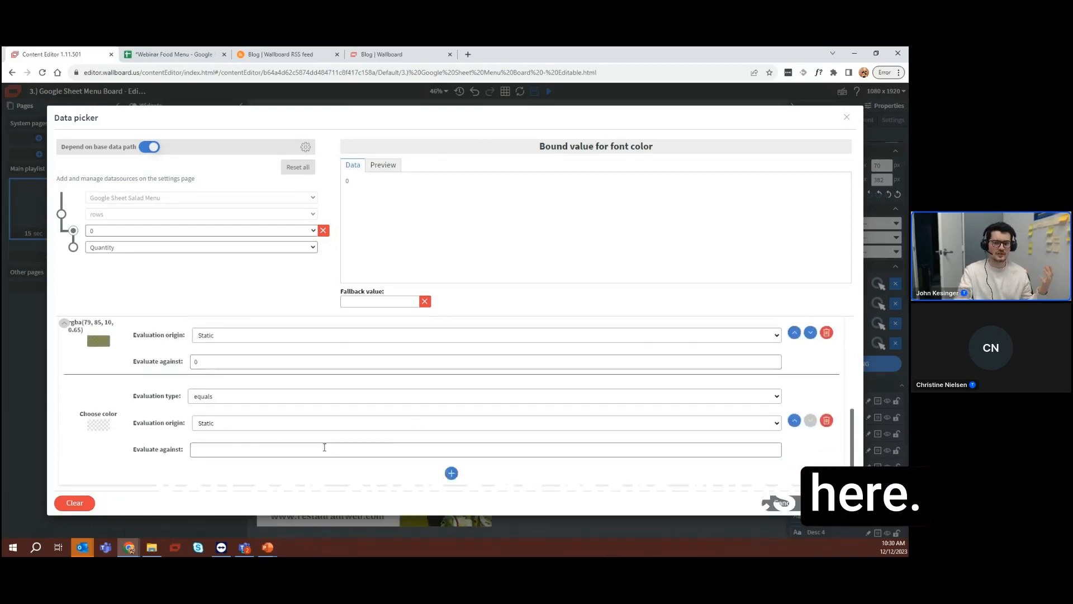
click(105, 425)
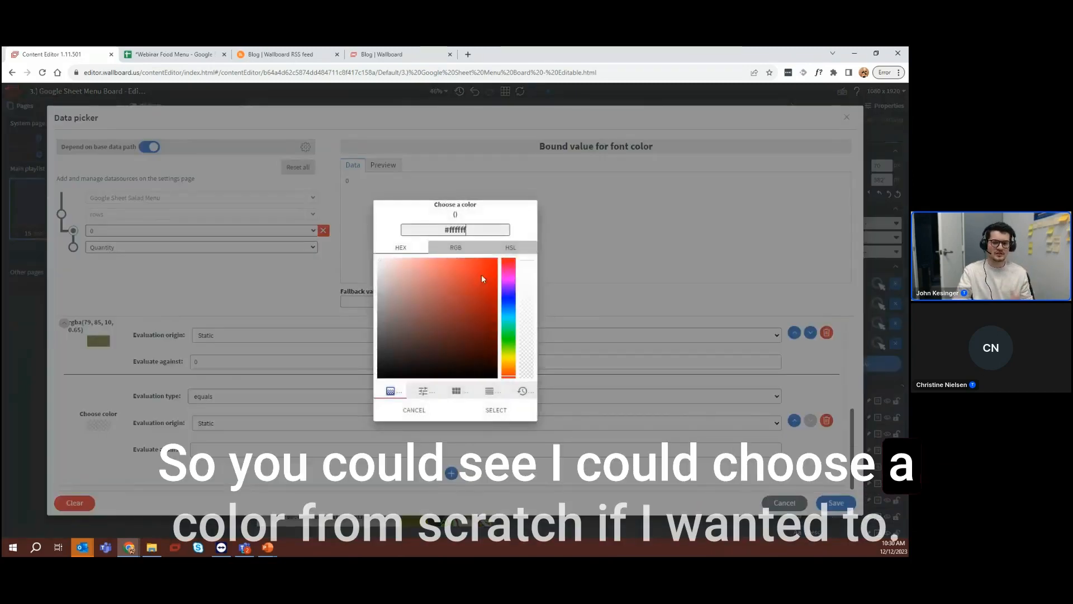
click(495, 409)
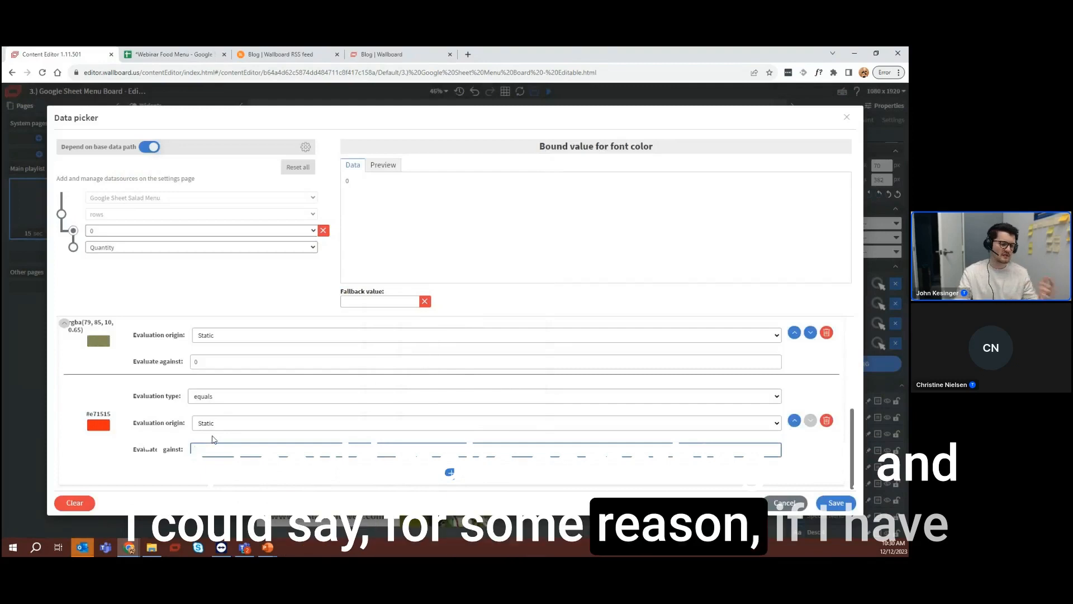
text(11)
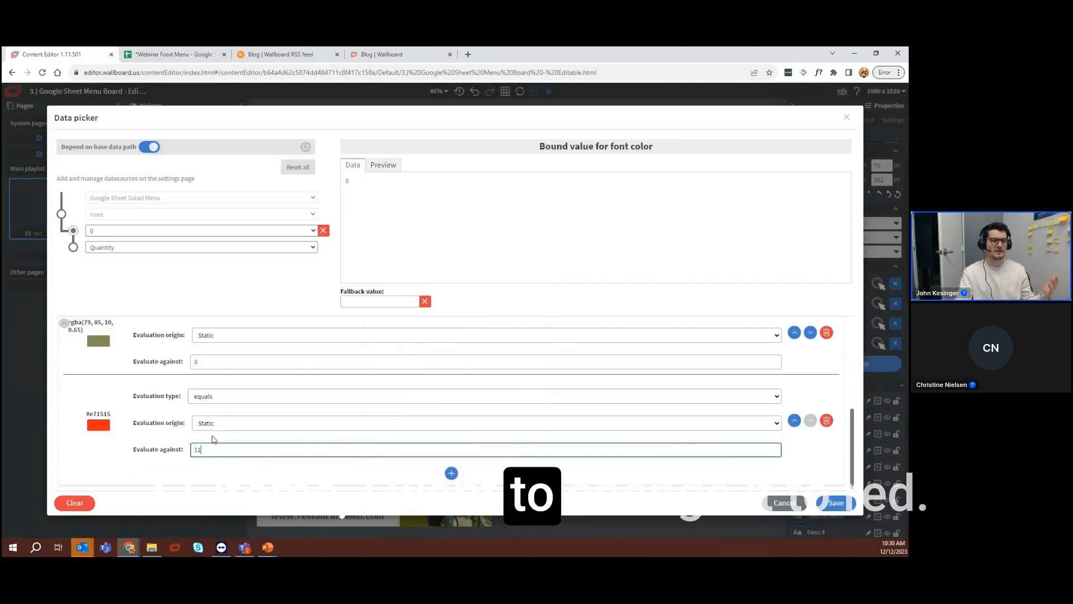
click(827, 422)
Save the No Quantity preset and the Tai Asian Crunch title's font color binding
scroll(455, 431, up, 3)
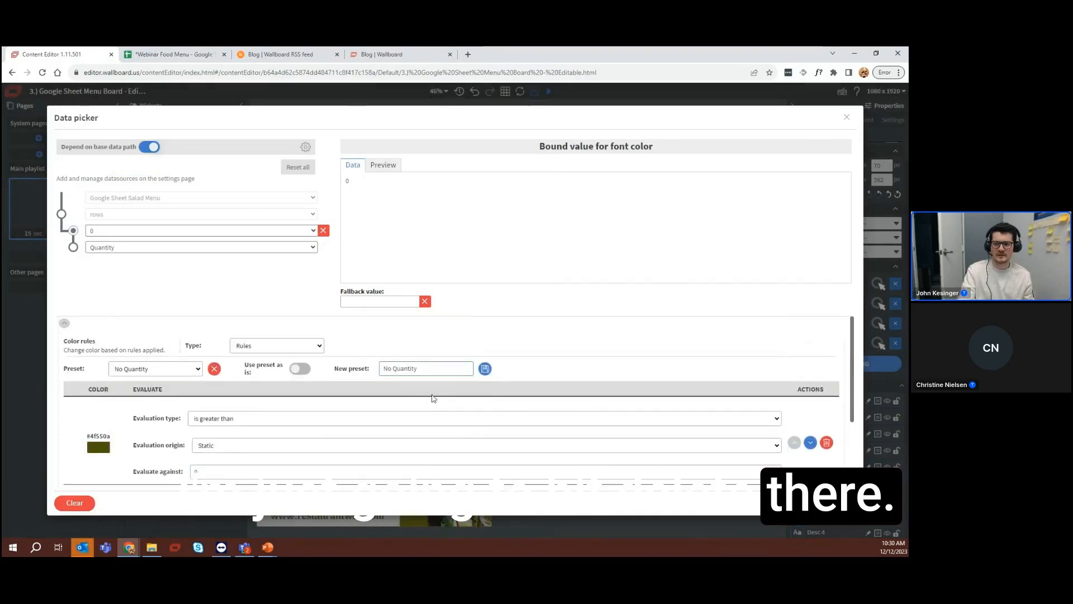
click(482, 372)
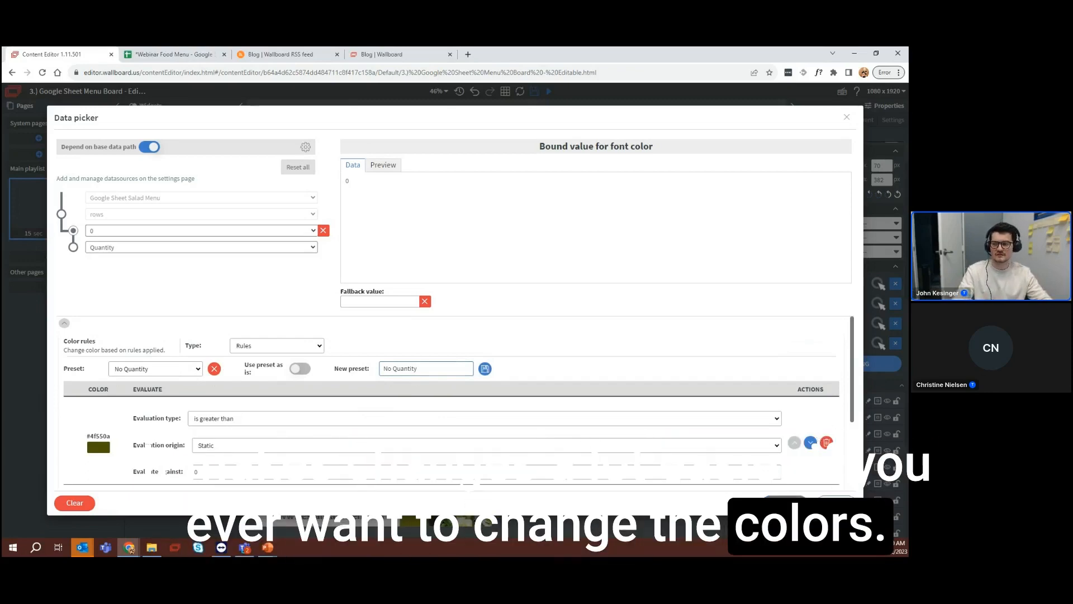
click(836, 504)
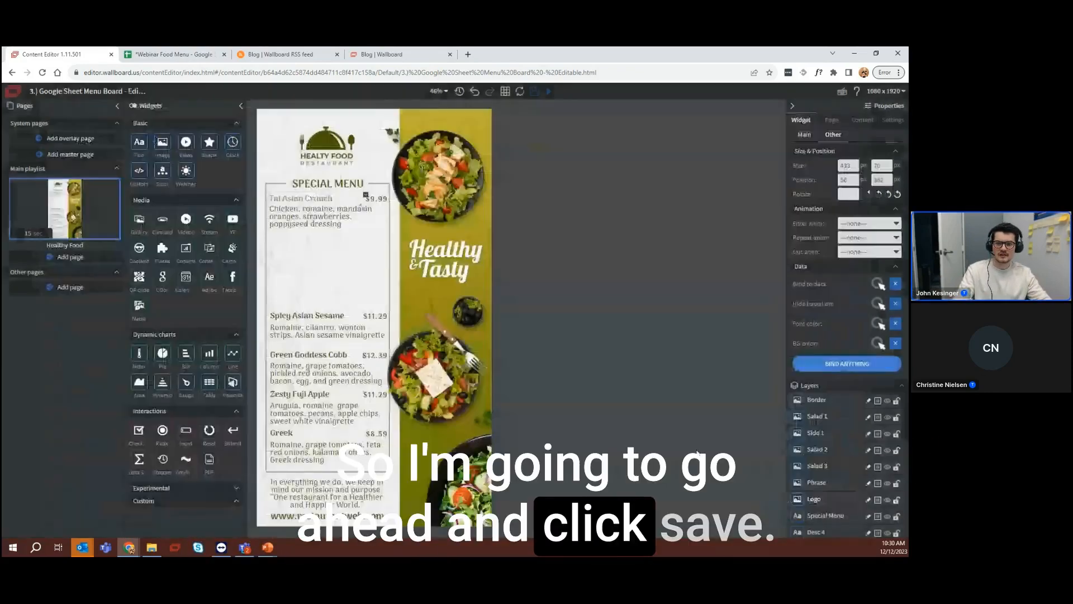
Give the Tai Asian Crunch price's font color the Rules type with the No Quantity preset, and save it
click(383, 201)
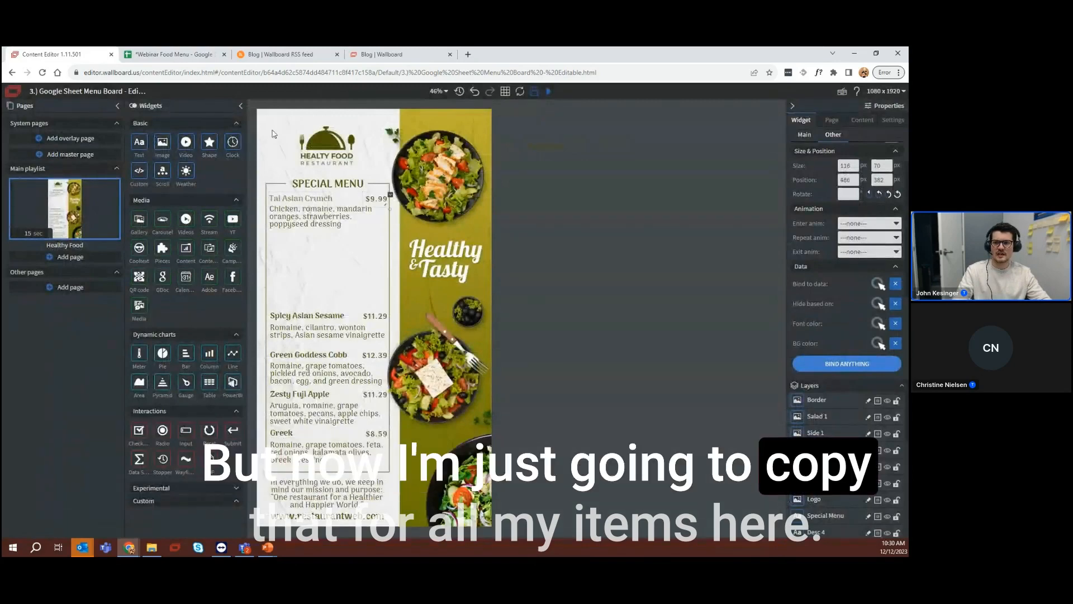
click(878, 324)
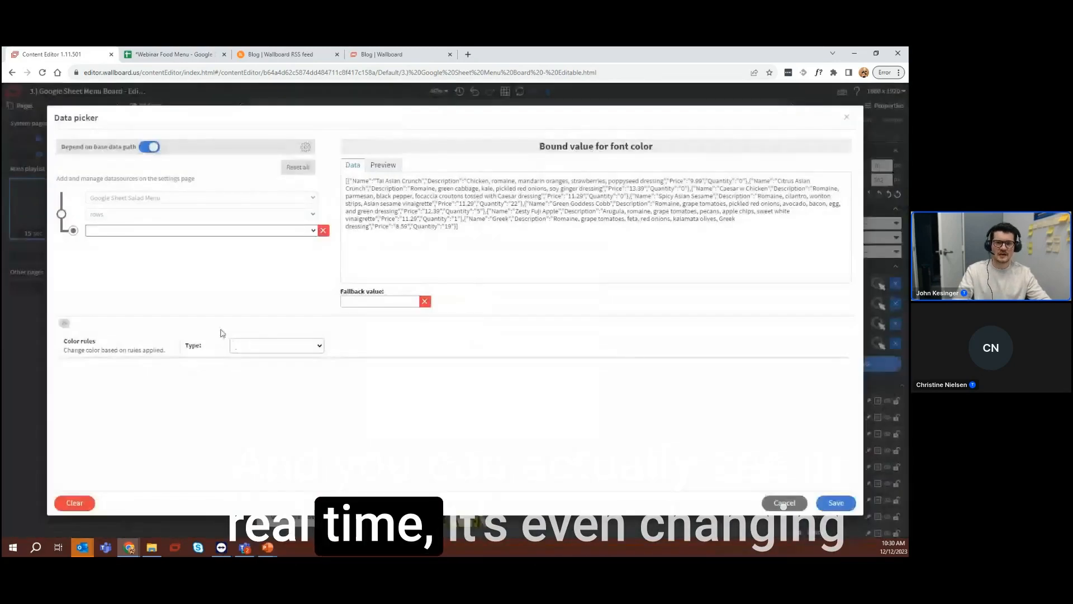
click(238, 347)
click(244, 384)
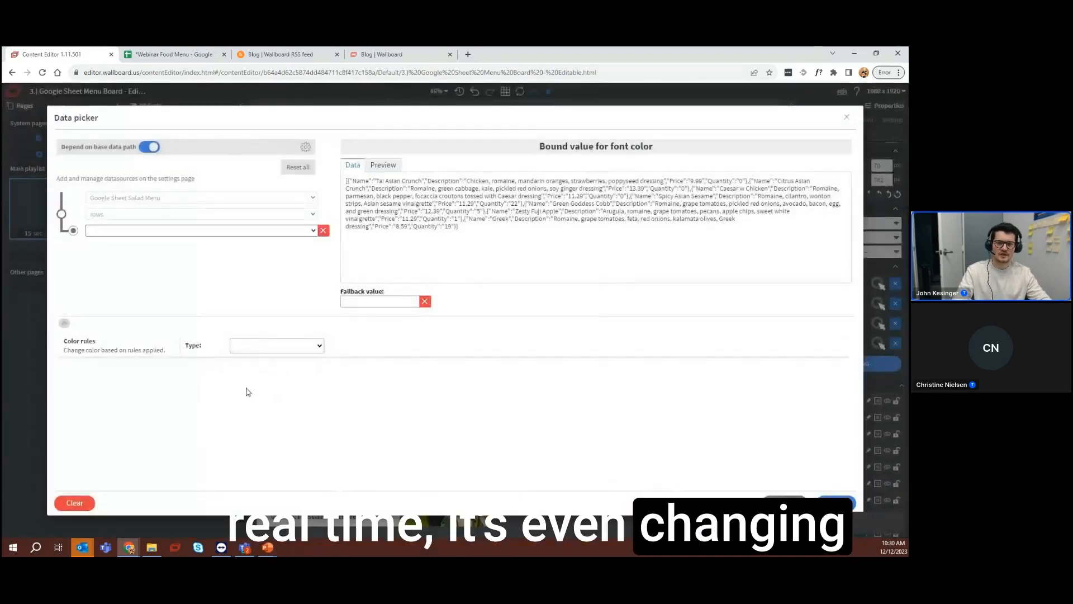
click(162, 388)
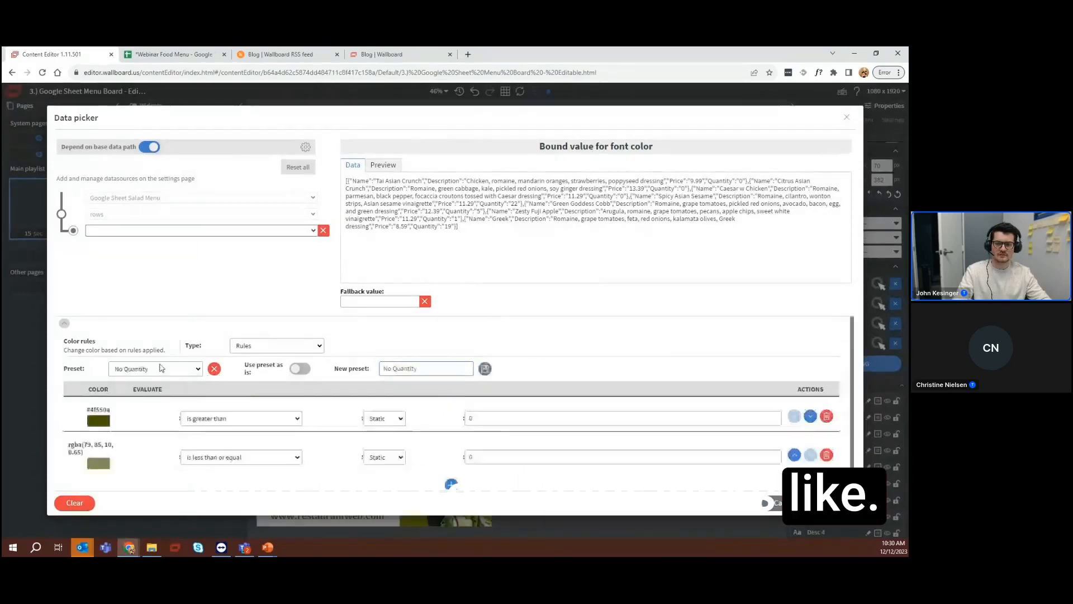
scroll(642, 494, down, 3)
click(836, 502)
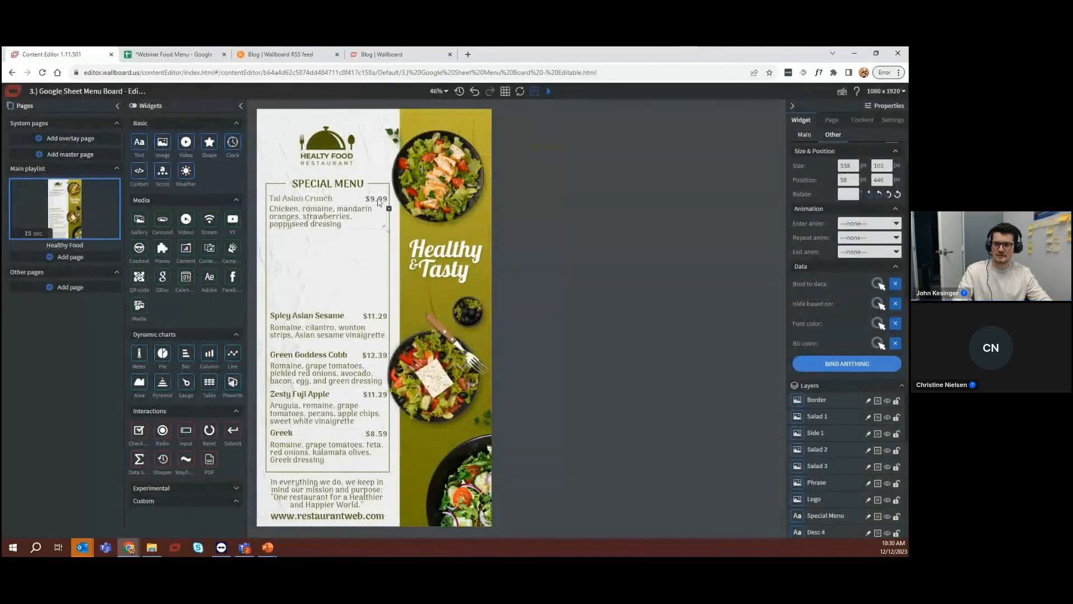
Bind the Tai Asian Crunch price's font color to the Quantity field of row 0 and save the binding
click(878, 324)
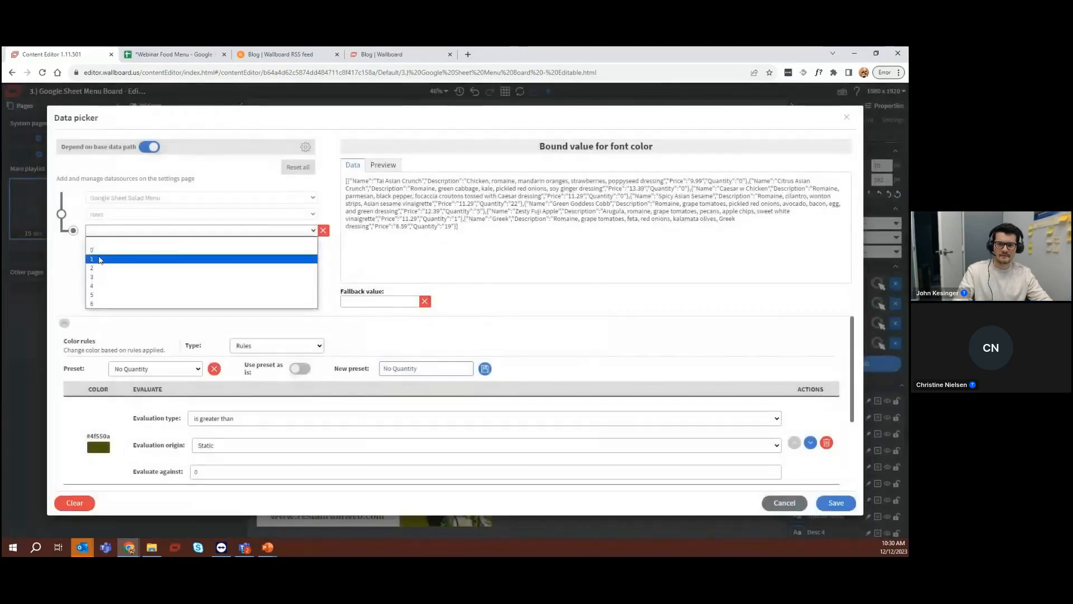
click(99, 252)
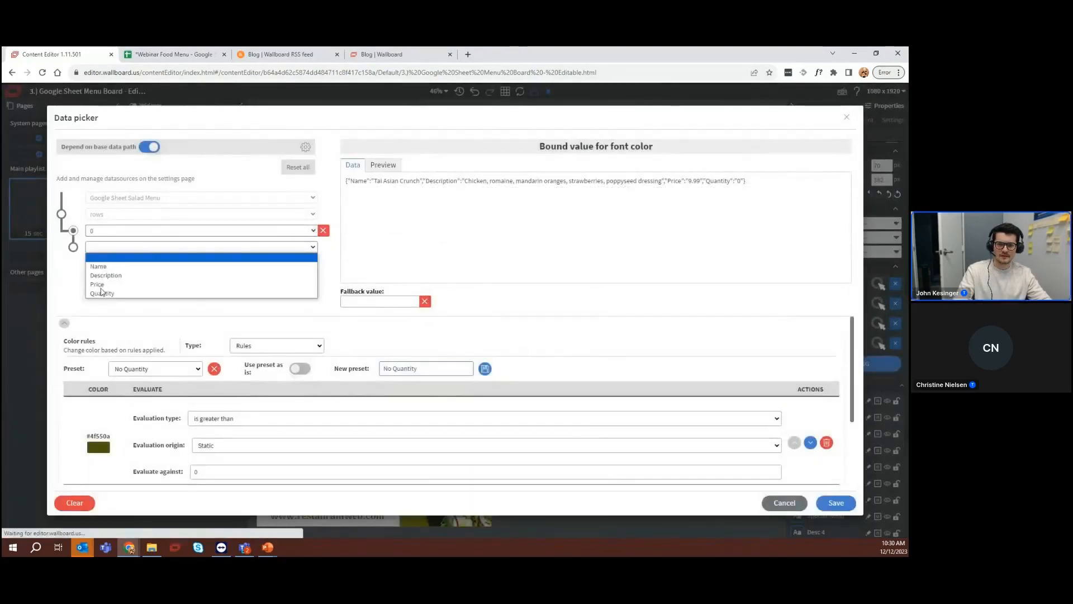
click(102, 293)
click(834, 503)
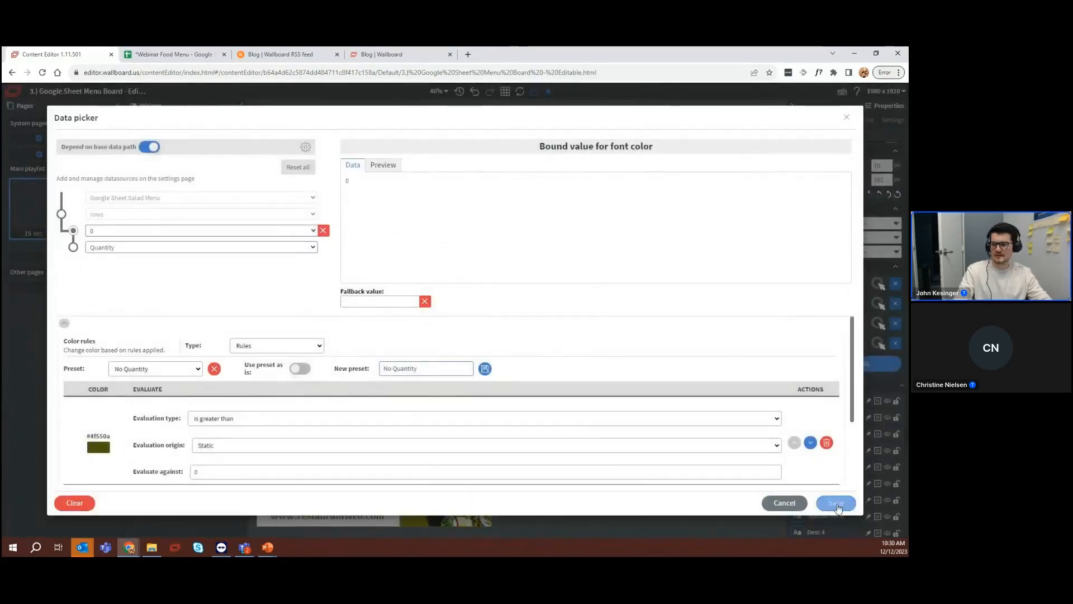
Bind the Tai Asian Crunch description's font color to the Quantity field of row 0
click(317, 229)
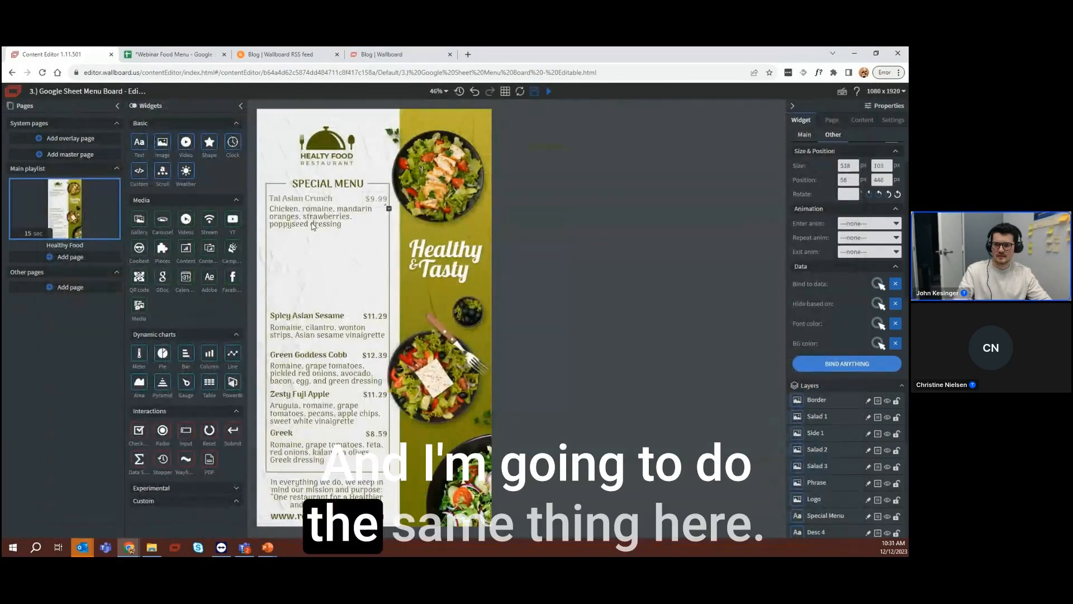
click(878, 324)
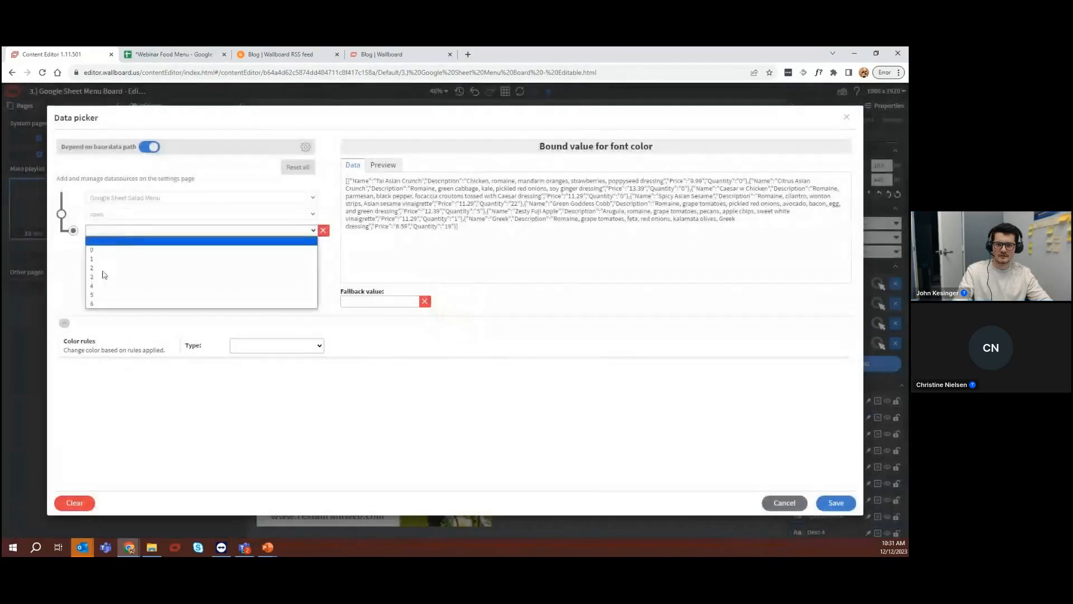
click(99, 251)
click(101, 293)
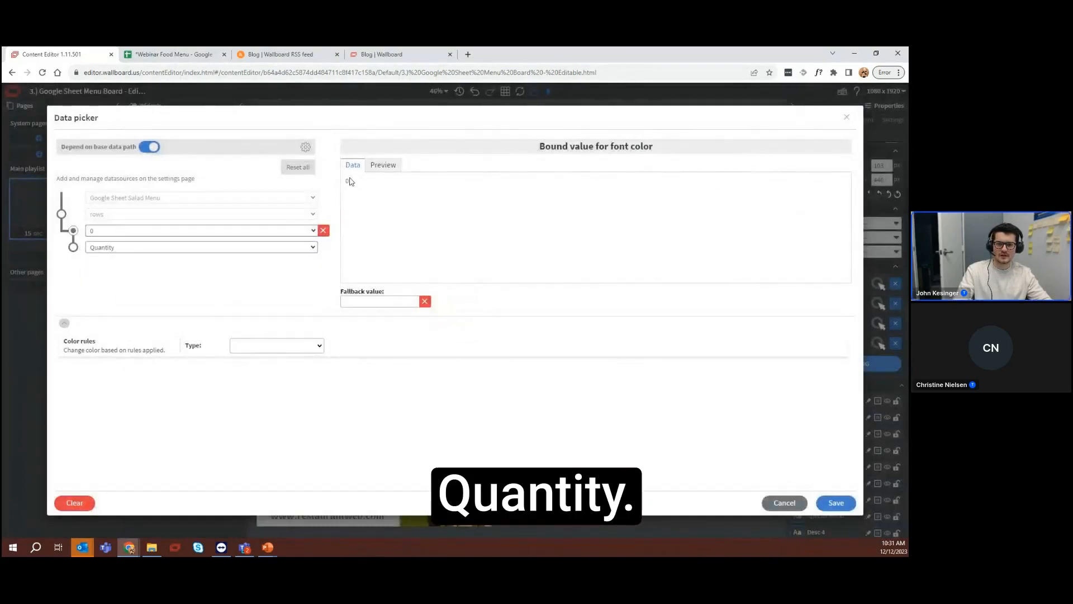
Set the description's color rule type to Rules, load the No Quantity preset, and save the binding
click(284, 348)
click(250, 385)
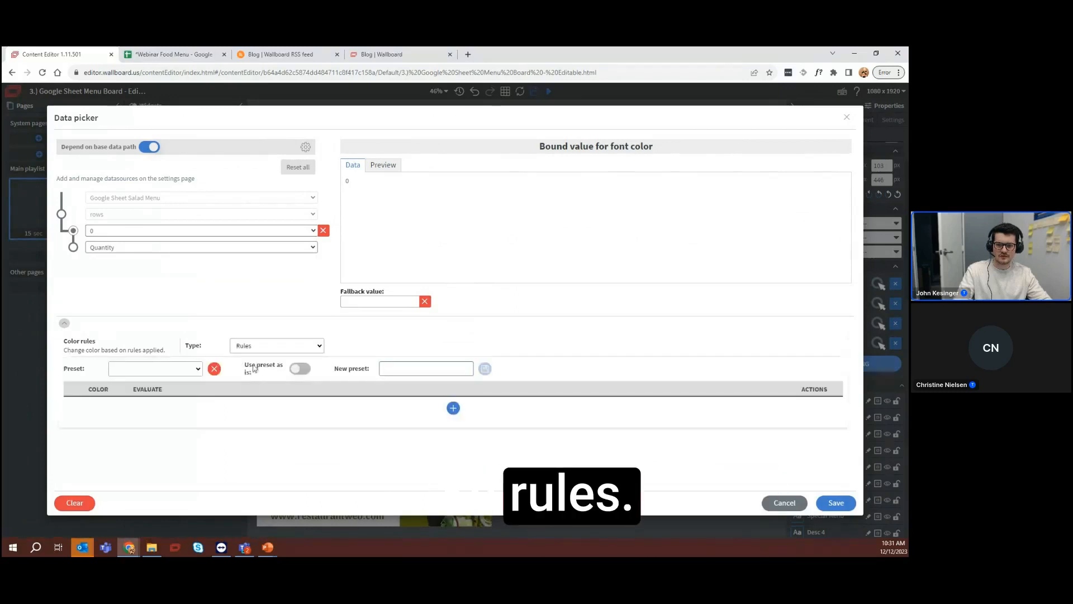
click(148, 393)
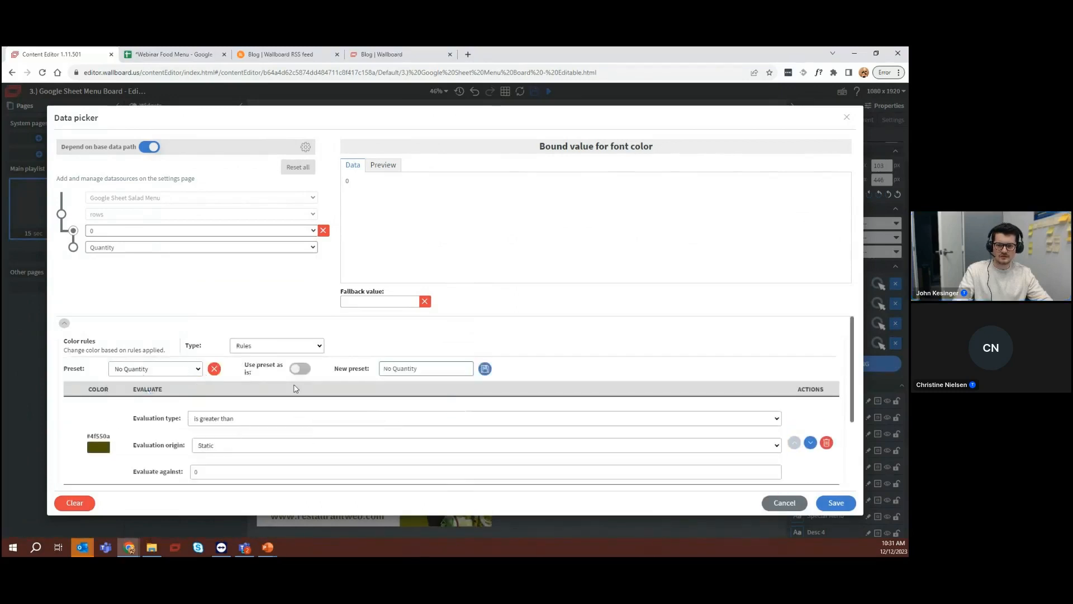
scroll(456, 405, down, 2)
scroll(168, 416, up, 2)
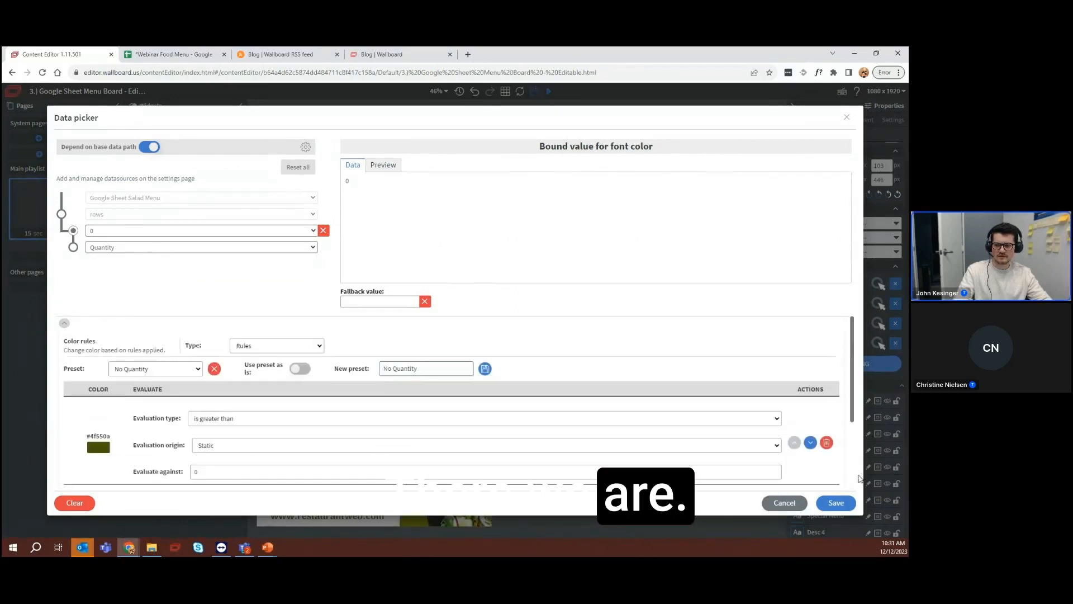
click(838, 504)
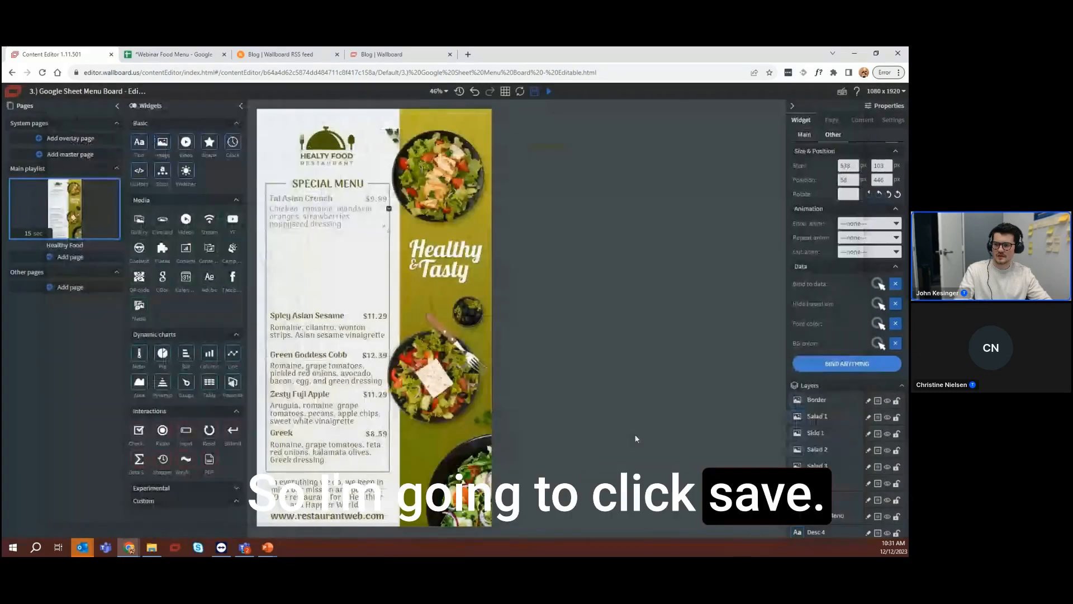
Check the font color binding and color rules of the Tai Asian Crunch price without changing them
click(378, 202)
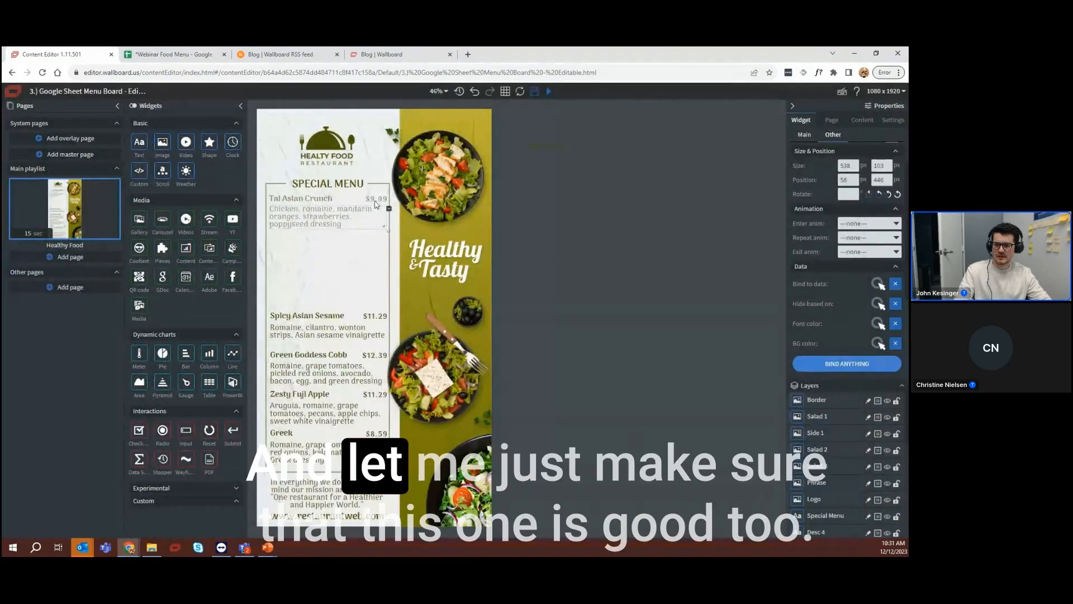
click(877, 325)
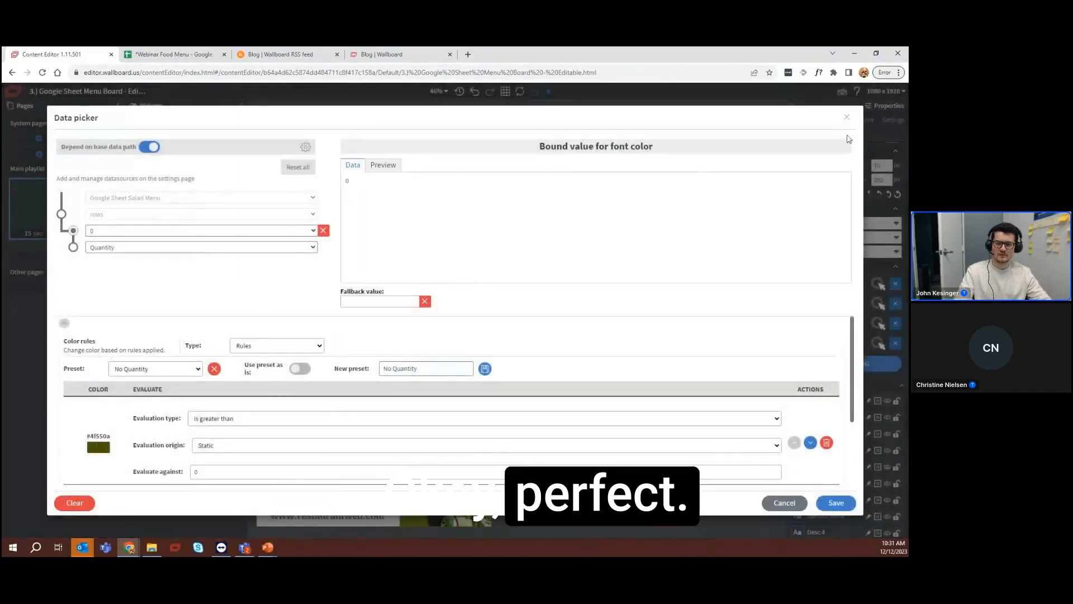
click(846, 119)
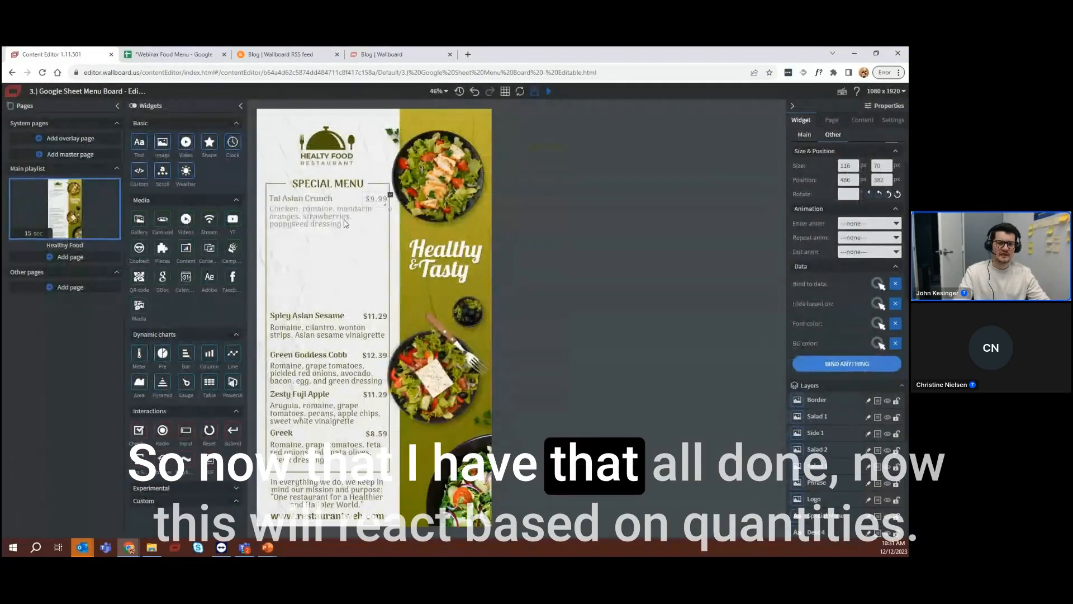
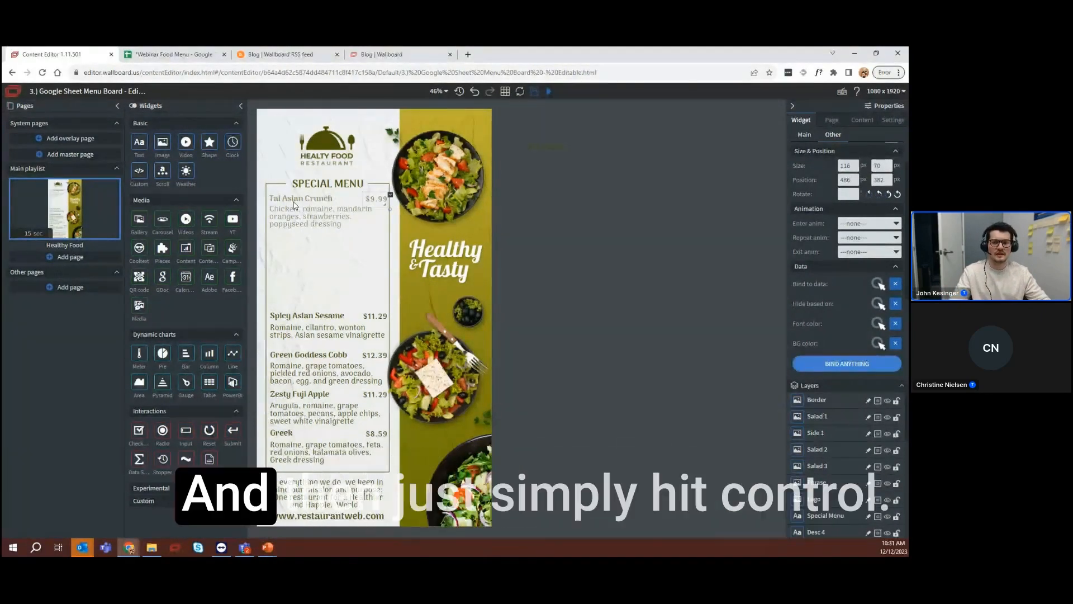
Duplicate the Tai Asian Crunch name, price, and description widgets together and place the copy directly below the original item
key(ctrl+s)
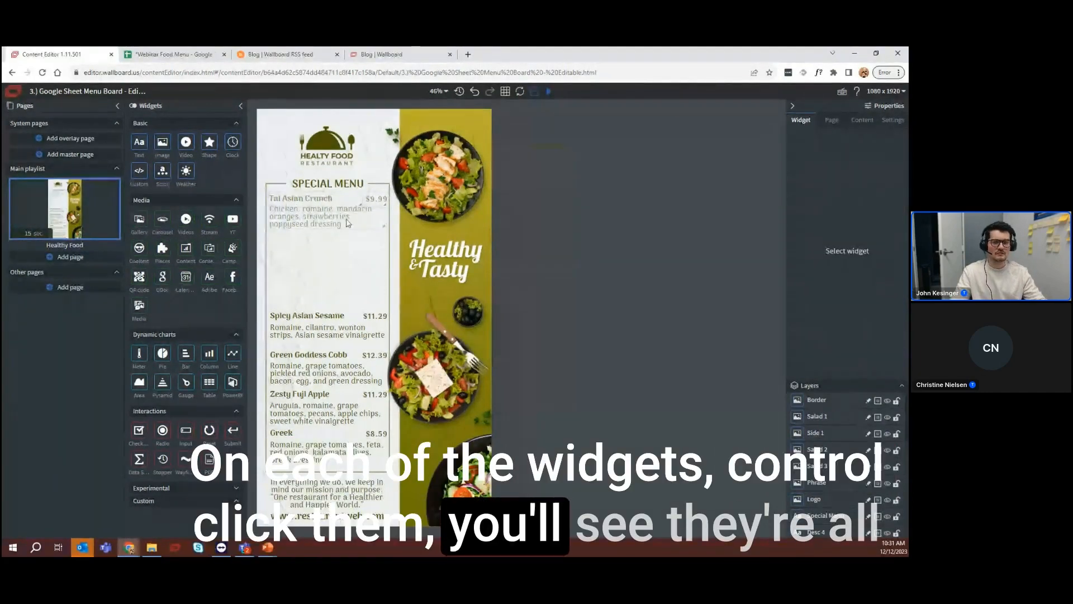
scroll(851, 466, down, 7)
scroll(847, 461, down, 2)
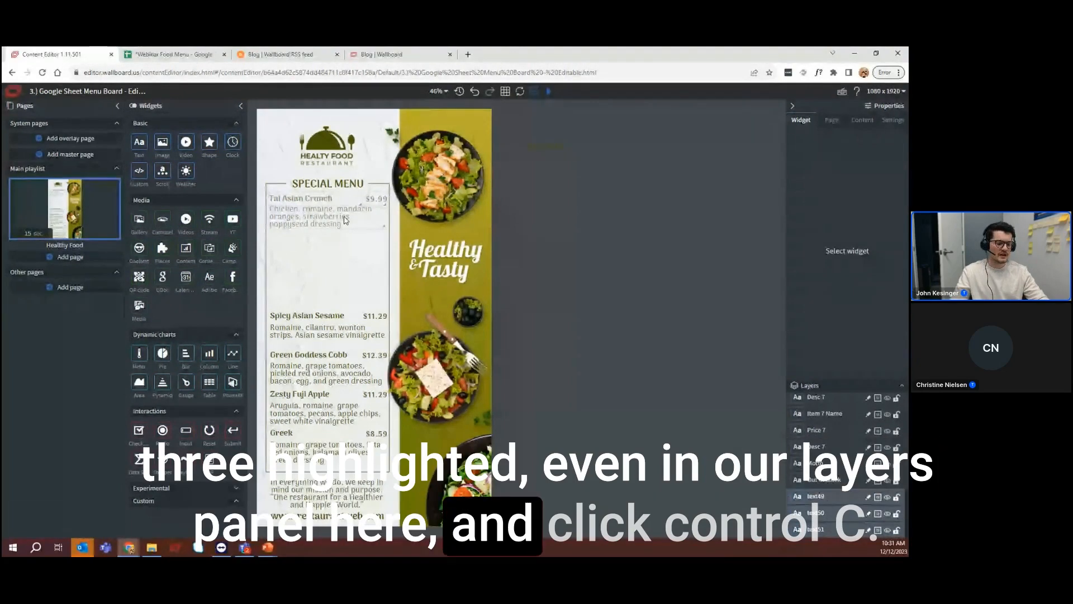
key(ctrl+c)
key(ctrl+v)
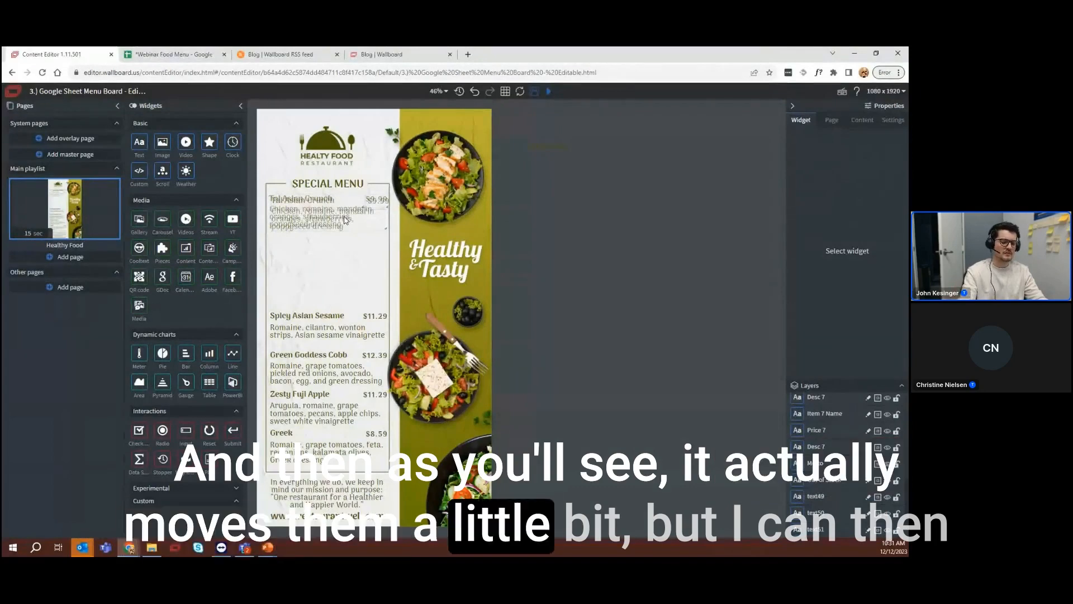
key(Down)
key(Down)
key(Down)
key(Down)
key(Down)
key(Down)
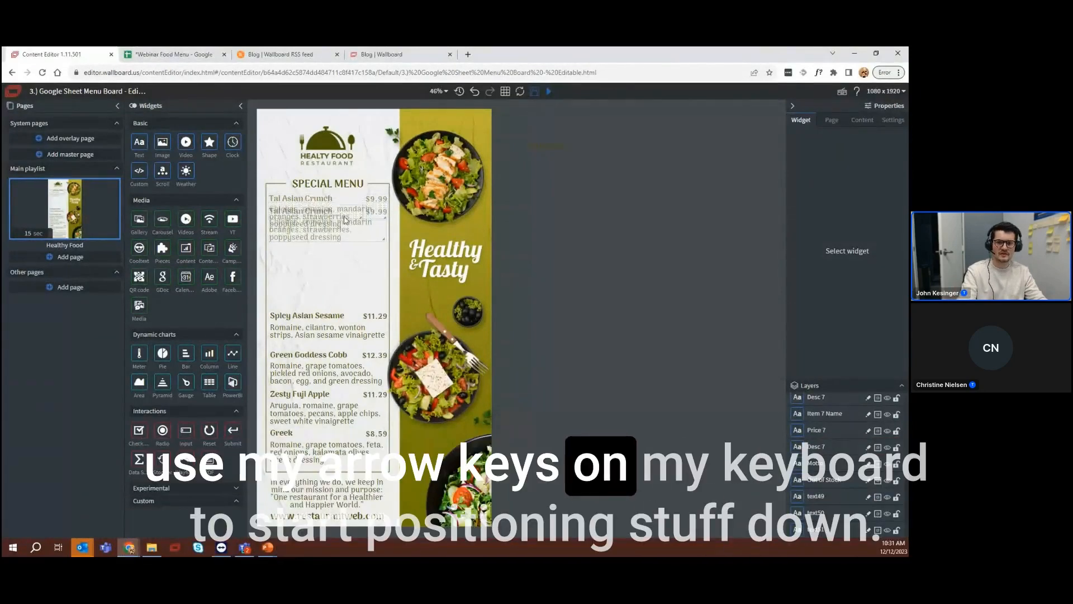
key(Down)
key(Down)
key(Down)
key(Down)
key(Down)
key(Down)
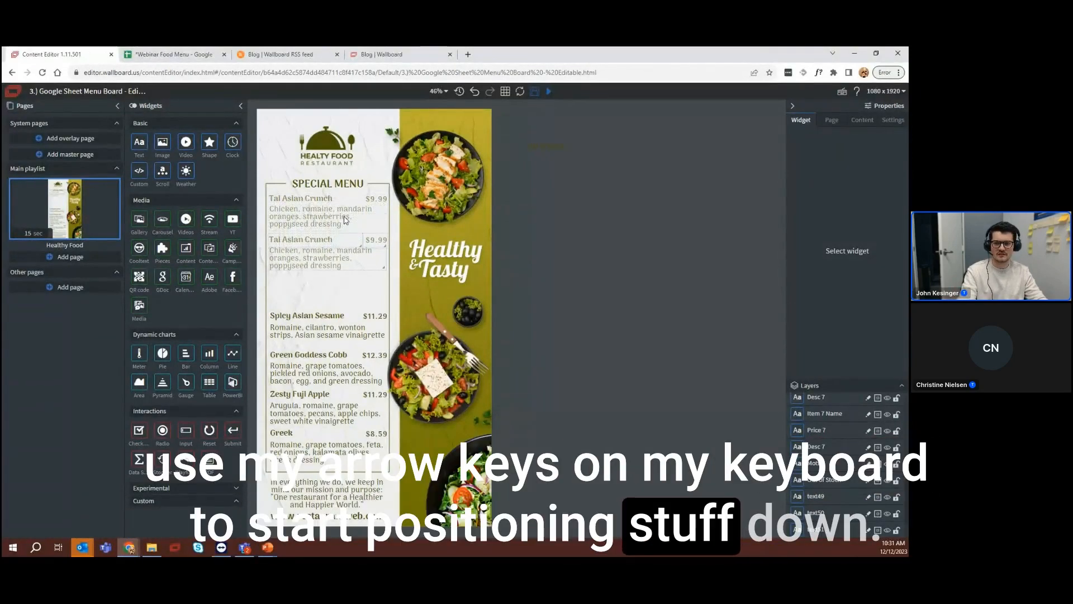
Paste another copy of the three item widgets and place it in the gap above Spicy Asian Sesame
key(ctrl+v)
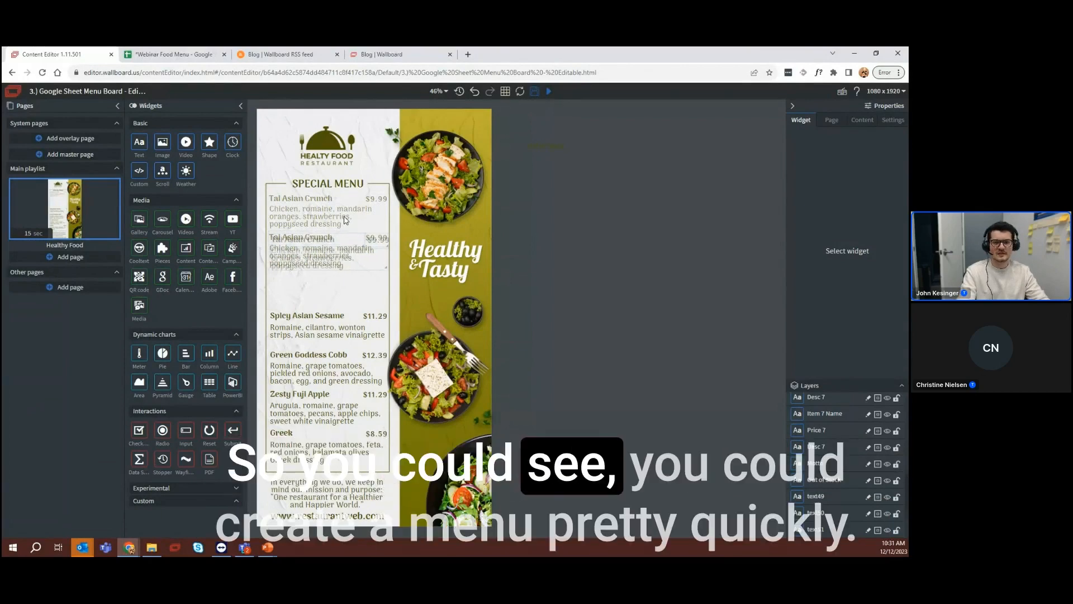
key(Down)
key(Down)
key(Down)
key(Down)
key(Down)
key(Down)
key(Down)
key(Down)
key(Down)
key(Down)
key(Down)
key(Down)
key(Down)
key(Down)
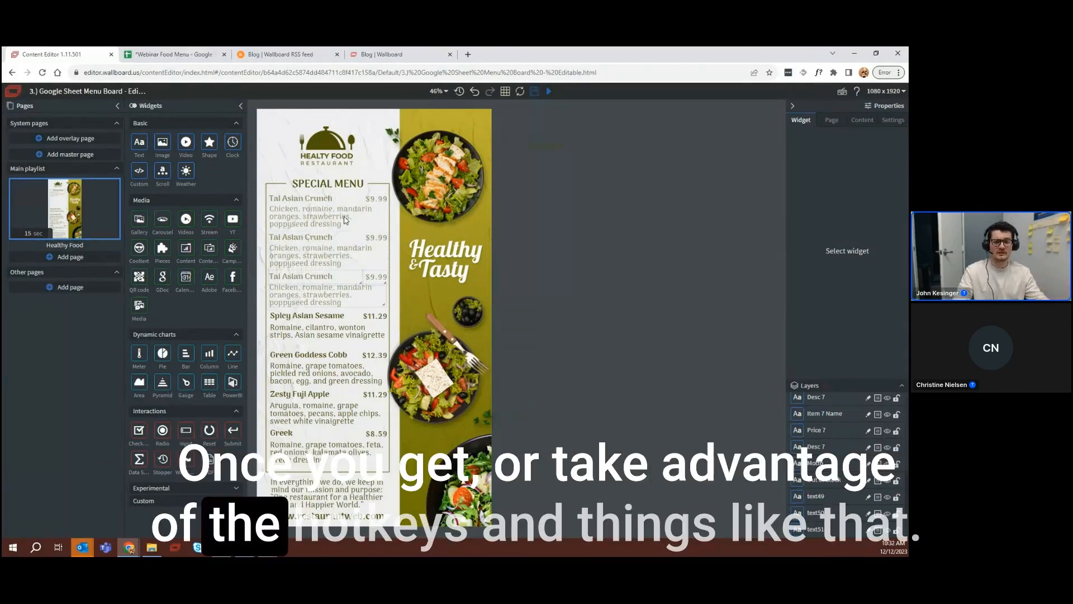
key(Down)
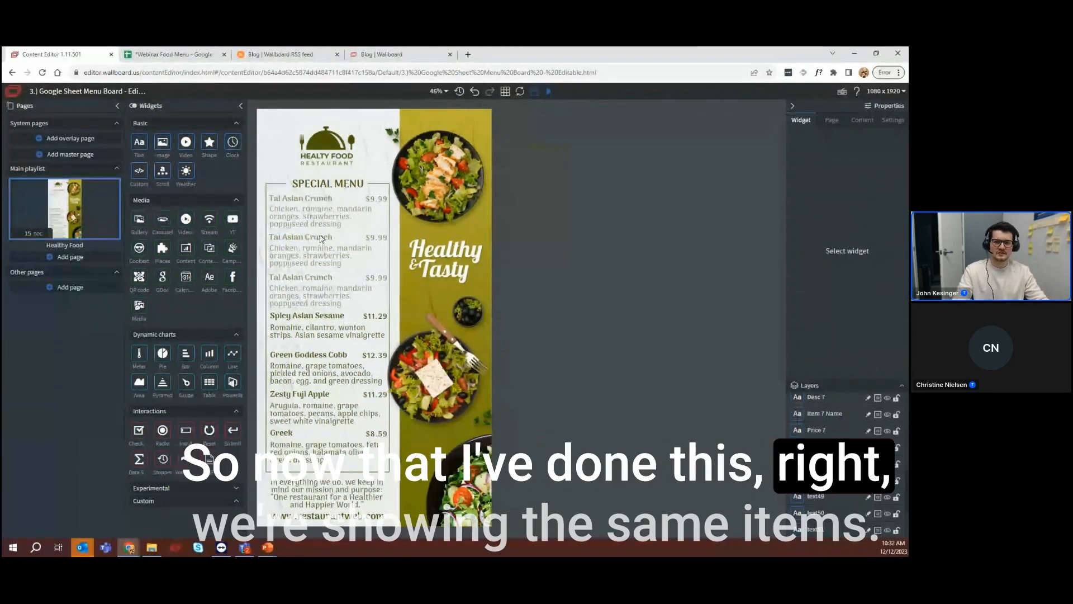
Rebind the second menu item's name to row 1, checking the matching row in the Google Sheet, and save the binding
click(320, 239)
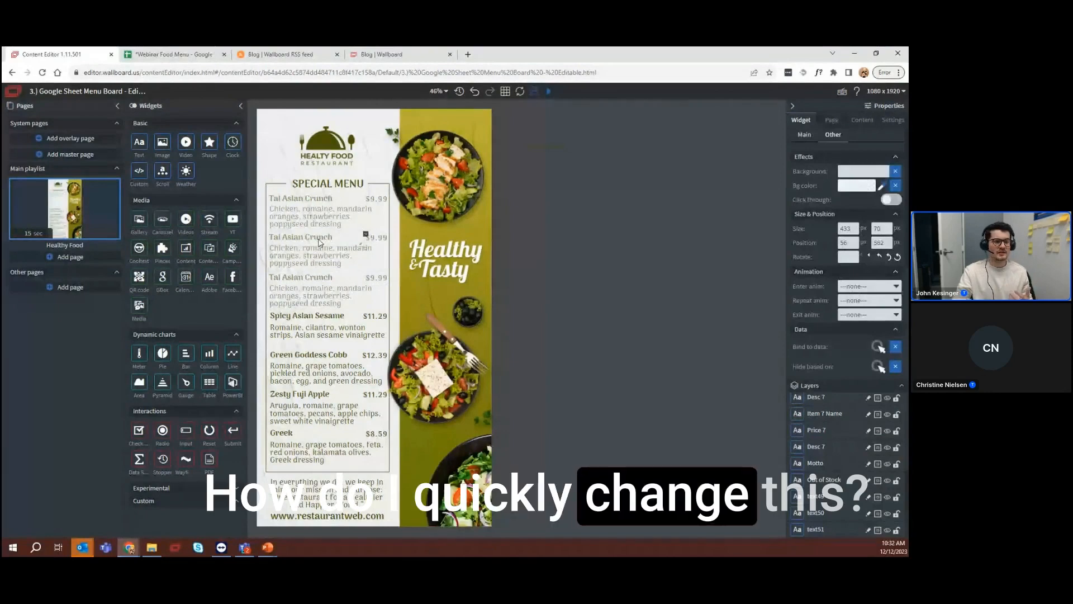
click(878, 347)
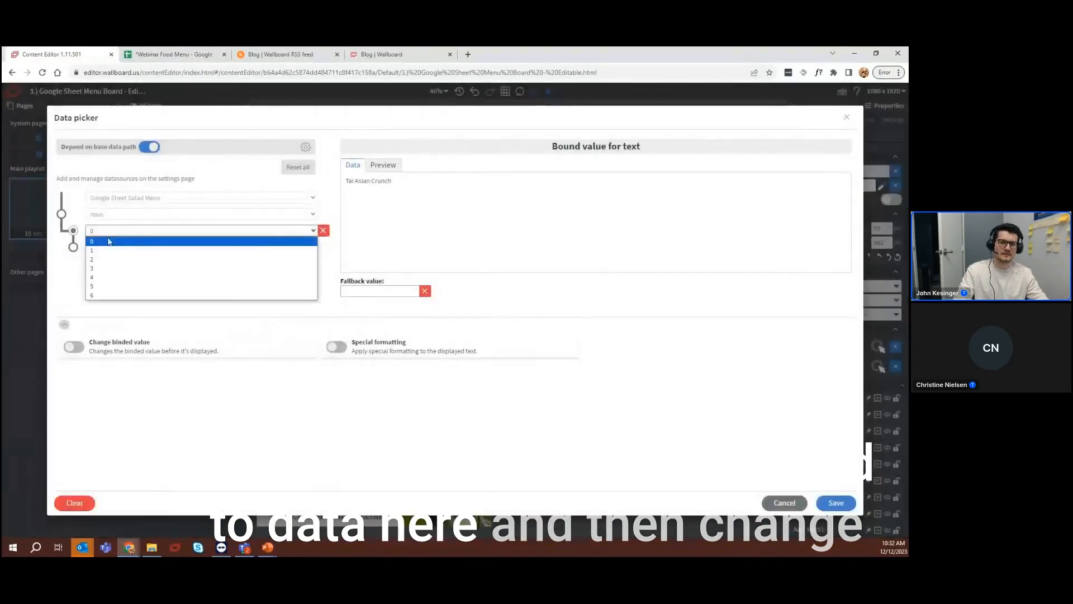
click(108, 251)
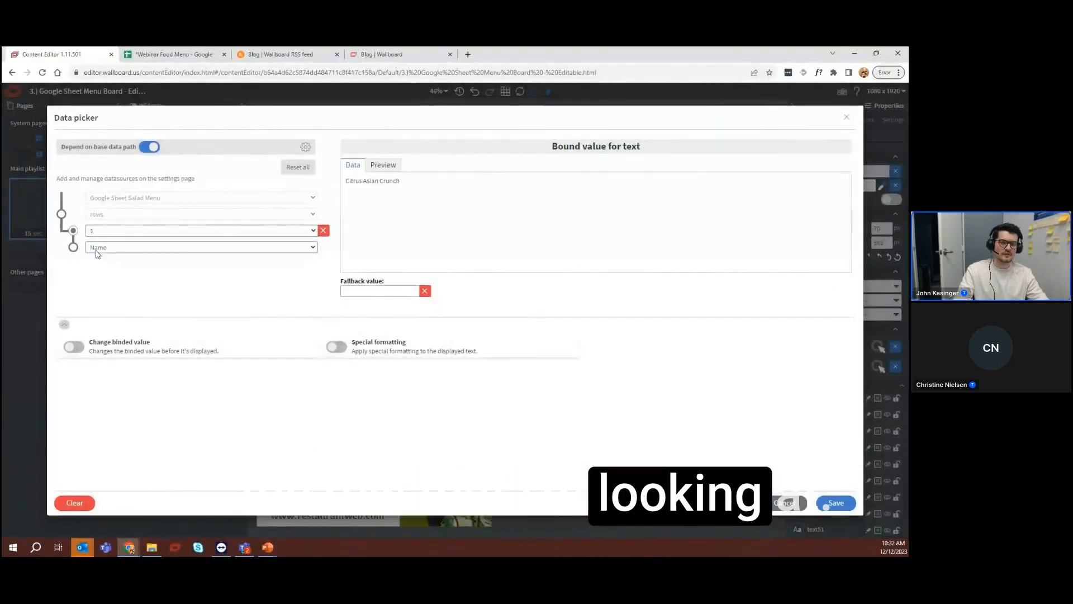
click(162, 54)
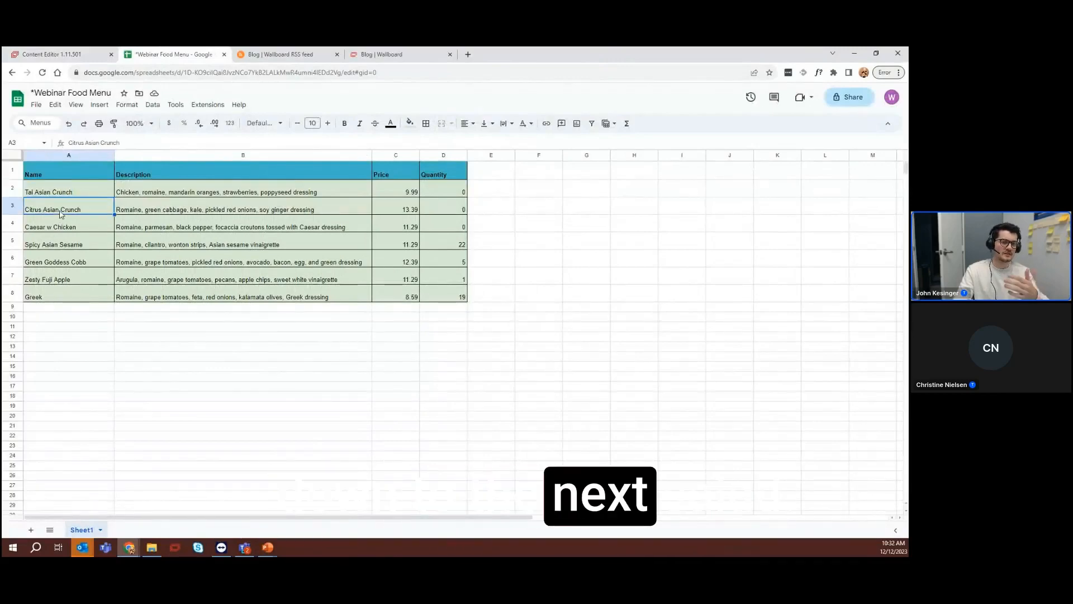
click(48, 57)
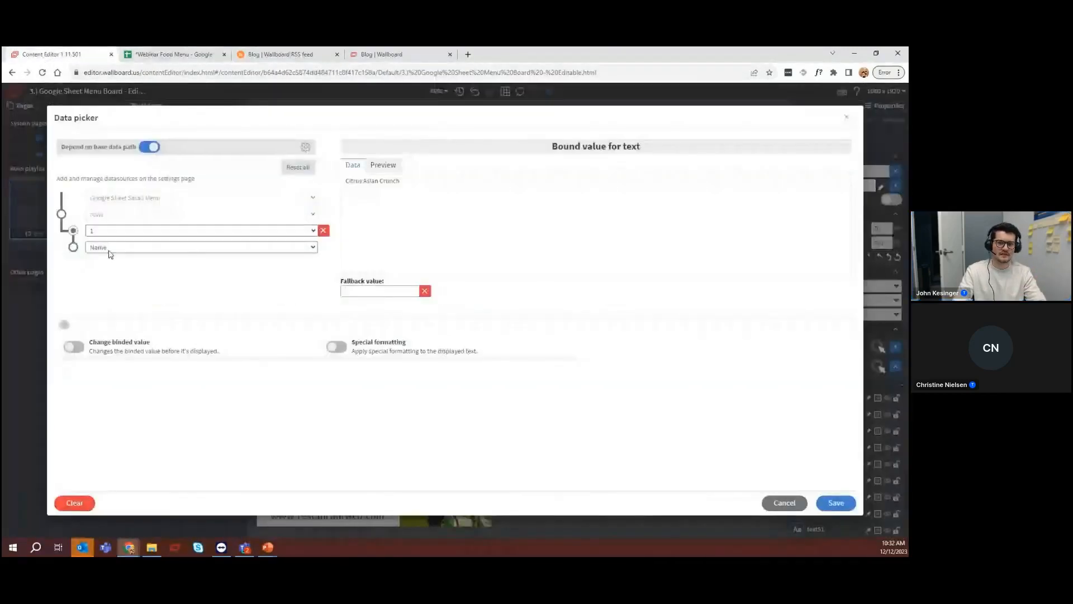
click(824, 502)
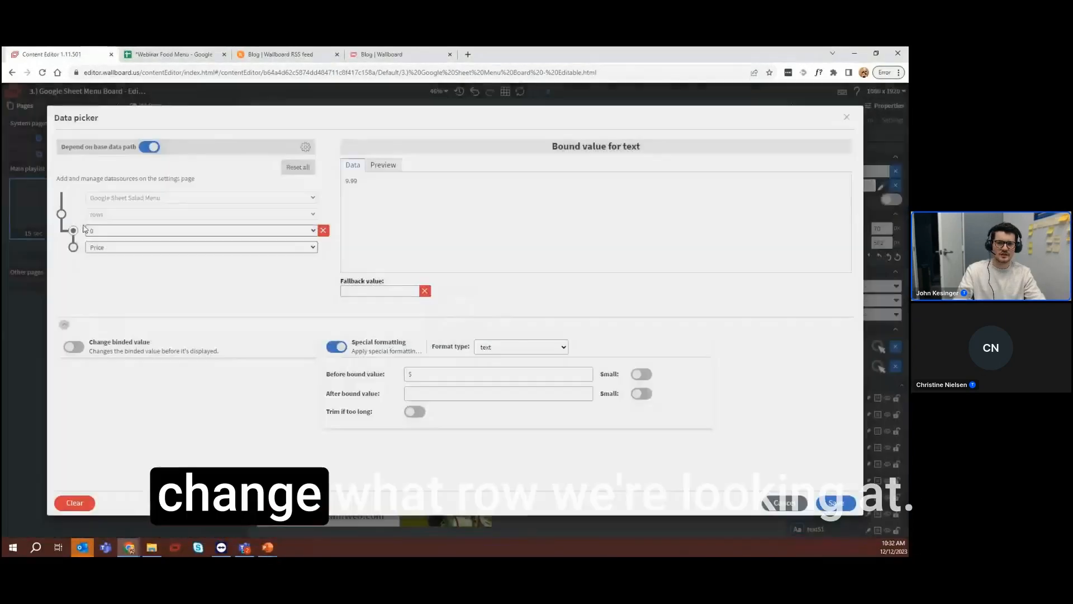
Rebind the second menu item's price and description to row 1 and save both bindings
click(97, 230)
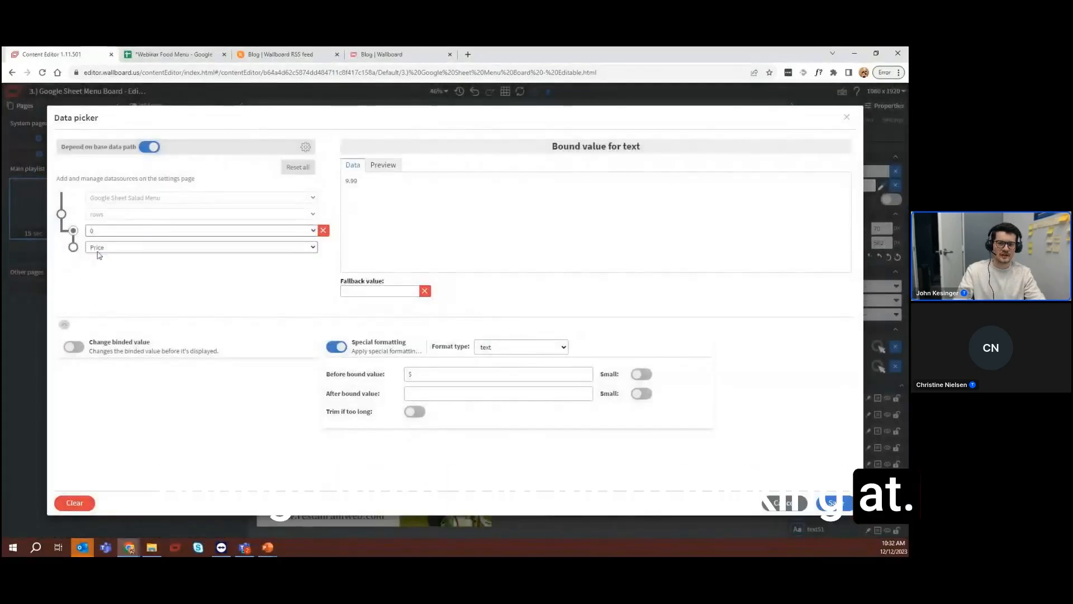
click(98, 255)
click(839, 504)
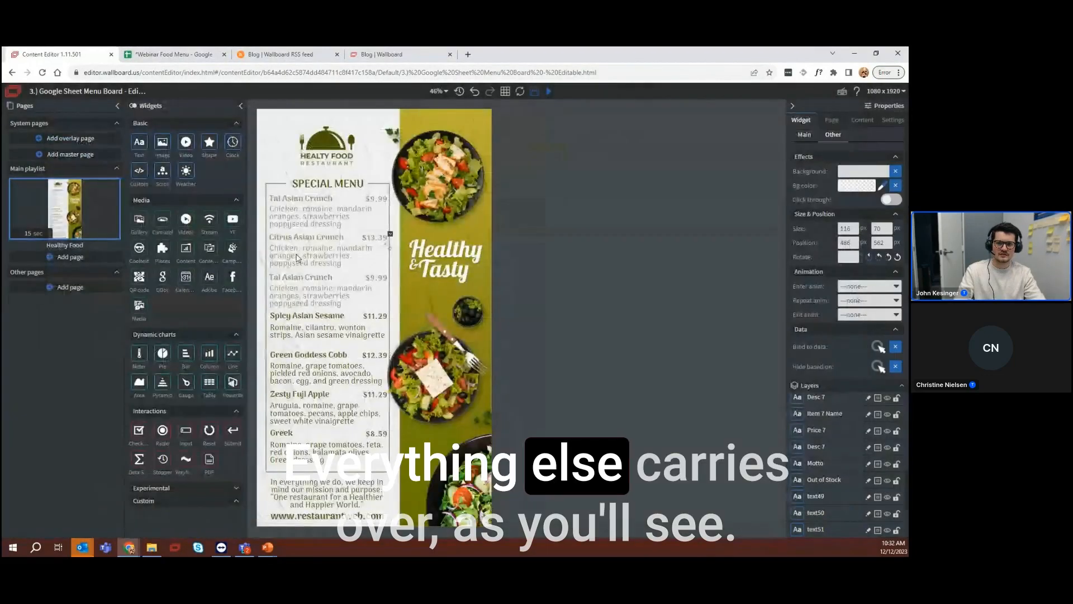
click(875, 346)
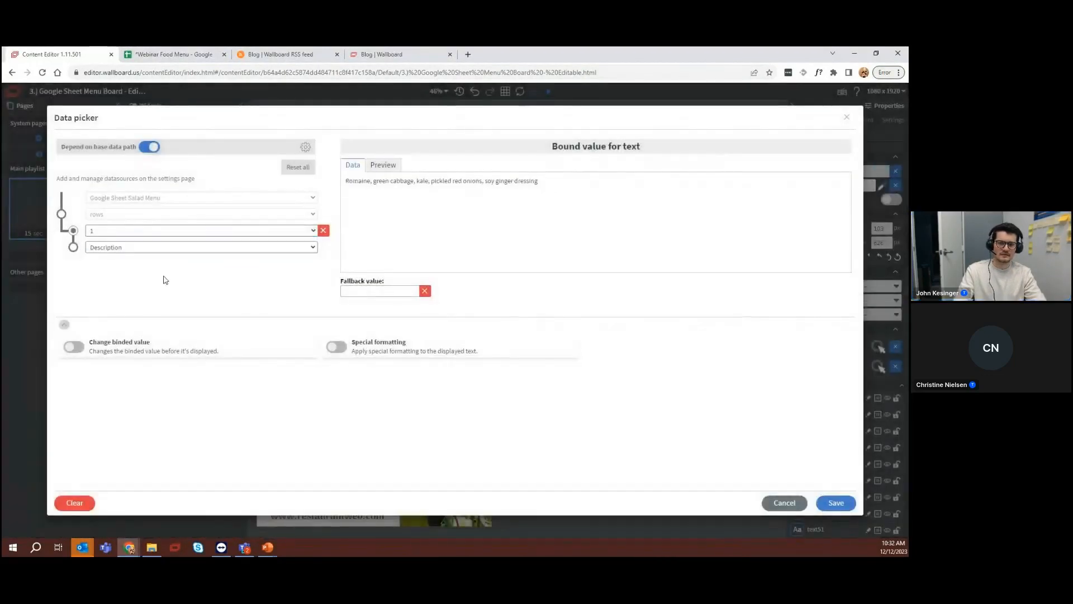
click(836, 503)
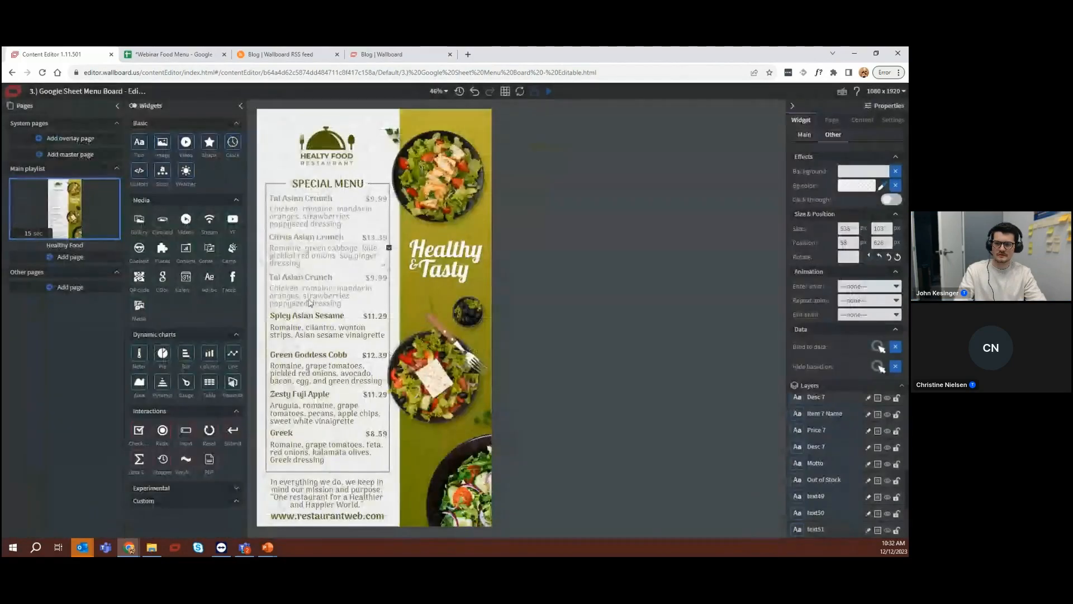
Rebind the third menu item's name and price to row 3 and save both bindings
click(878, 346)
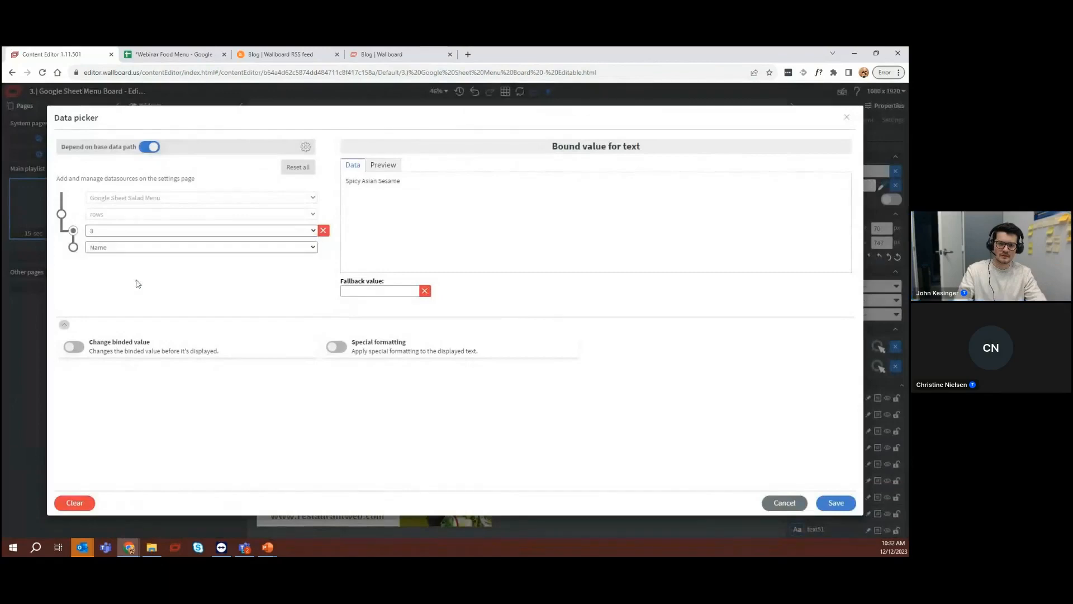
click(828, 504)
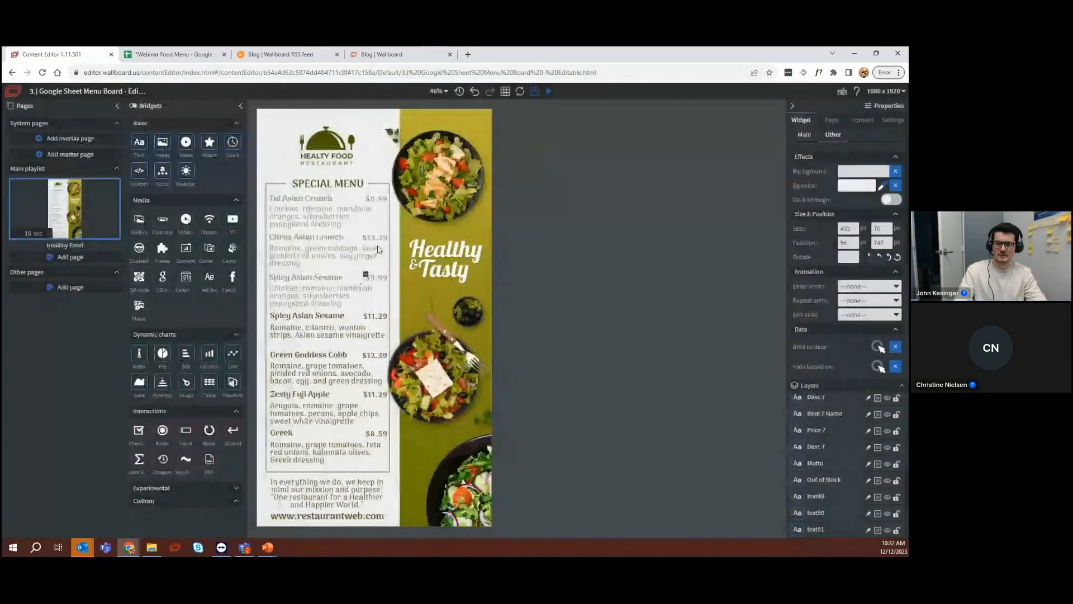
click(877, 346)
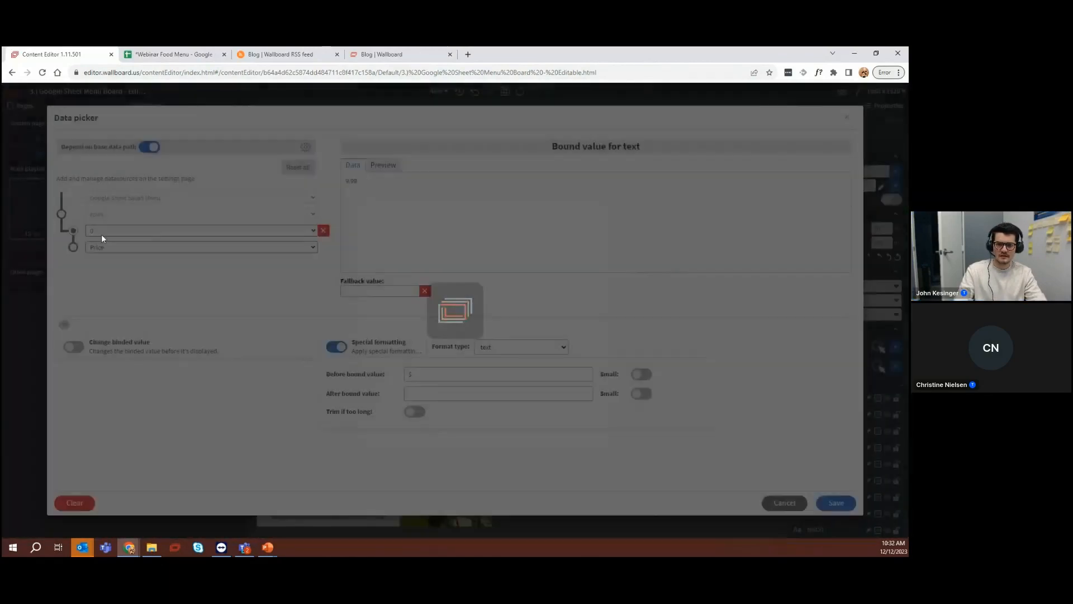
click(101, 233)
click(102, 268)
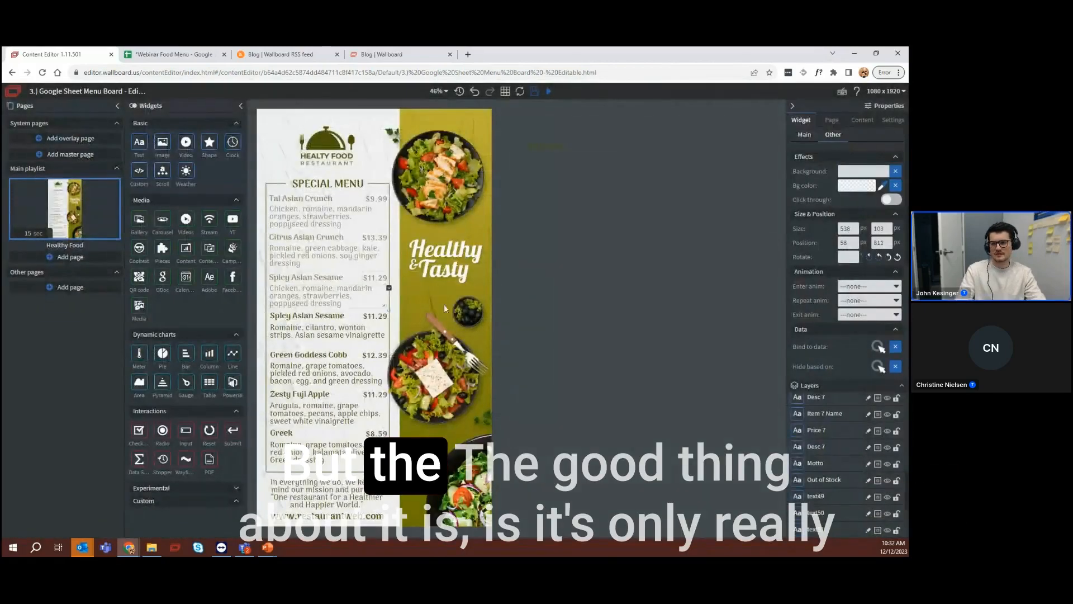
Rebind the third menu item's name and description to row 2 and save both bindings
click(878, 346)
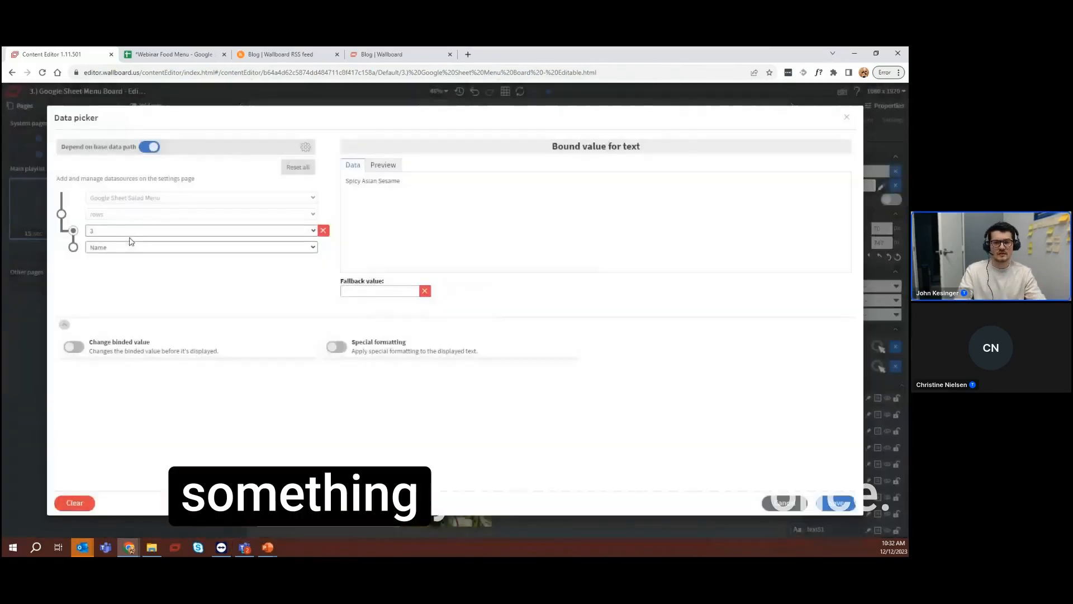
click(129, 231)
click(102, 258)
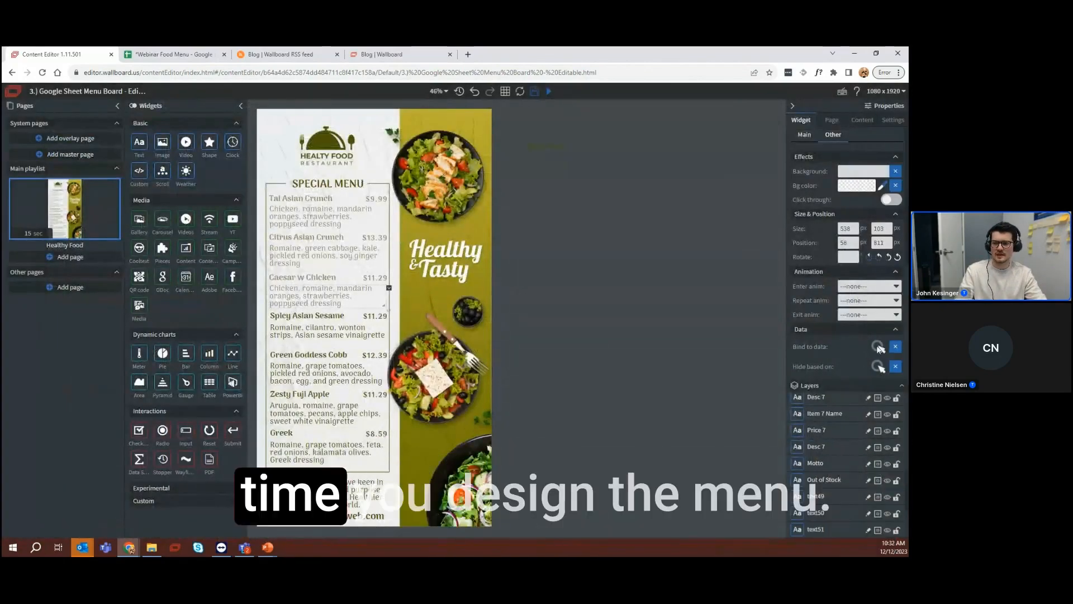
click(877, 347)
click(123, 230)
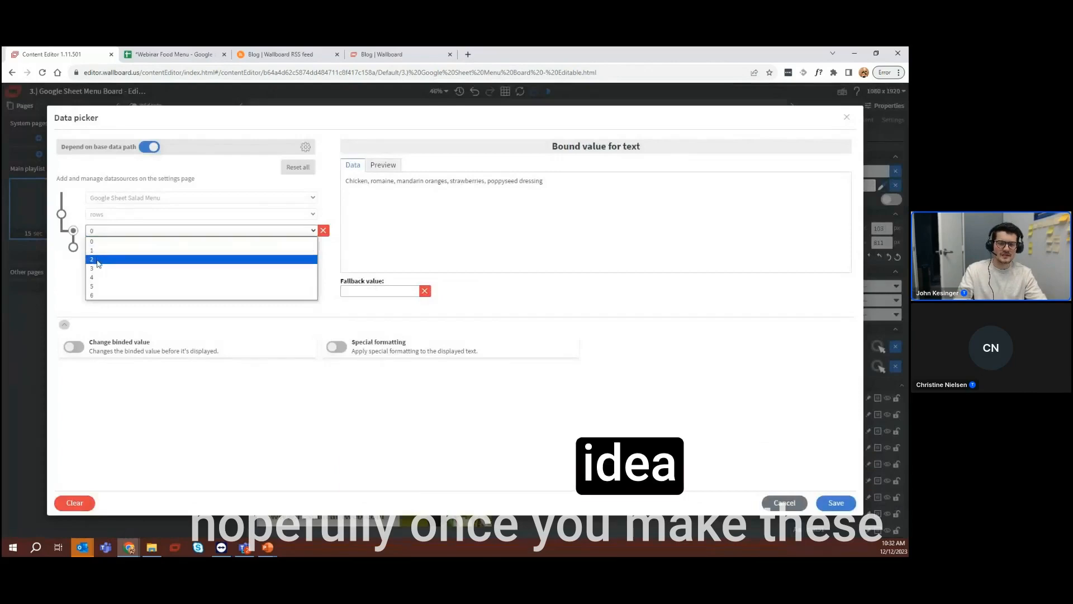
click(98, 259)
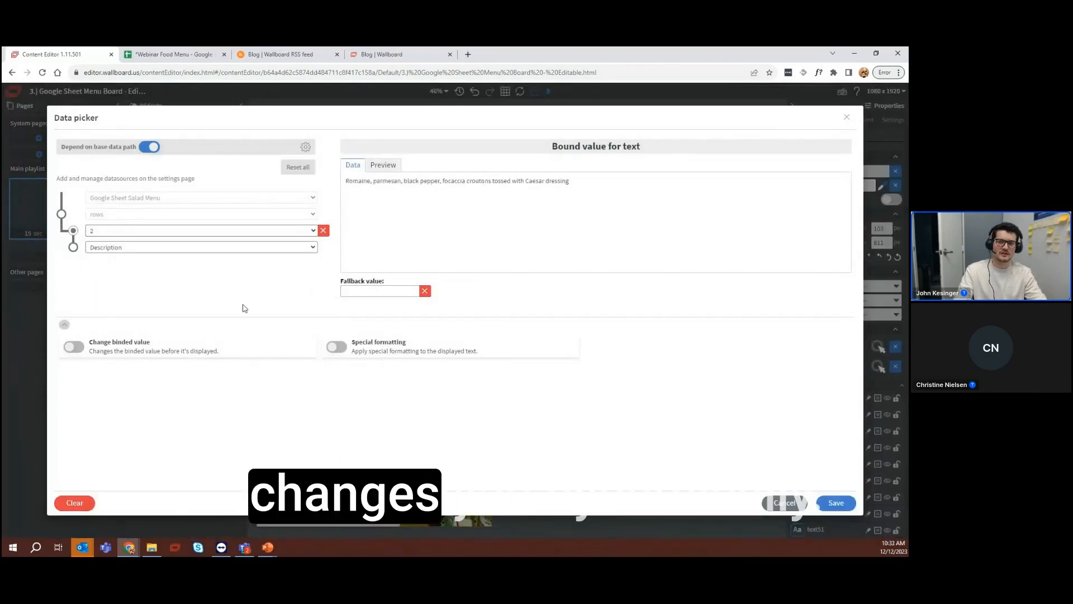
click(837, 505)
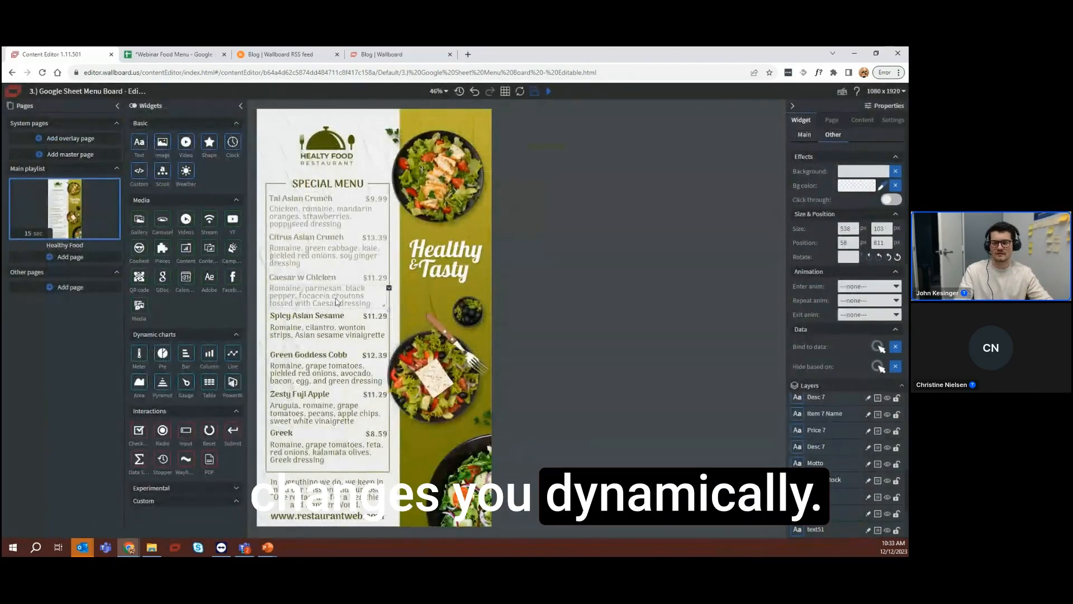
Save the content, preview it, and detach the preview into a narrow portrait window beside the edited menu board
click(535, 91)
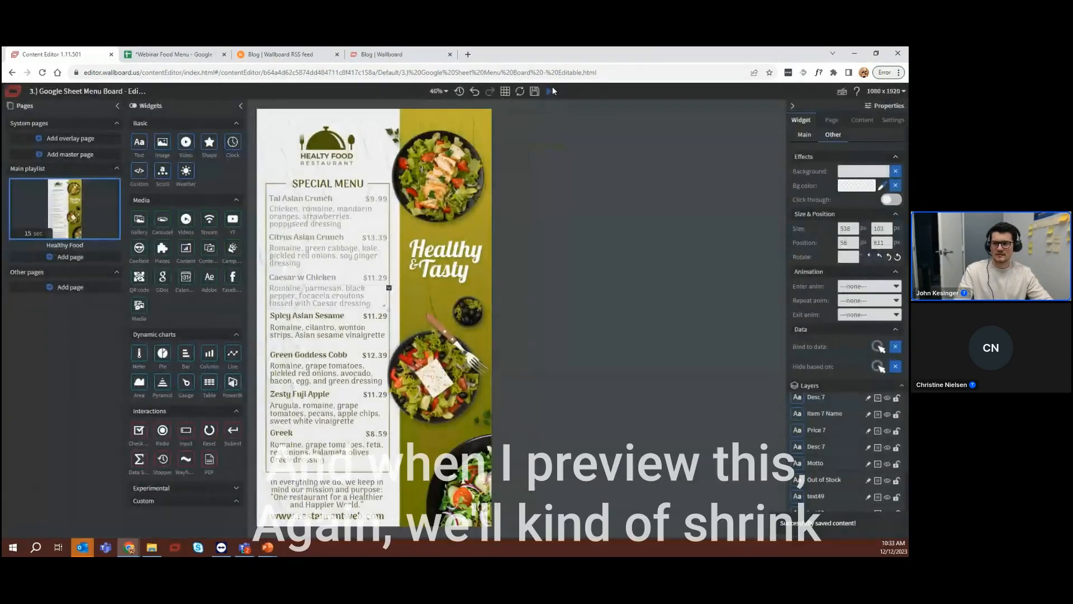
click(549, 92)
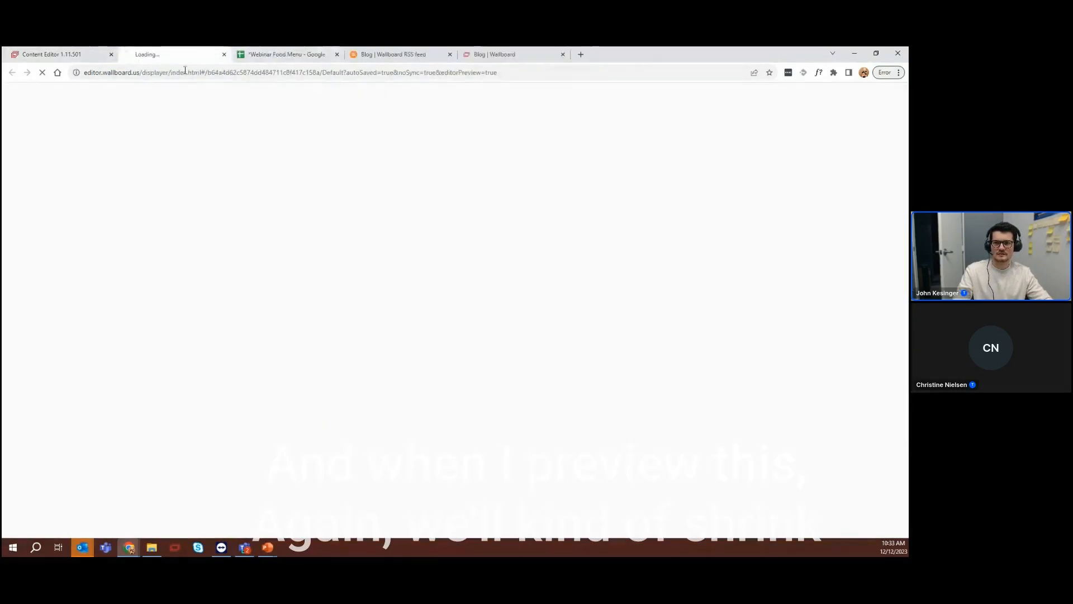
drag(180, 53, 174, 116)
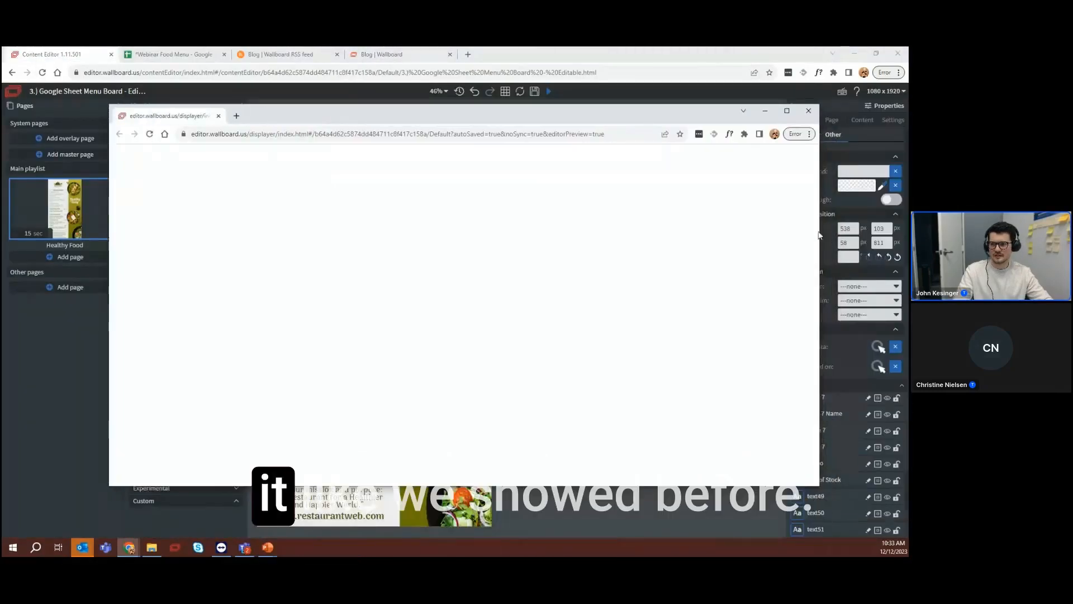
drag(806, 234, 347, 233)
mouse_move(252, 122)
mouse_down()
mouse_move(419, 148)
mouse_move(631, 144)
mouse_move(661, 114)
mouse_up()
drag(658, 480, 657, 533)
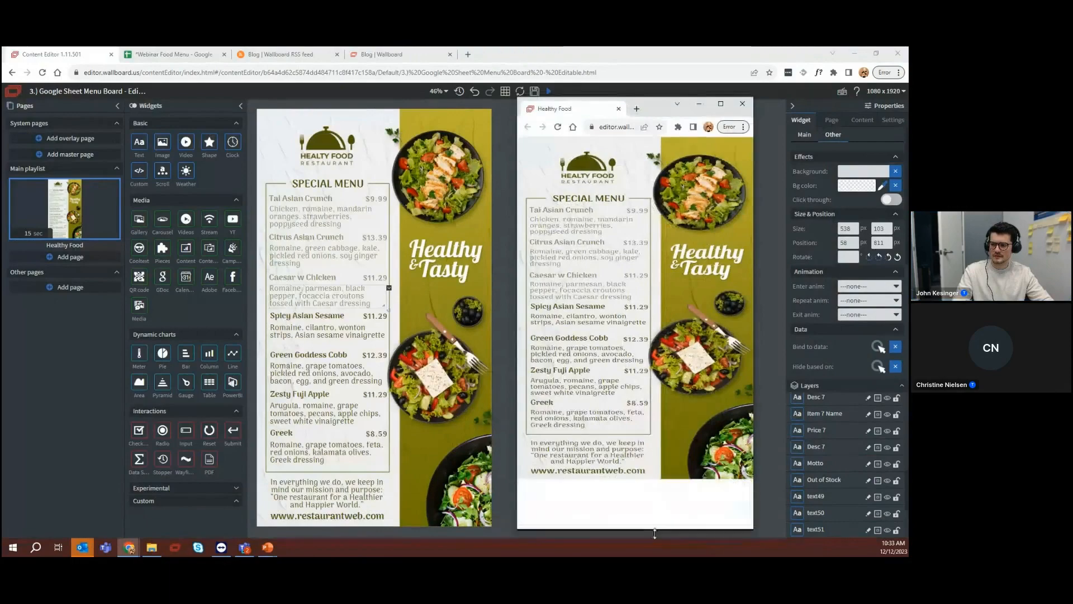
drag(660, 111, 752, 88)
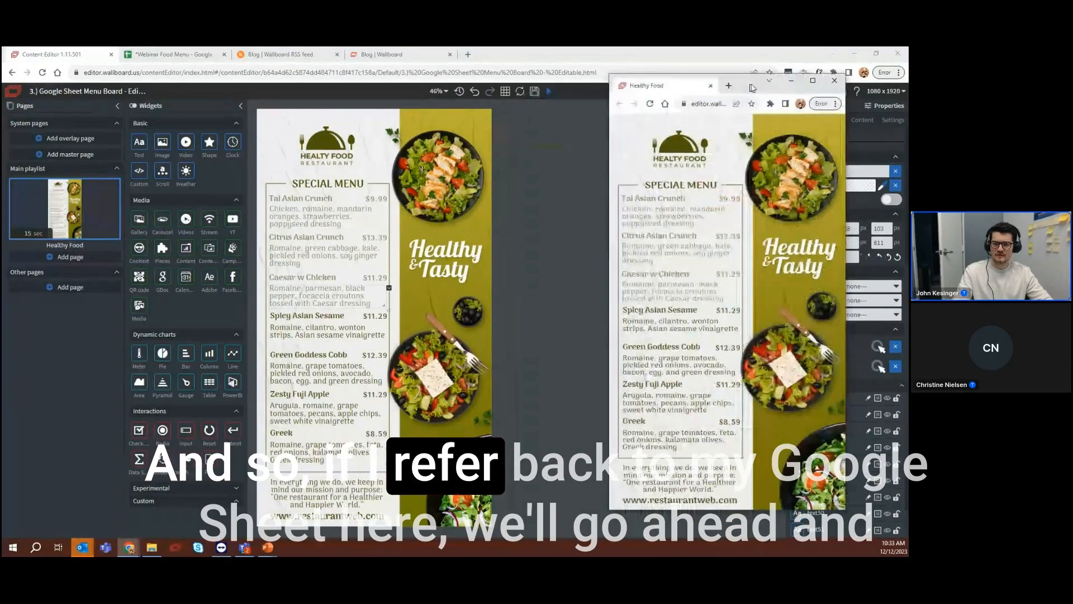
In the Webinar Food Menu sheet, set the Quantity of Tai Asian Crunch, Citrus Asian Crunch, and Caesar w Chicken to 1
click(163, 54)
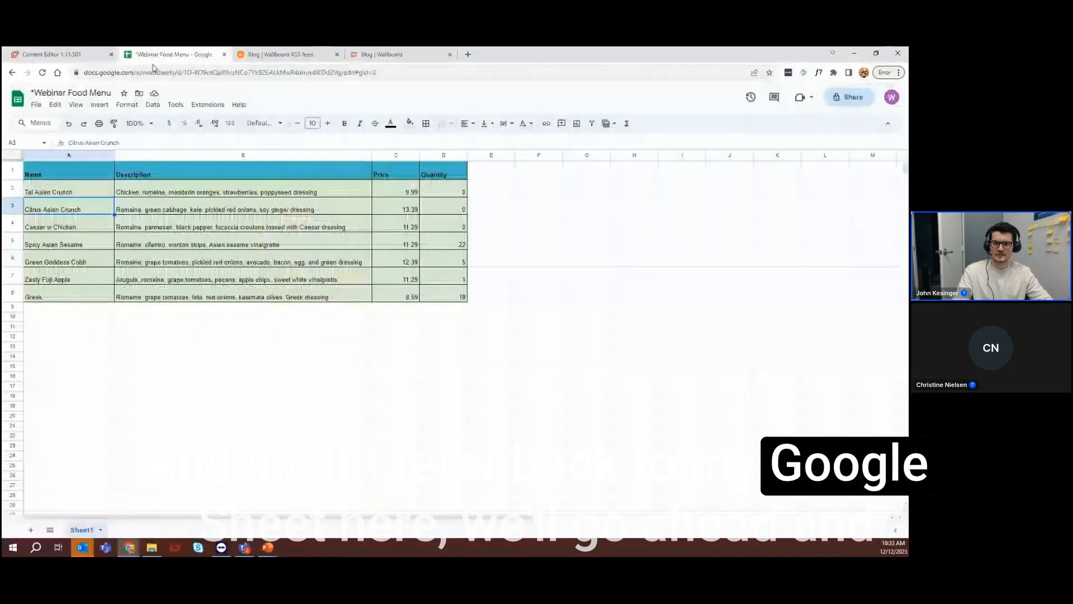
click(463, 209)
click(464, 189)
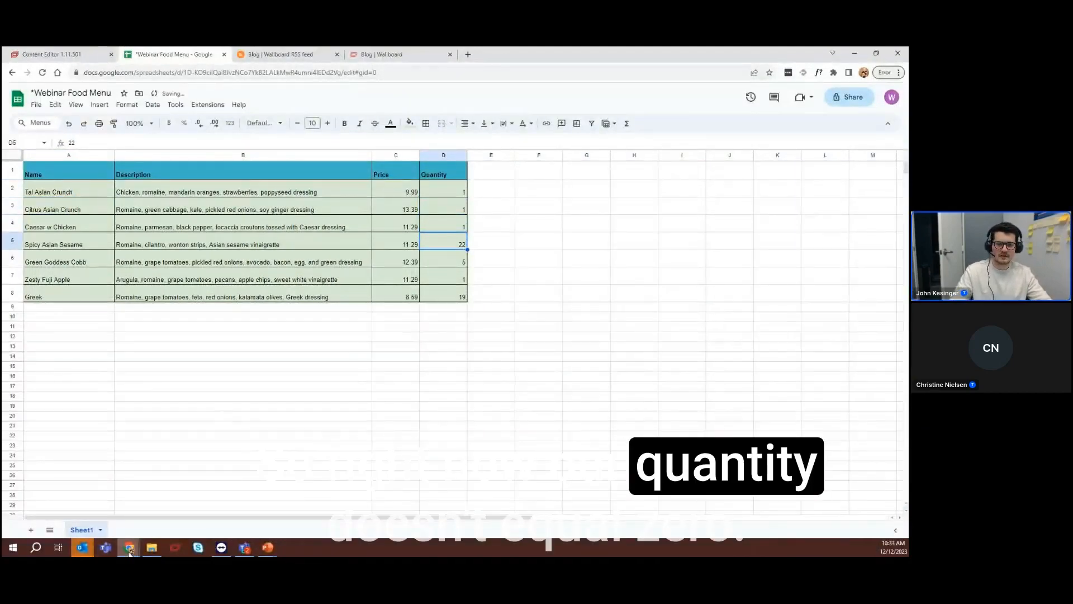
Bring the Healthy Food preview in front of the sheet to check the items' font colors, and close the preview window
click(130, 547)
click(515, 513)
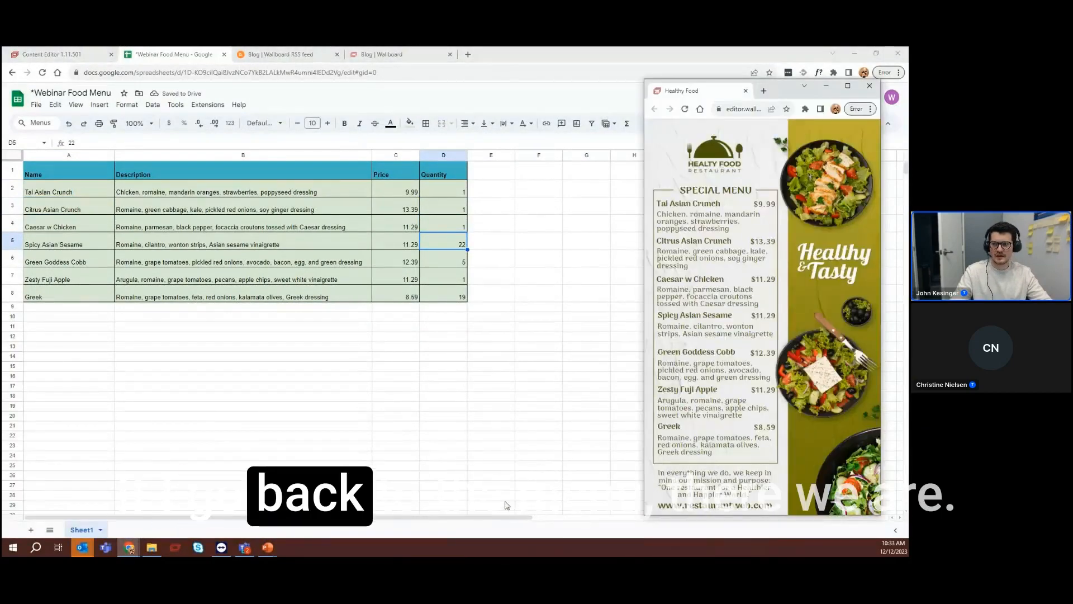
click(128, 549)
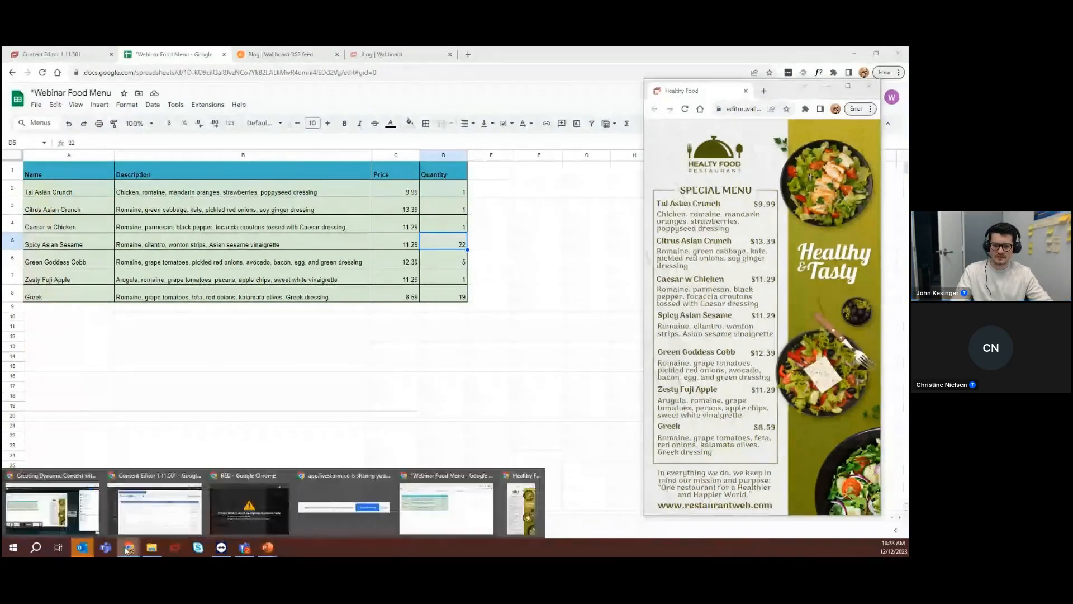
click(789, 279)
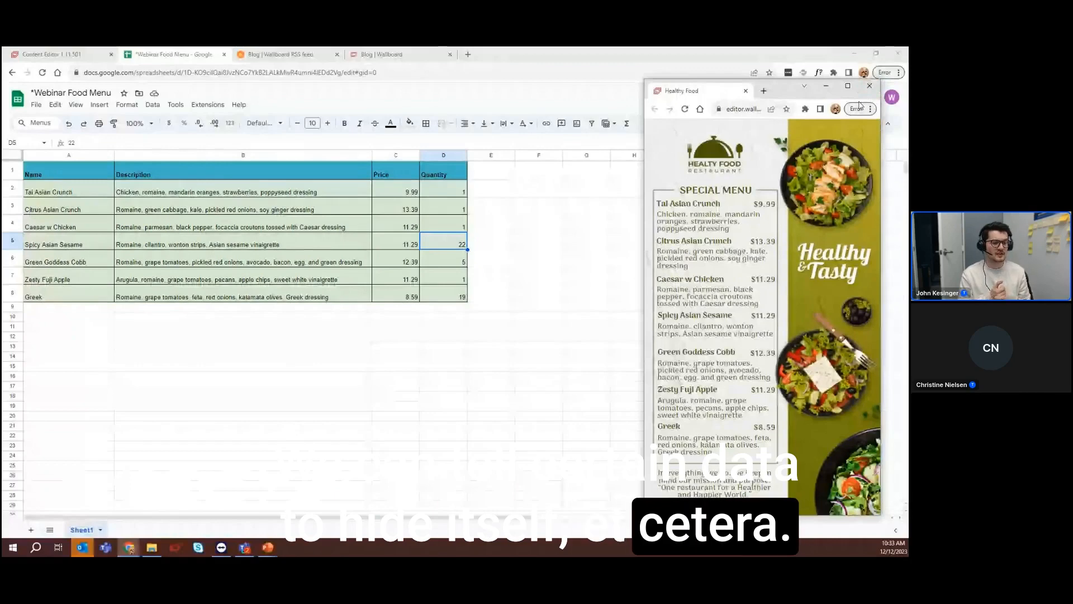
click(870, 87)
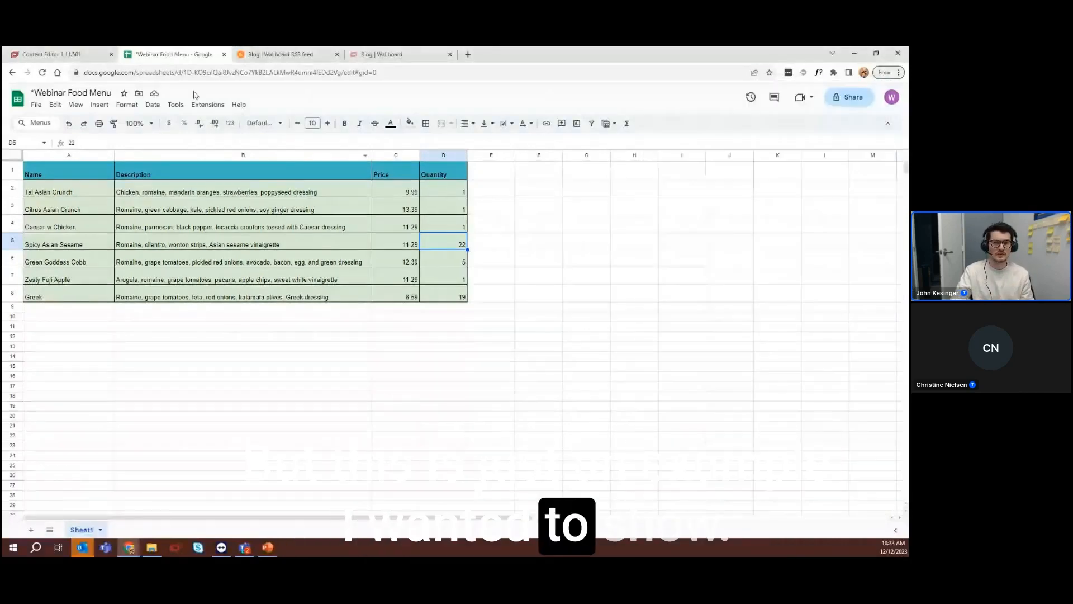
Return to the Wallboard content editor and show the internal datasources in the datasource settings
click(50, 54)
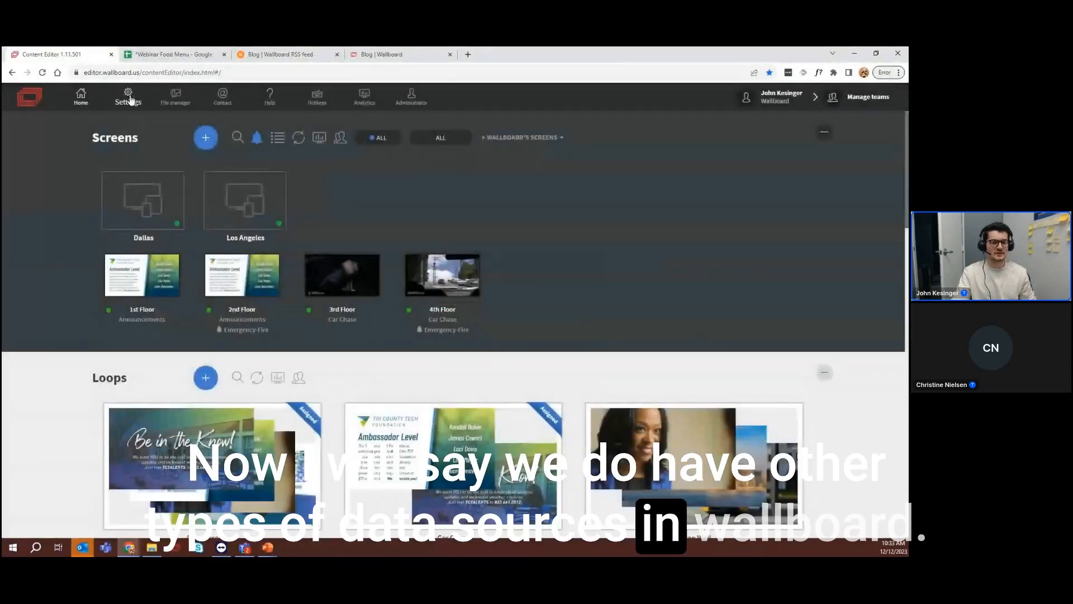
click(129, 101)
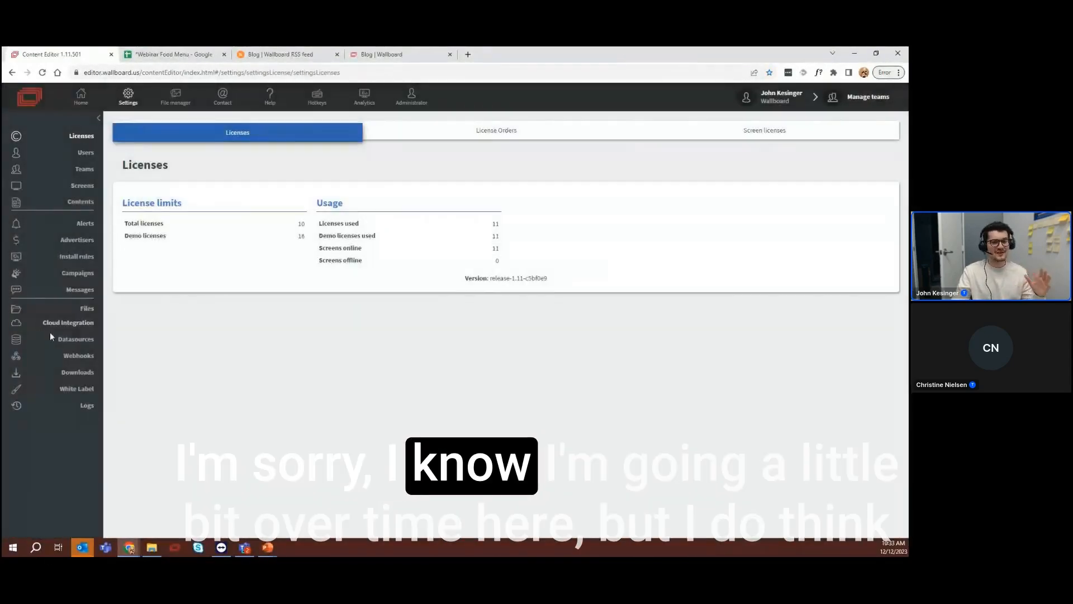
click(77, 339)
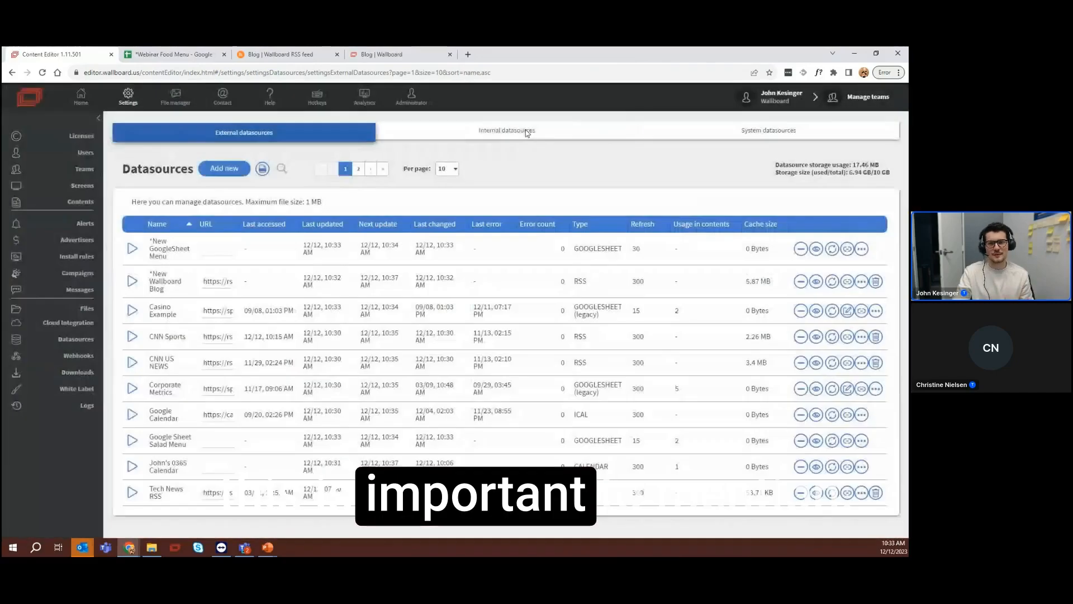
click(527, 133)
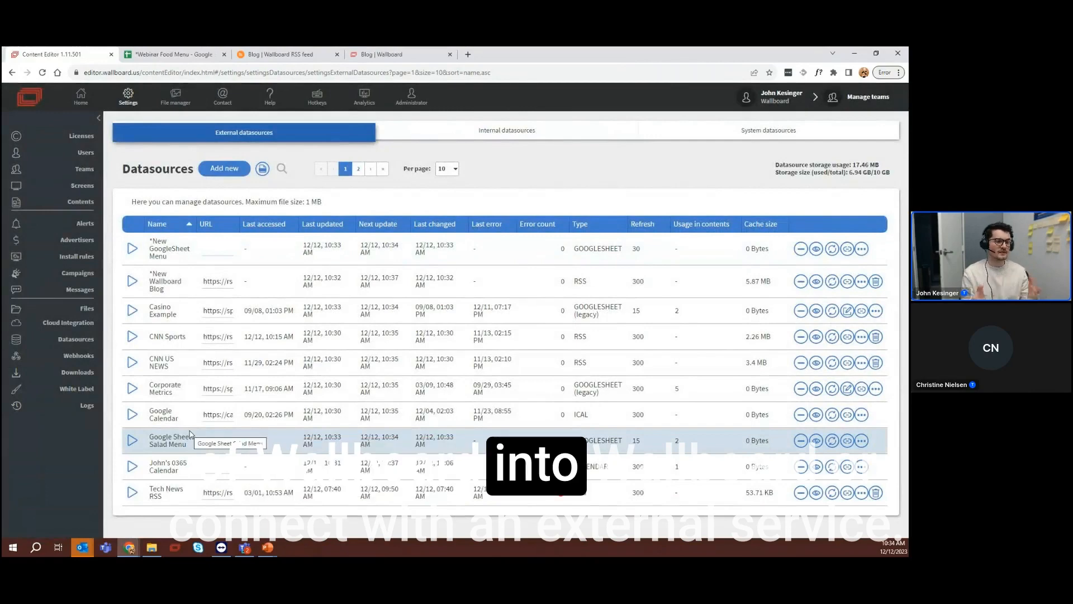
click(492, 132)
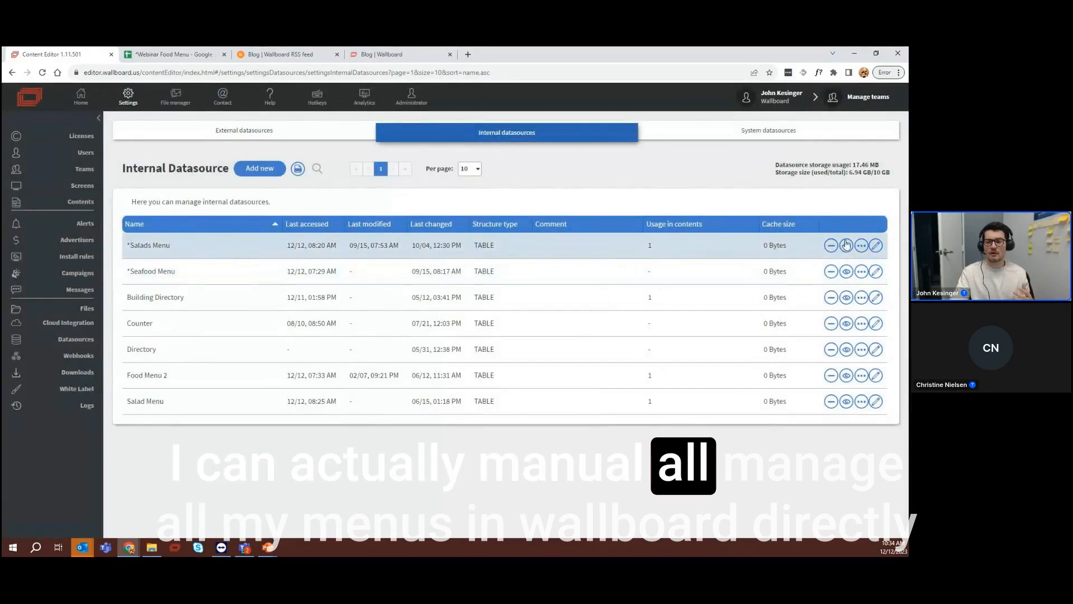
Inspect the *Salads Menu table data and the type options of its Featured Images column, and close the table without saving
click(876, 246)
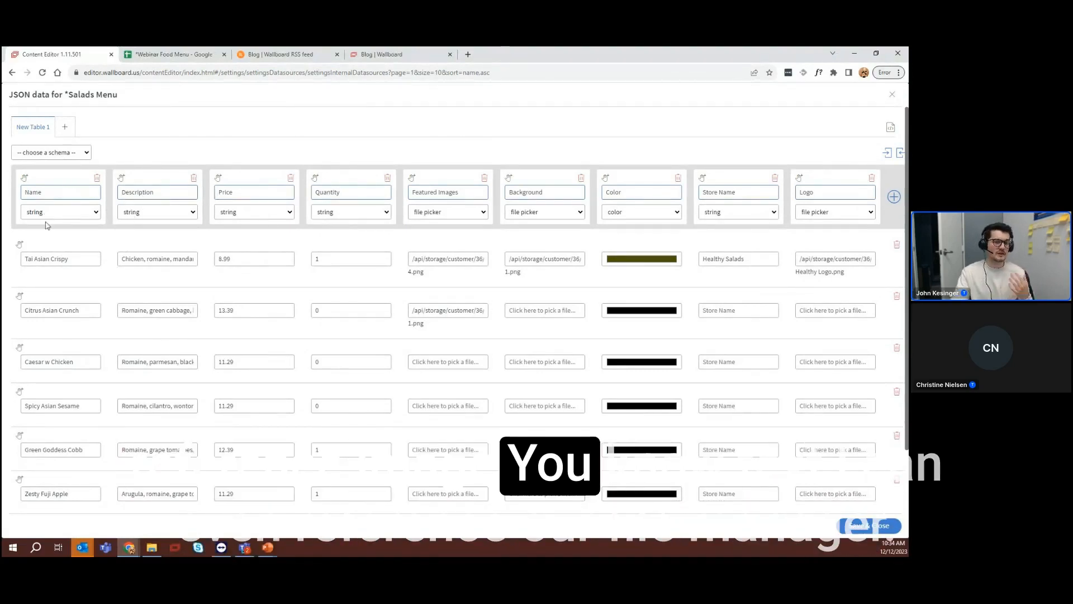
click(454, 215)
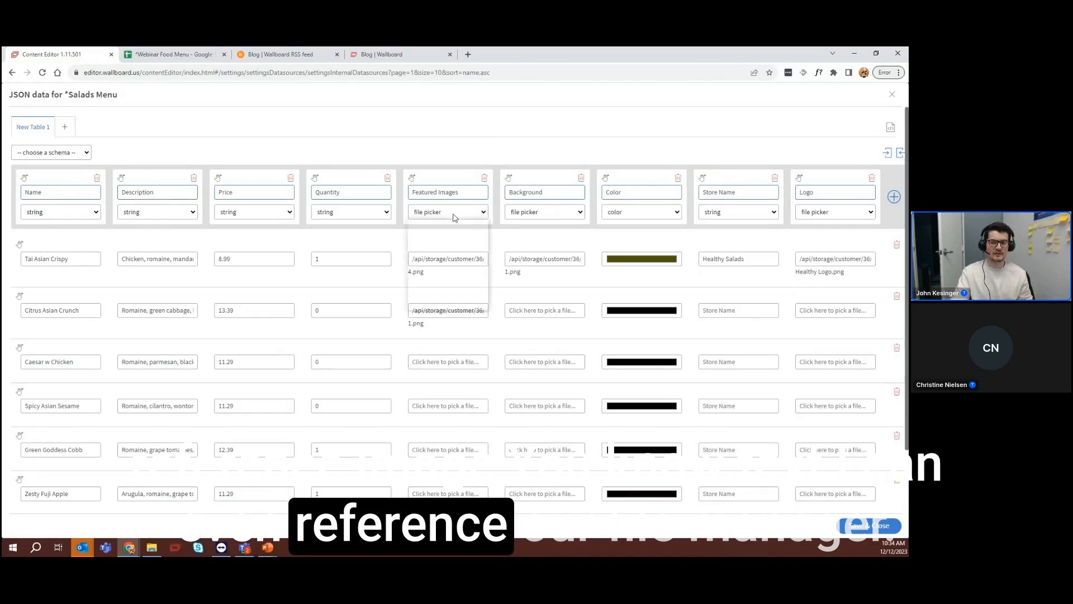
click(453, 215)
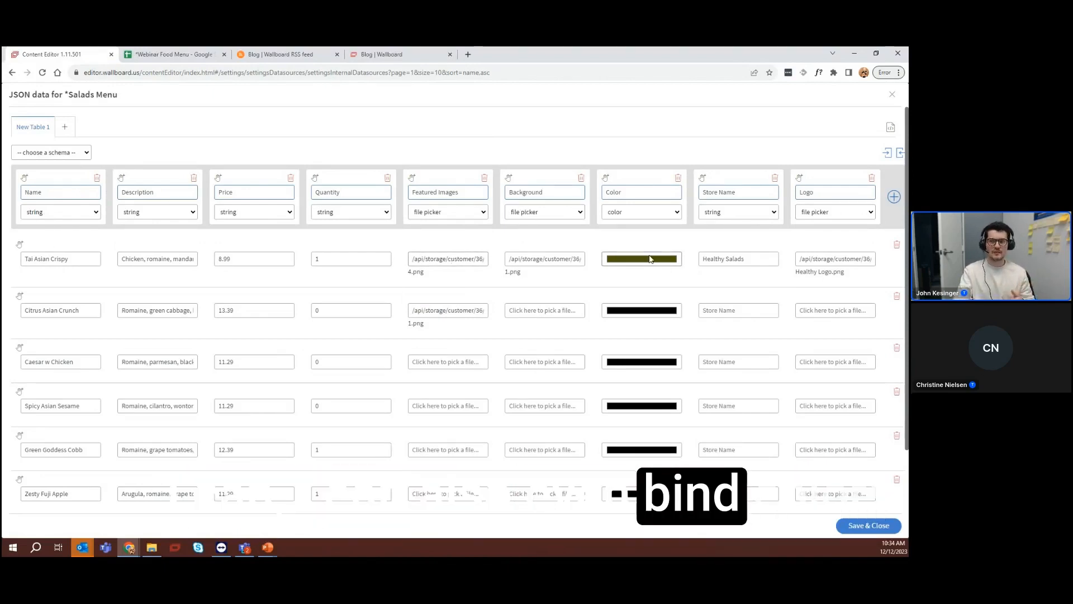
click(892, 94)
Go back to the home dashboard and open the content 4.) Base Data Path Menus for editing
click(81, 99)
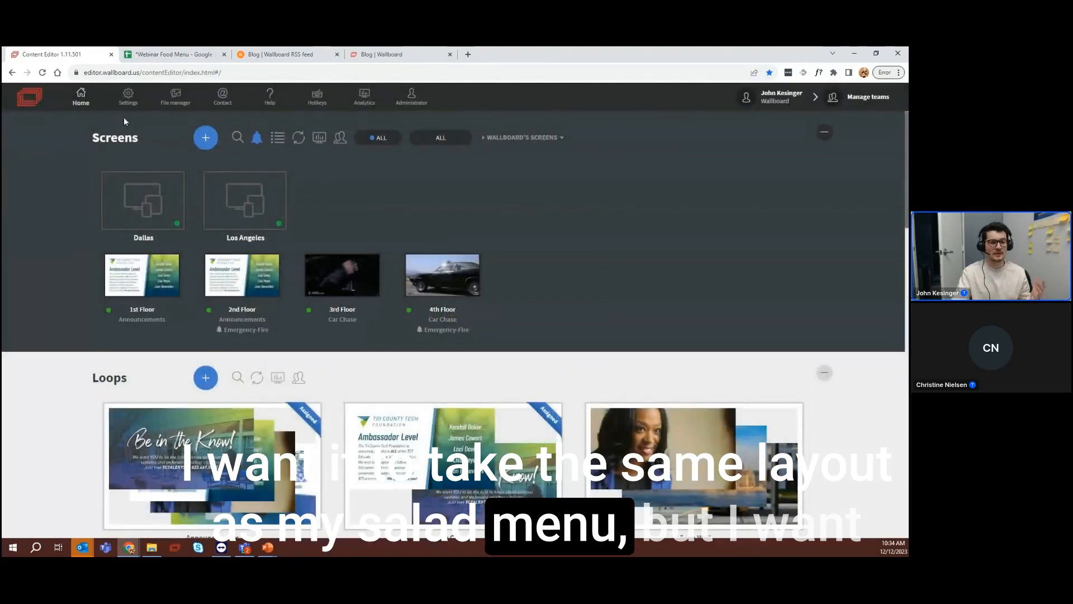
scroll(283, 296, down, 10)
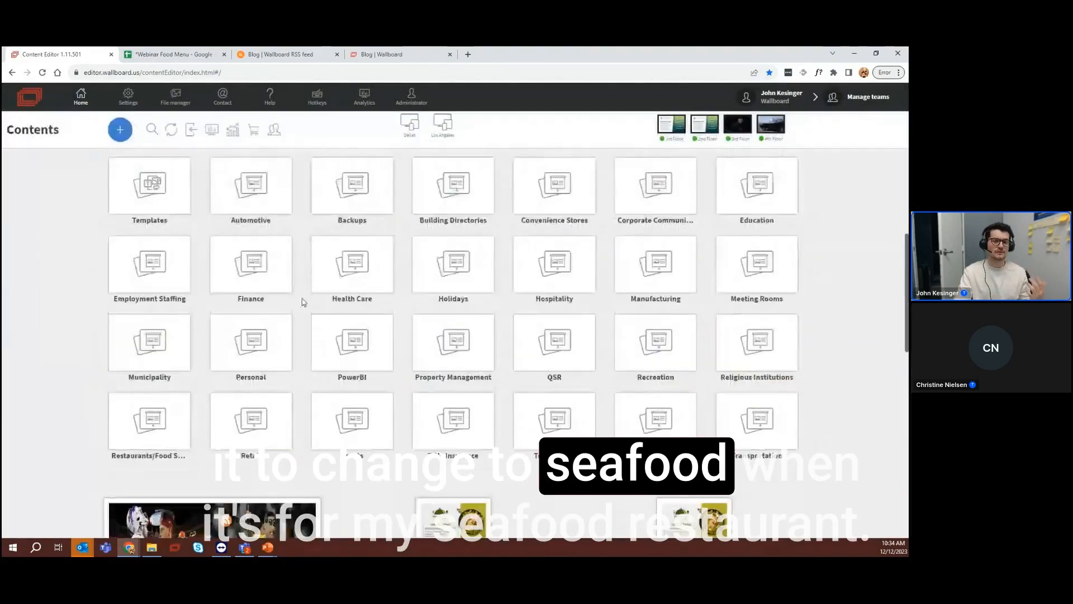
scroll(306, 304, down, 4)
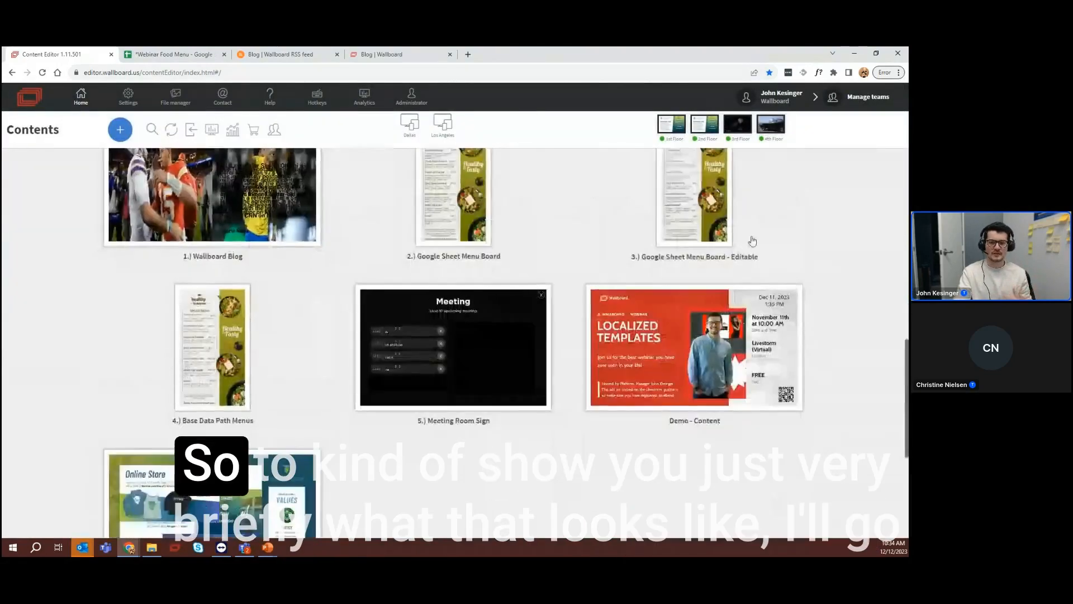
scroll(262, 402, up, 1)
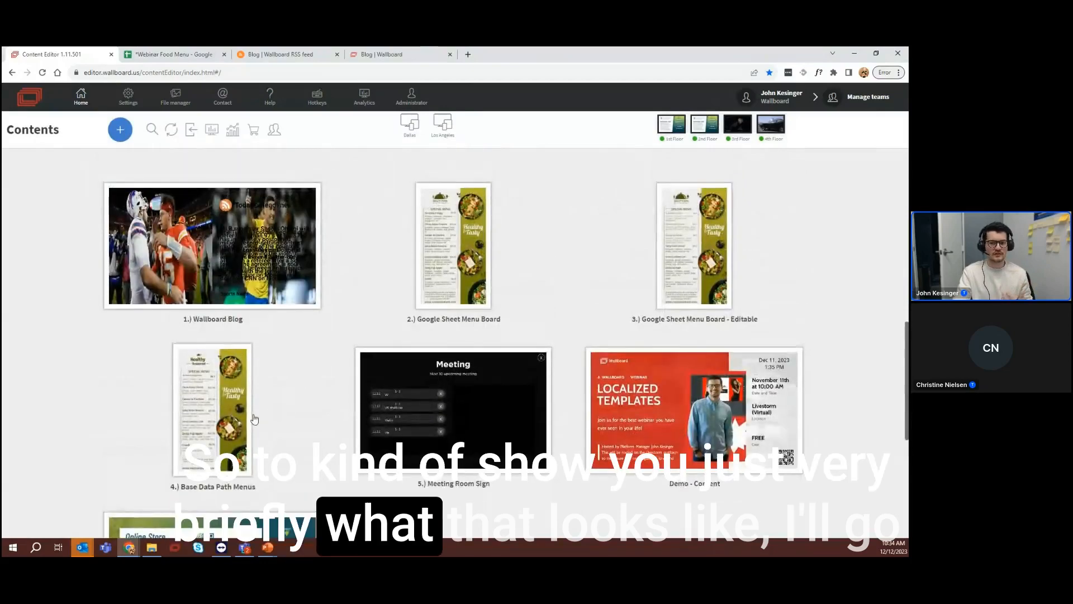
click(233, 419)
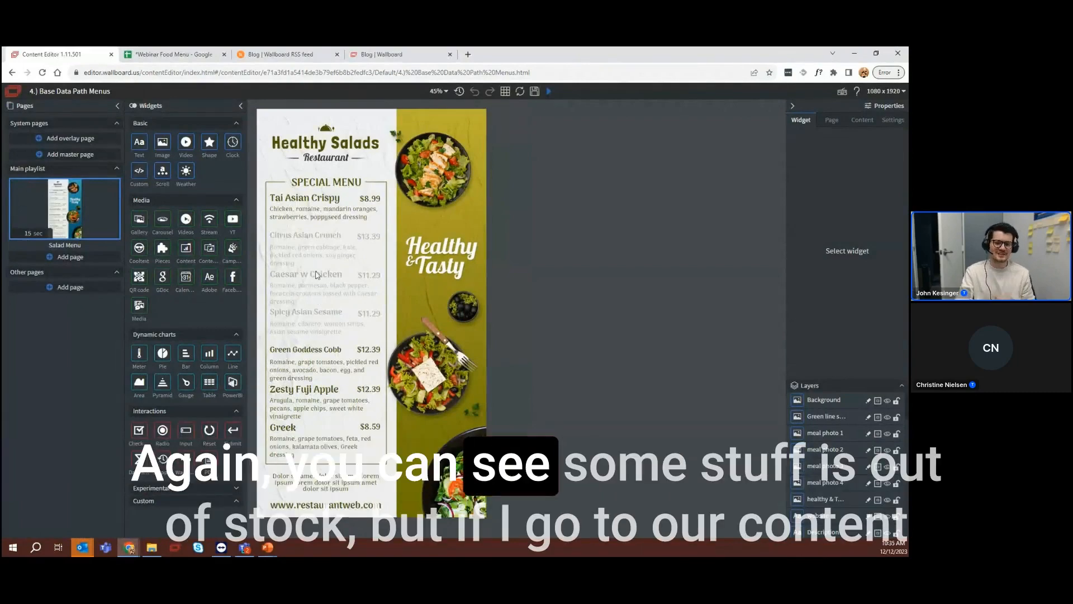
Set the content's base data path to *Seafood Menu, New Table 1, rows, 0, save the binding, and return to the dashboard
click(862, 122)
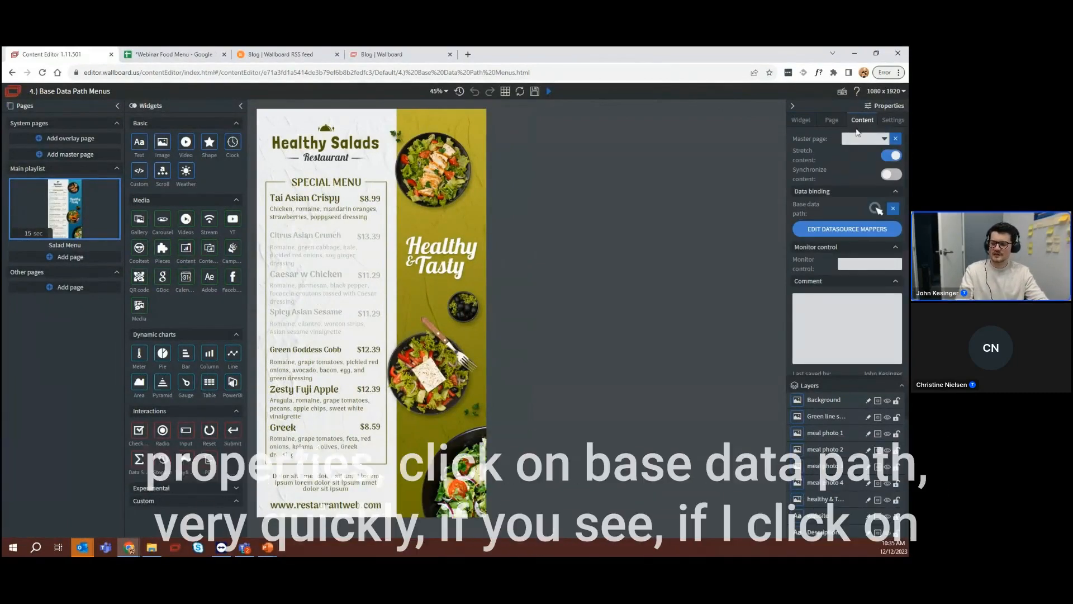
click(874, 208)
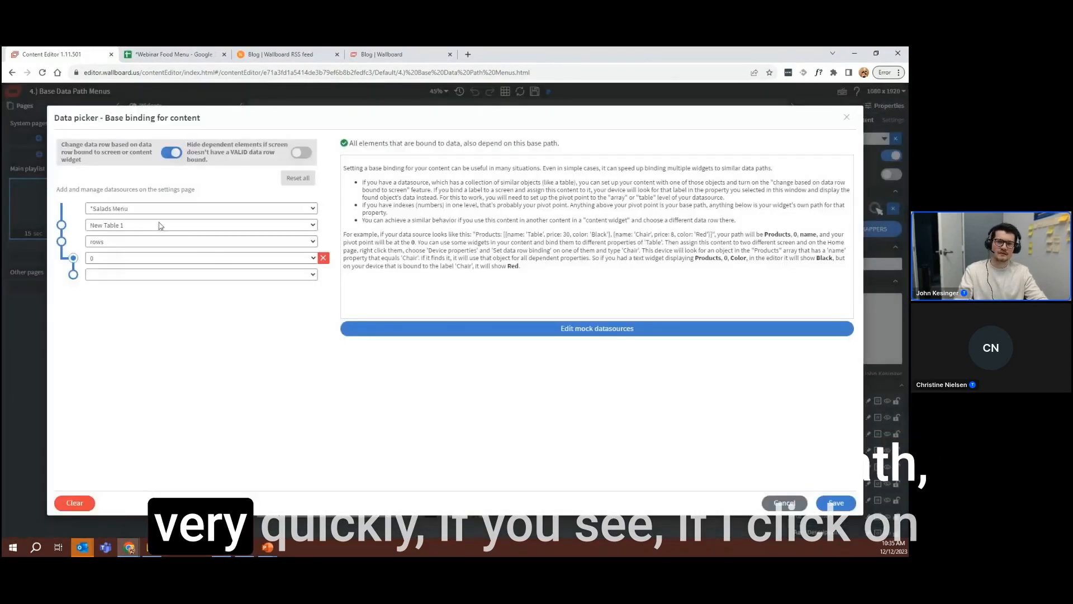
click(106, 209)
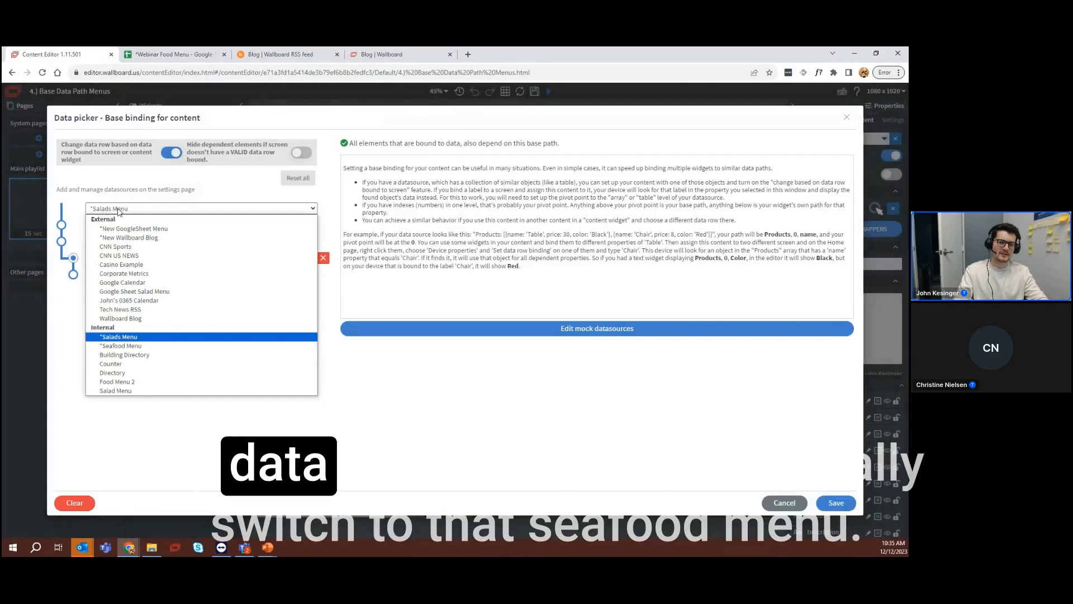
click(160, 347)
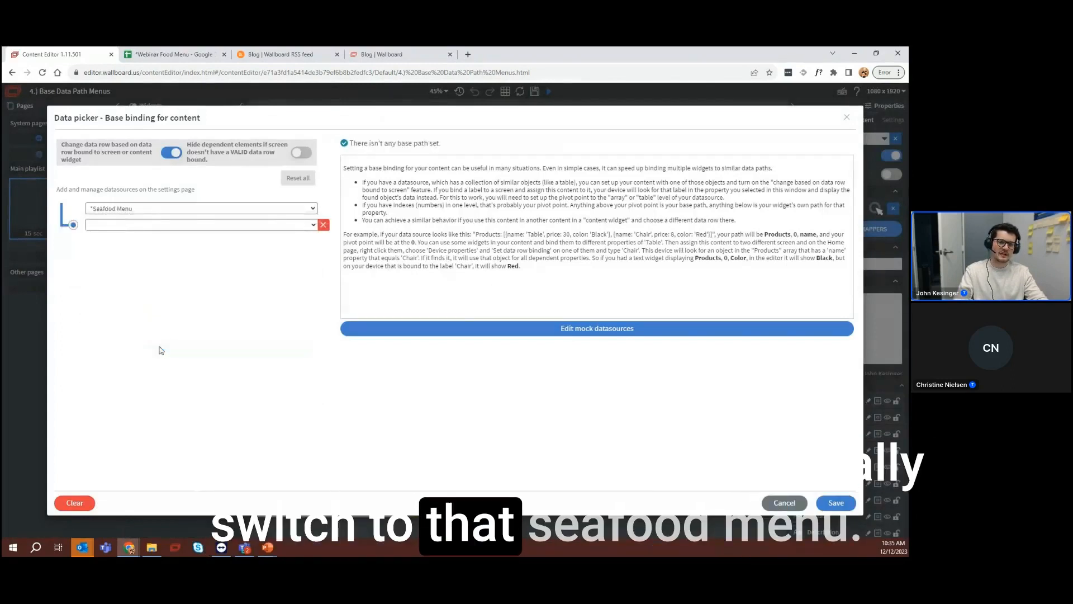
click(102, 225)
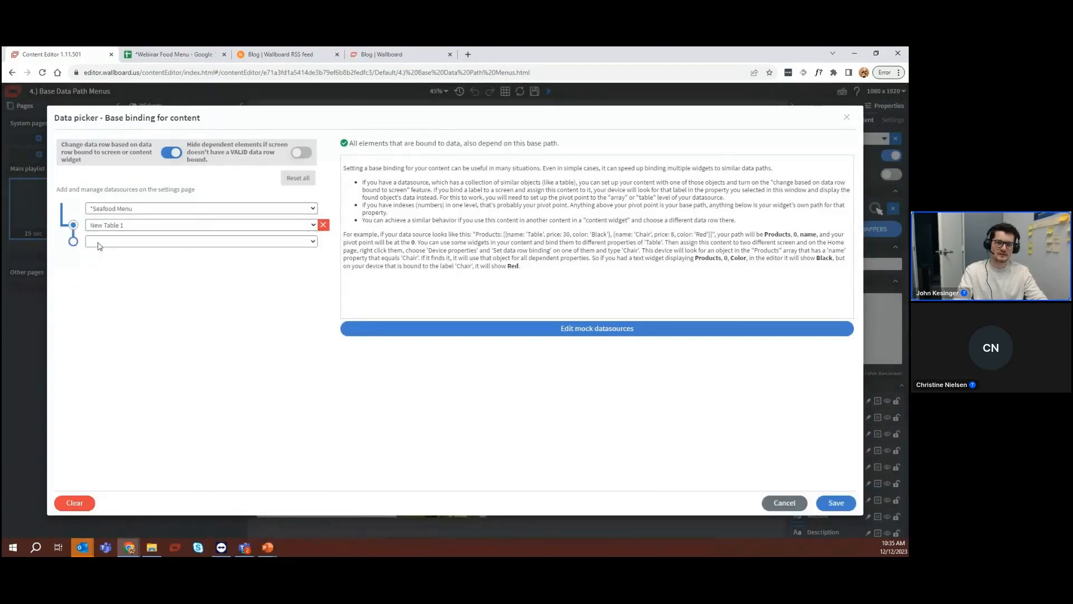
click(99, 271)
click(97, 259)
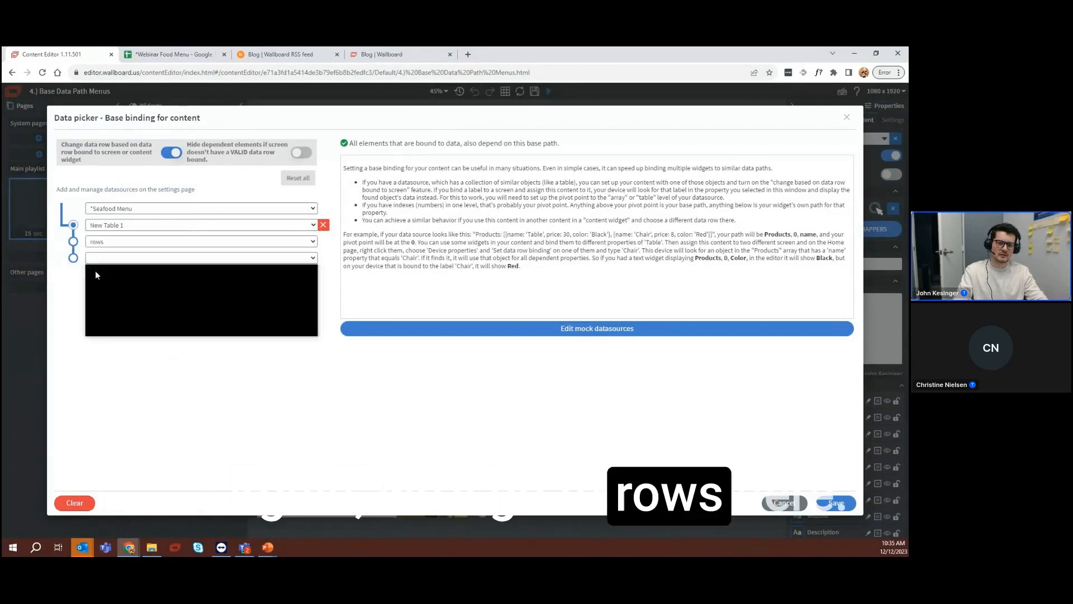
click(92, 277)
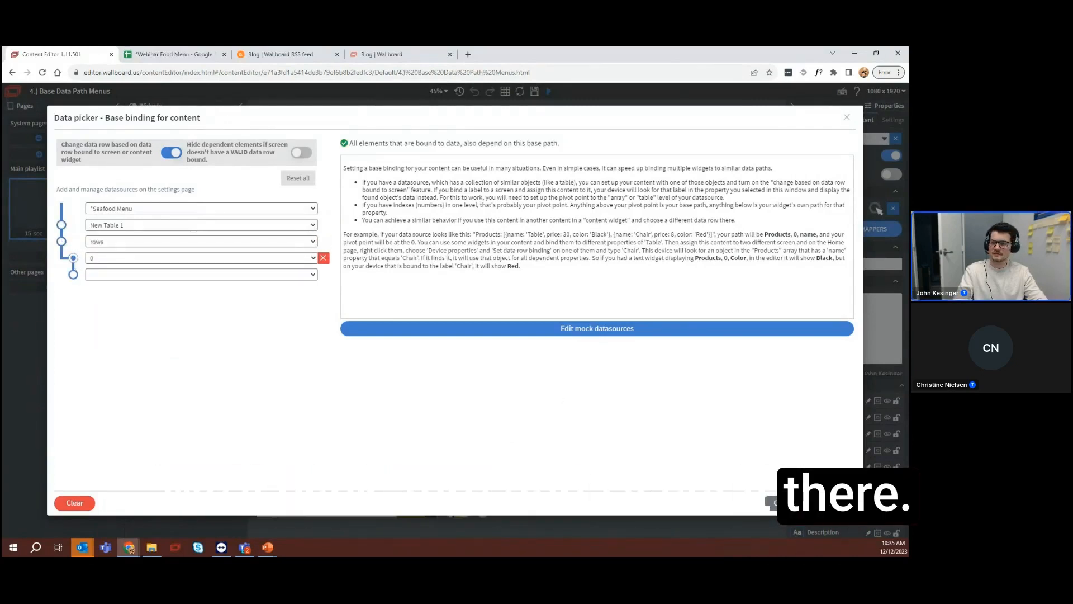
click(840, 505)
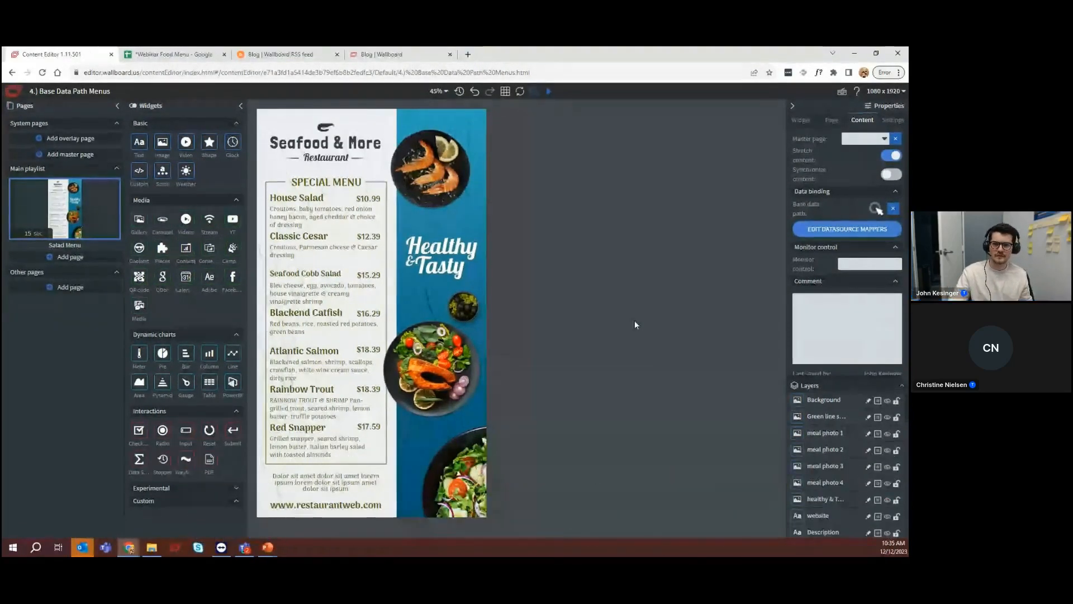
click(15, 92)
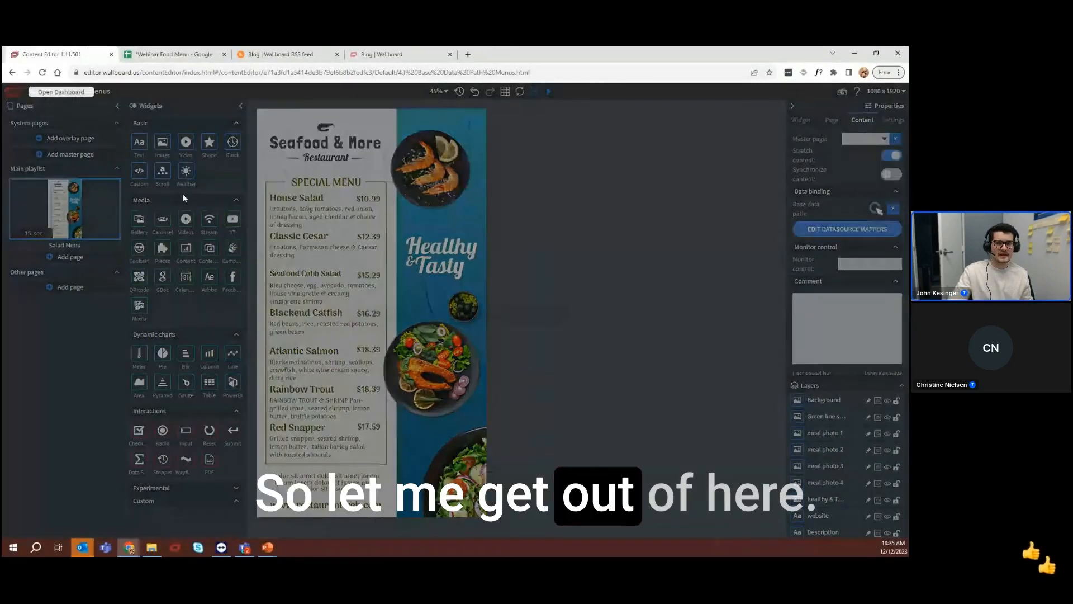
click(530, 363)
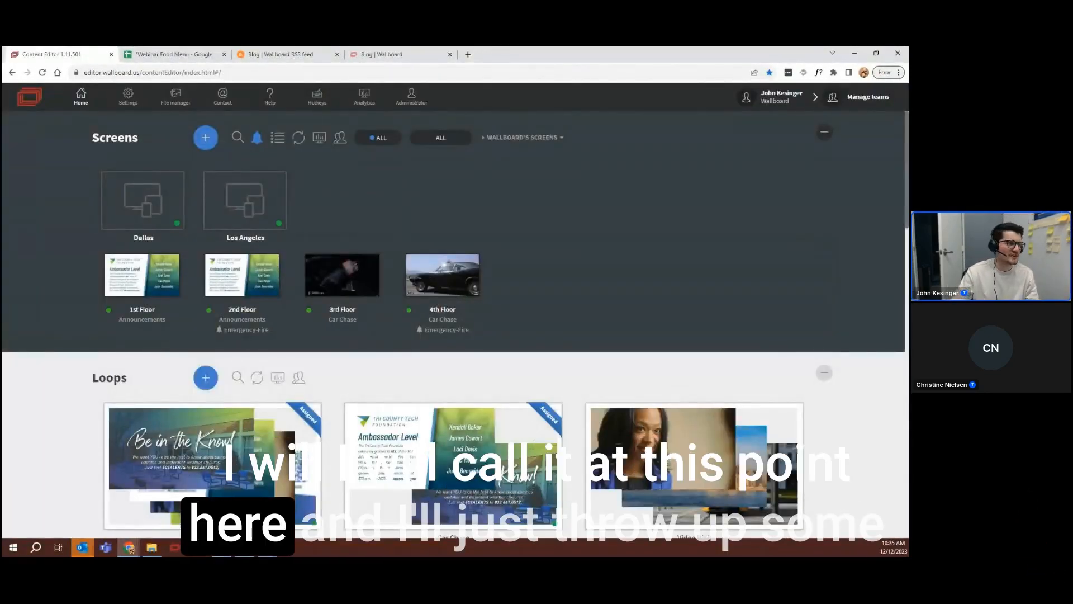
Switch to the NSDQ100 stock ticker preview, detach it into its own window, and arrange that window for viewing
click(129, 548)
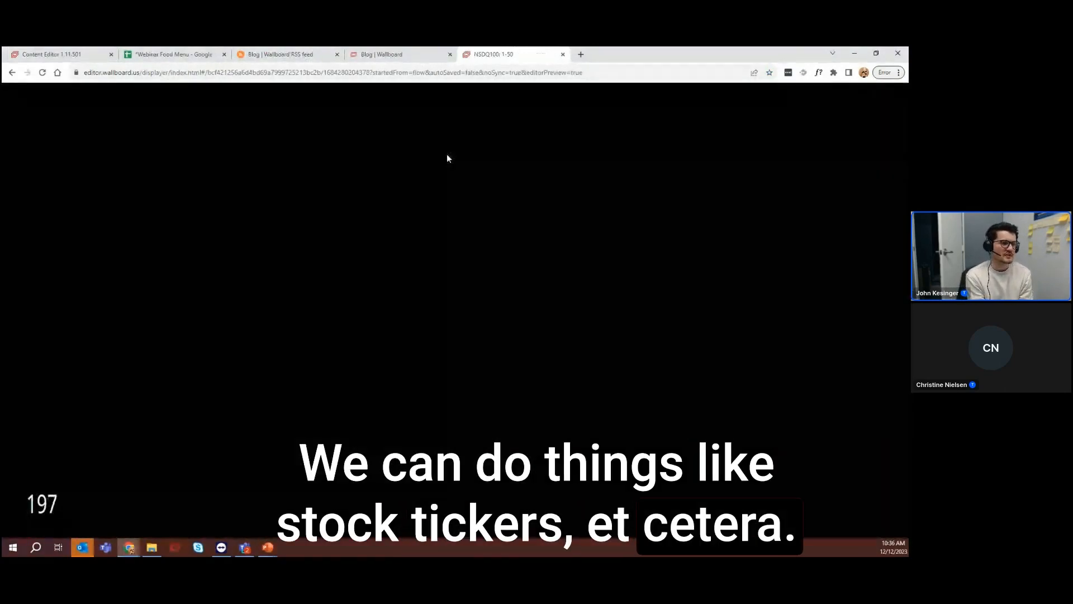
drag(522, 57, 531, 47)
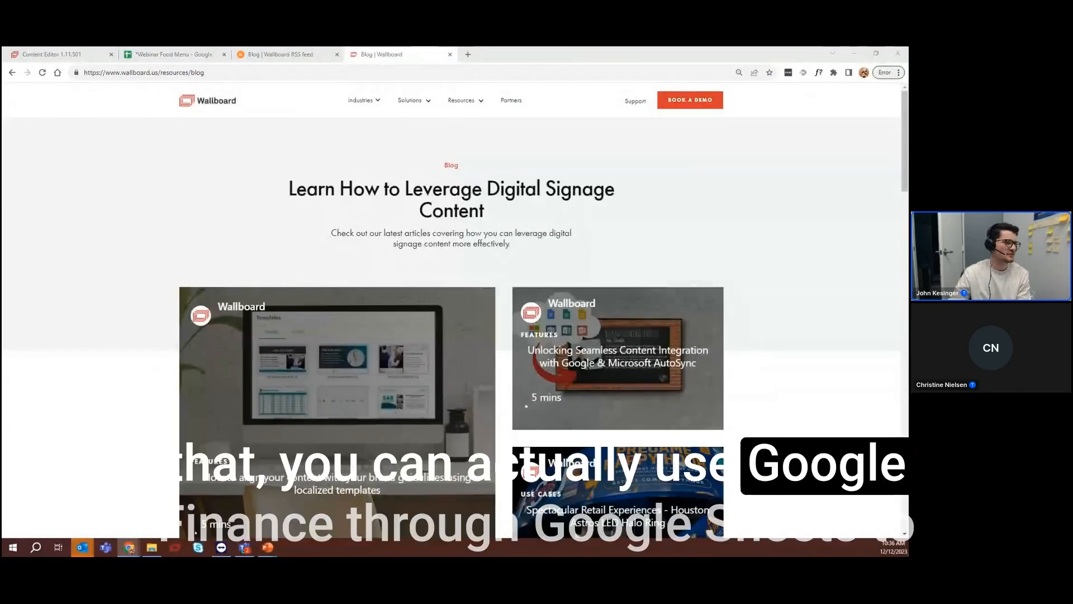
drag(2, 220, 320, 84)
double_click(318, 83)
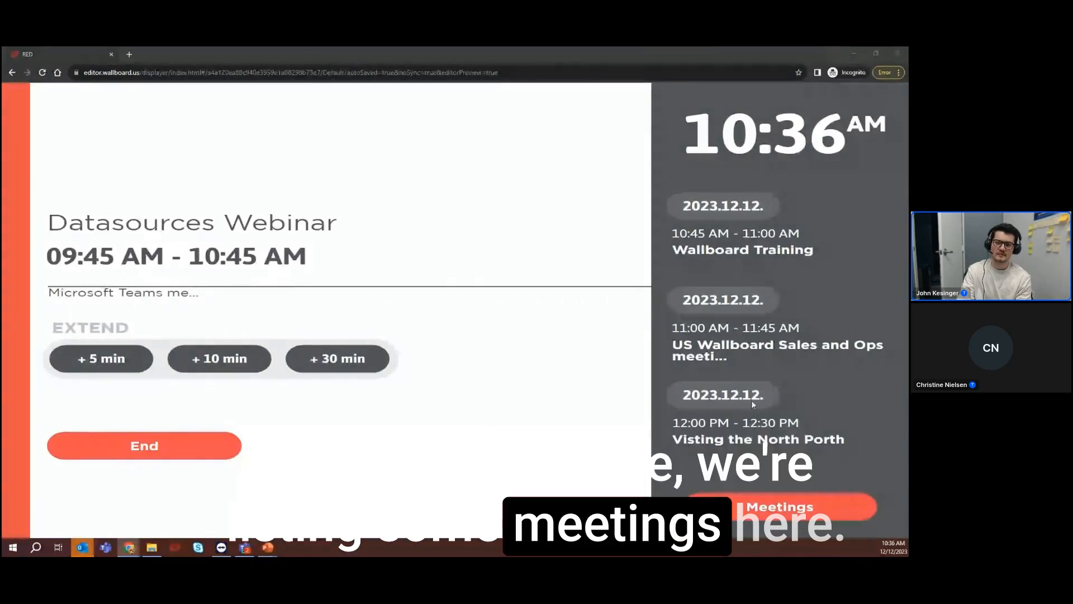
Show the list of upcoming meetings in the meeting room sign preview and close the list
click(761, 513)
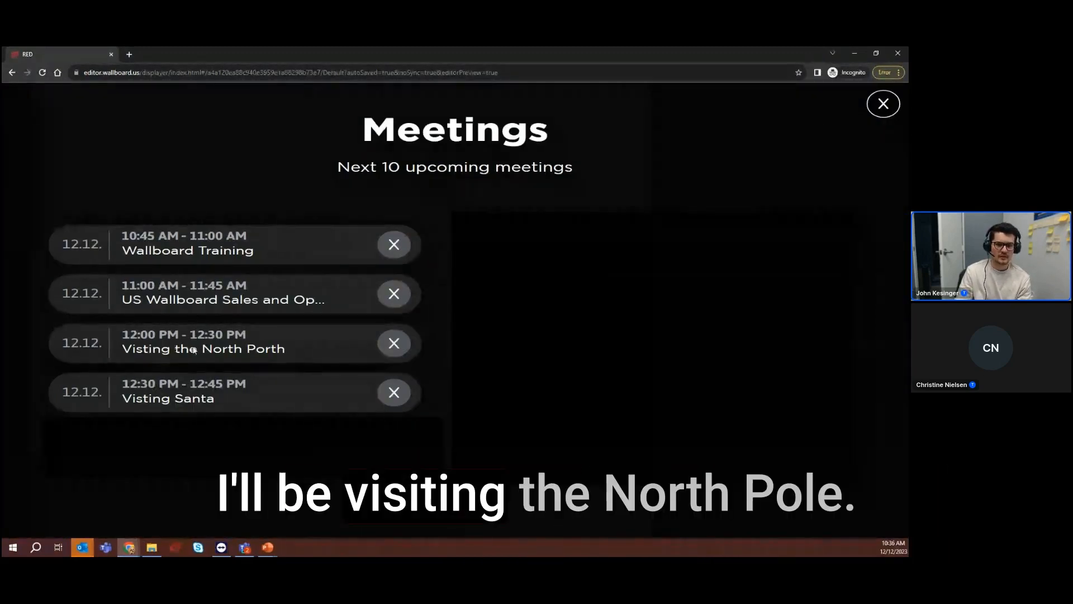
click(883, 104)
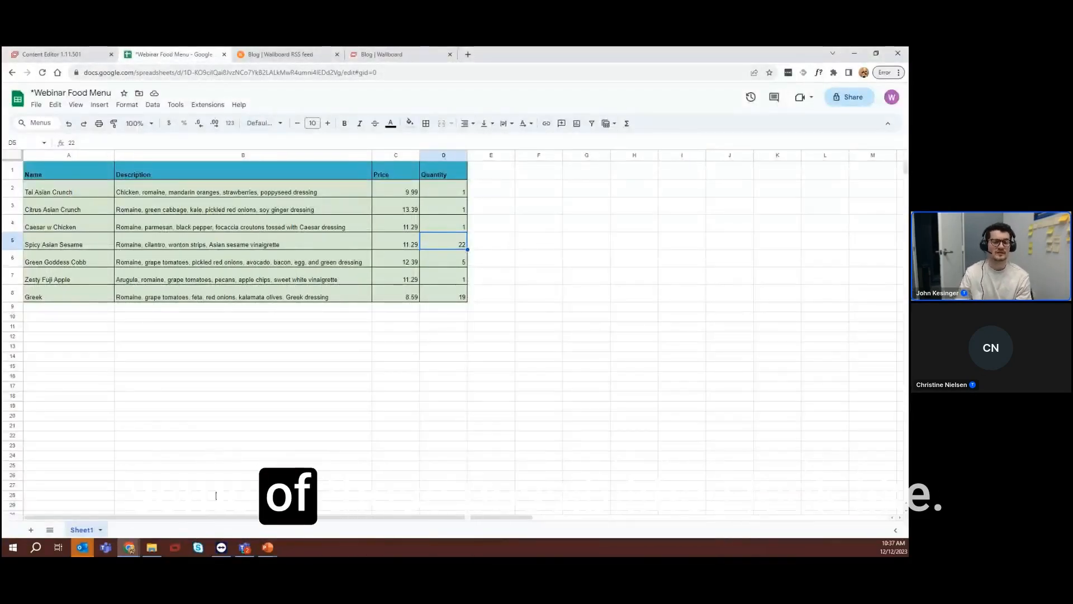
Switch to the PowerPoint slideshow and present the Q & A Time slide
click(271, 552)
click(362, 495)
click(352, 366)
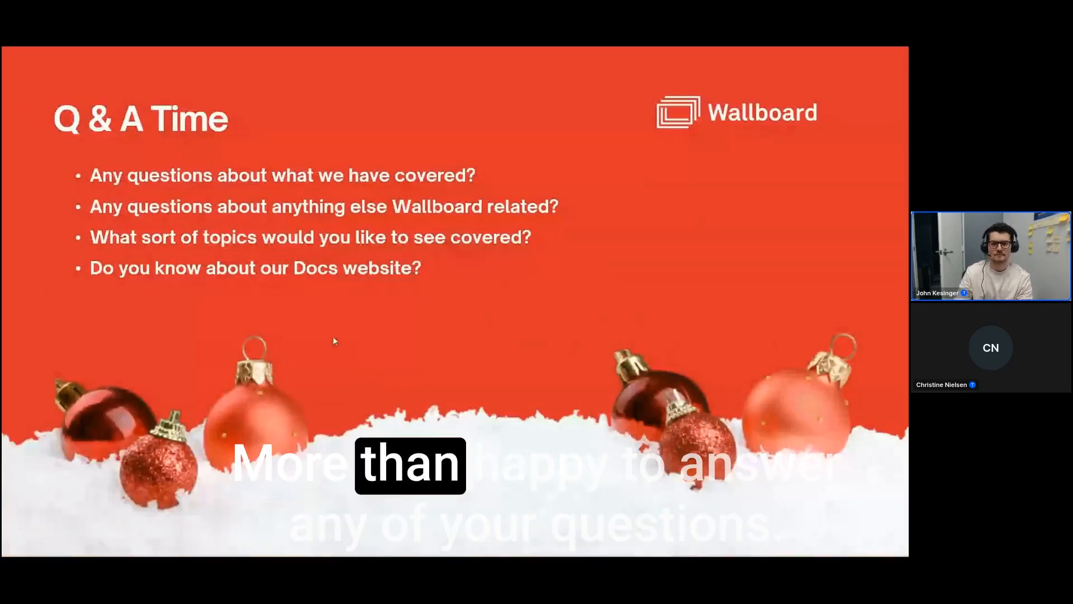
Switch to Chrome and point out the address of the Wallboard docs page on contacting support
key(alt+Tab)
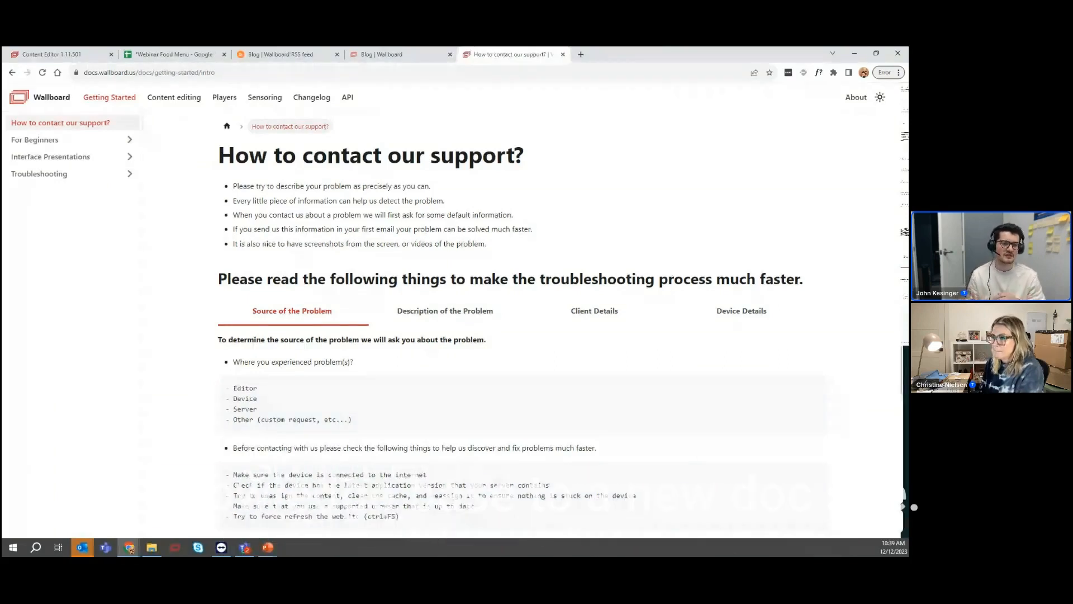
click(136, 73)
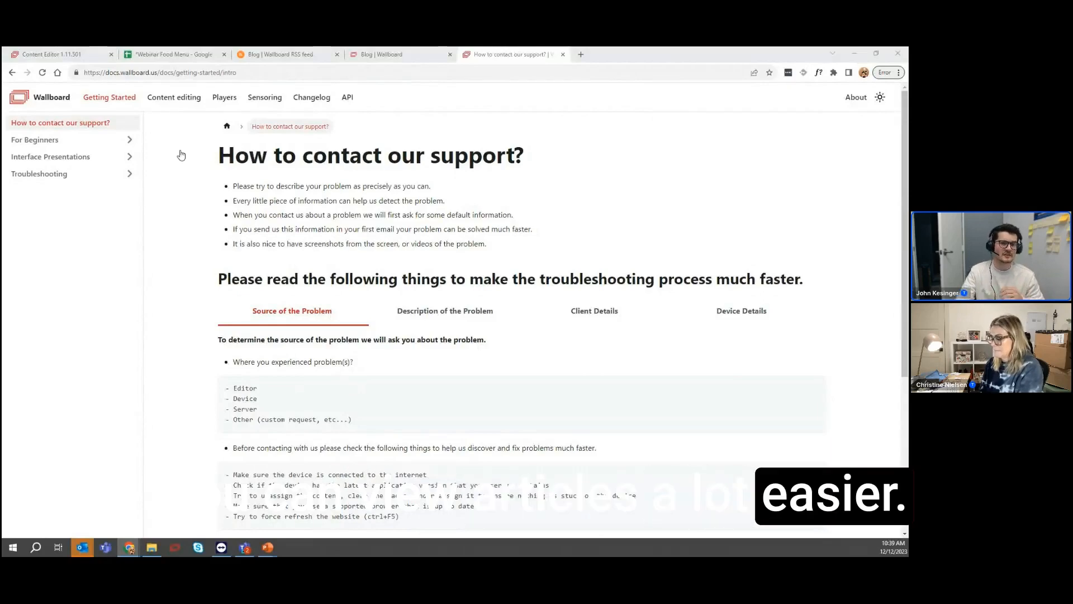
Review the support page's Source of the Problem and Description of the Problem sections and show the Client Details section
scroll(289, 334, down, 2)
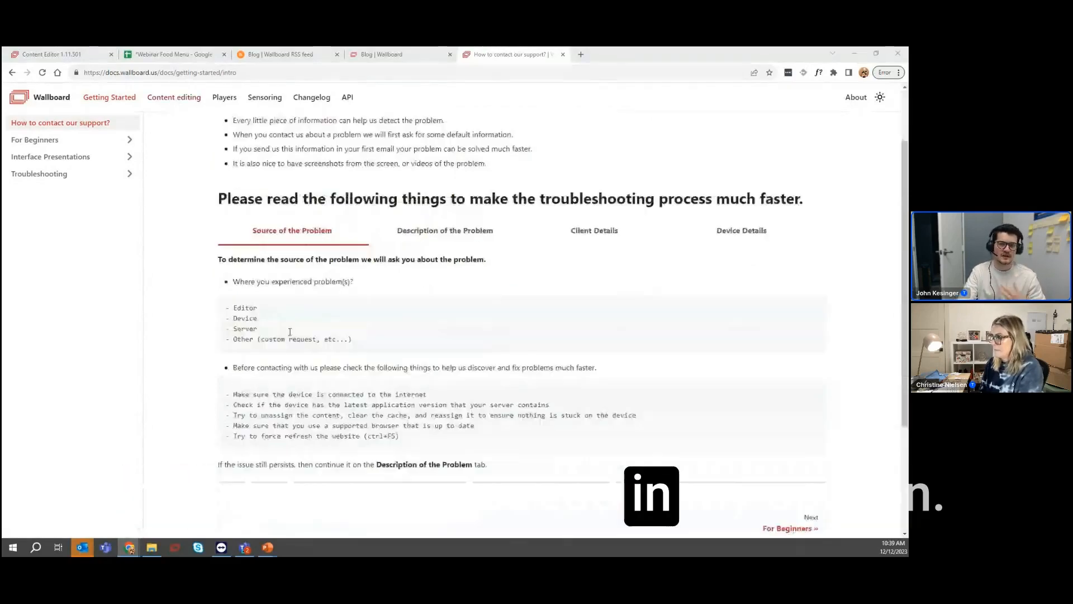
scroll(289, 334, up, 2)
click(423, 311)
scroll(416, 333, down, 1)
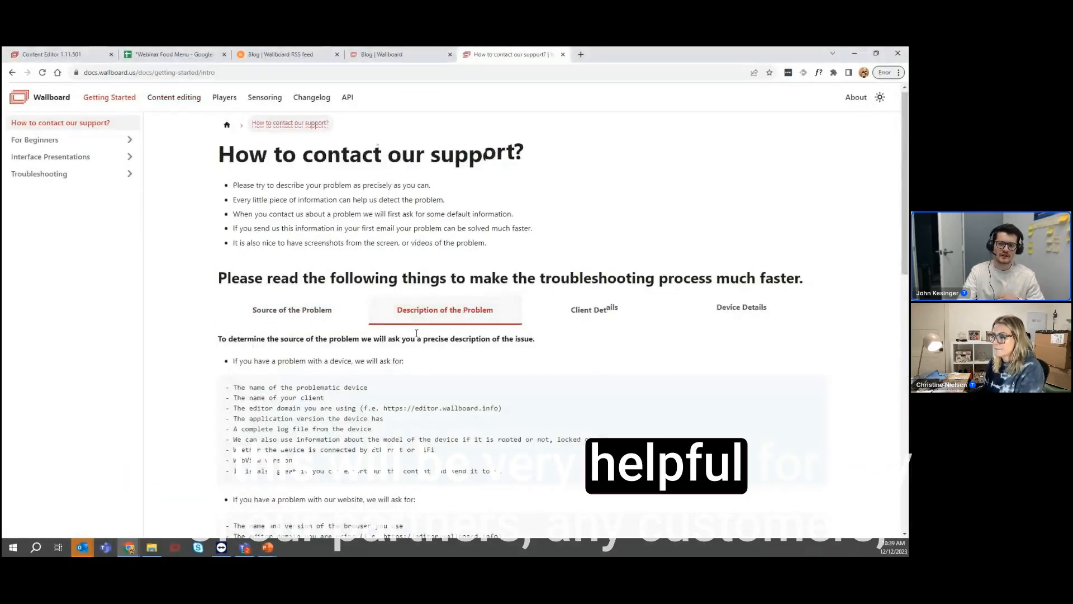
scroll(417, 334, down, 2)
scroll(410, 347, up, 2)
click(594, 311)
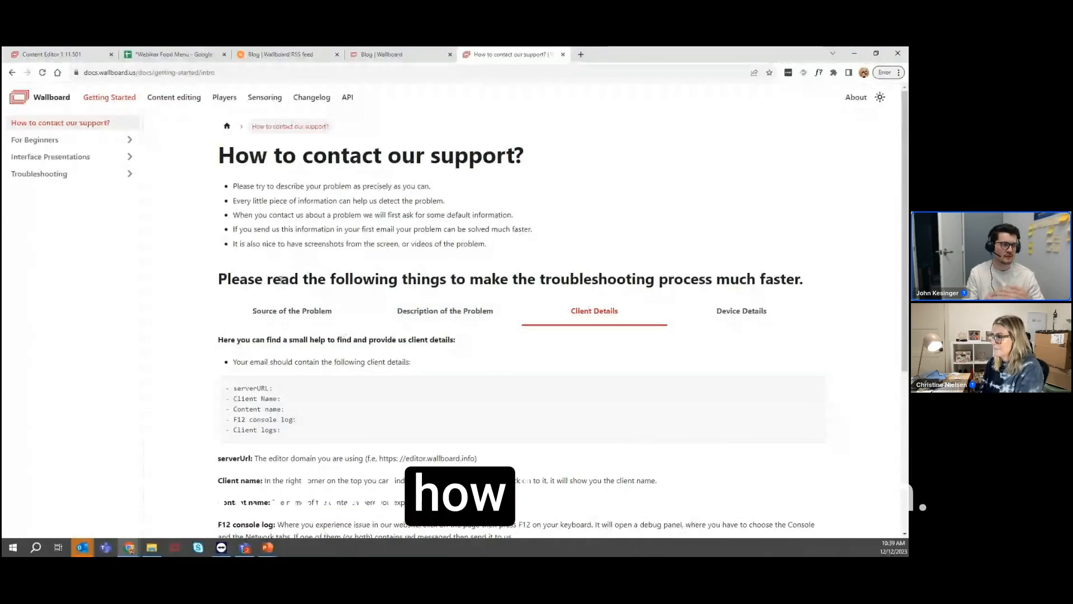
Browse the articles in the For Beginners docs category and switch back to the Q & A Time slide in PowerPoint
click(101, 145)
scroll(386, 335, down, 2)
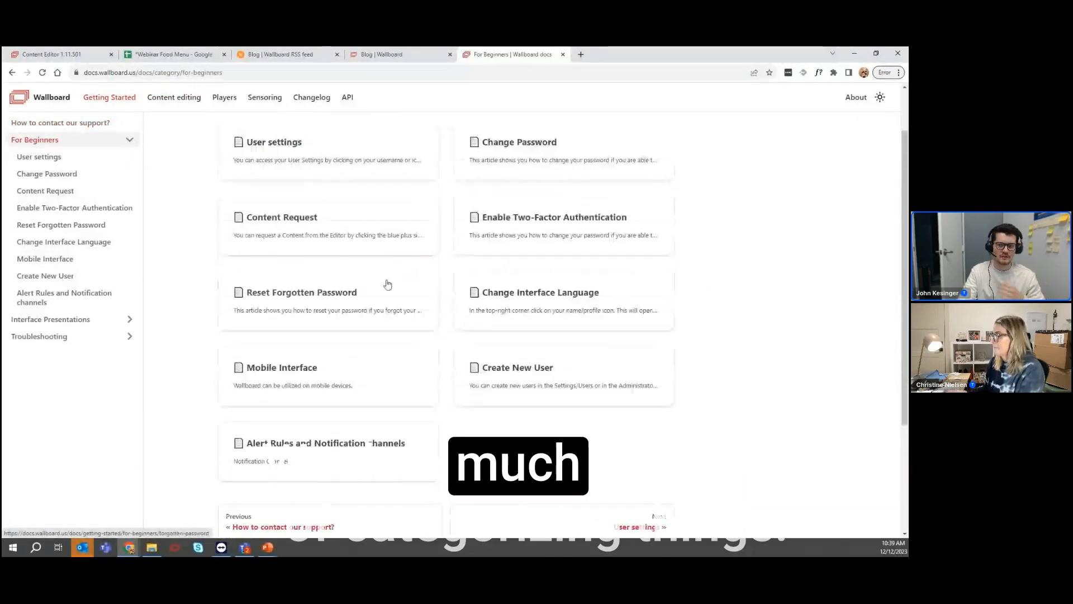
scroll(378, 385, up, 1)
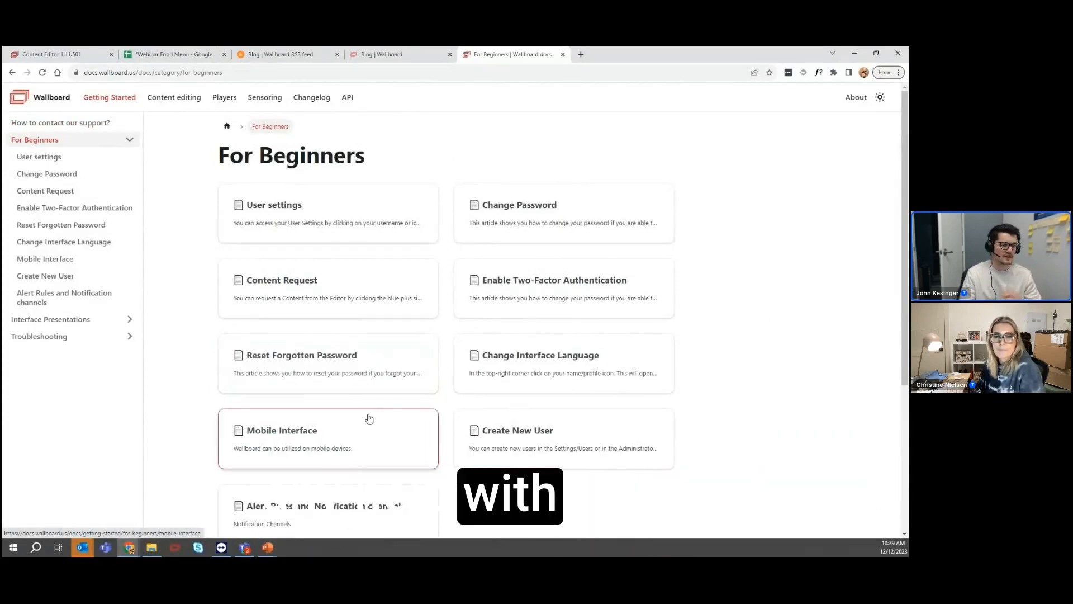
key(alt+Tab)
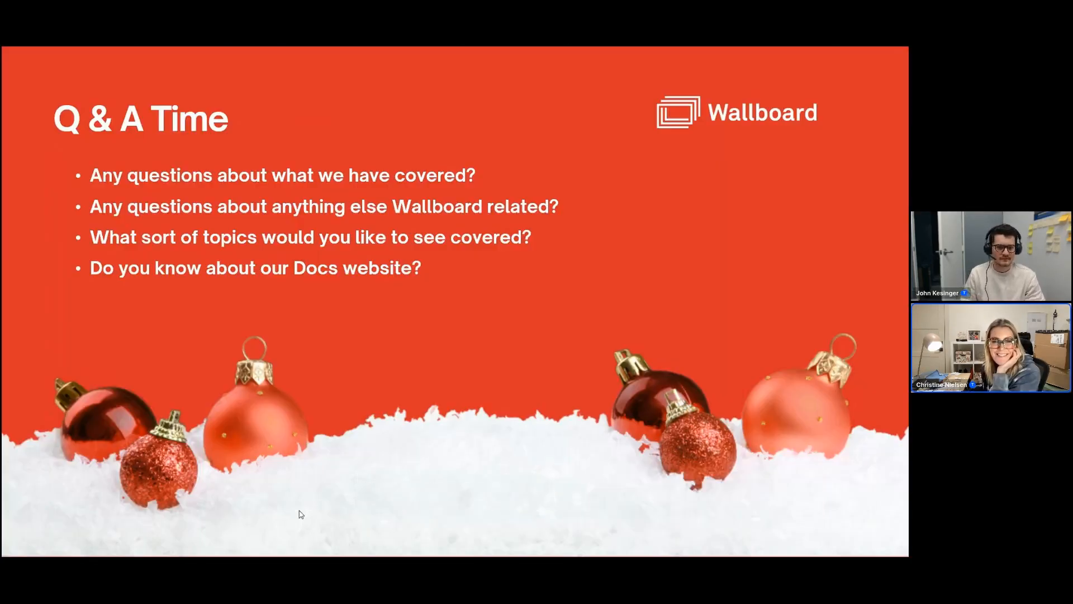